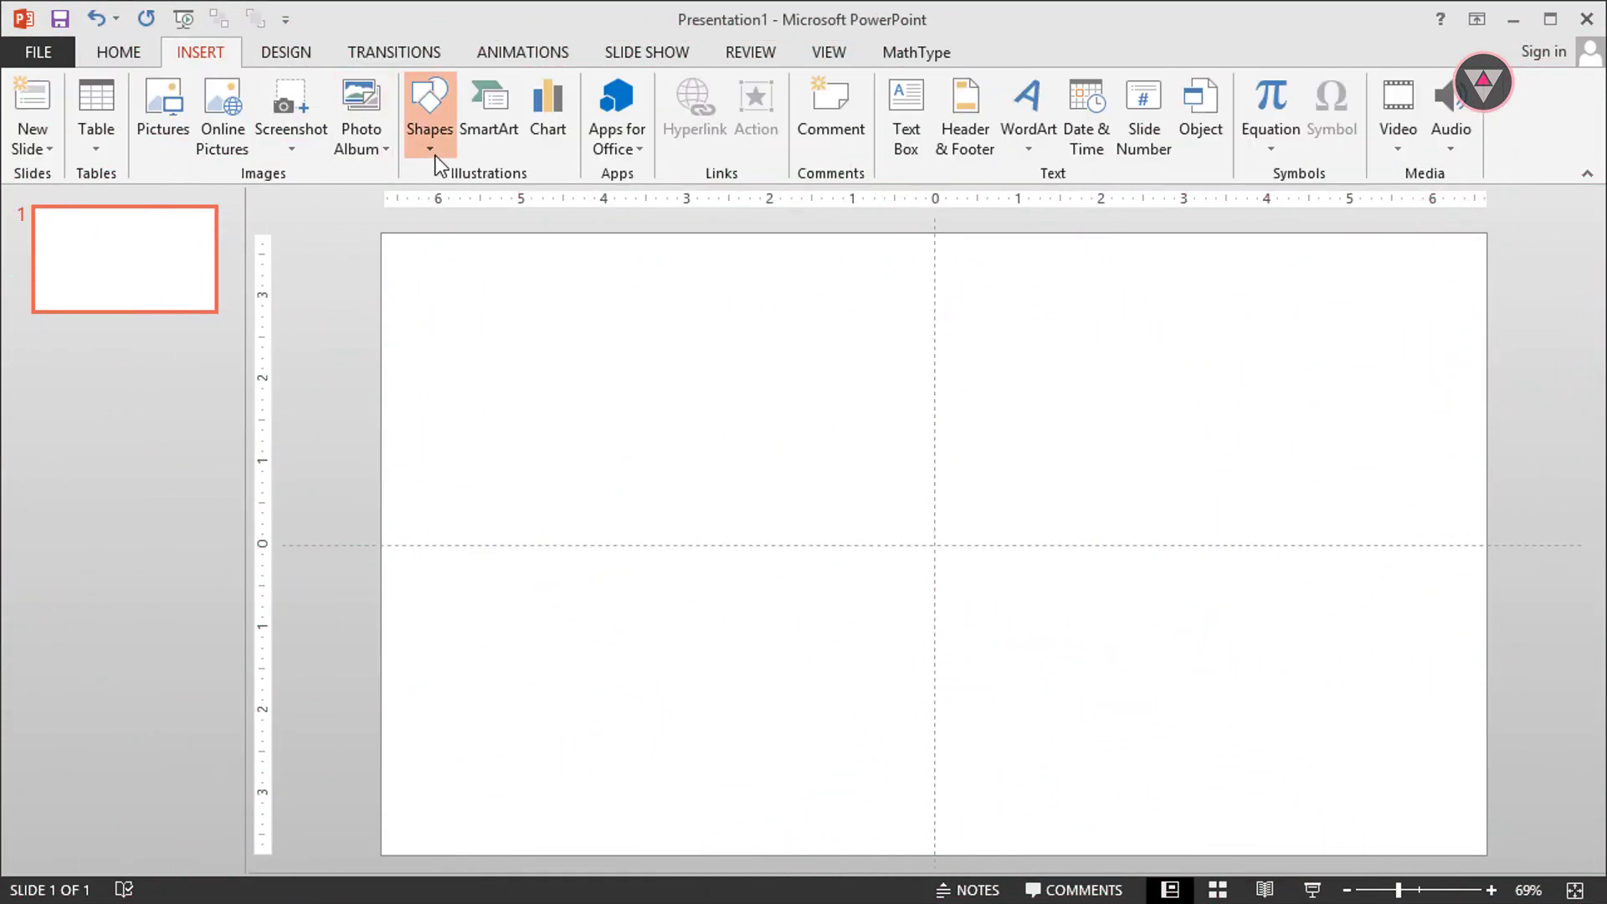
# Draw a rectangle, duplicate it with Ctrl+D, and group the two copies.
pyautogui.click(431, 159)
pyautogui.click(497, 206)
pyautogui.moveTo(502, 311)
pyautogui.mouseDown()
pyautogui.moveTo(624, 396)
pyautogui.moveTo(600, 369)
pyautogui.moveTo(599, 424)
pyautogui.mouseUp()
pyautogui.hotkey('ctrl', 'd')
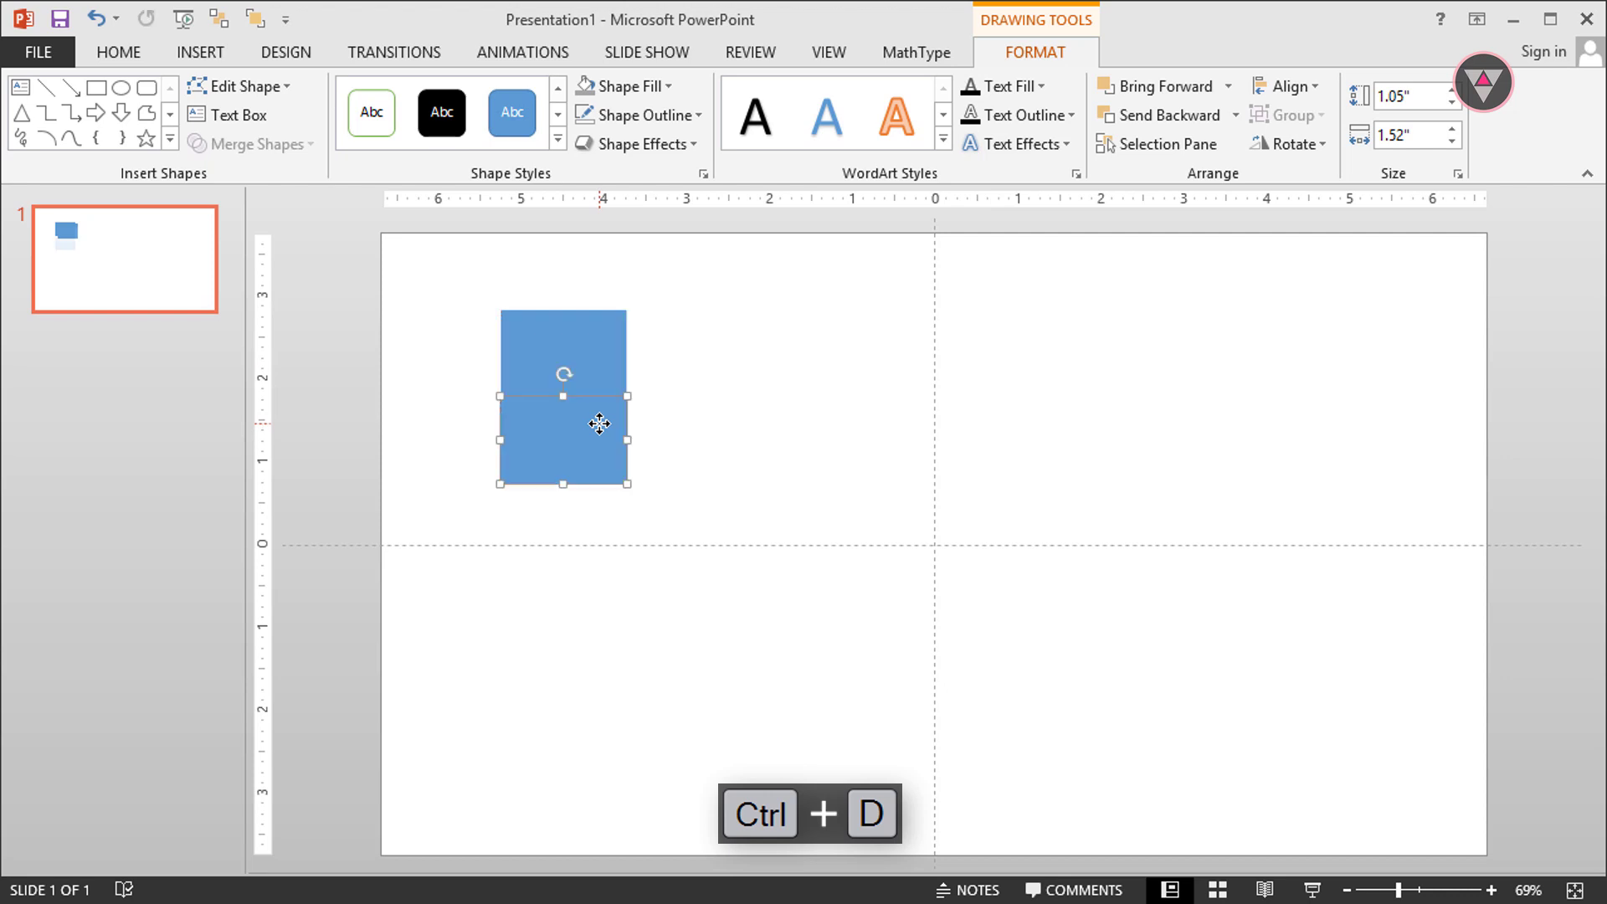
pyautogui.keyDown('shift'); pyautogui.click(599, 374); pyautogui.keyUp('shift')
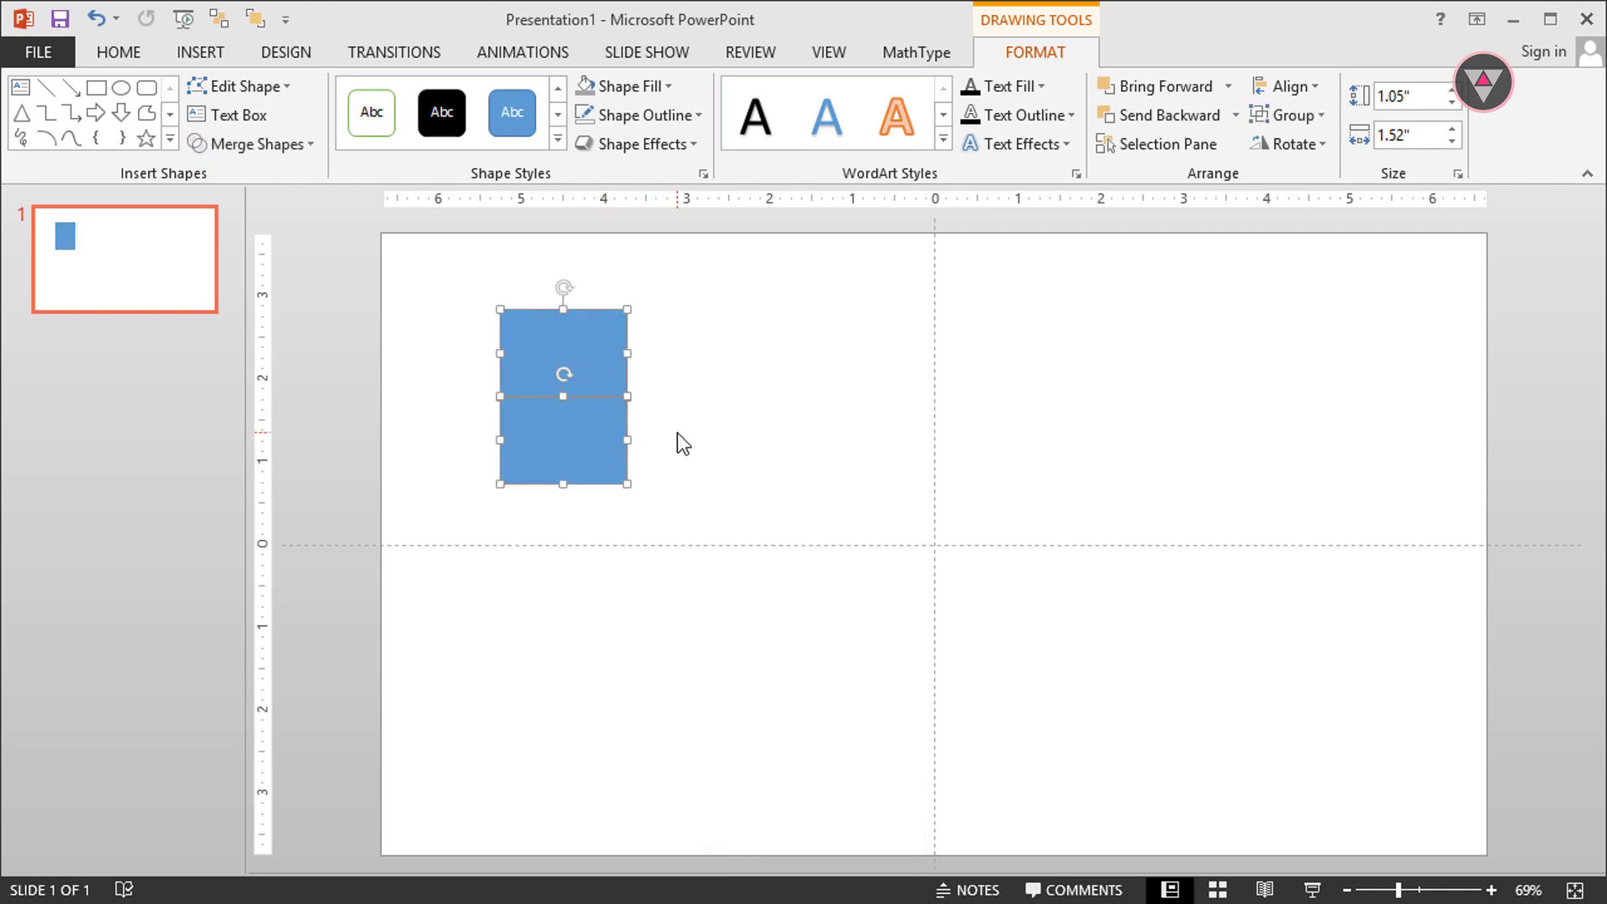
pyautogui.hotkey('ctrl', 'g')
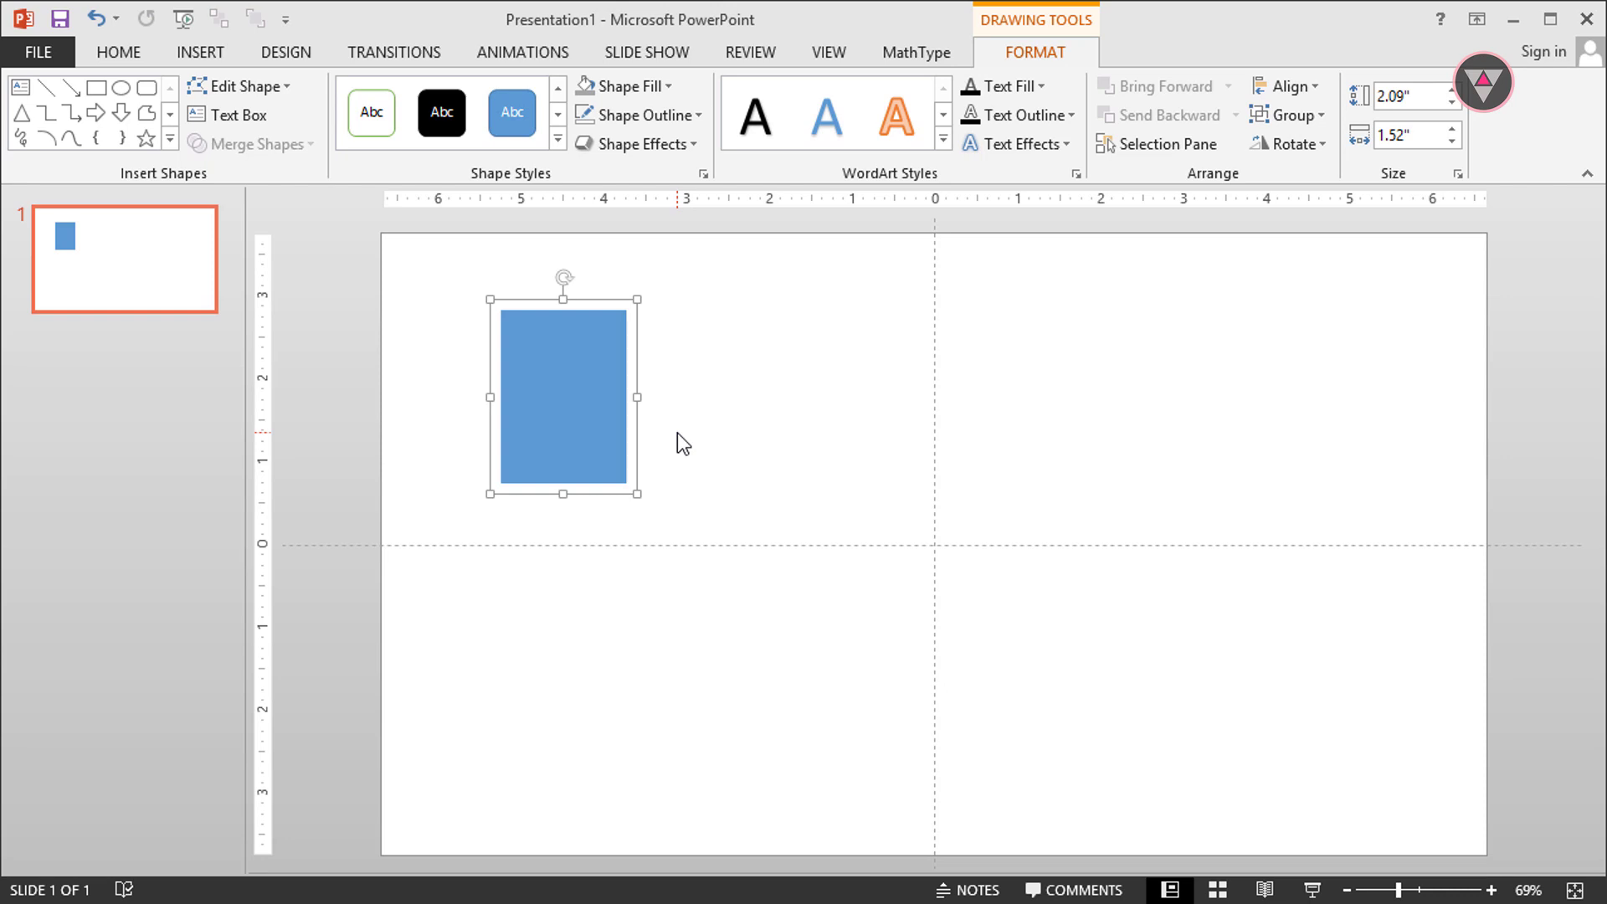
# Duplicate the group and fill the offset copy gold.
pyautogui.hotkey('ctrl', 'd')
pyautogui.click(644, 85)
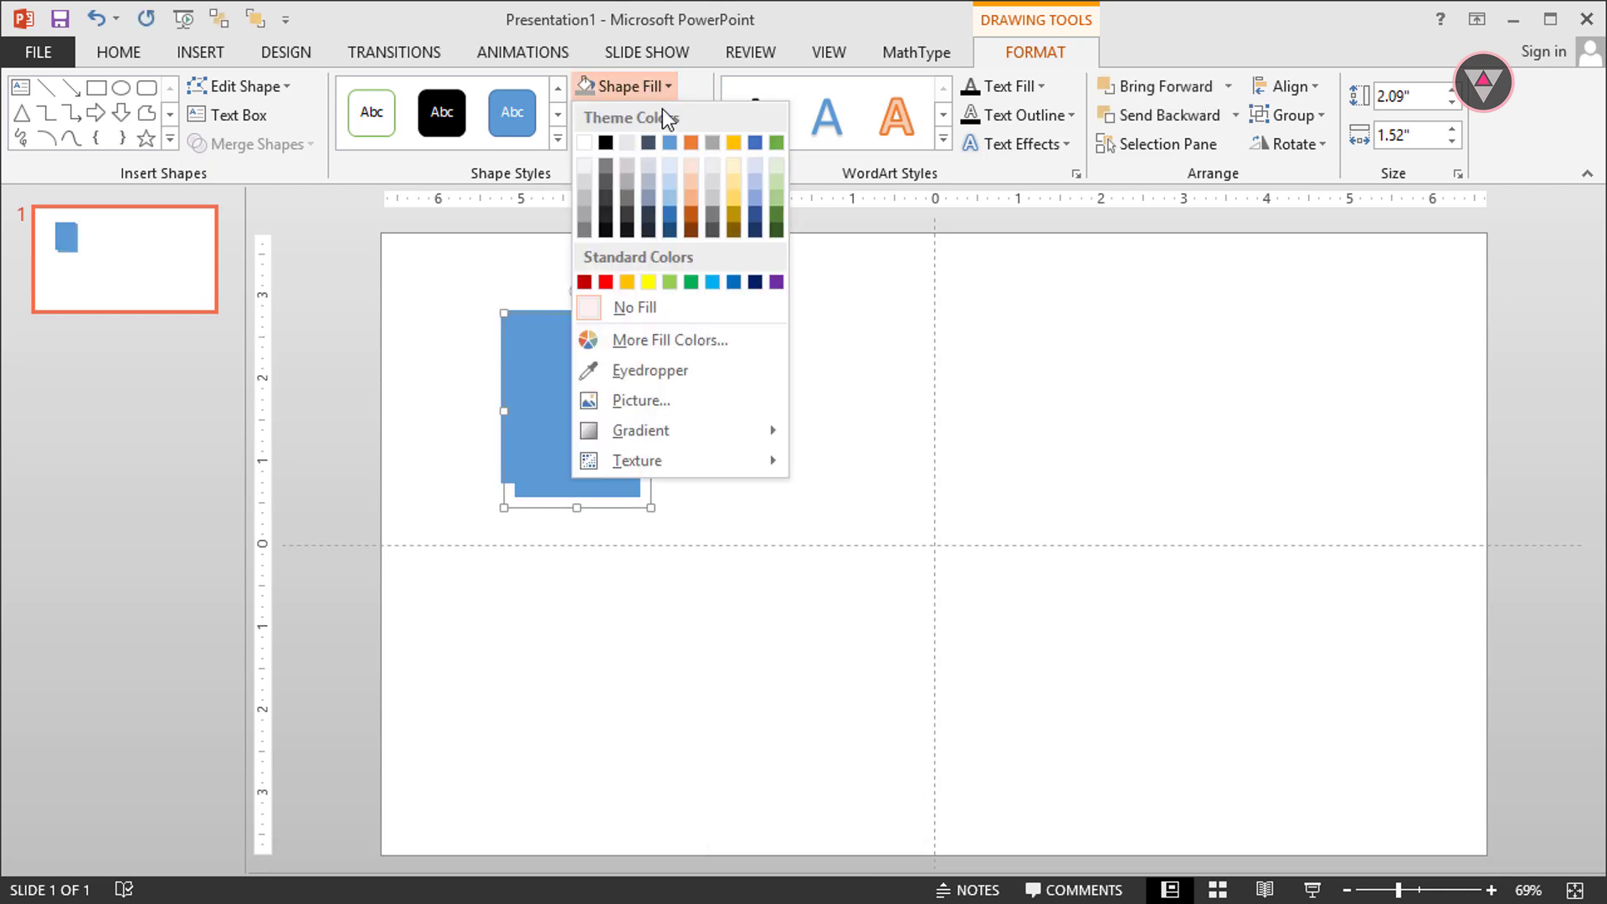
pyautogui.click(732, 144)
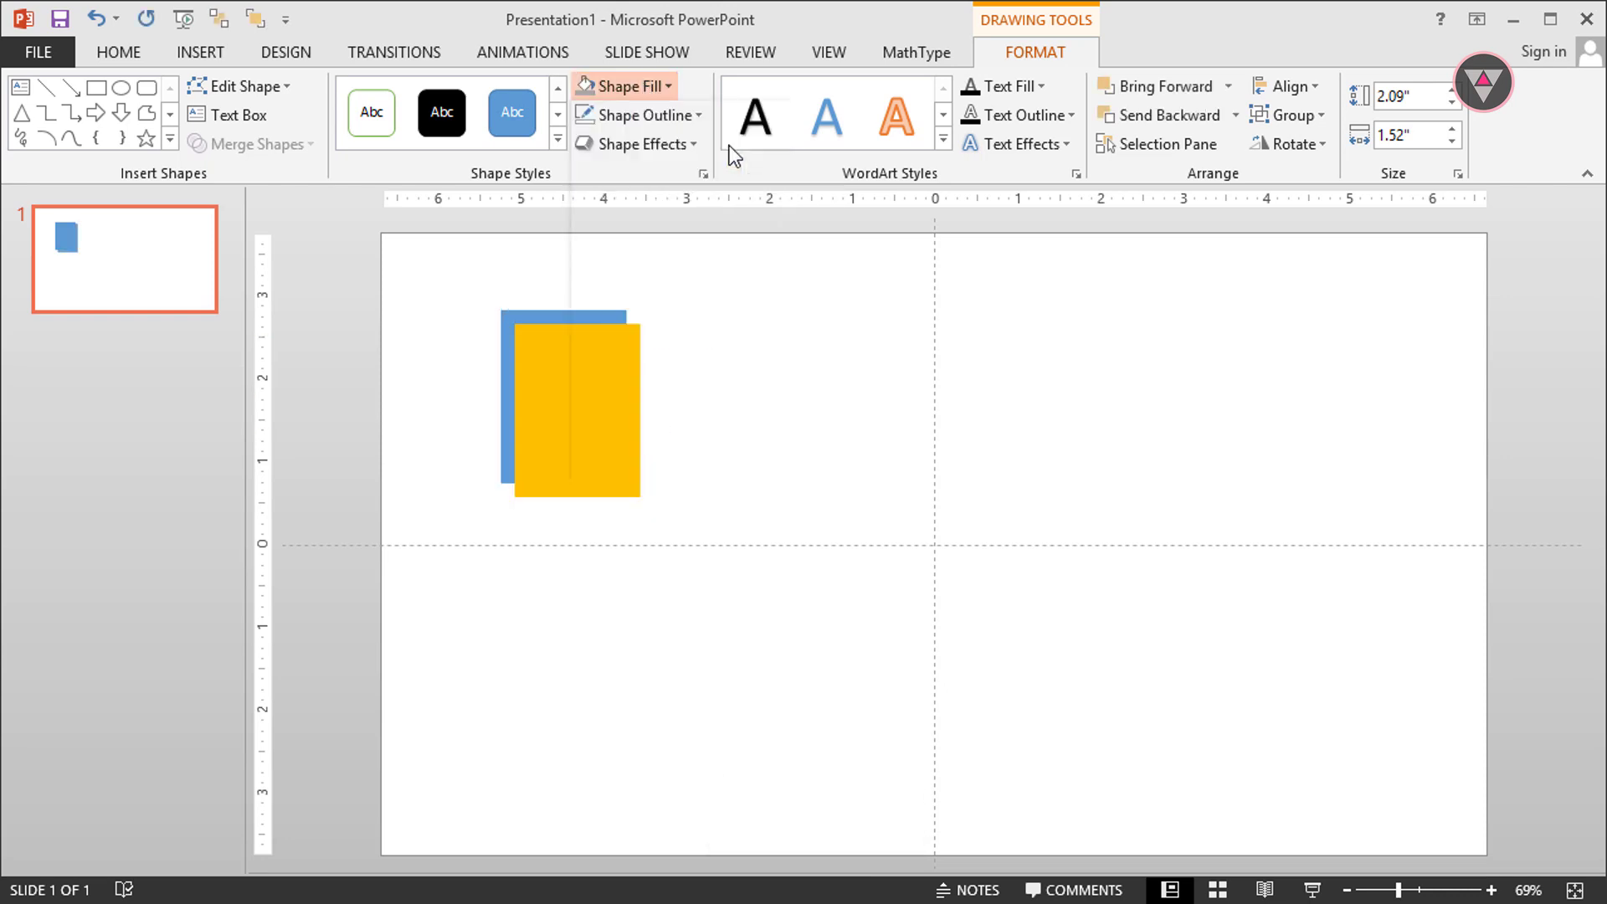
pyautogui.click(517, 317)
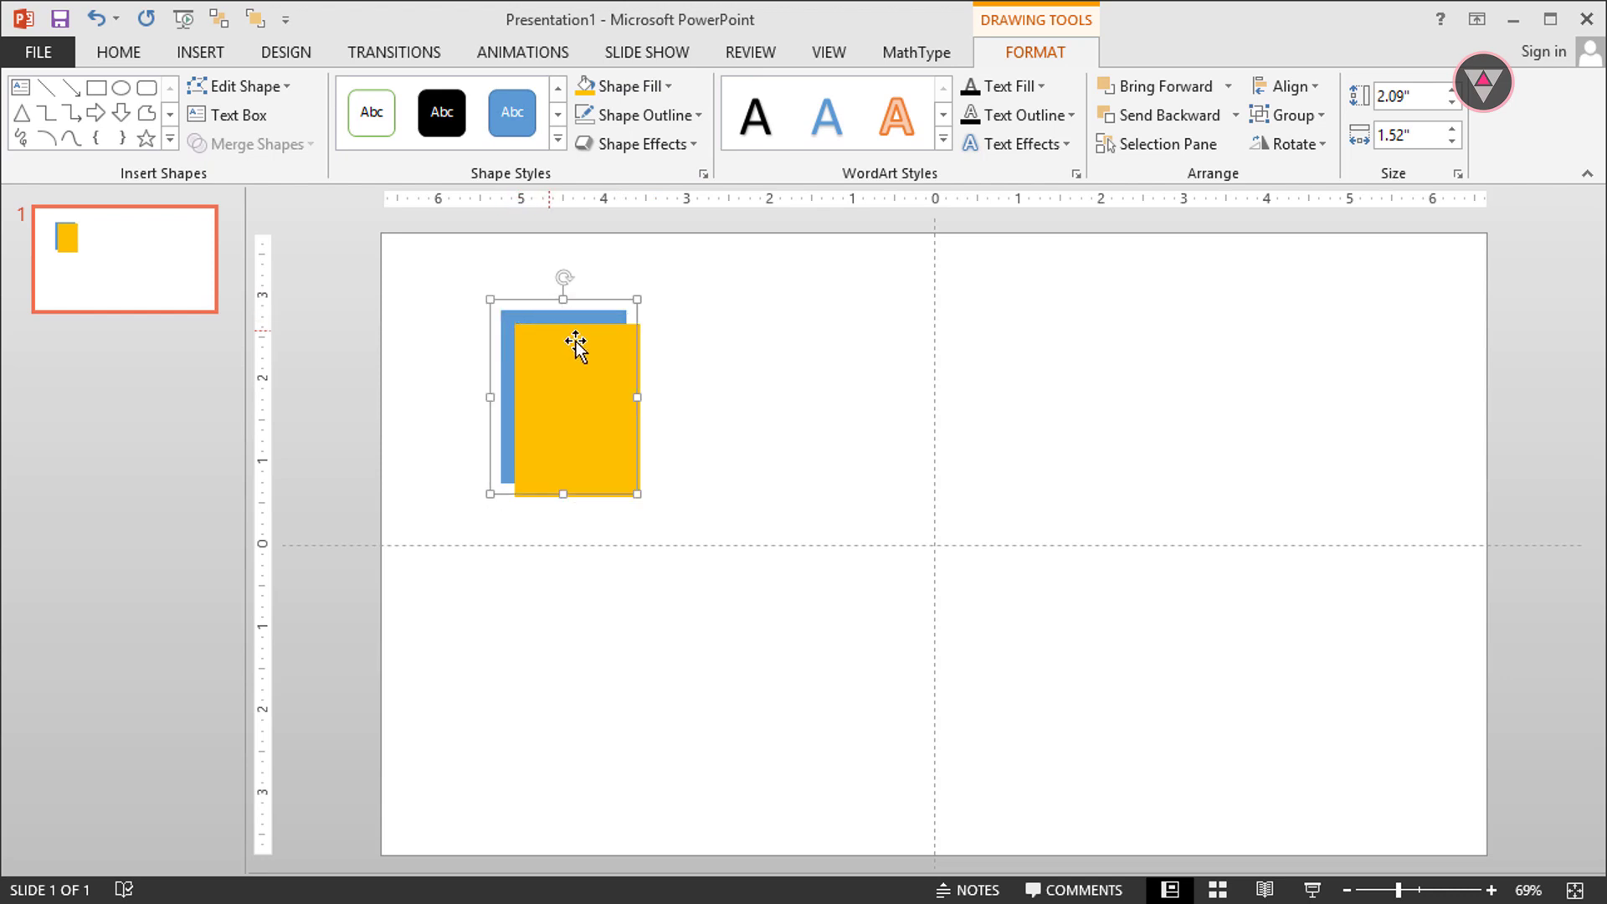
# Stretch the blue shape over the whole slide and resize the gold shape to 2" × 2".
pyautogui.moveTo(637, 494); pyautogui.dragTo(1483, 852)
pyautogui.moveTo(499, 306); pyautogui.dragTo(382, 234)
pyautogui.click(617, 369)
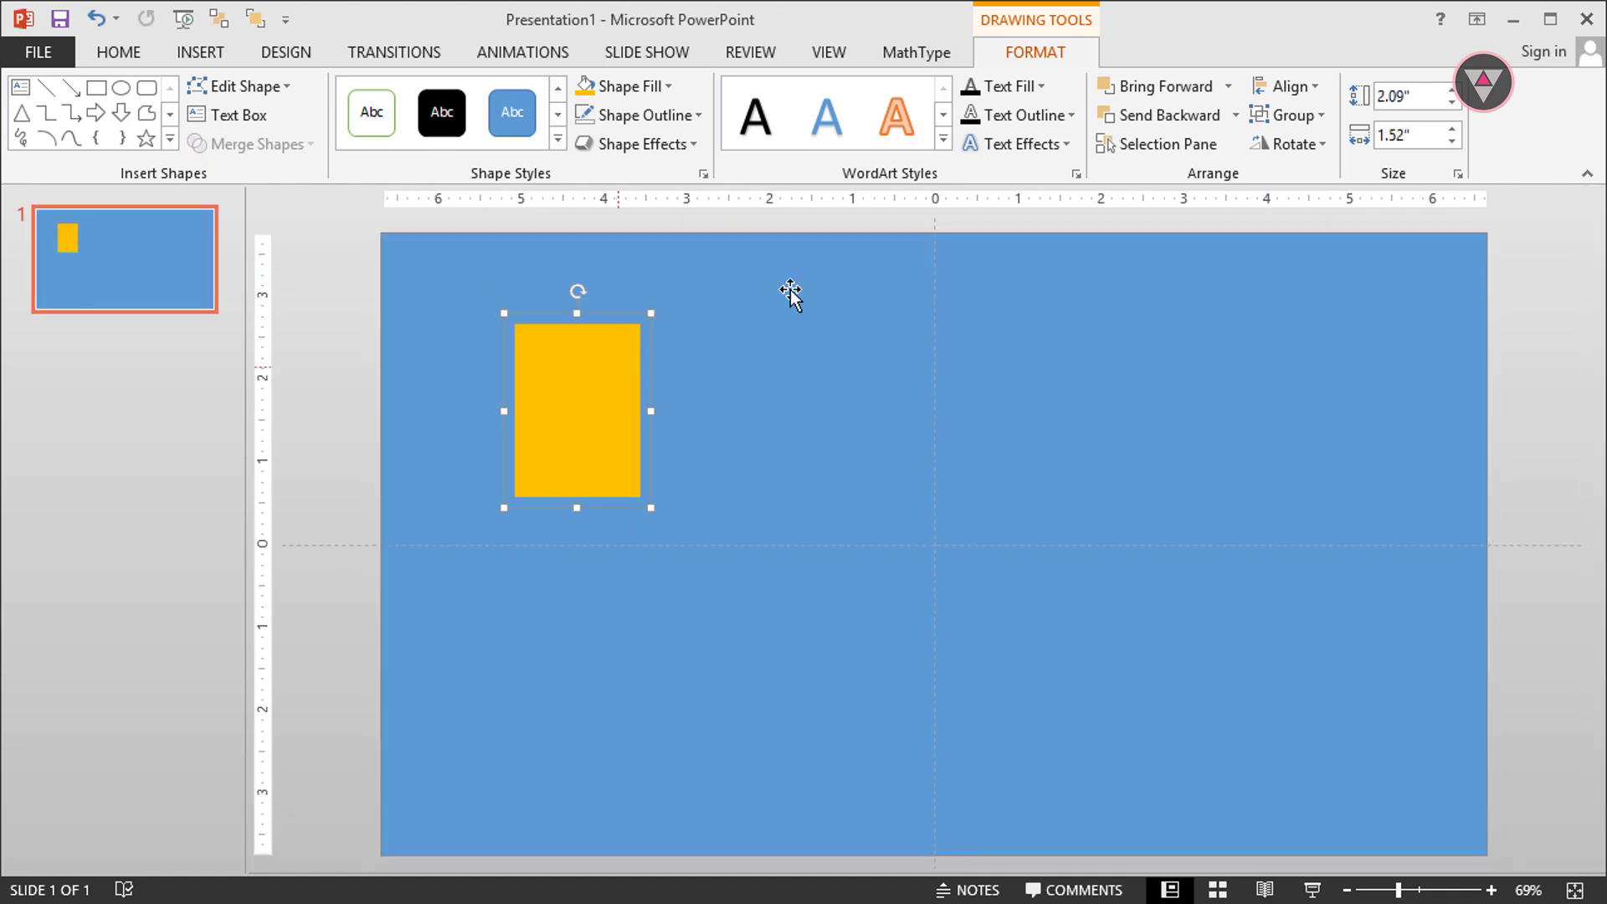
pyautogui.click(1413, 102)
pyautogui.write('2')
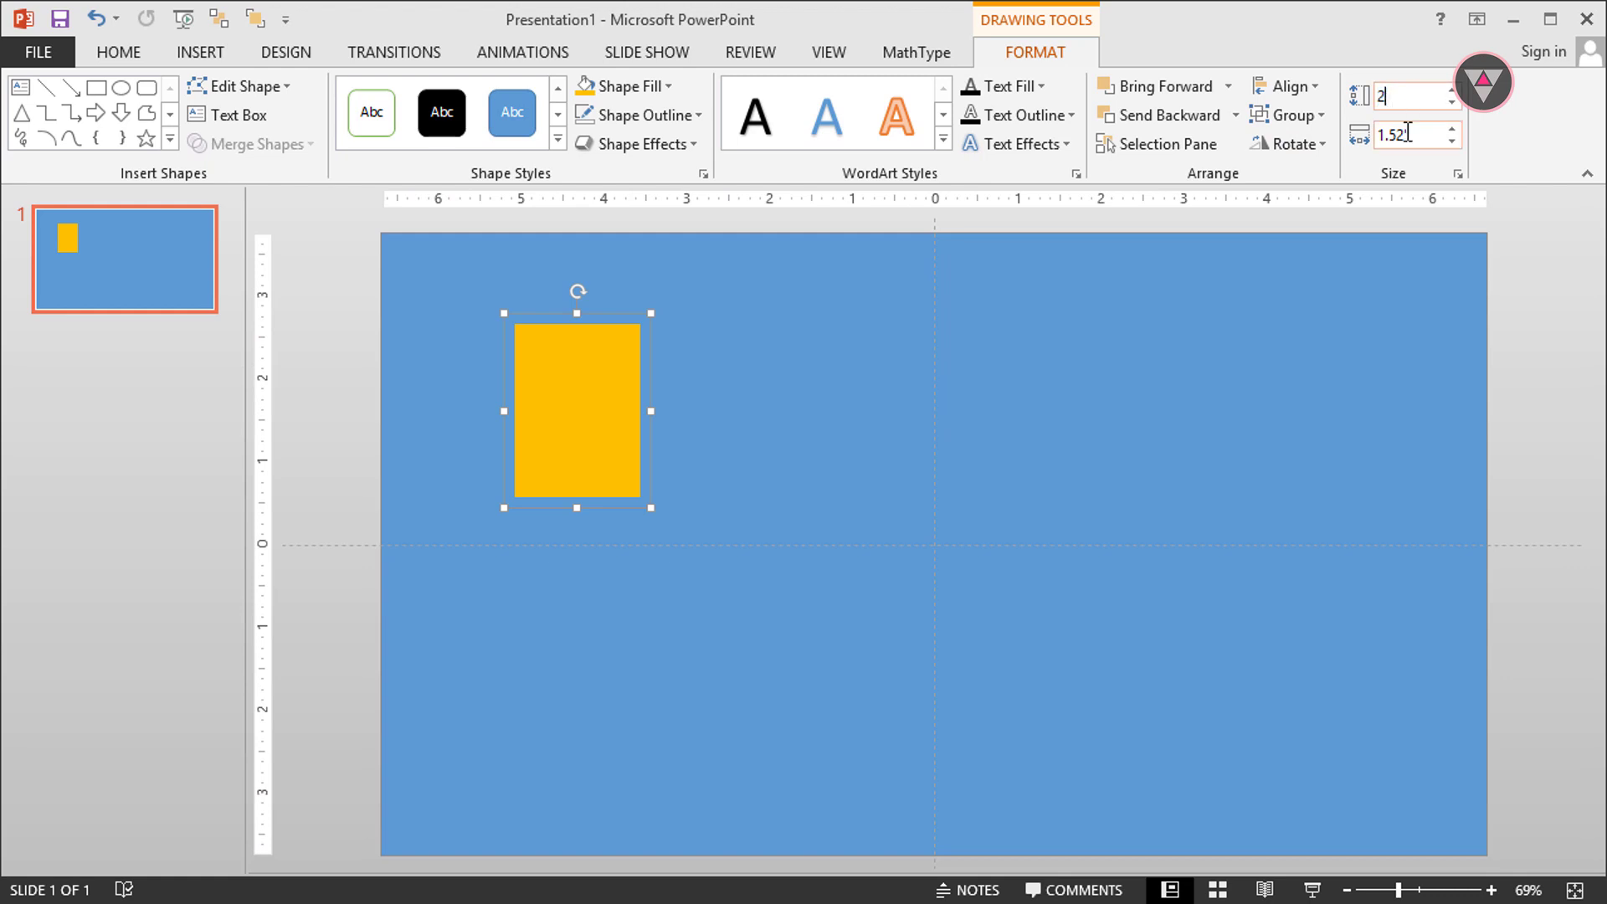
pyautogui.click(1408, 132)
pyautogui.click(1358, 270)
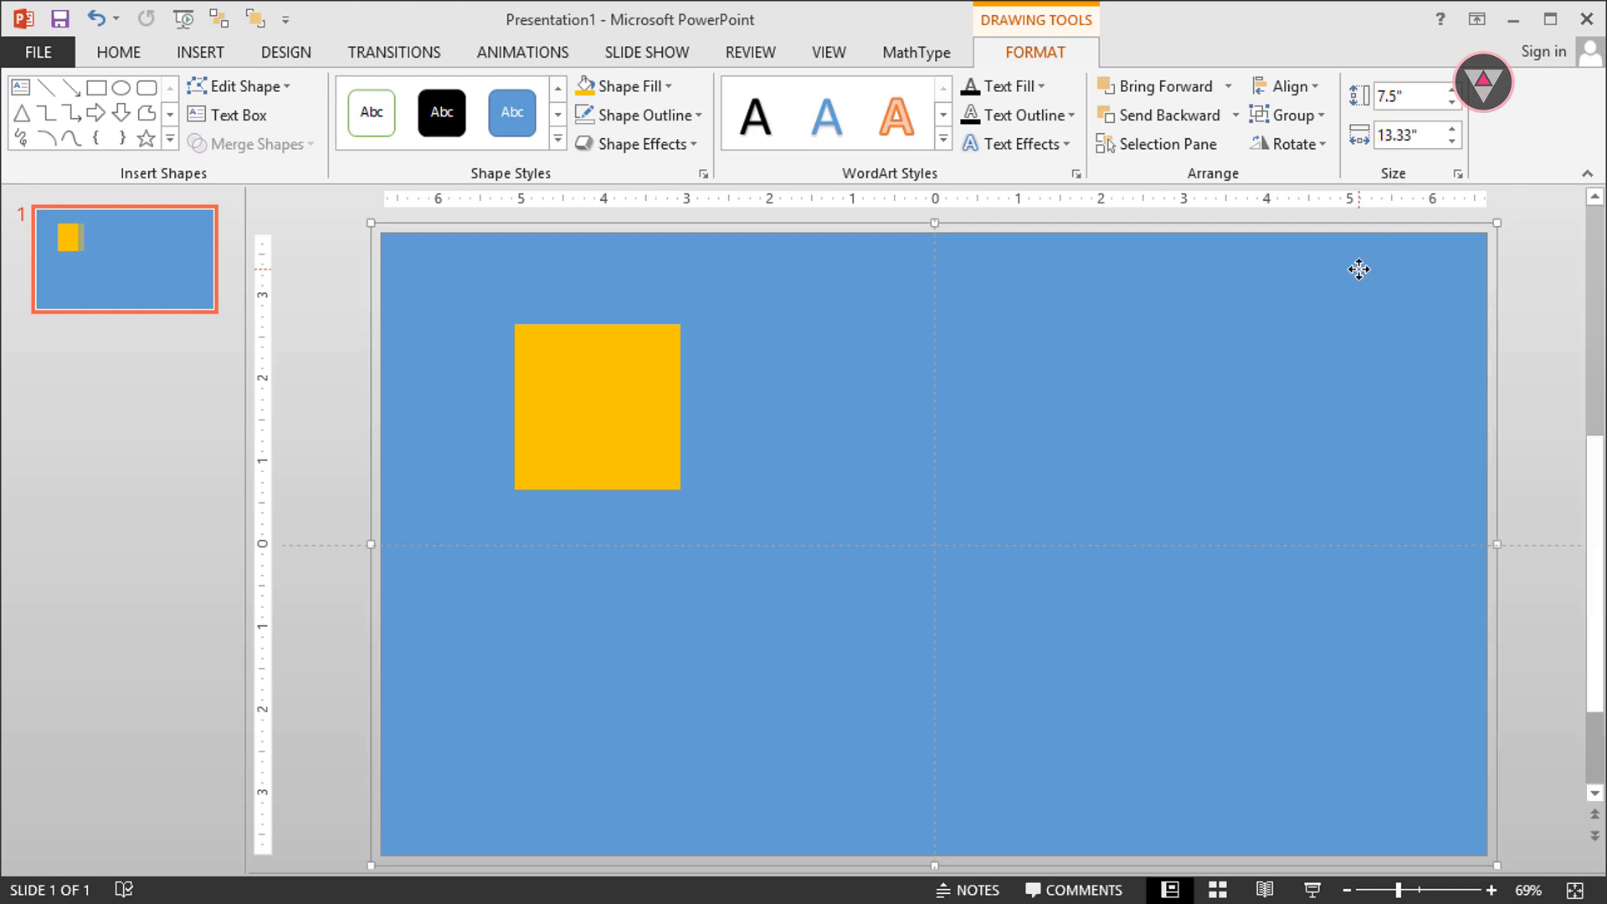
# Centre the gold square horizontally and vertically on the slide.
pyautogui.click(653, 370)
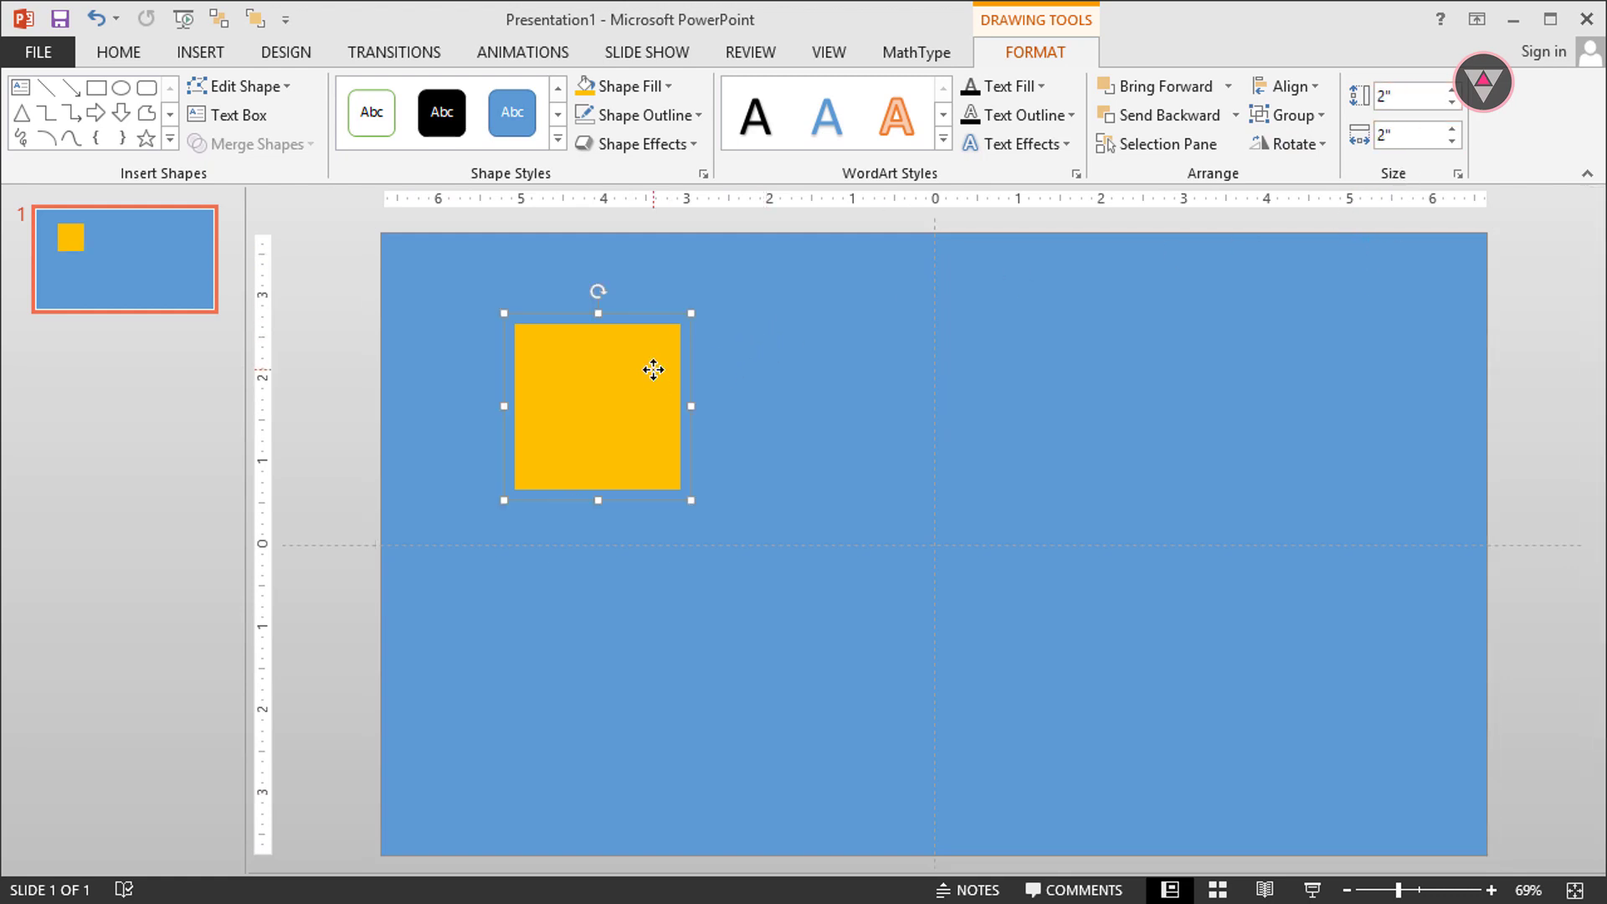
pyautogui.click(1289, 88)
pyautogui.click(1302, 147)
pyautogui.click(1293, 91)
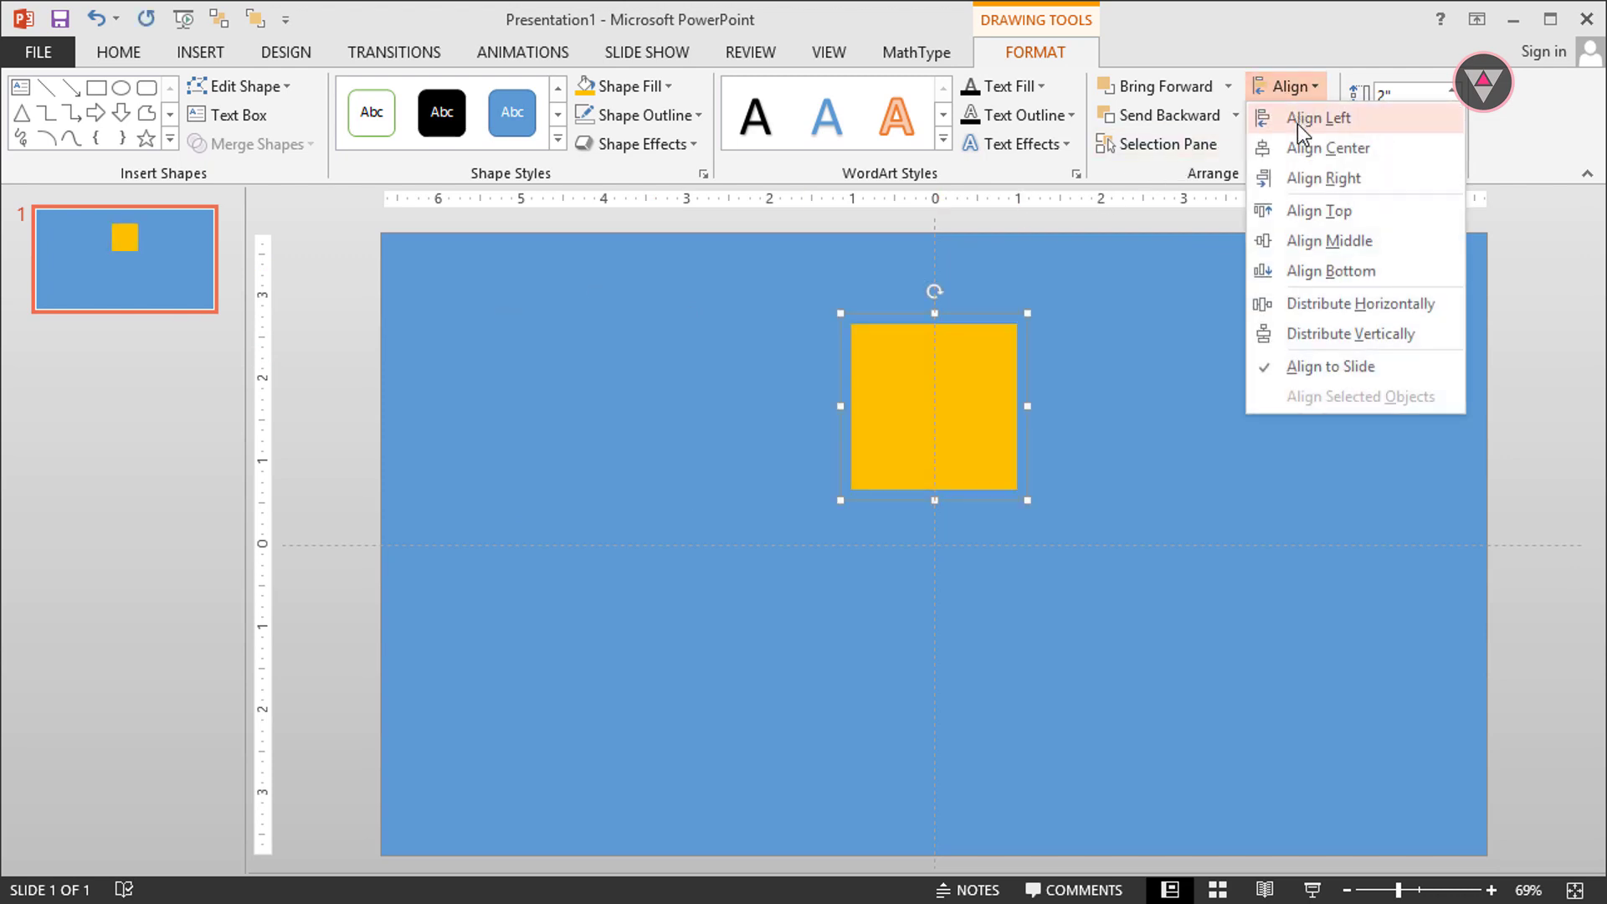
pyautogui.click(1297, 243)
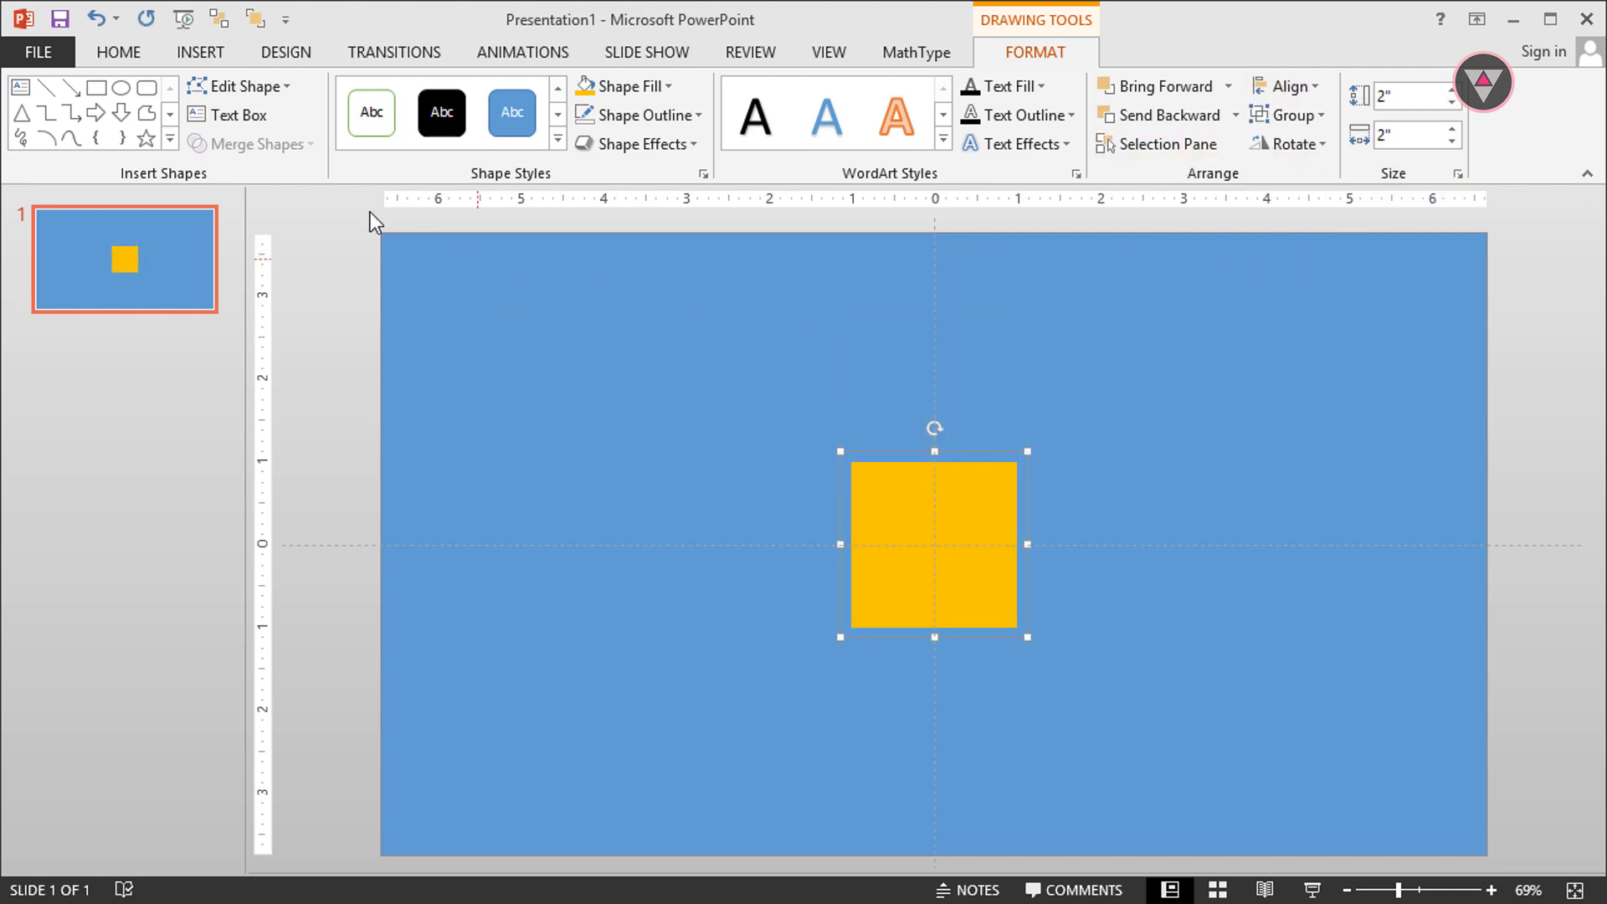
# Draw a thin rounded-rectangle bar with a light grey fill and a changed outline.
pyautogui.click(148, 94)
pyautogui.moveTo(447, 273); pyautogui.dragTo(663, 290)
pyautogui.click(620, 89)
pyautogui.click(627, 142)
pyautogui.click(641, 115)
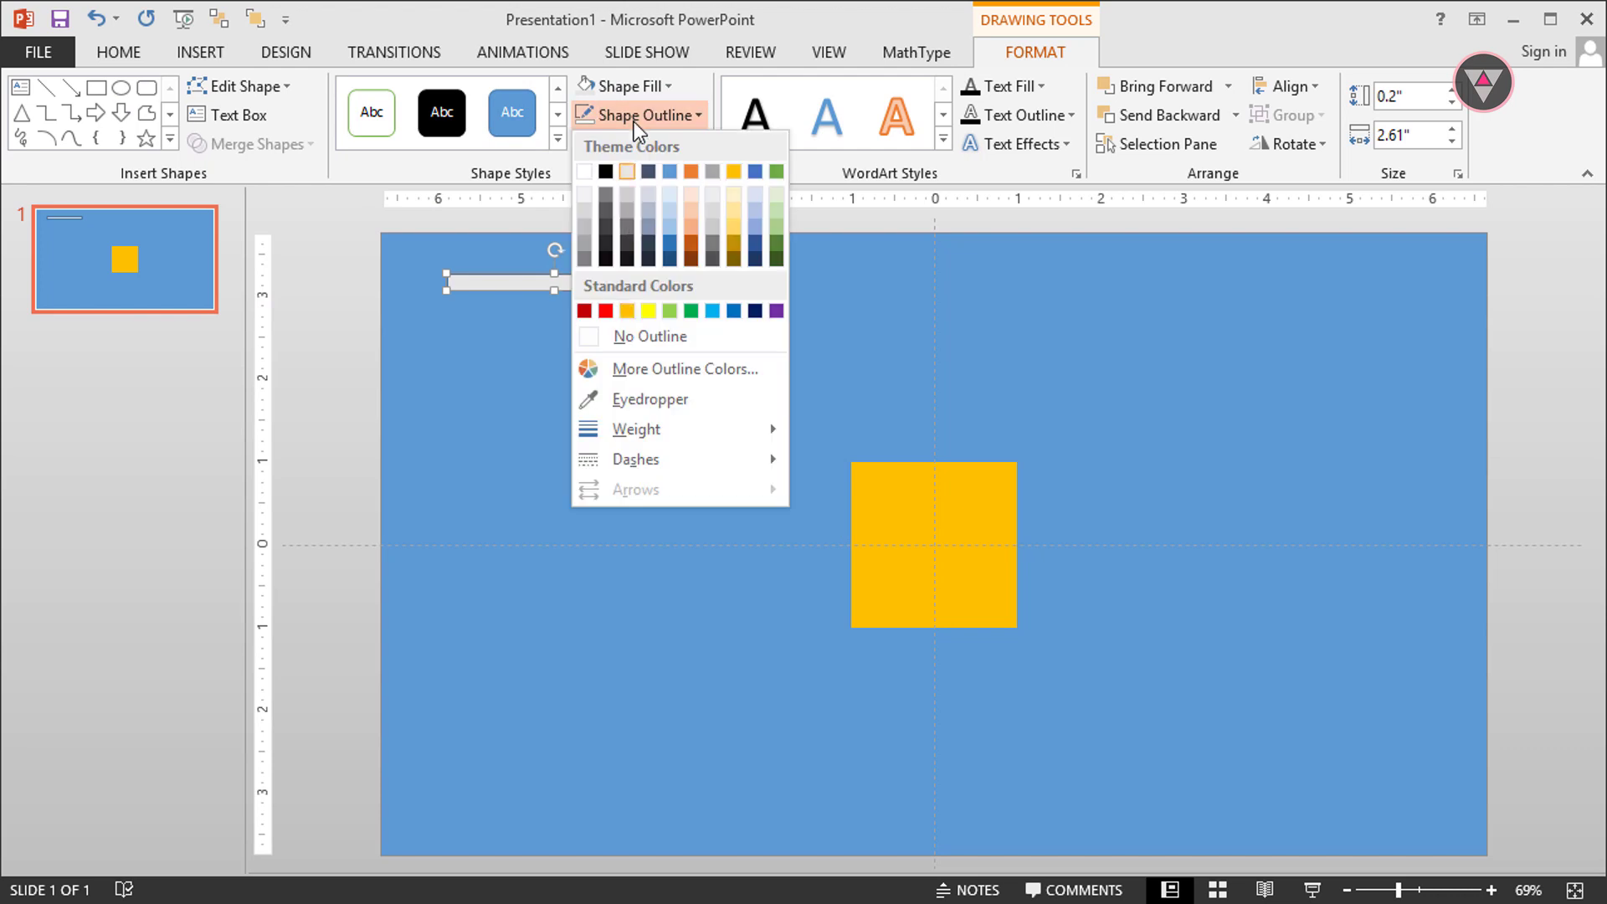
pyautogui.click(628, 330)
# Round the bar's ends into a pill and centre it on the slide.
pyautogui.click(1450, 889)
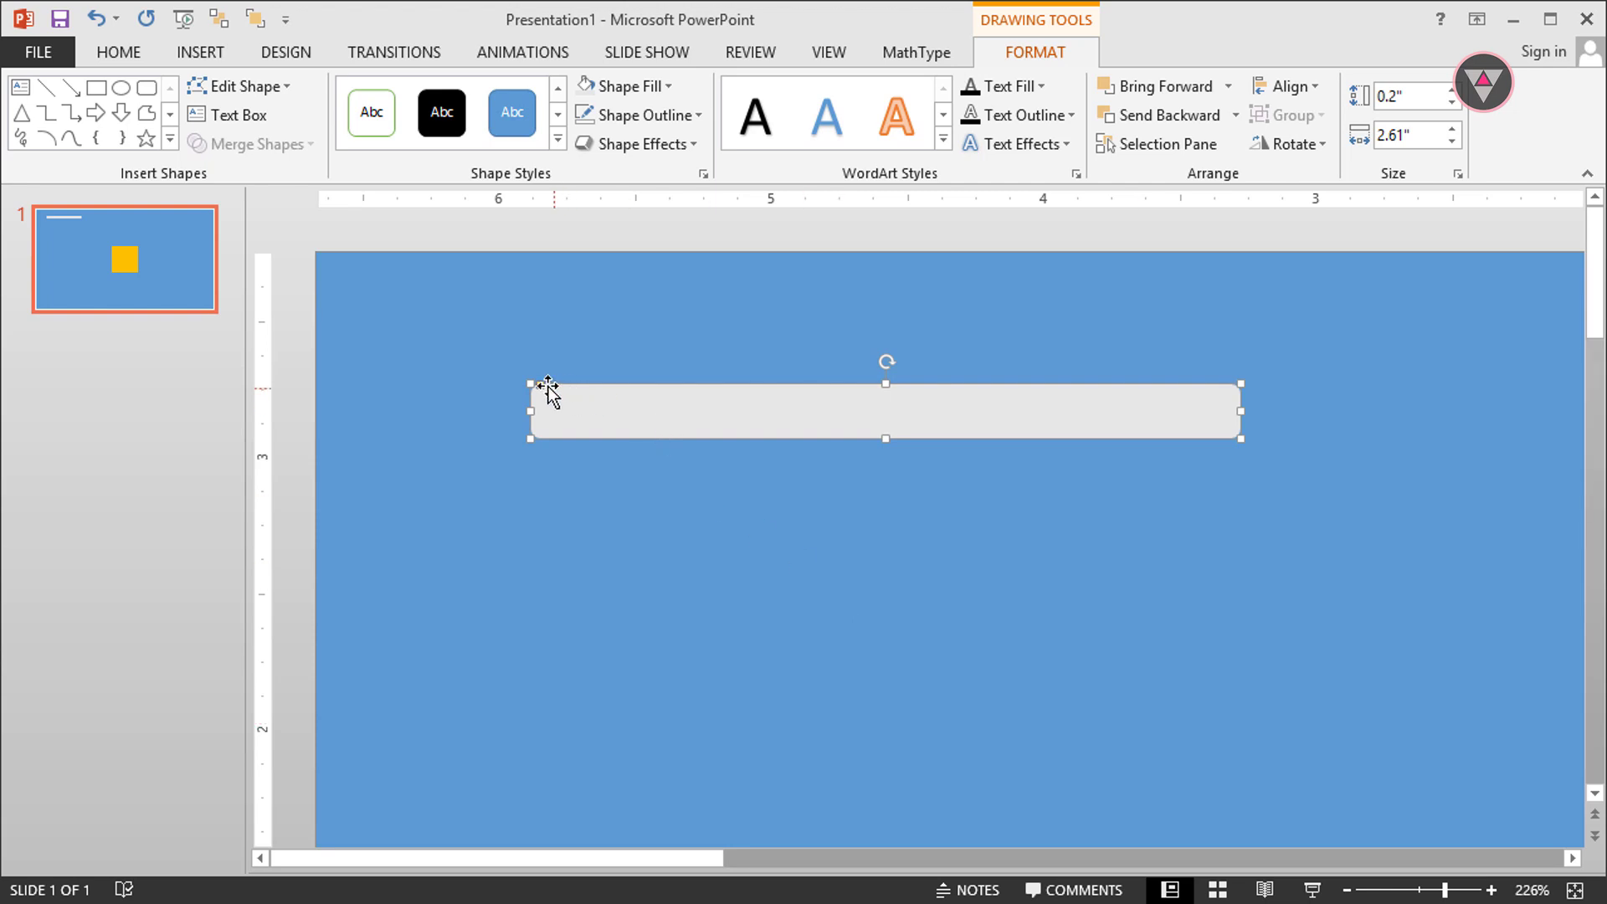
pyautogui.moveTo(582, 390); pyautogui.dragTo(757, 431)
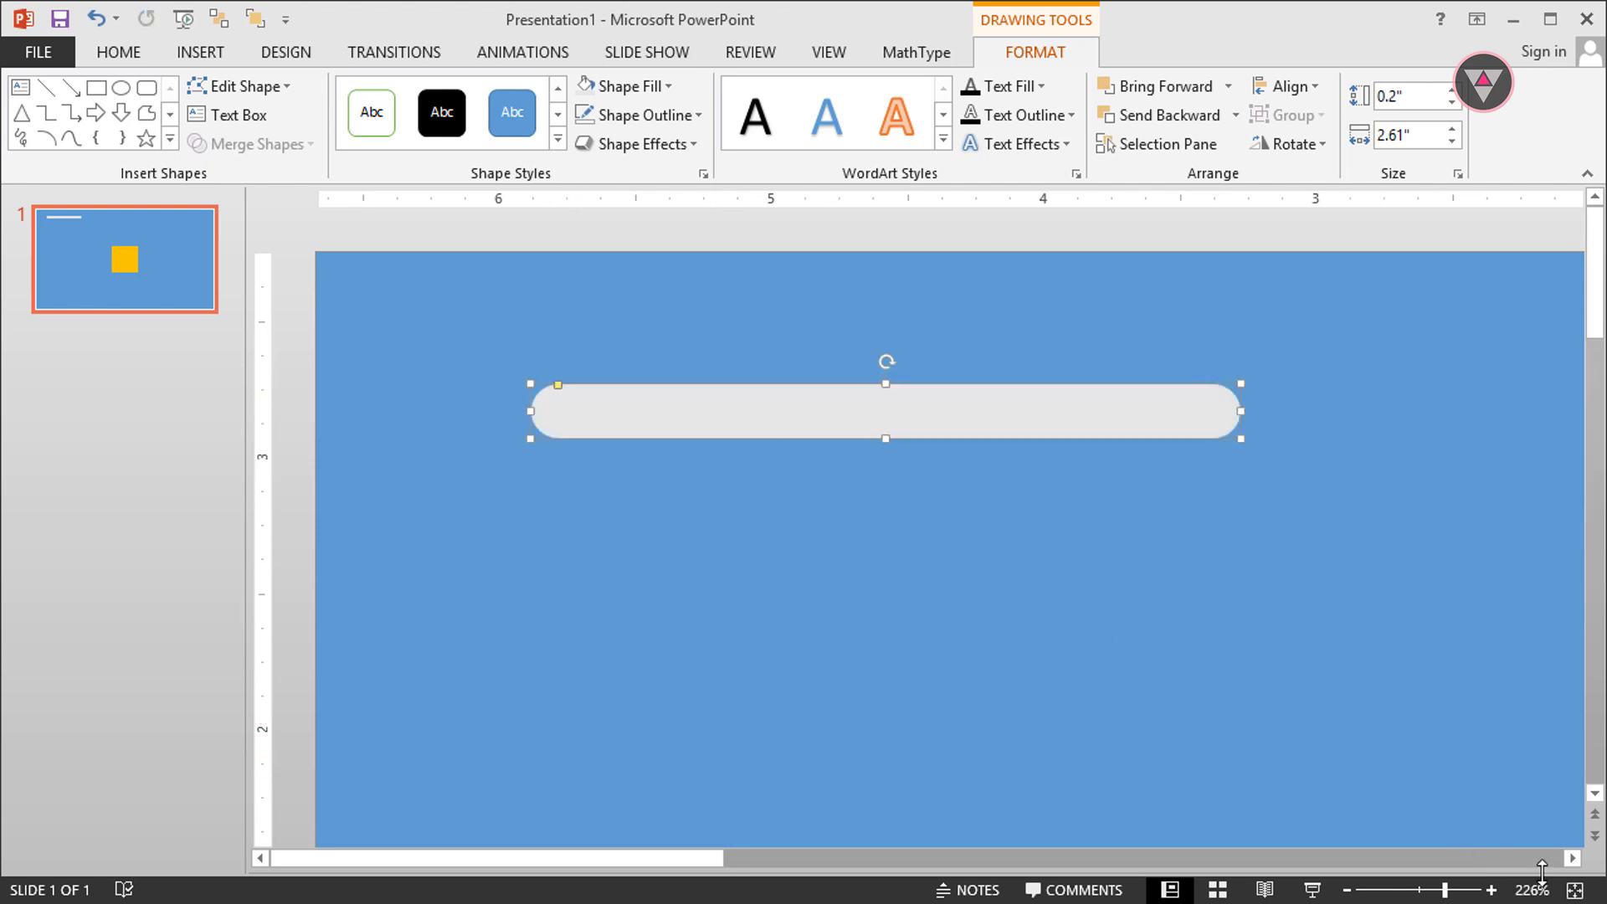
pyautogui.click(1574, 890)
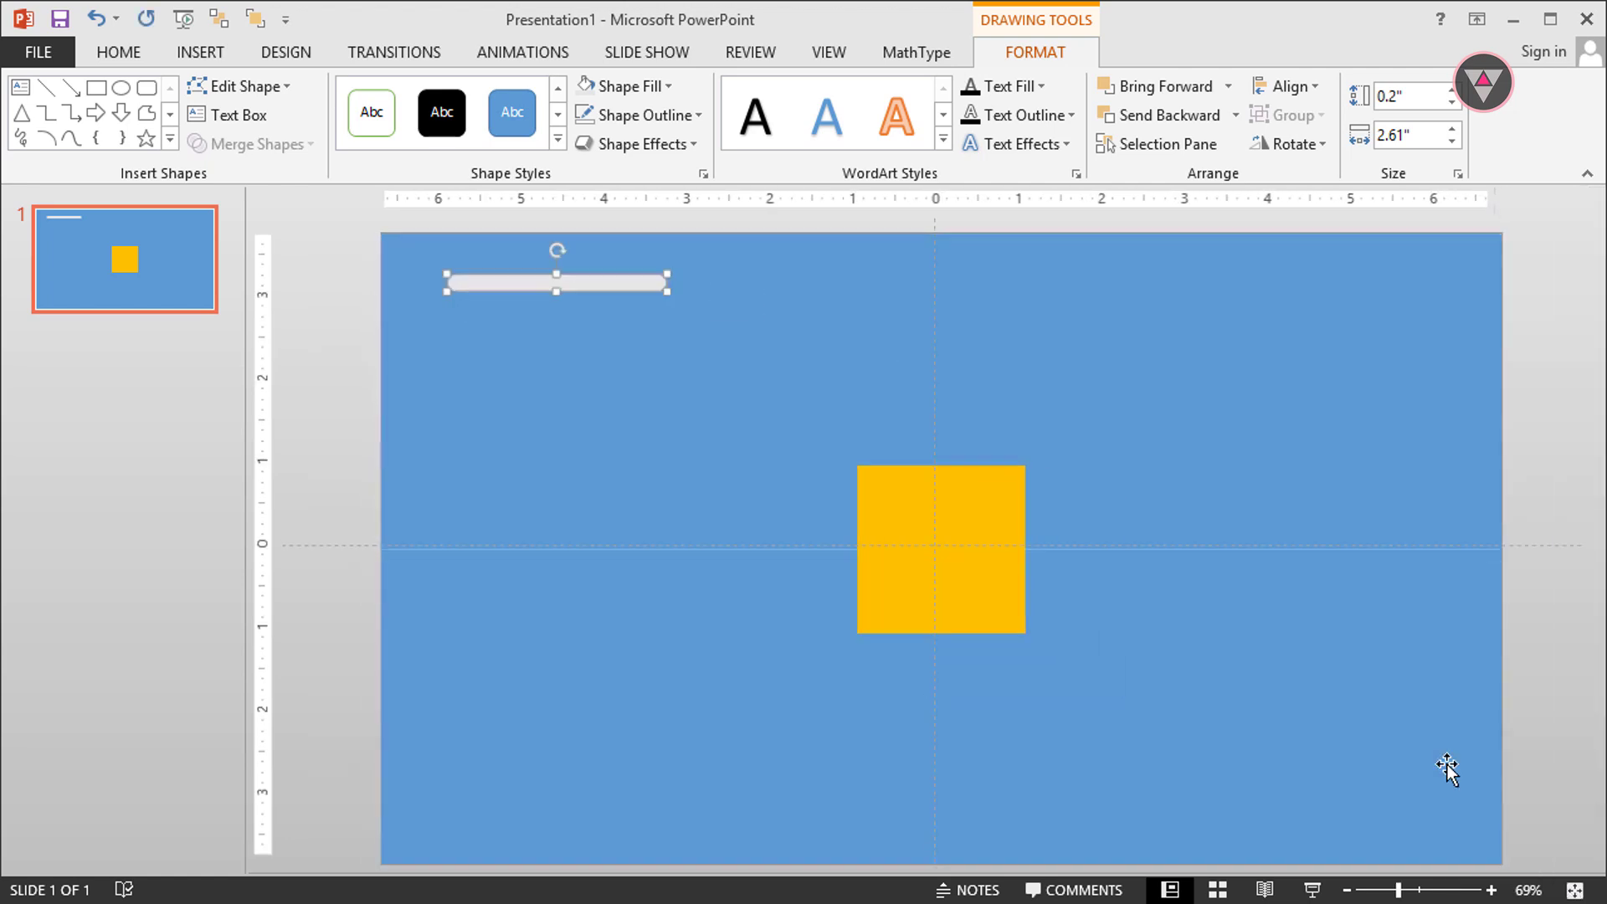
pyautogui.click(1280, 88)
pyautogui.click(1279, 144)
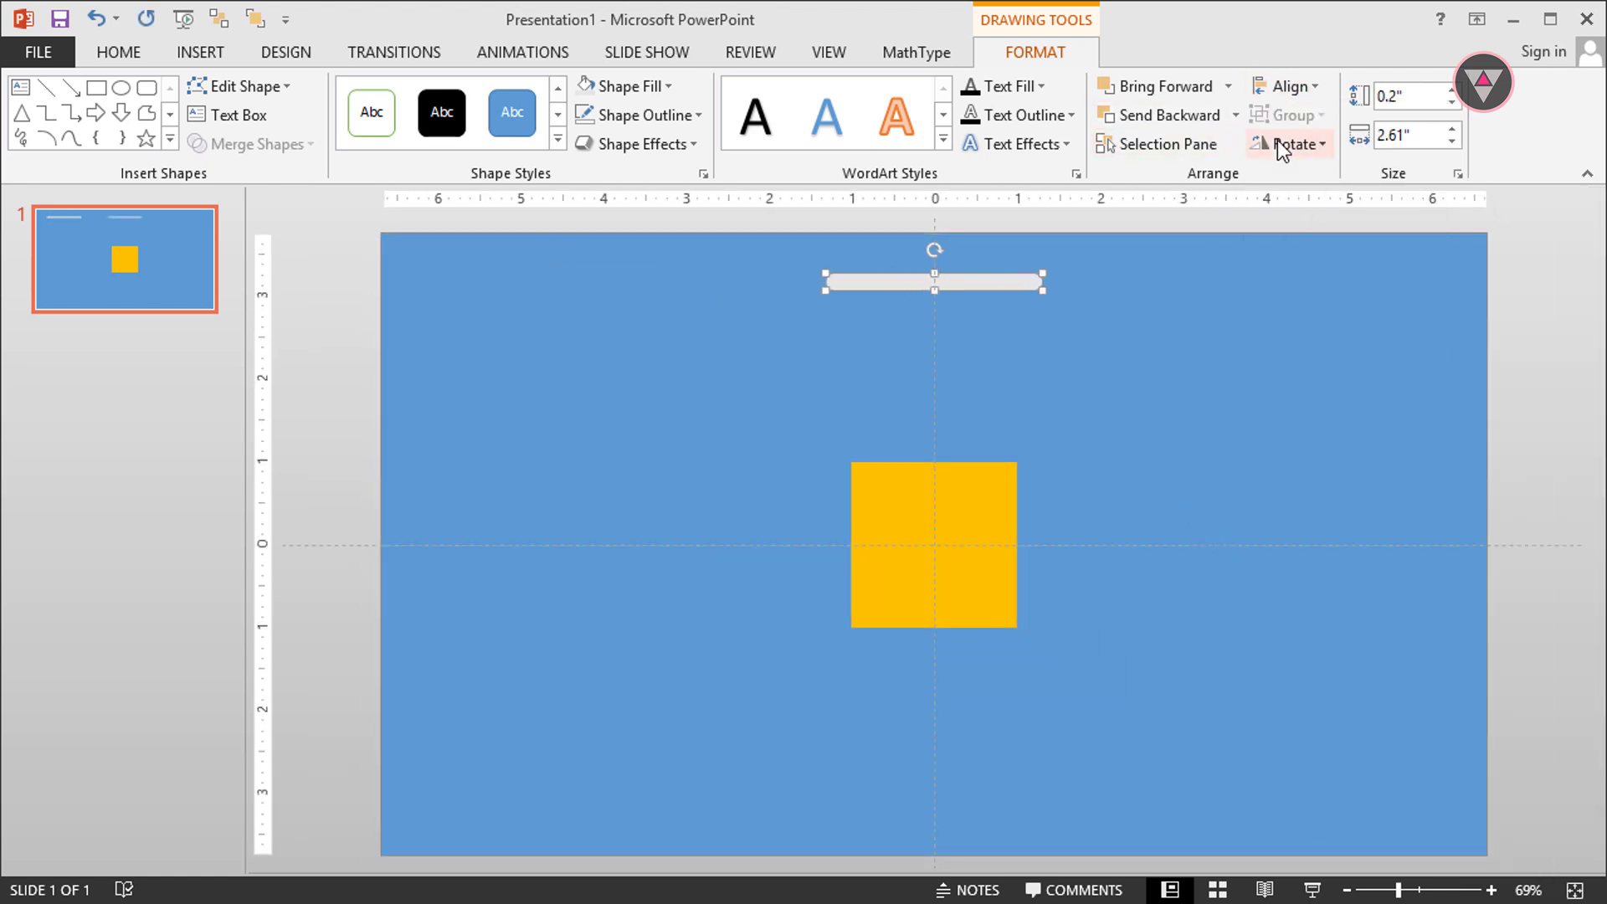
pyautogui.click(1290, 88)
pyautogui.click(1287, 235)
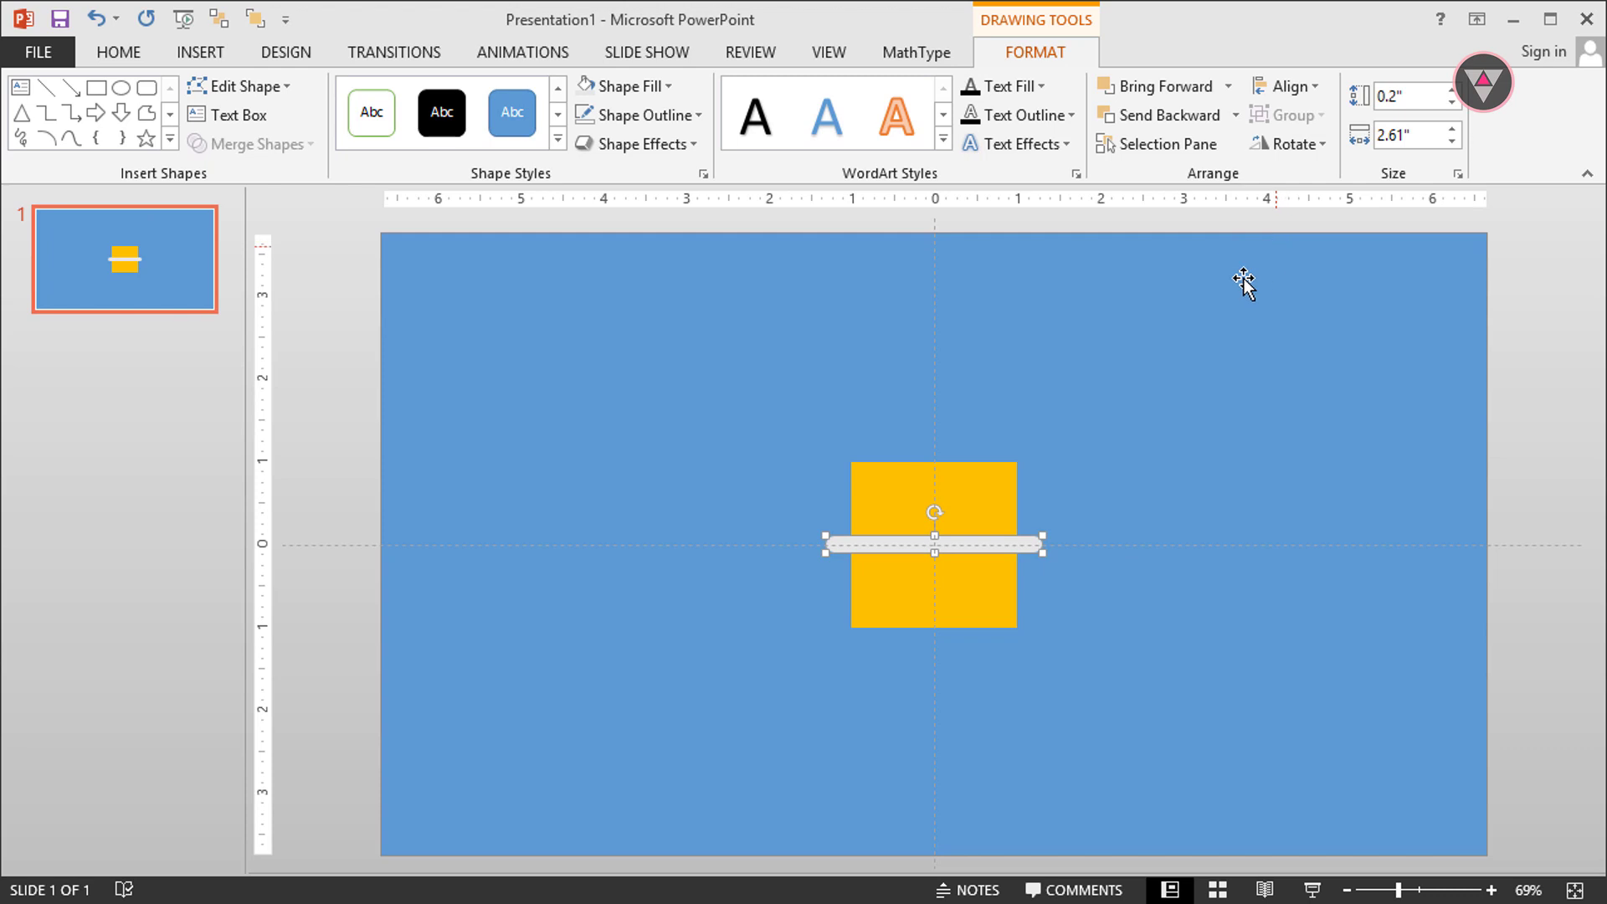
# Fill the pill-shaped bar with white.
pyautogui.click(1172, 328)
pyautogui.click(1025, 542)
pyautogui.click(630, 84)
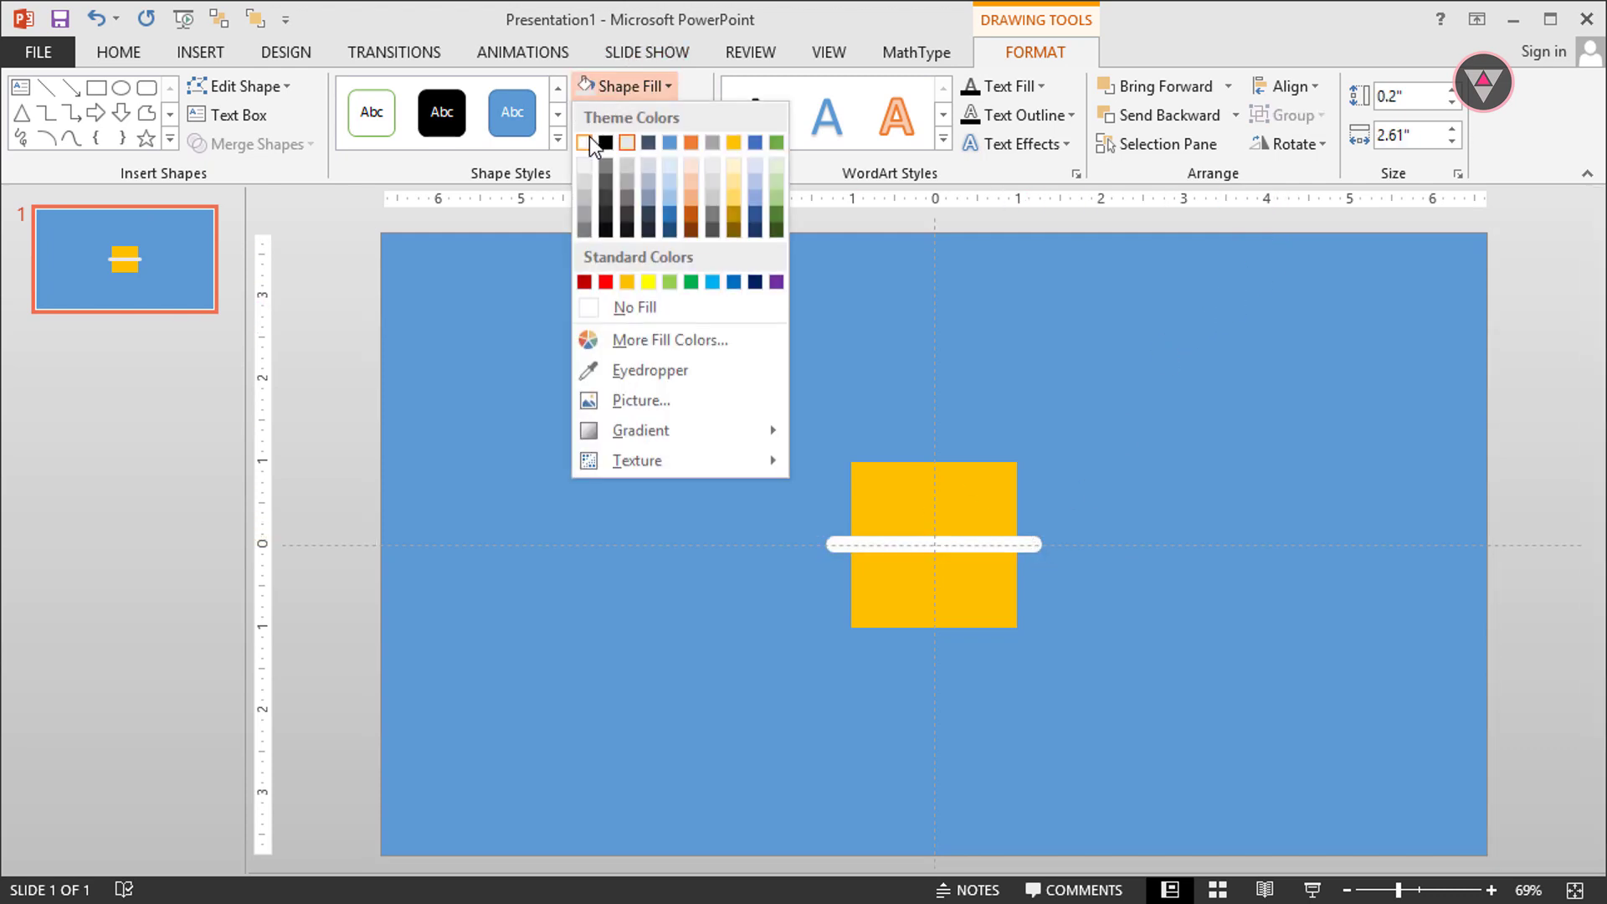
pyautogui.click(589, 138)
# Ungroup the blue background into its two halves.
pyautogui.rightClick(1028, 360)
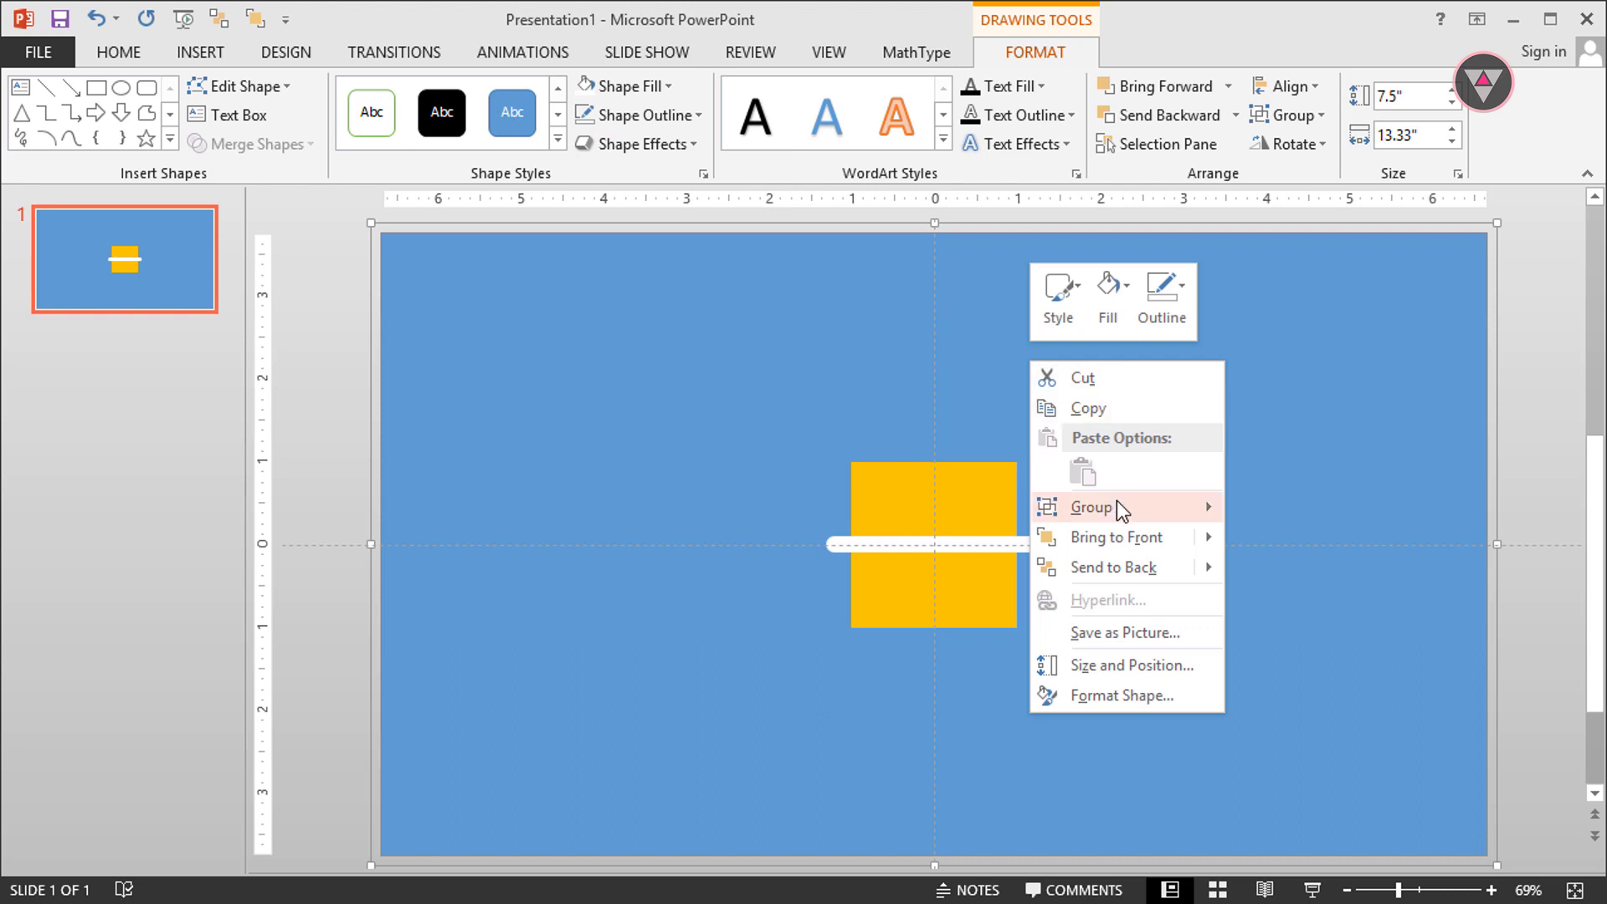
pyautogui.moveTo(1210, 507)
pyautogui.click(1273, 574)
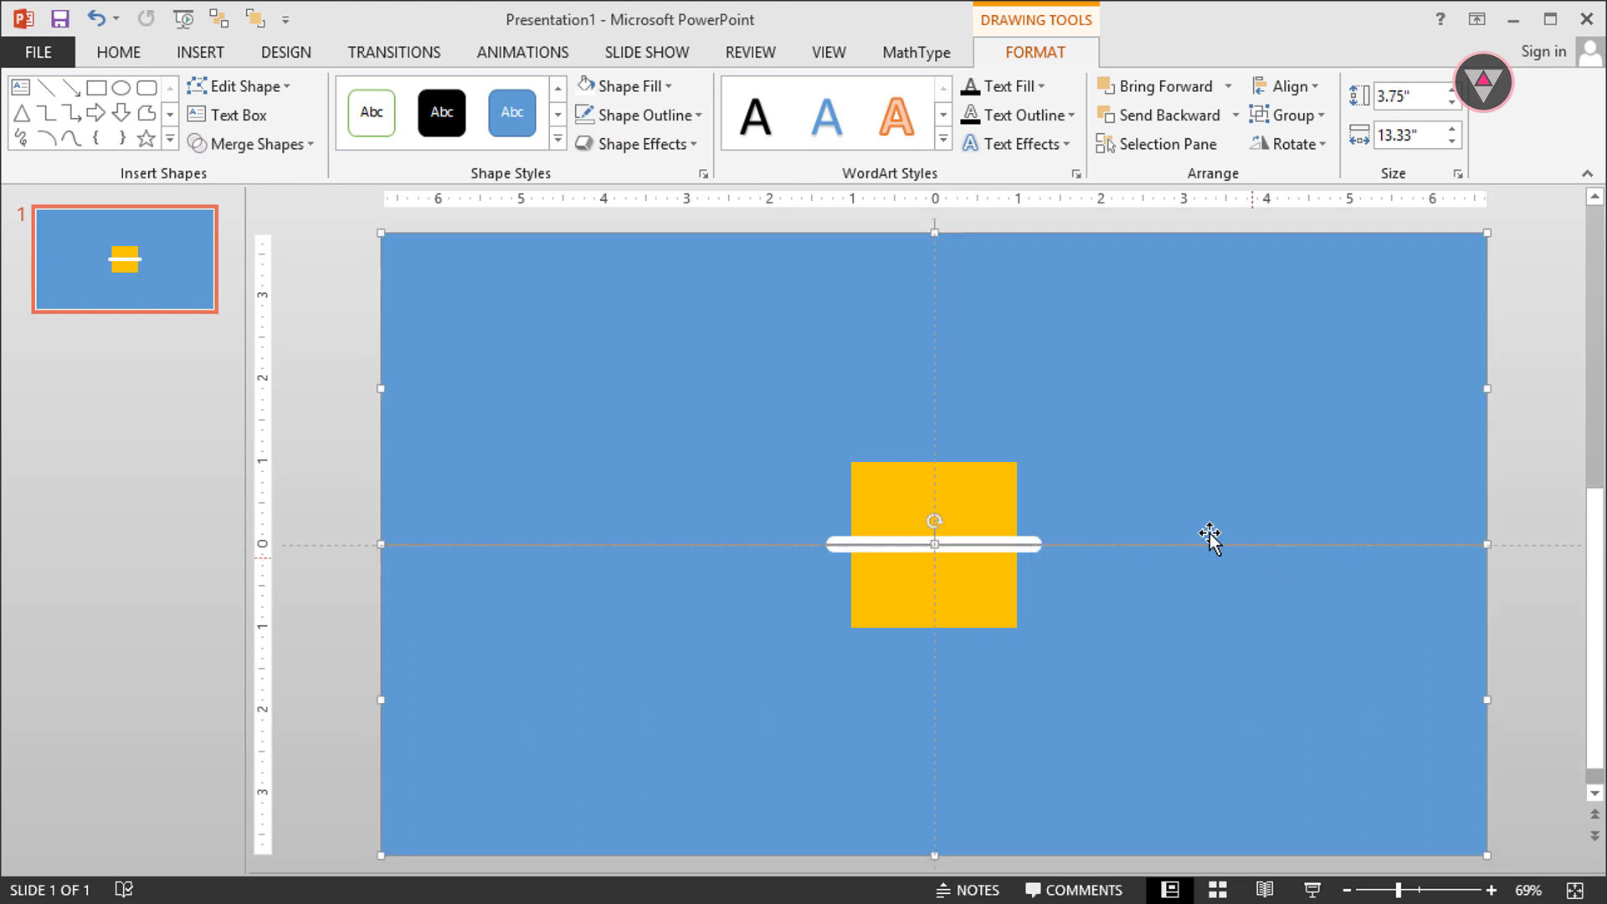
# Apply a Fly In from Top entrance to both halves and show the Animation Pane.
pyautogui.click(564, 47)
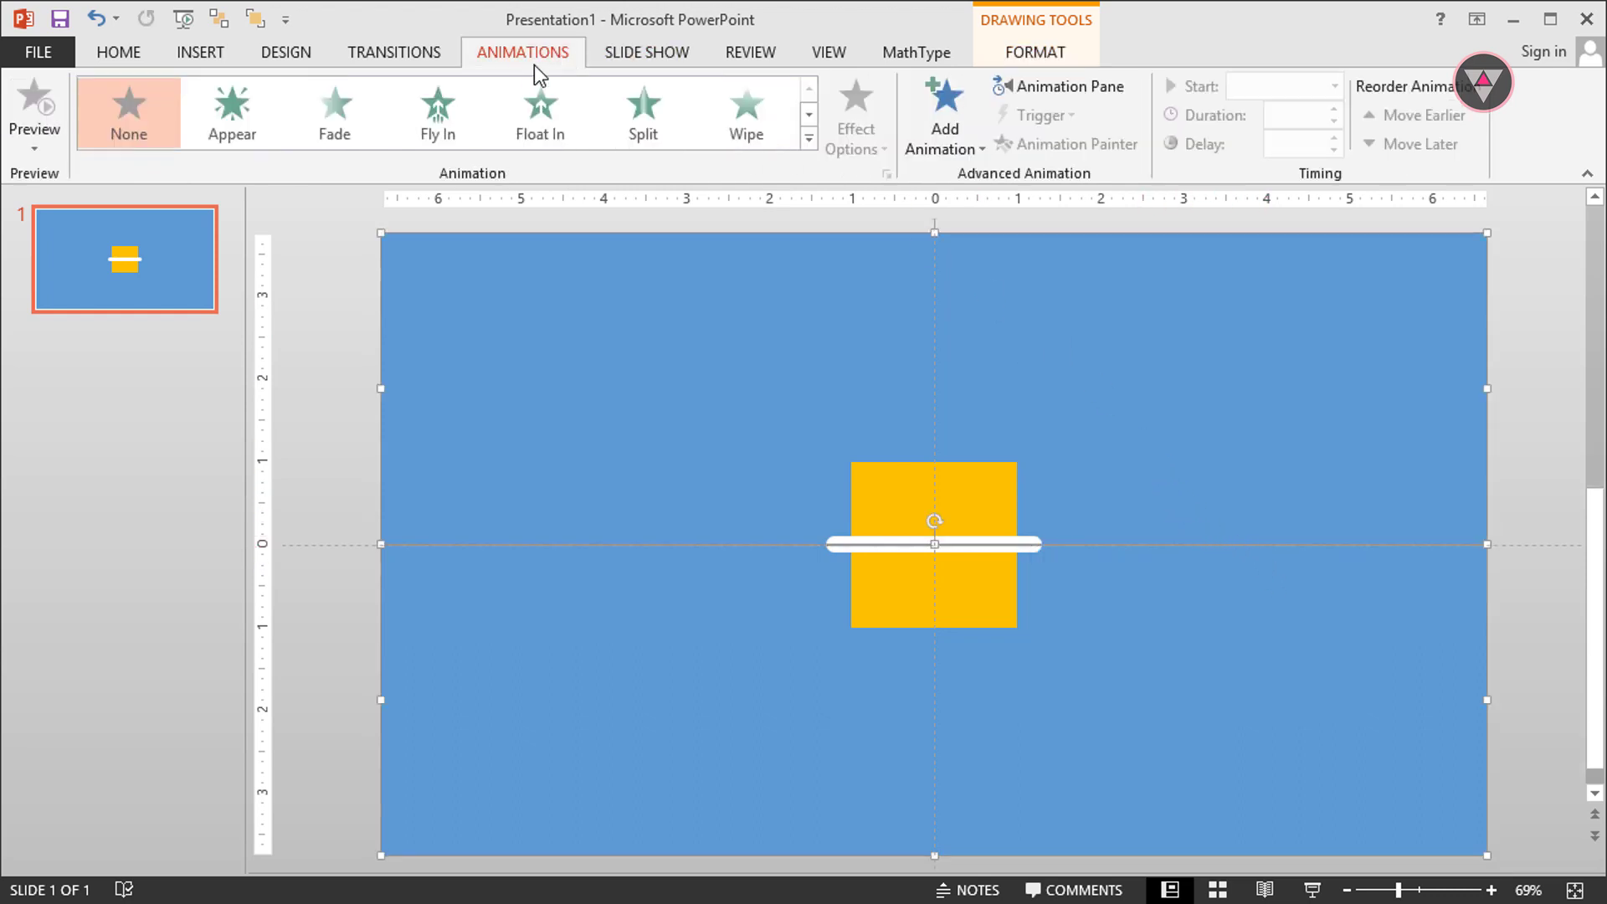
pyautogui.click(458, 112)
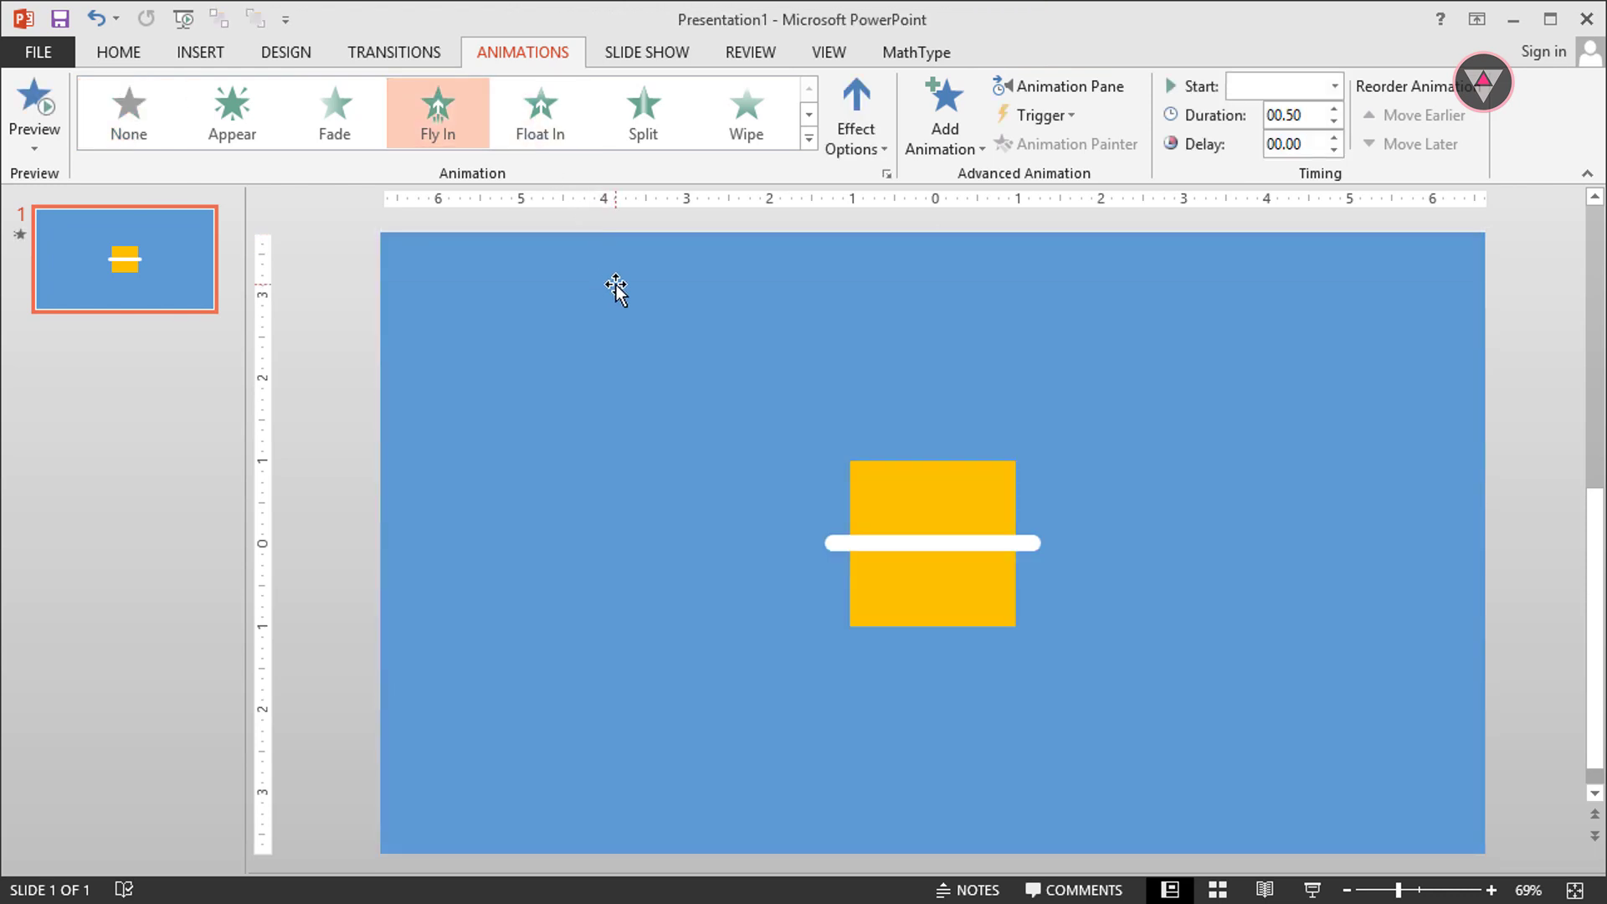
pyautogui.click(837, 127)
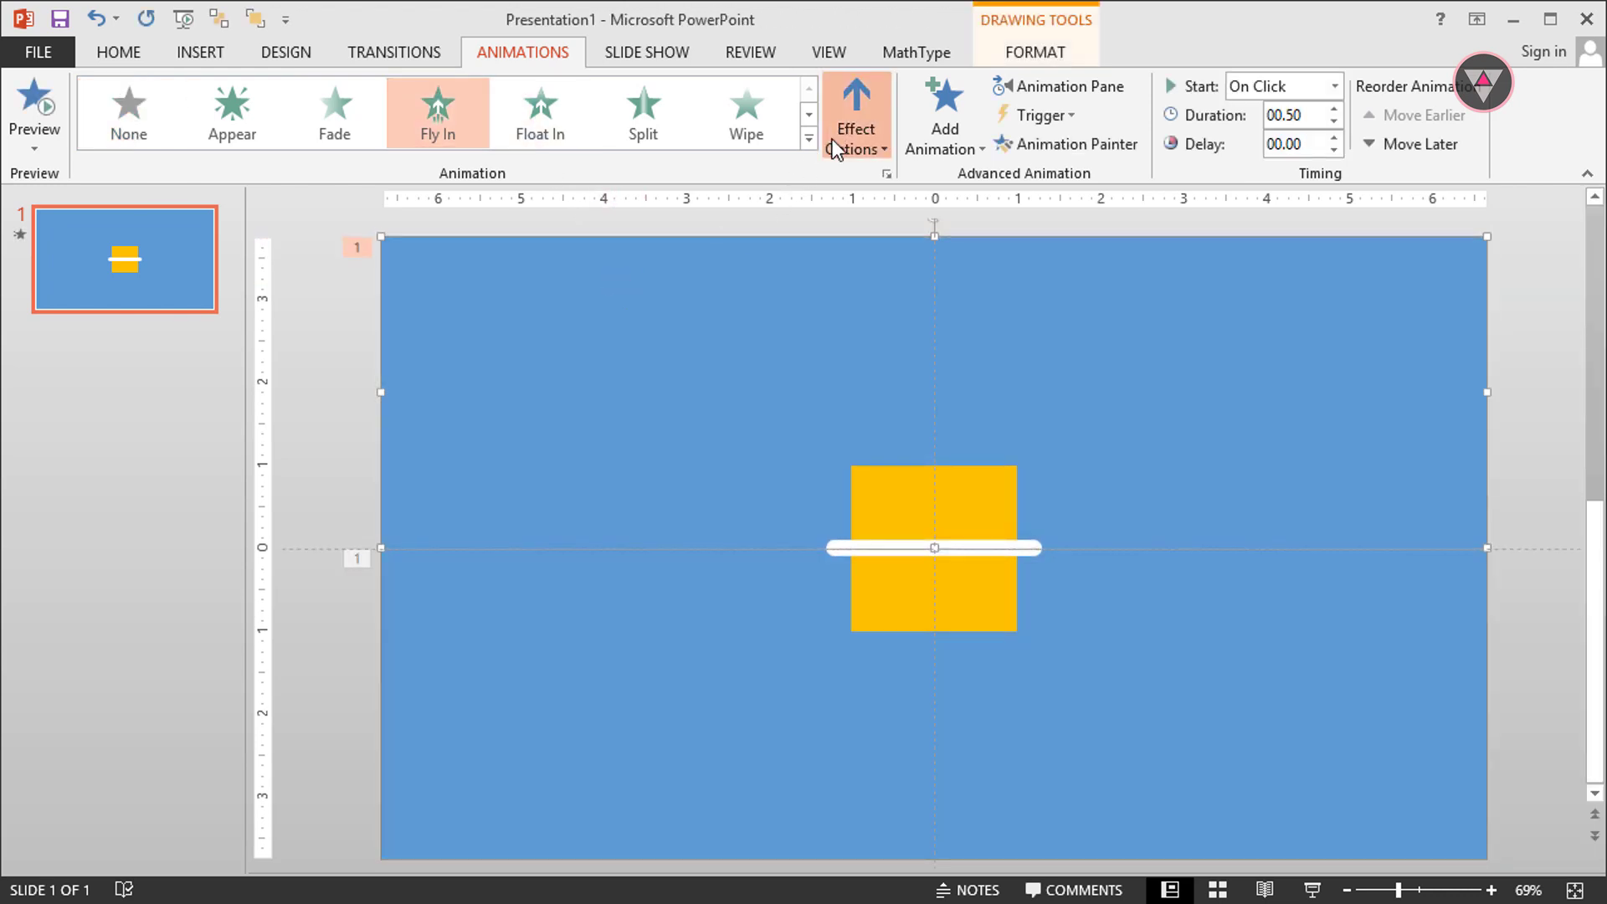
pyautogui.click(883, 437)
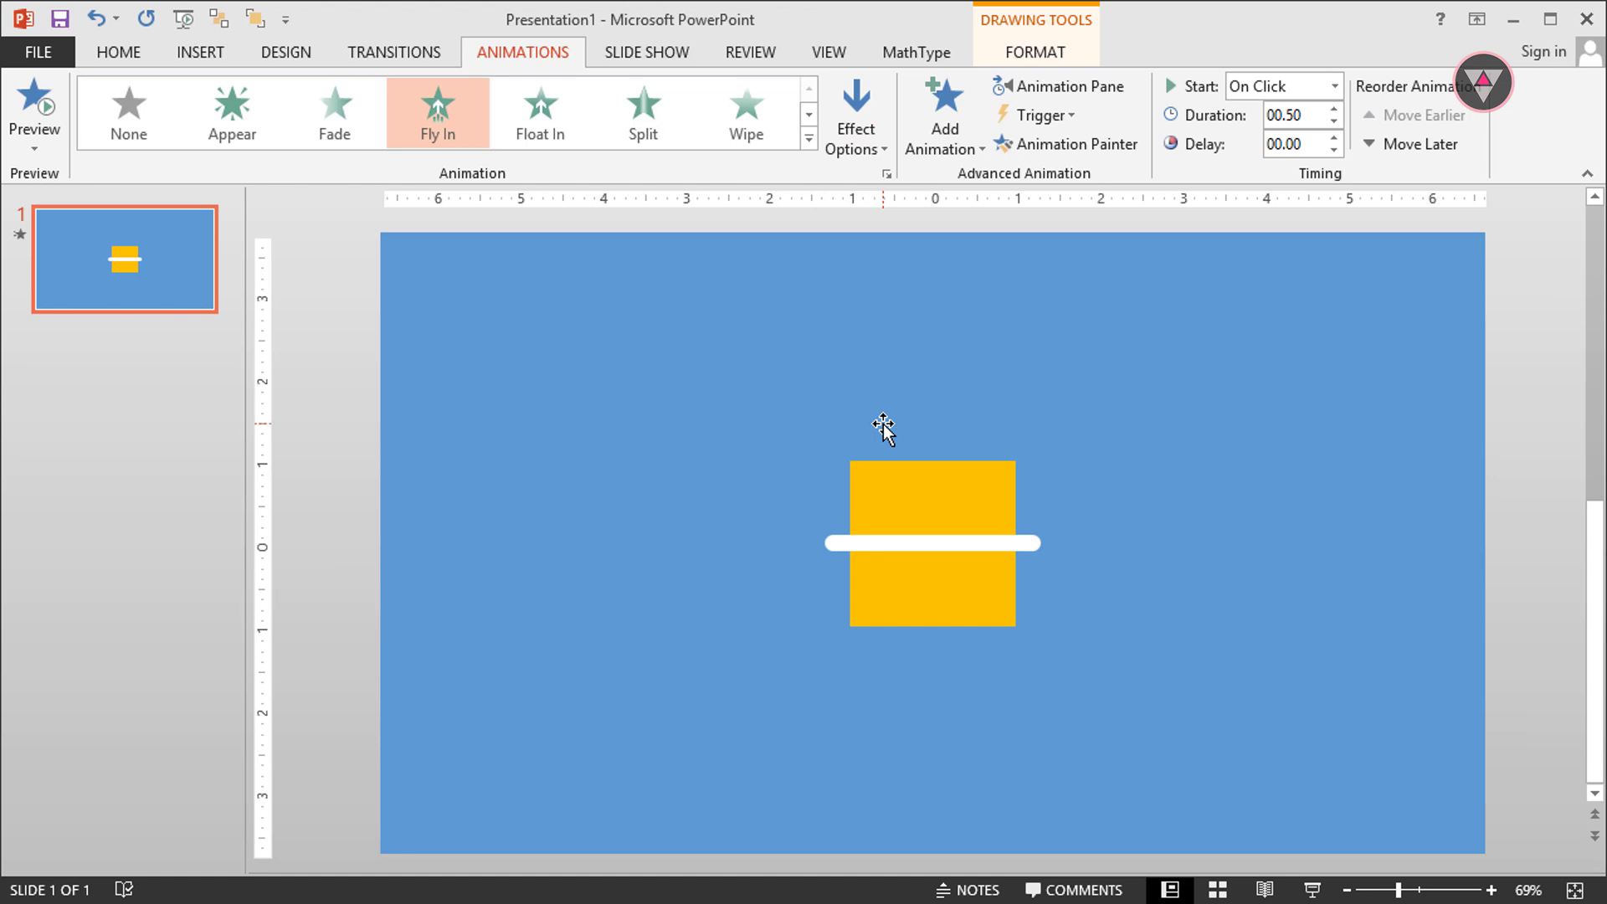
pyautogui.click(1059, 87)
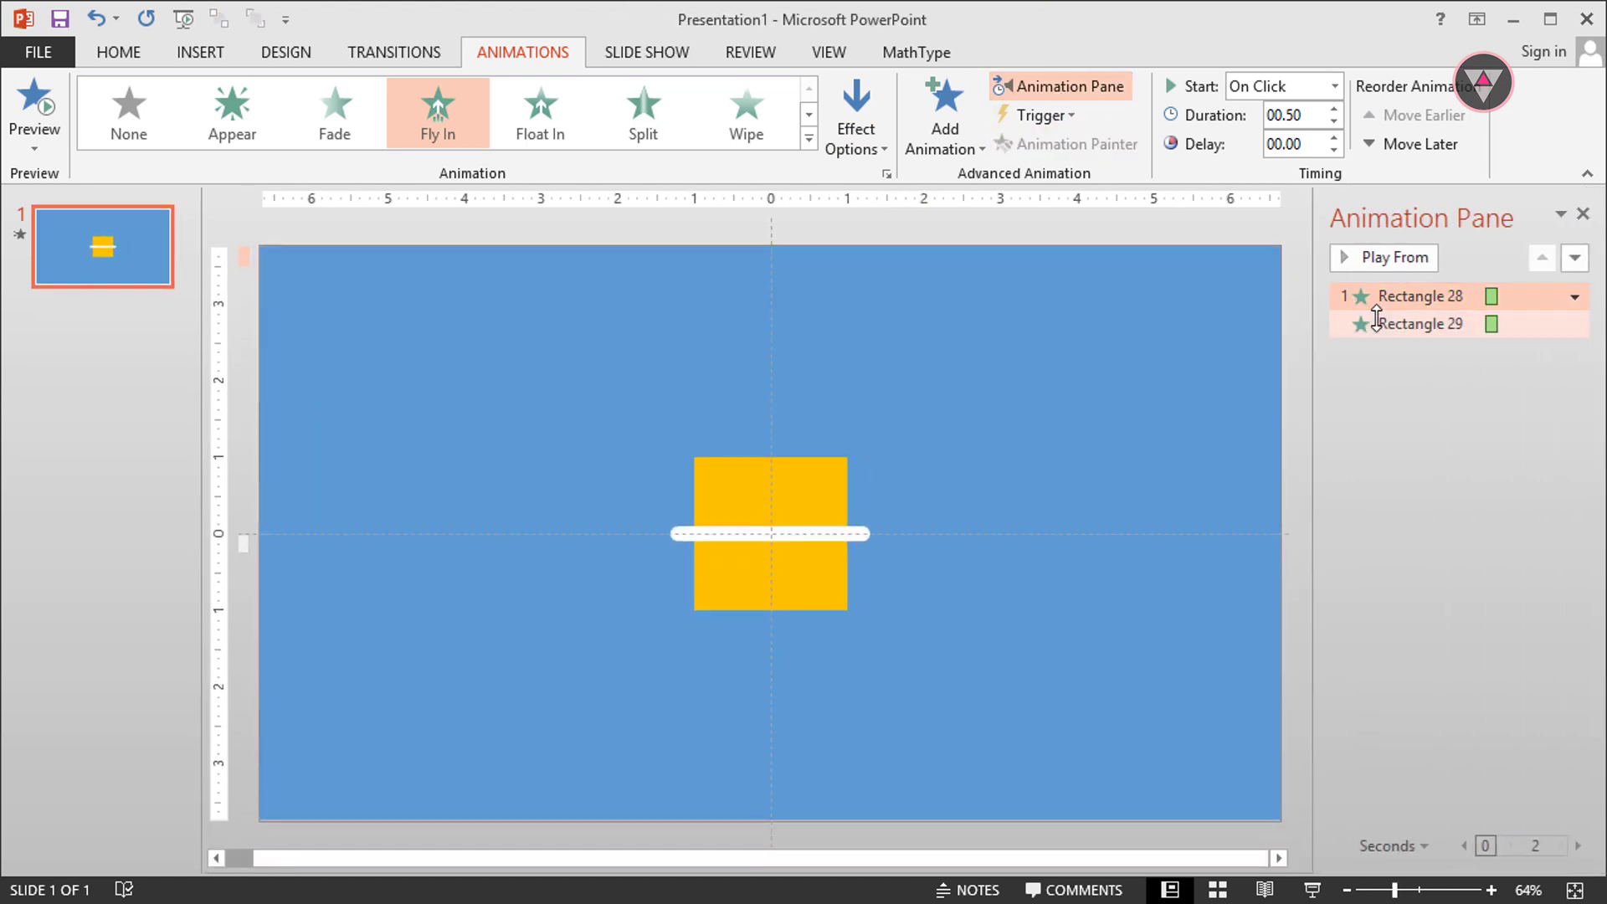
# Set both rectangle animations' duration to 01.50.
pyautogui.keyDown('shift'); pyautogui.click(1390, 324); pyautogui.keyUp('shift')
pyautogui.click(1334, 109)
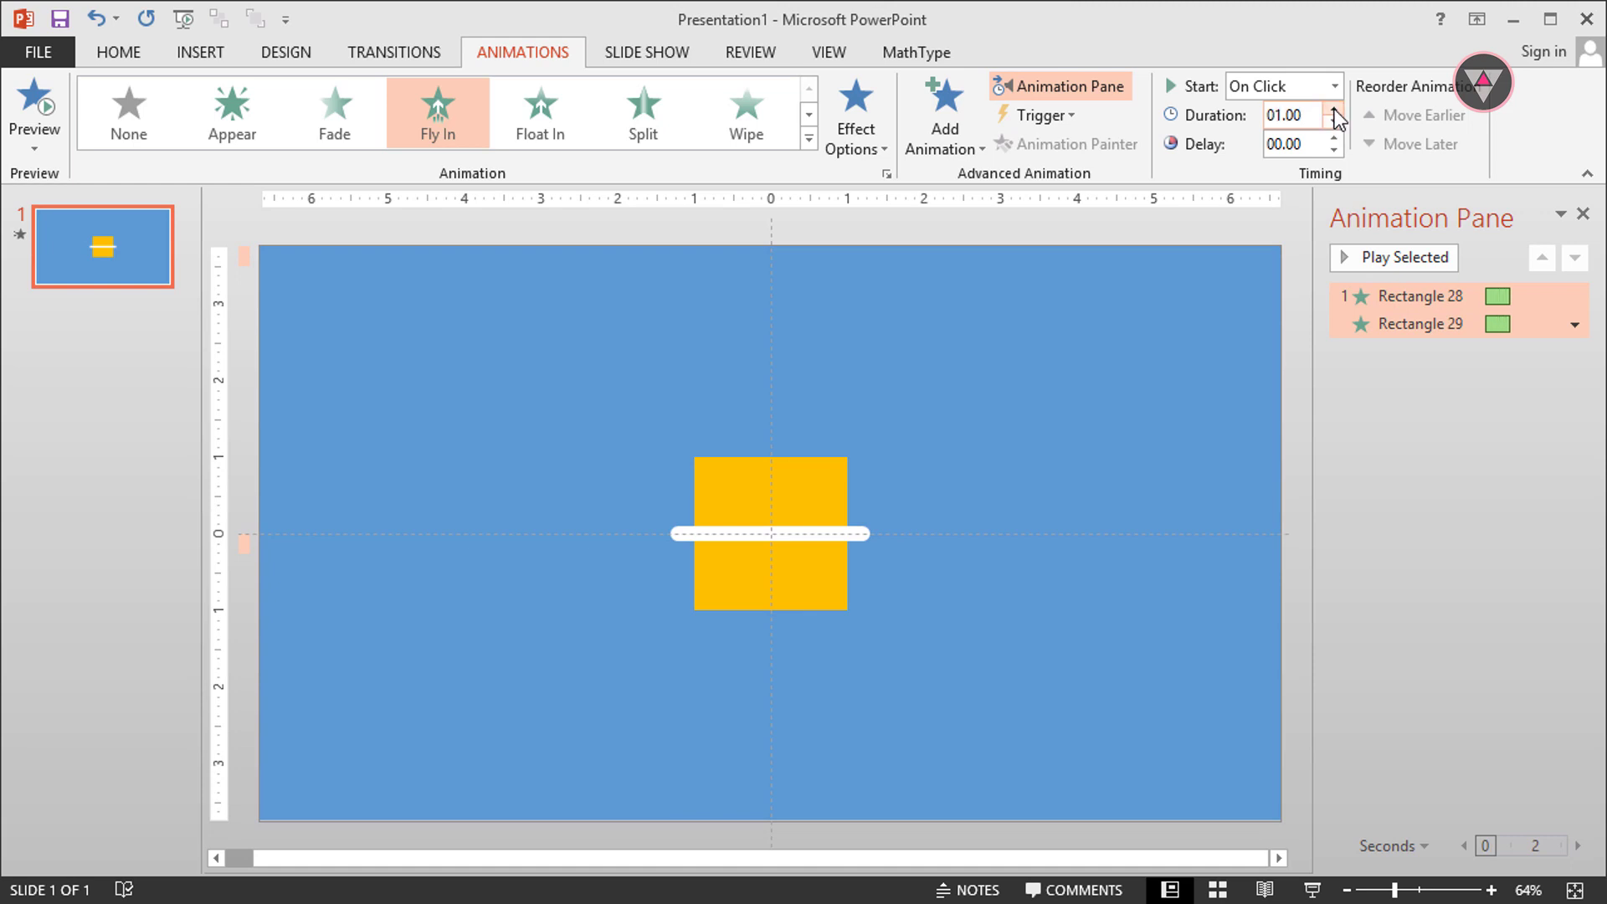
pyautogui.click(1335, 110)
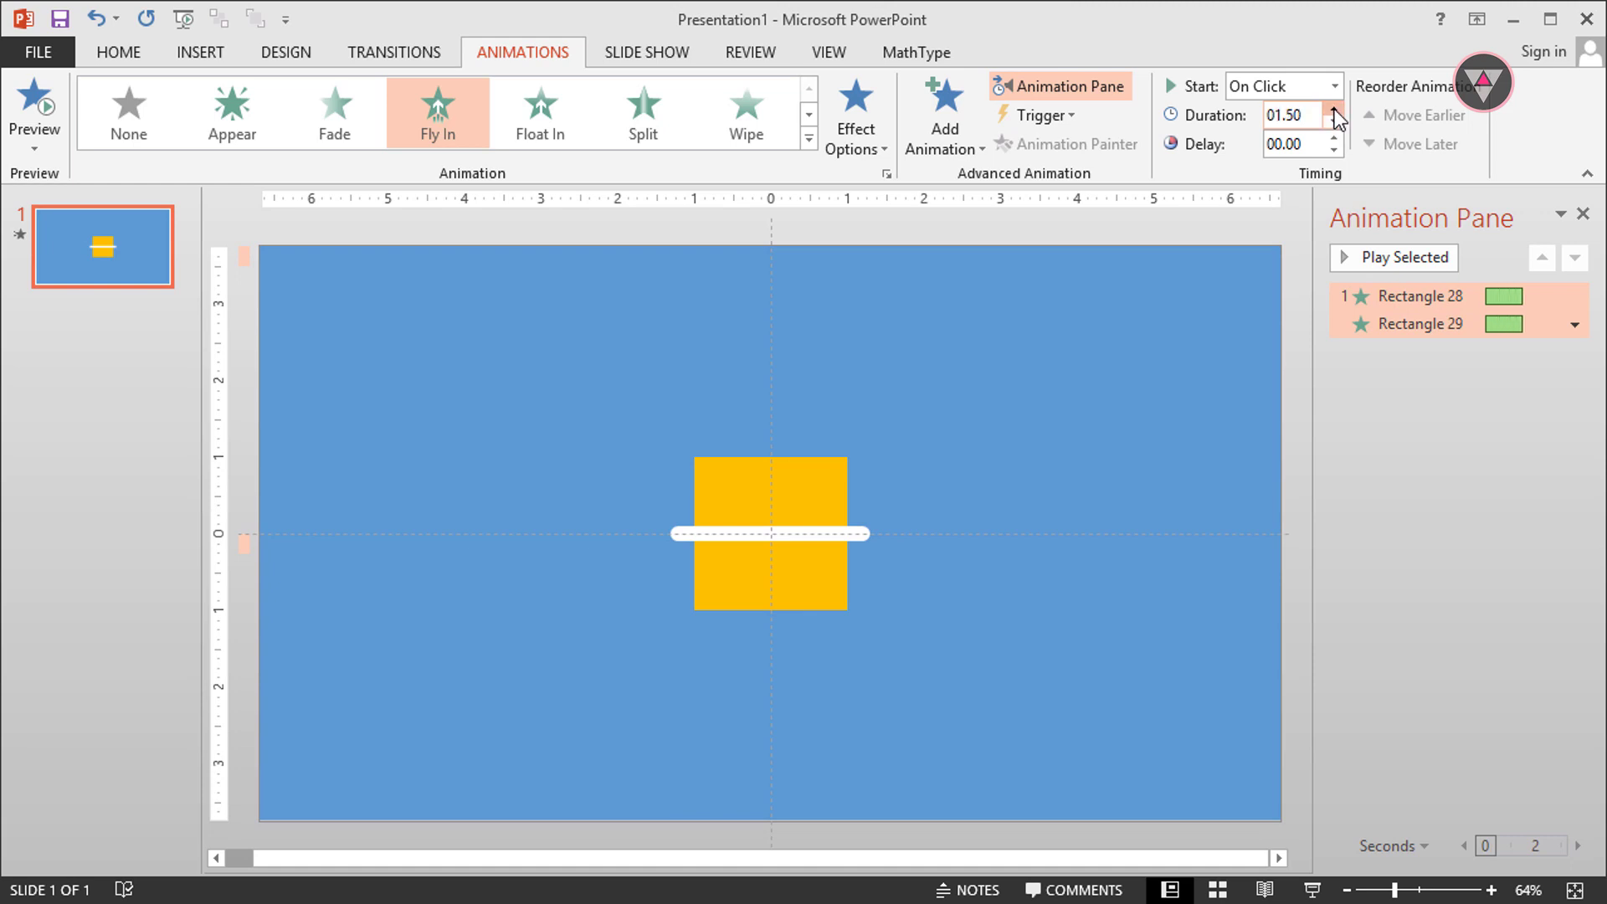
# Give the Fly In effect a 1.5-second smooth end.
pyautogui.click(1574, 326)
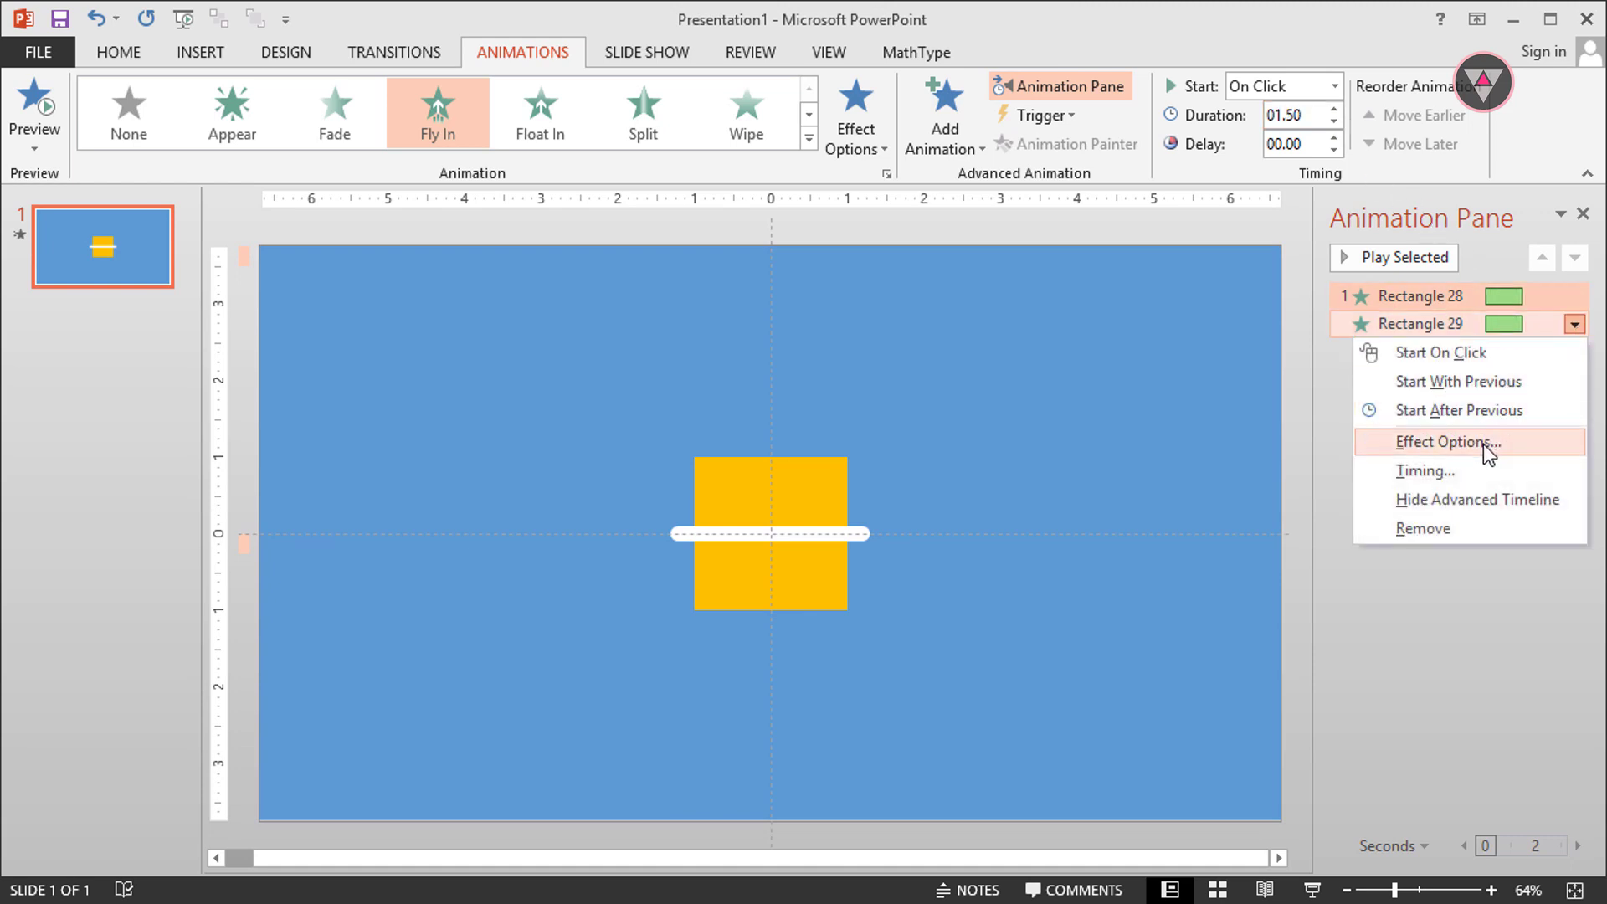
pyautogui.click(1468, 465)
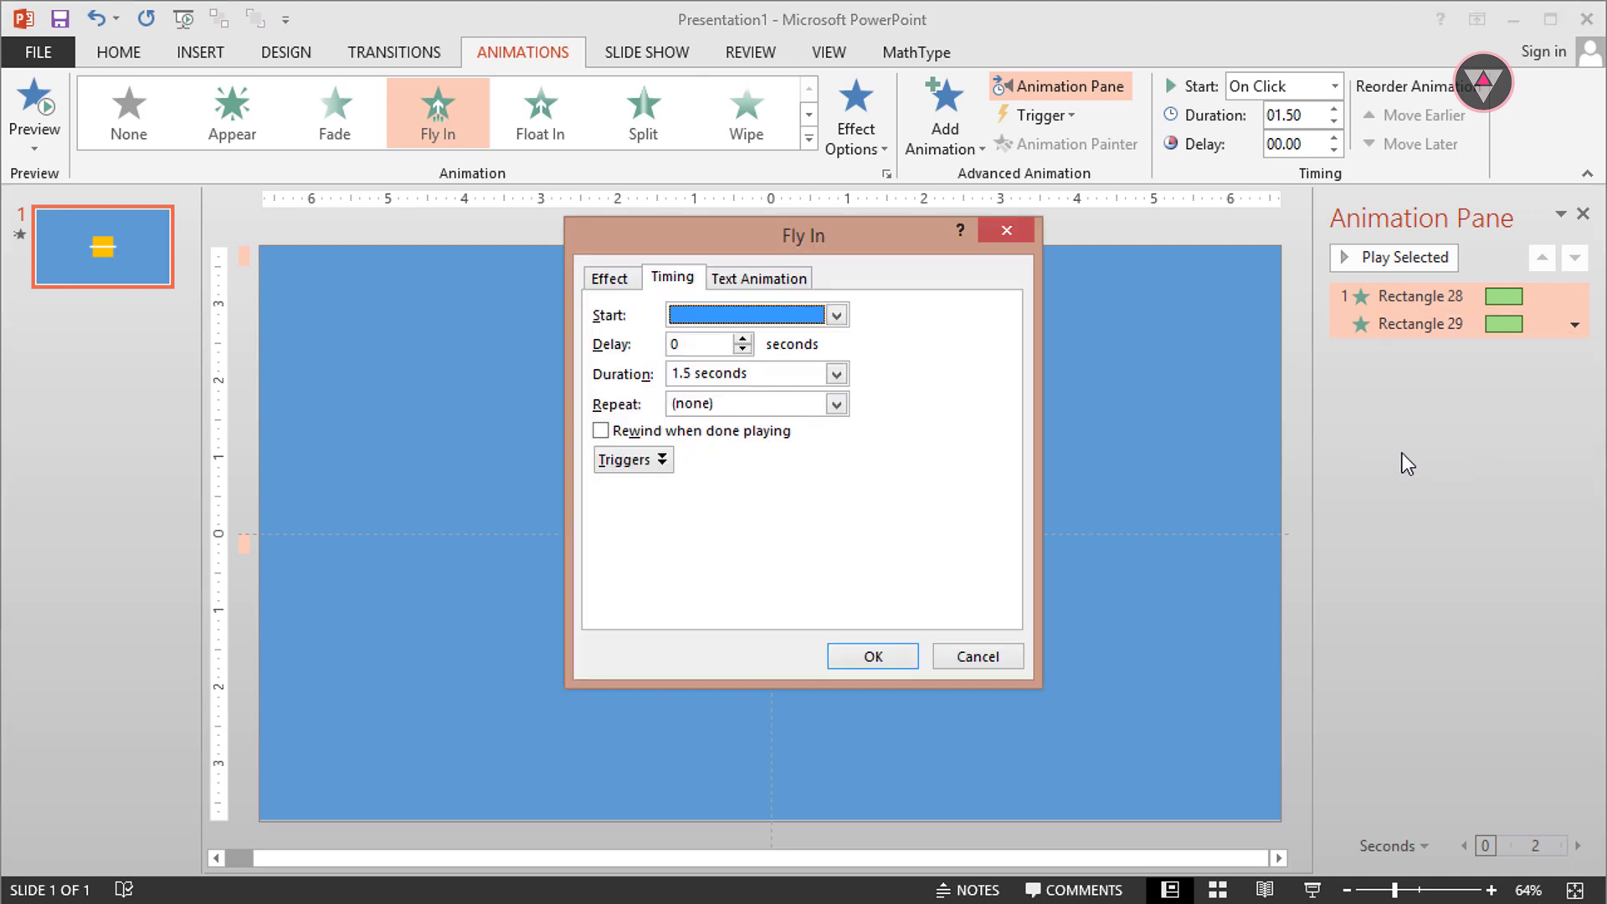
pyautogui.click(619, 278)
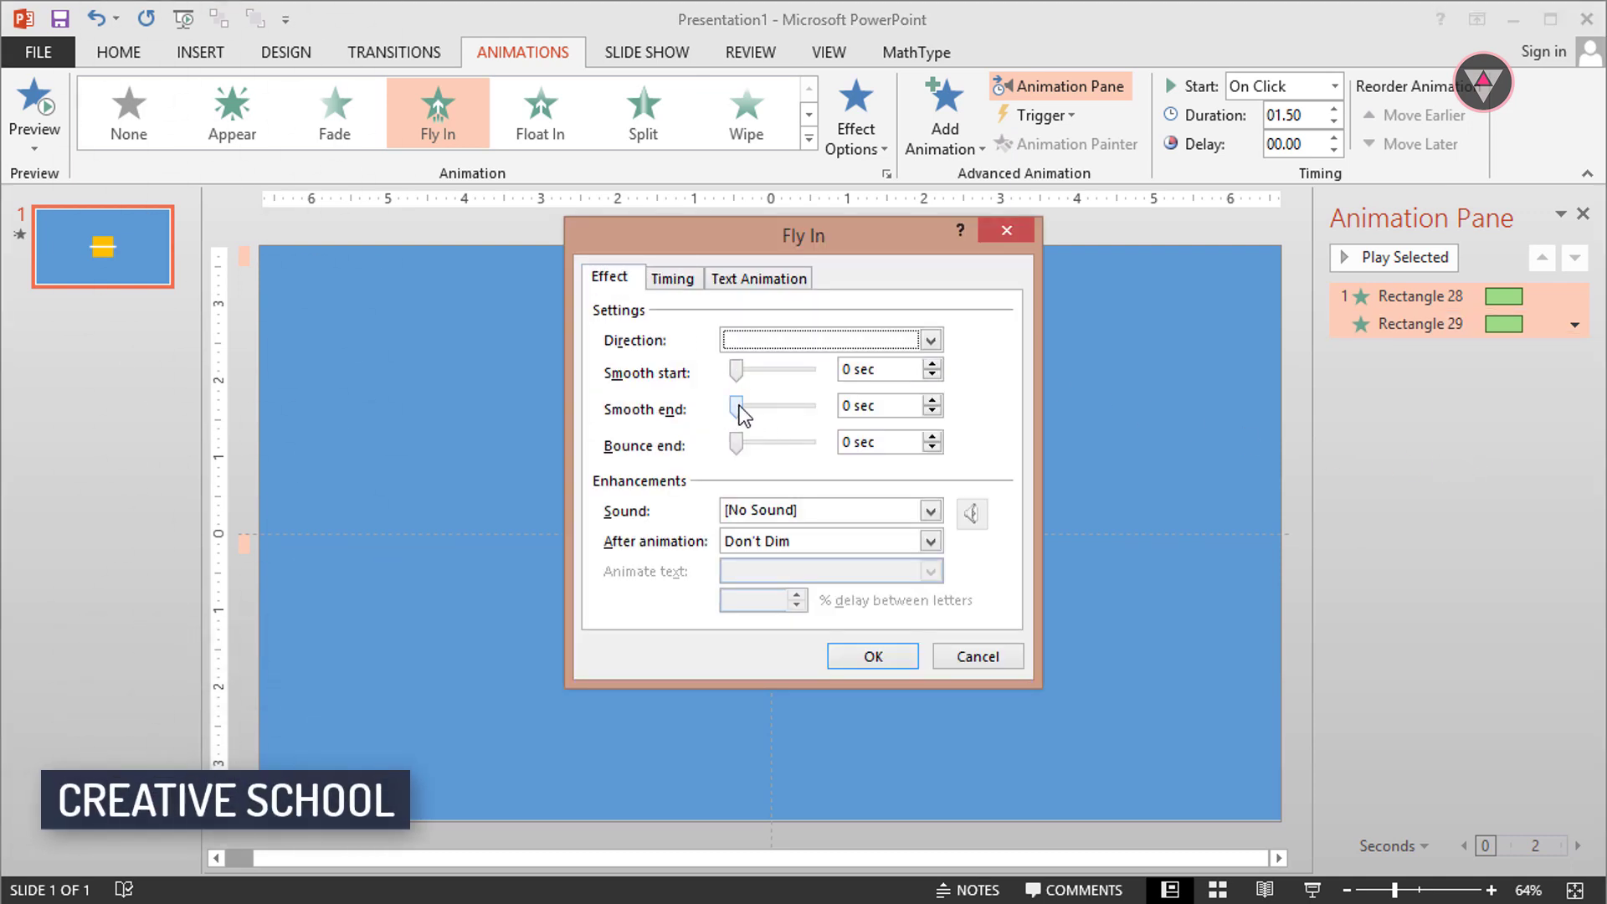
pyautogui.moveTo(740, 405); pyautogui.dragTo(809, 406)
pyautogui.click(875, 656)
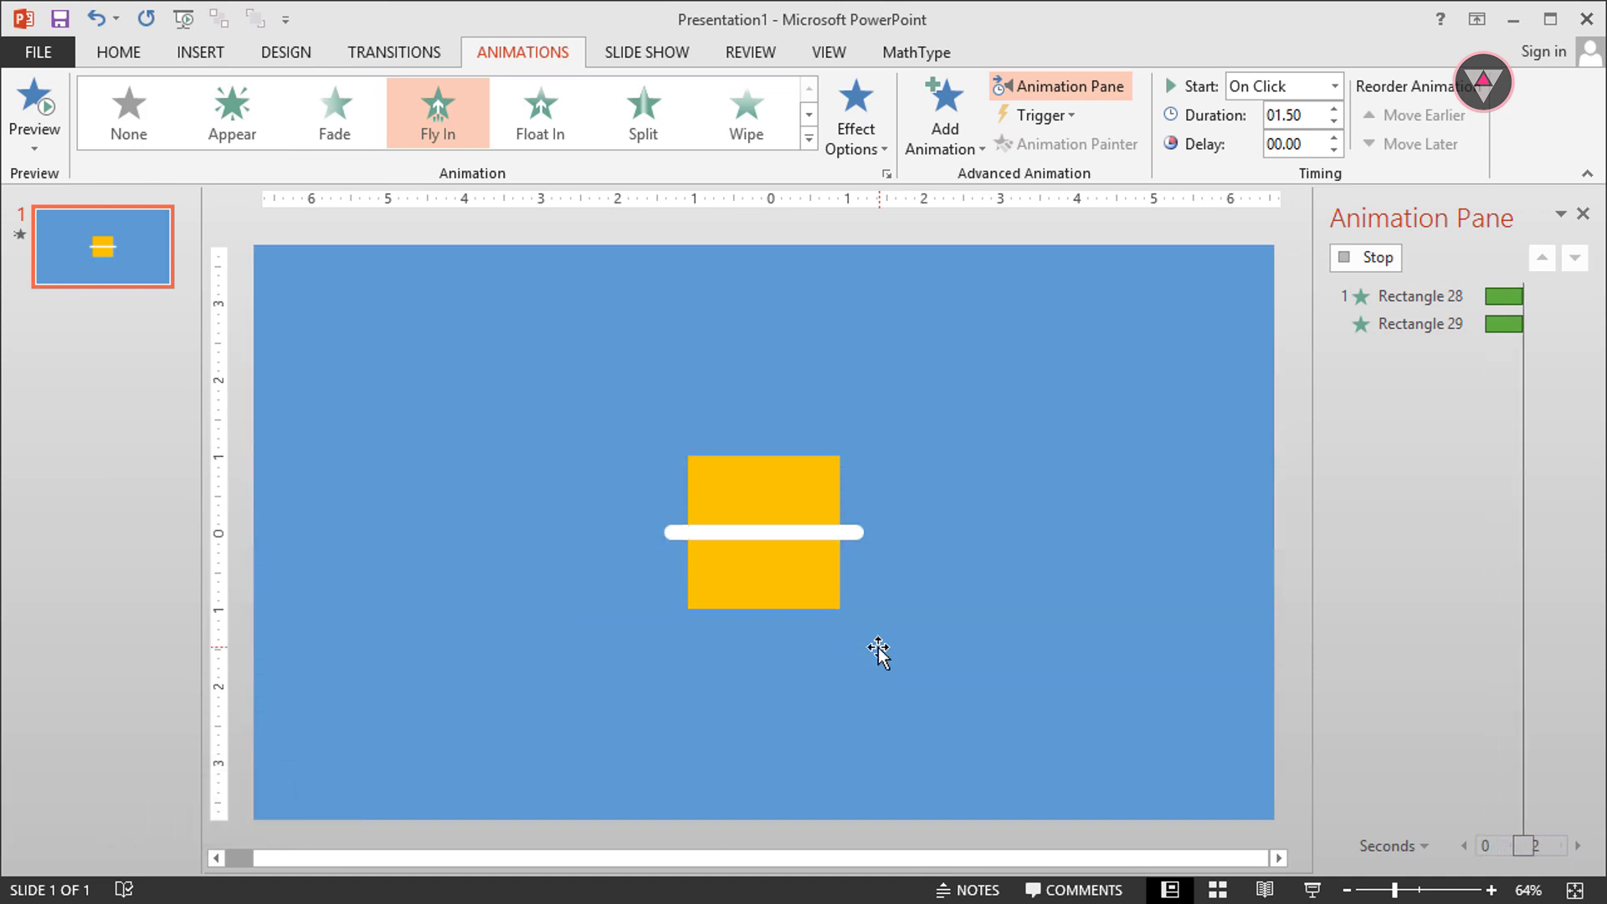
pyautogui.click(821, 529)
# Ungroup the gold square and the white bar.
pyautogui.rightClick(816, 506)
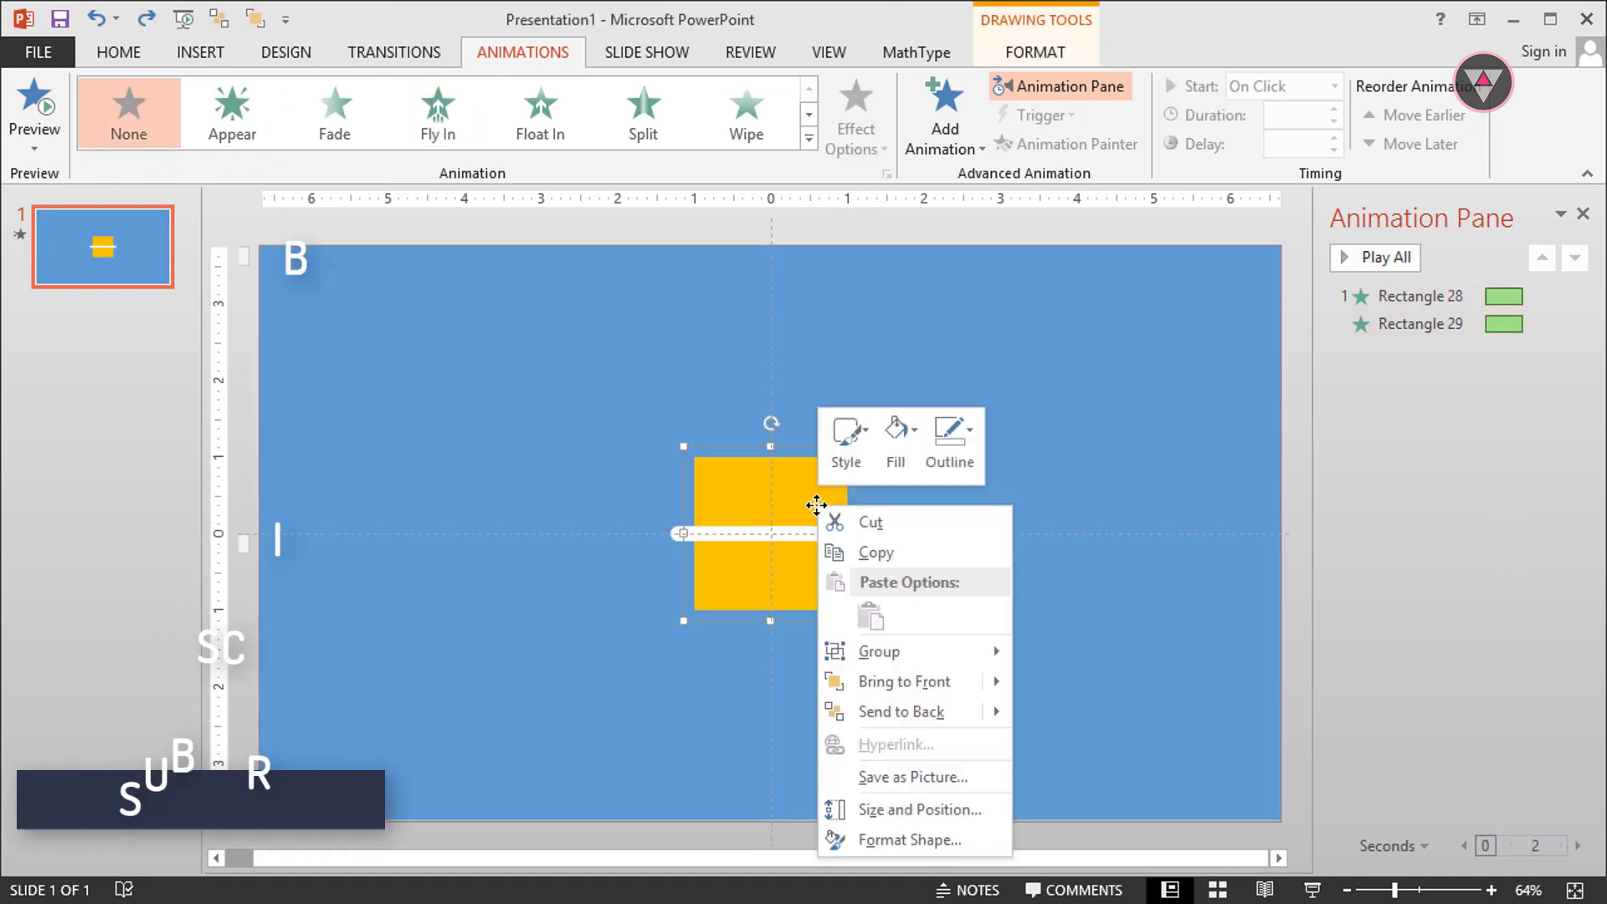
pyautogui.moveTo(905, 651)
pyautogui.click(1088, 718)
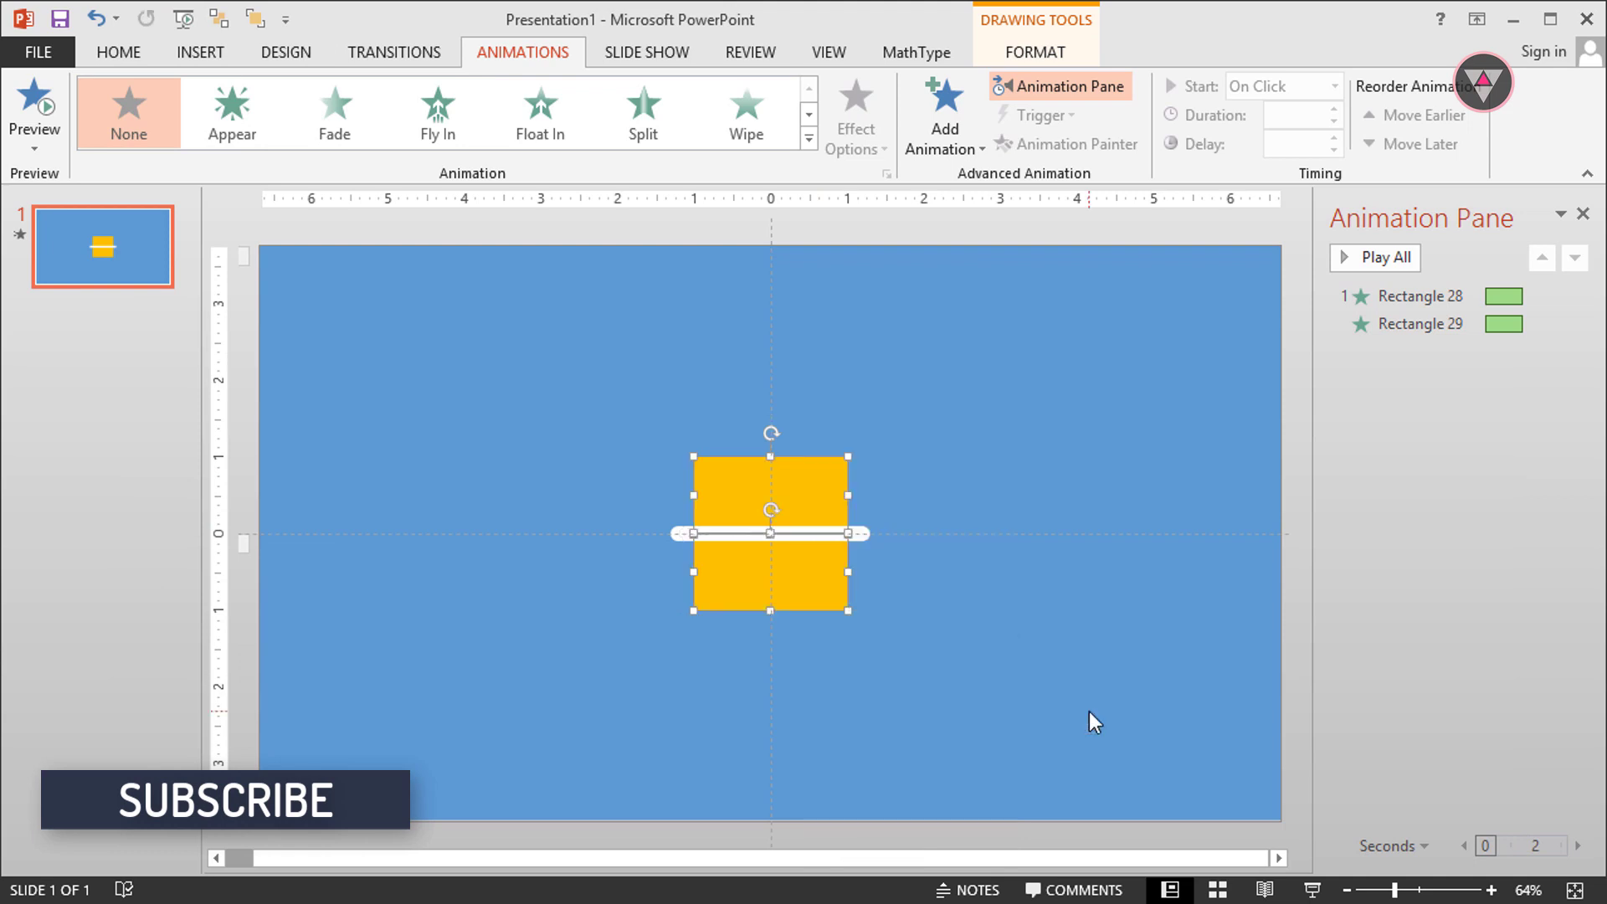
# Duplicate the white bar and group the top bar with the gold square.
pyautogui.click(981, 651)
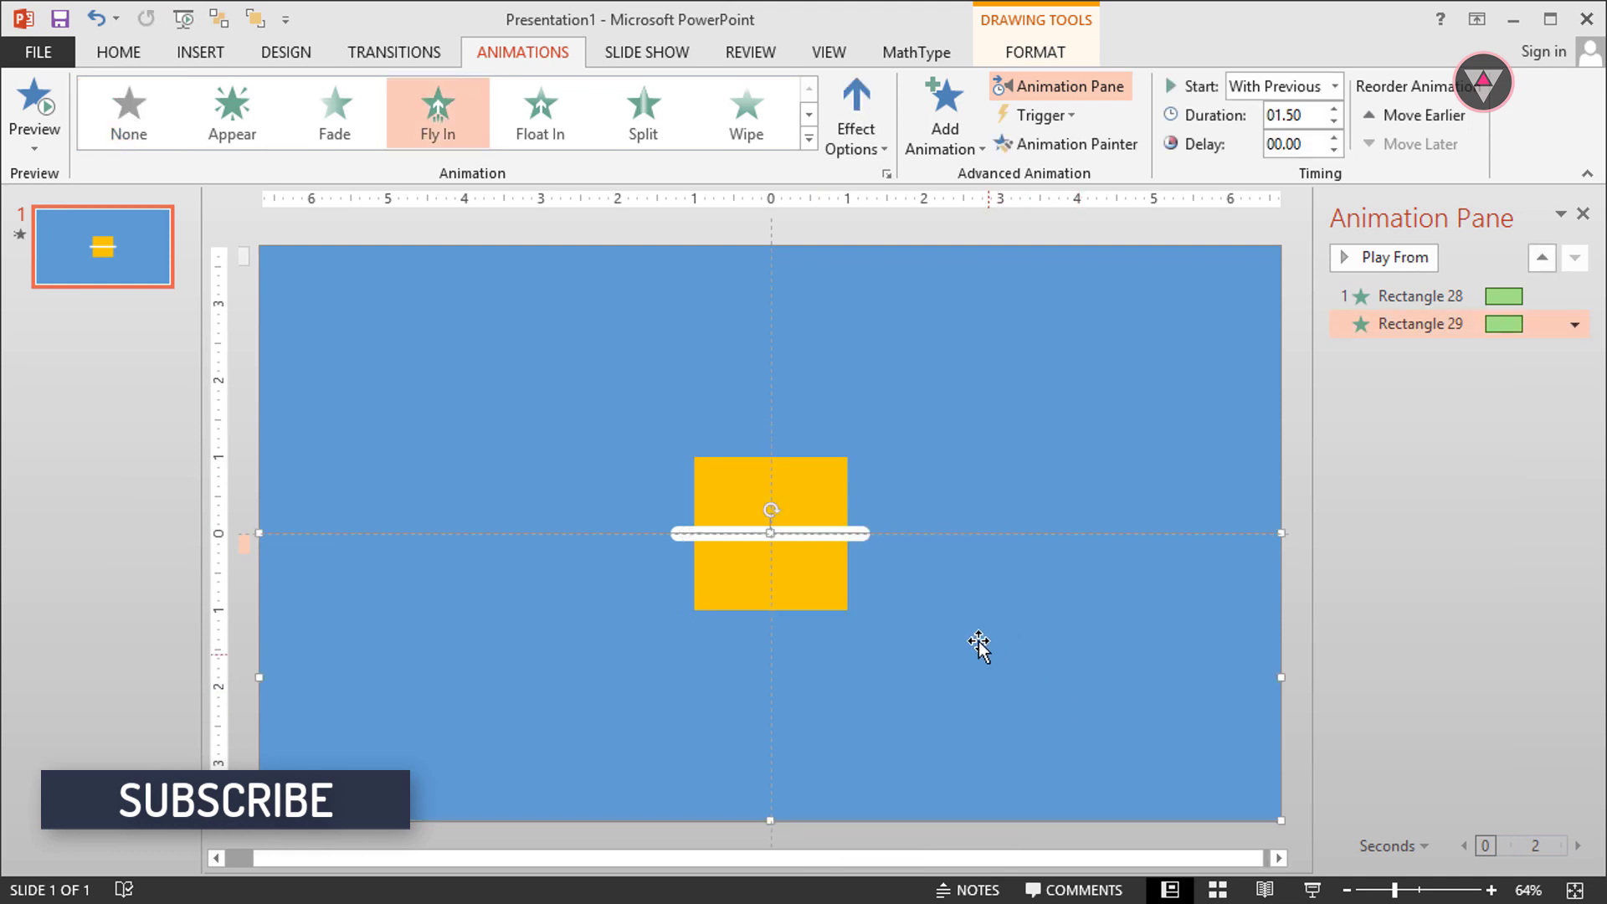
pyautogui.click(856, 540)
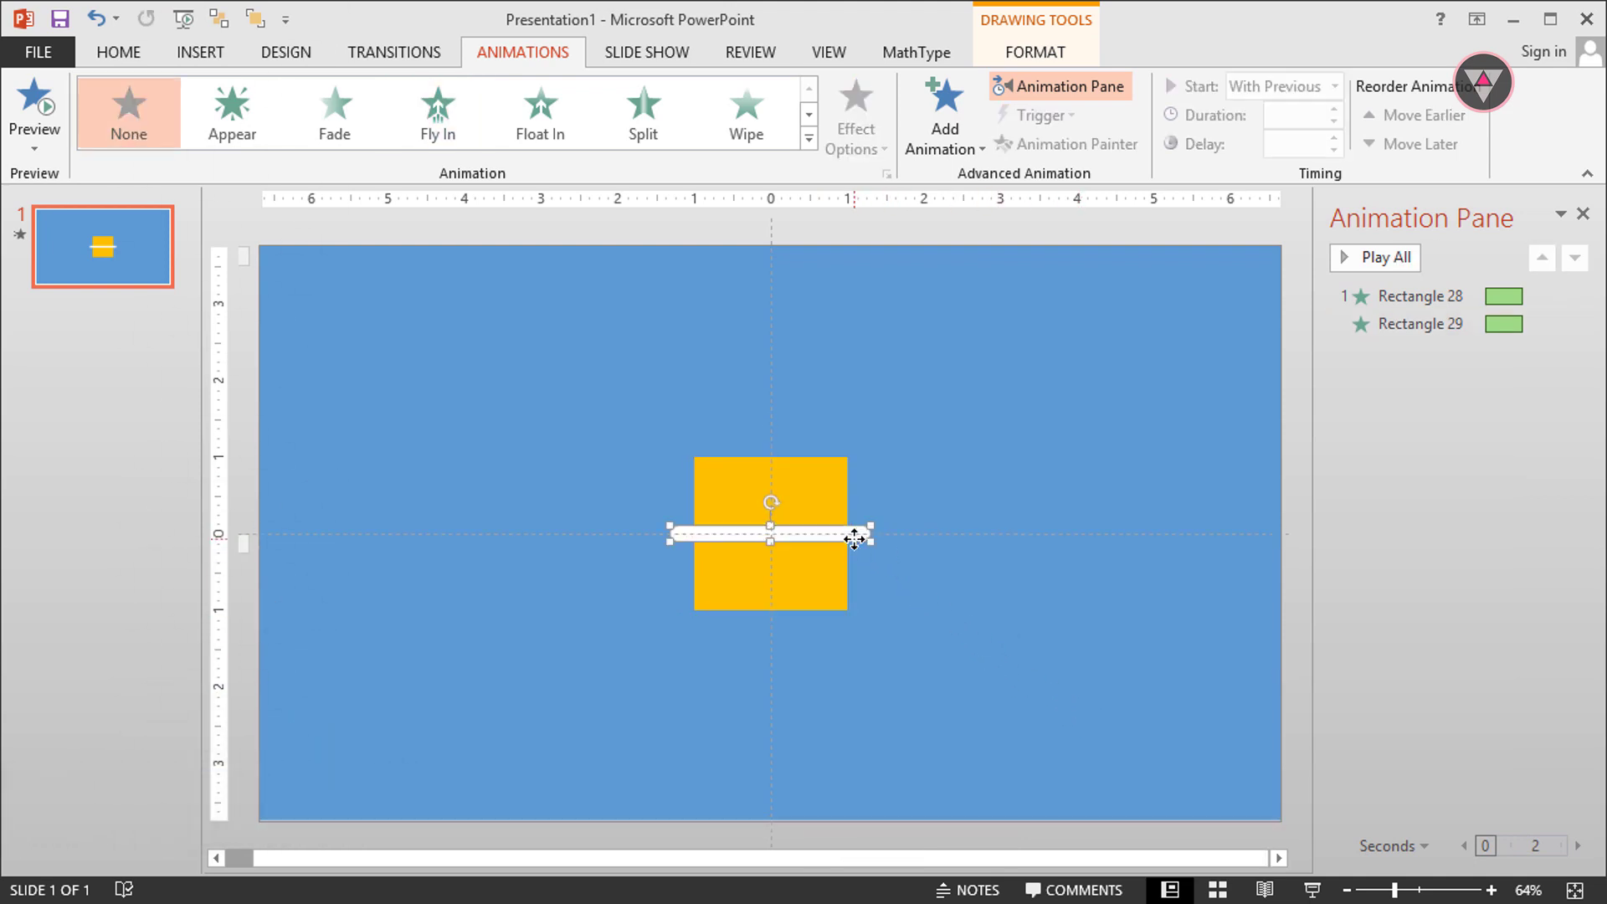
pyautogui.hotkey('ctrl', 'd')
pyautogui.hotkey('ctrl', 'd')
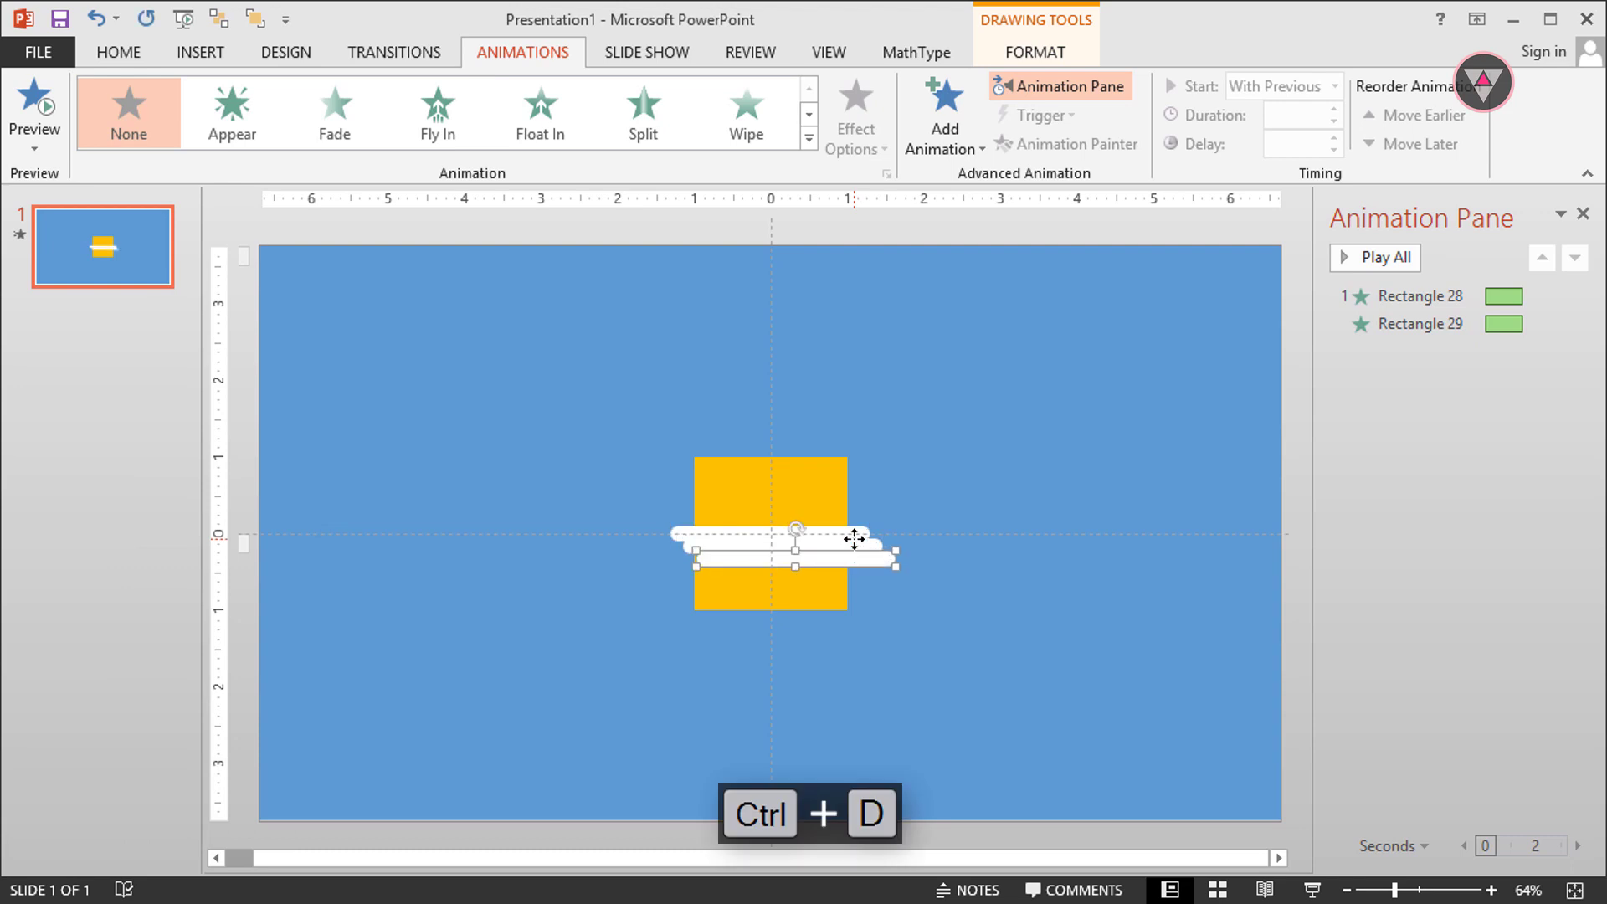
pyautogui.click(853, 536)
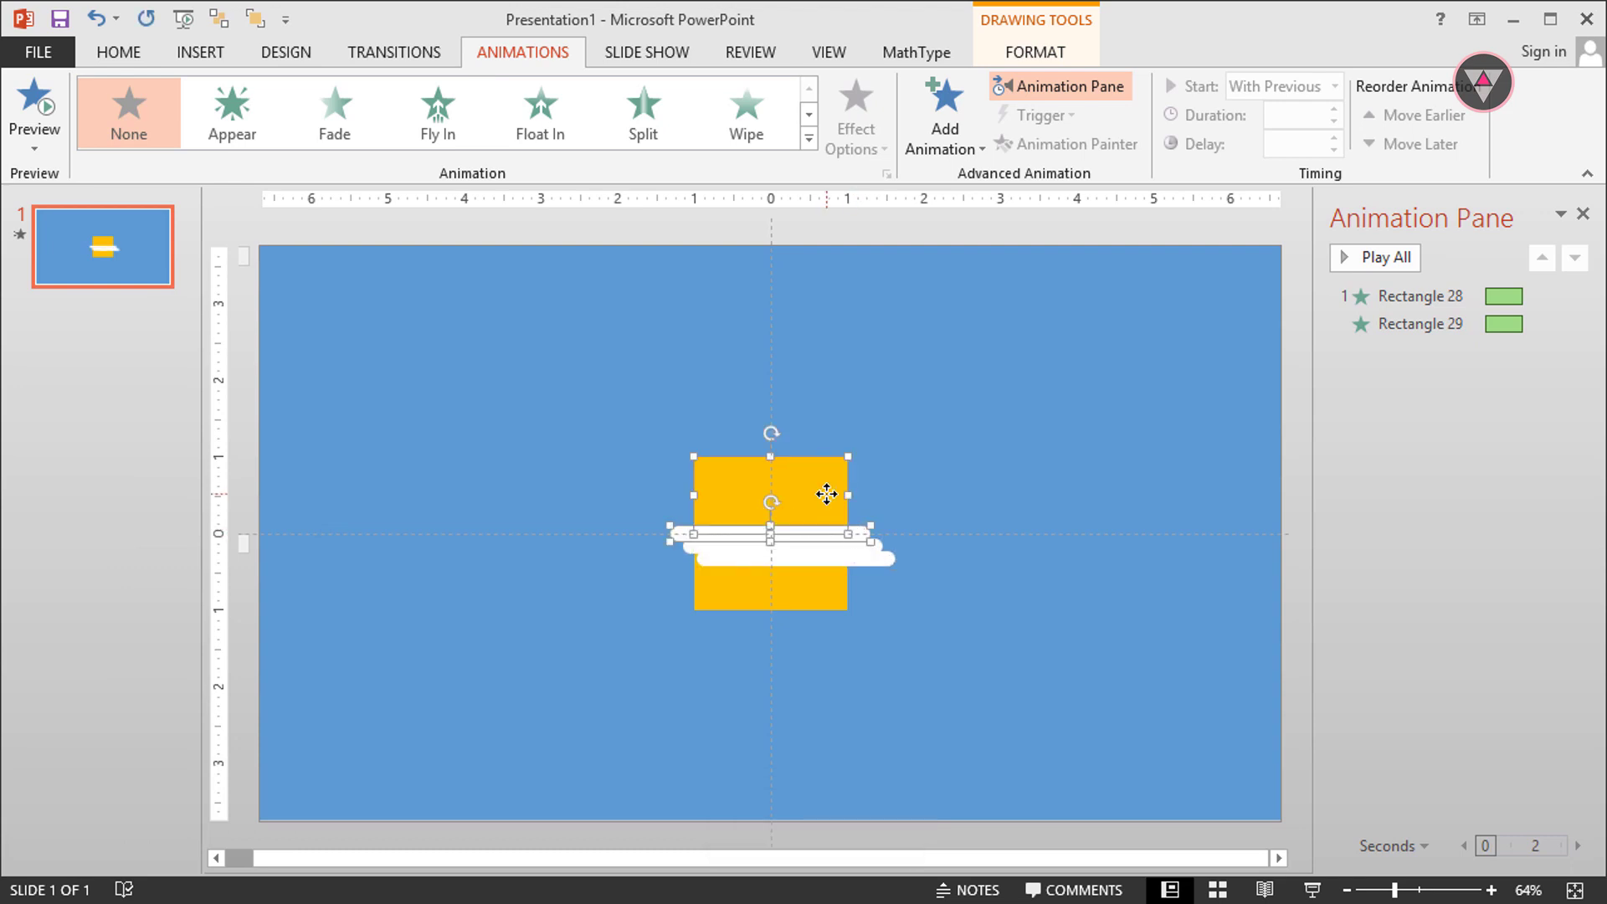
pyautogui.hotkey('ctrl', 'g')
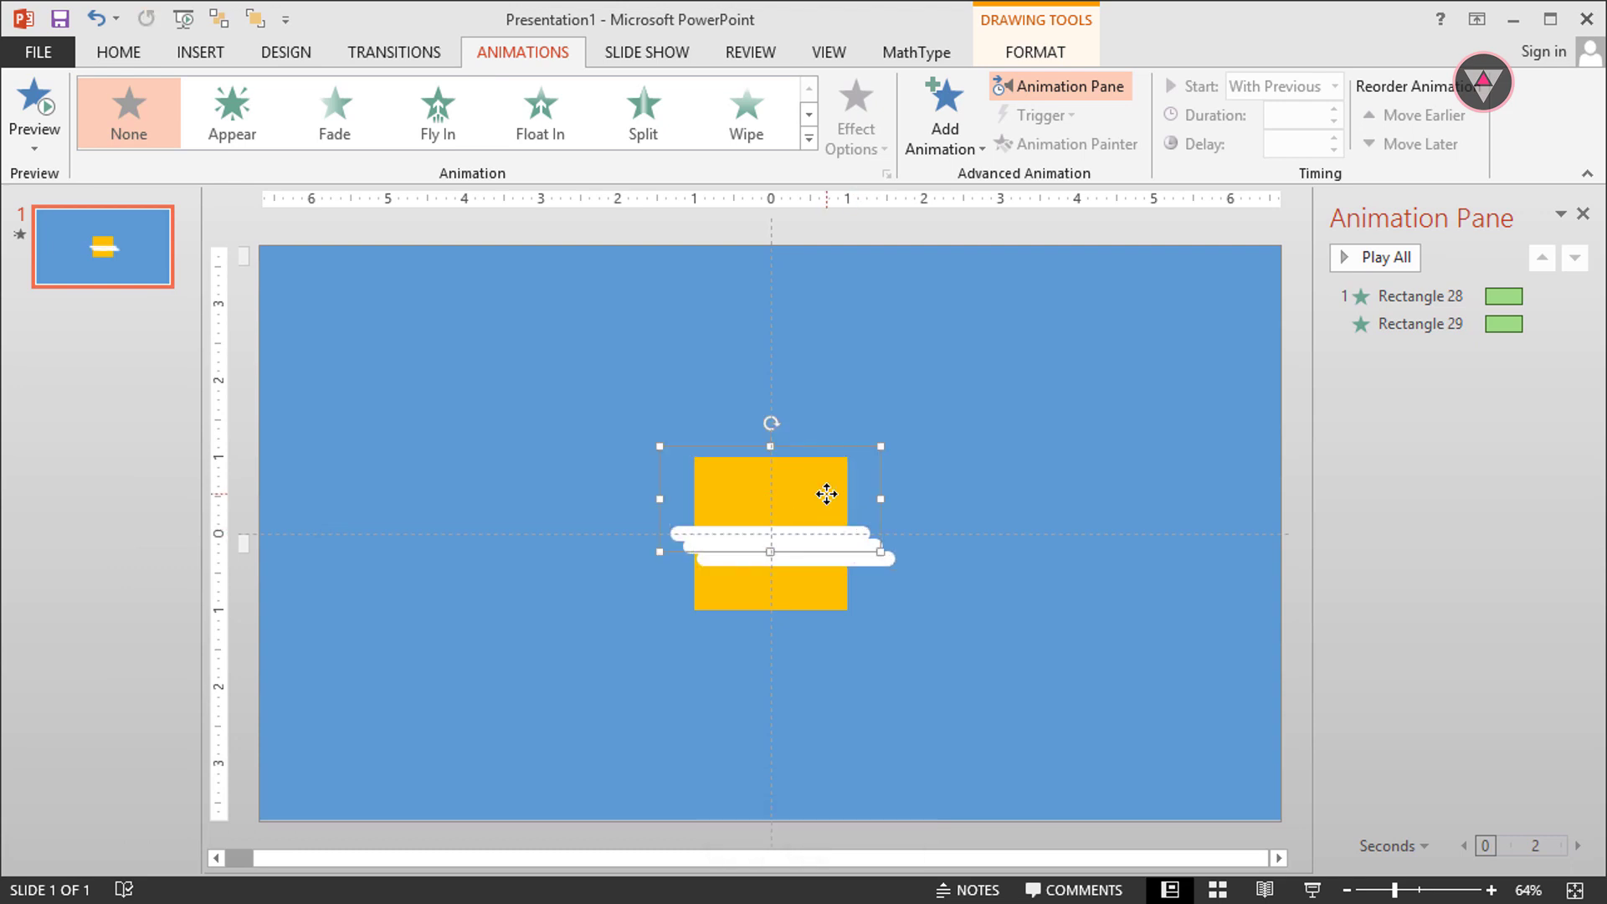
# Centre the middle white bar horizontally on the slide.
pyautogui.click(821, 546)
pyautogui.click(1036, 53)
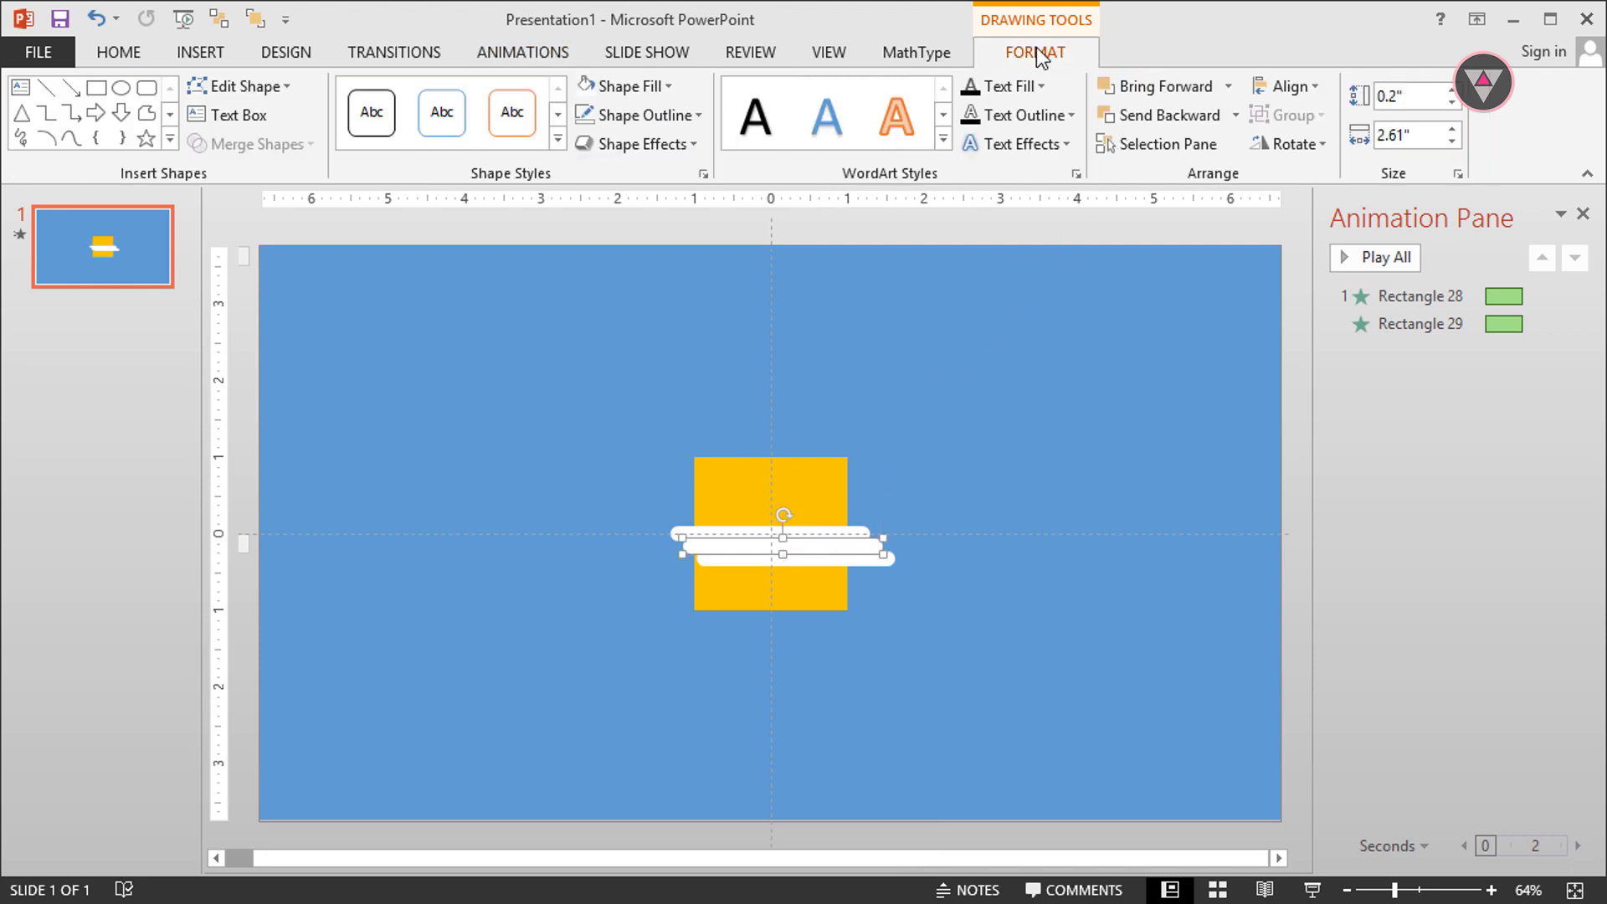
pyautogui.click(1283, 84)
pyautogui.click(1285, 148)
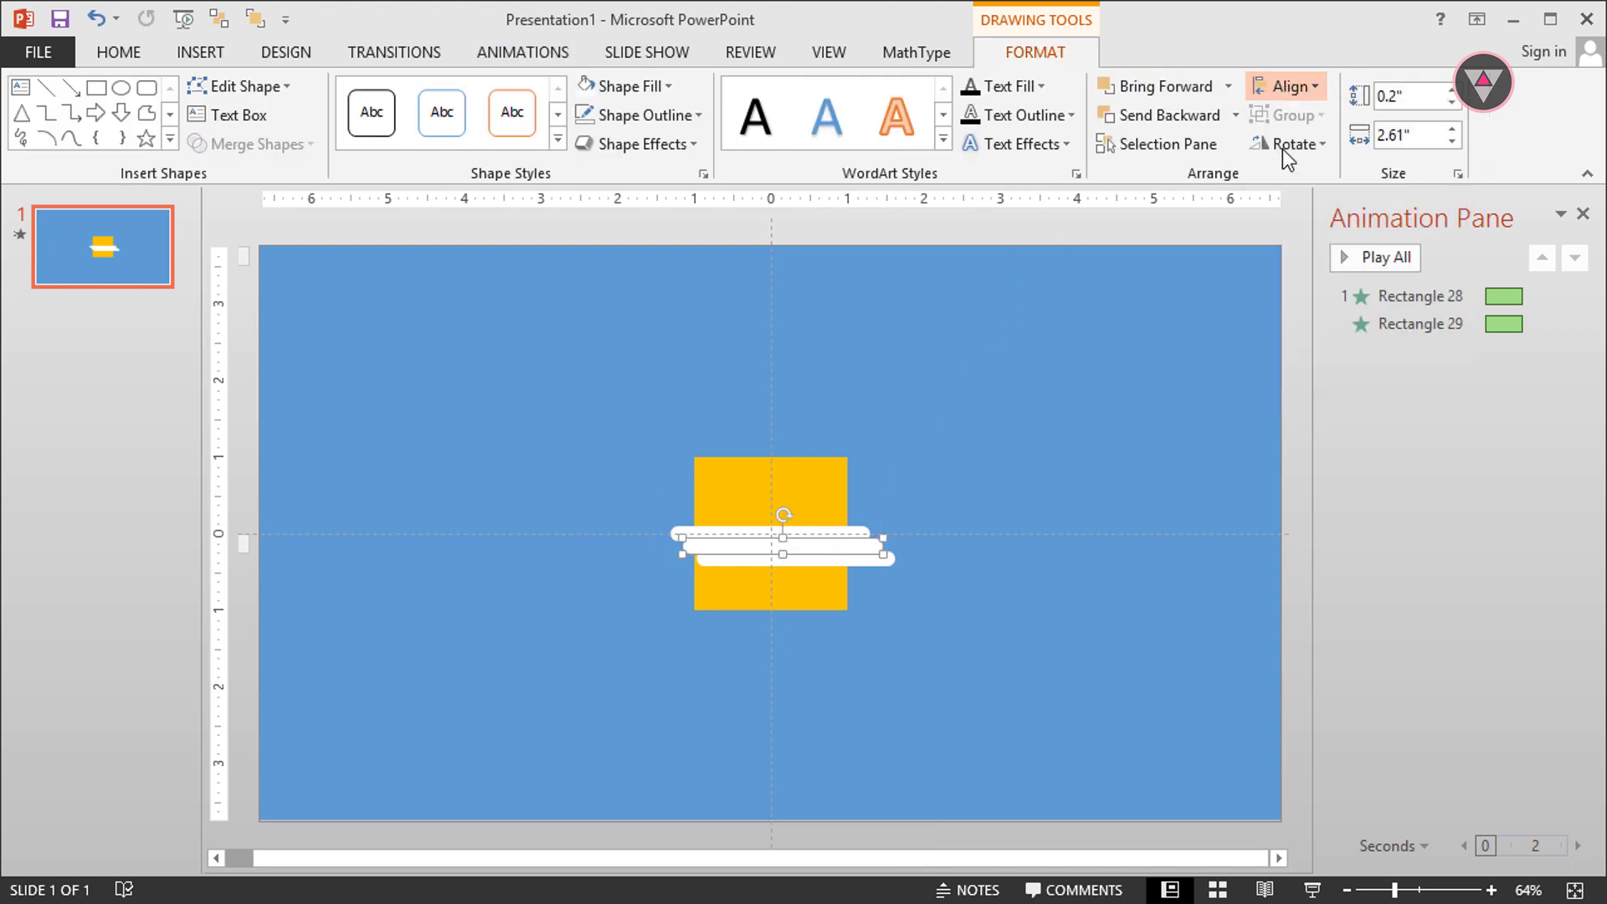
# Centre the bar vertically and group it with the remaining gold shape.
pyautogui.click(1287, 87)
pyautogui.click(1294, 241)
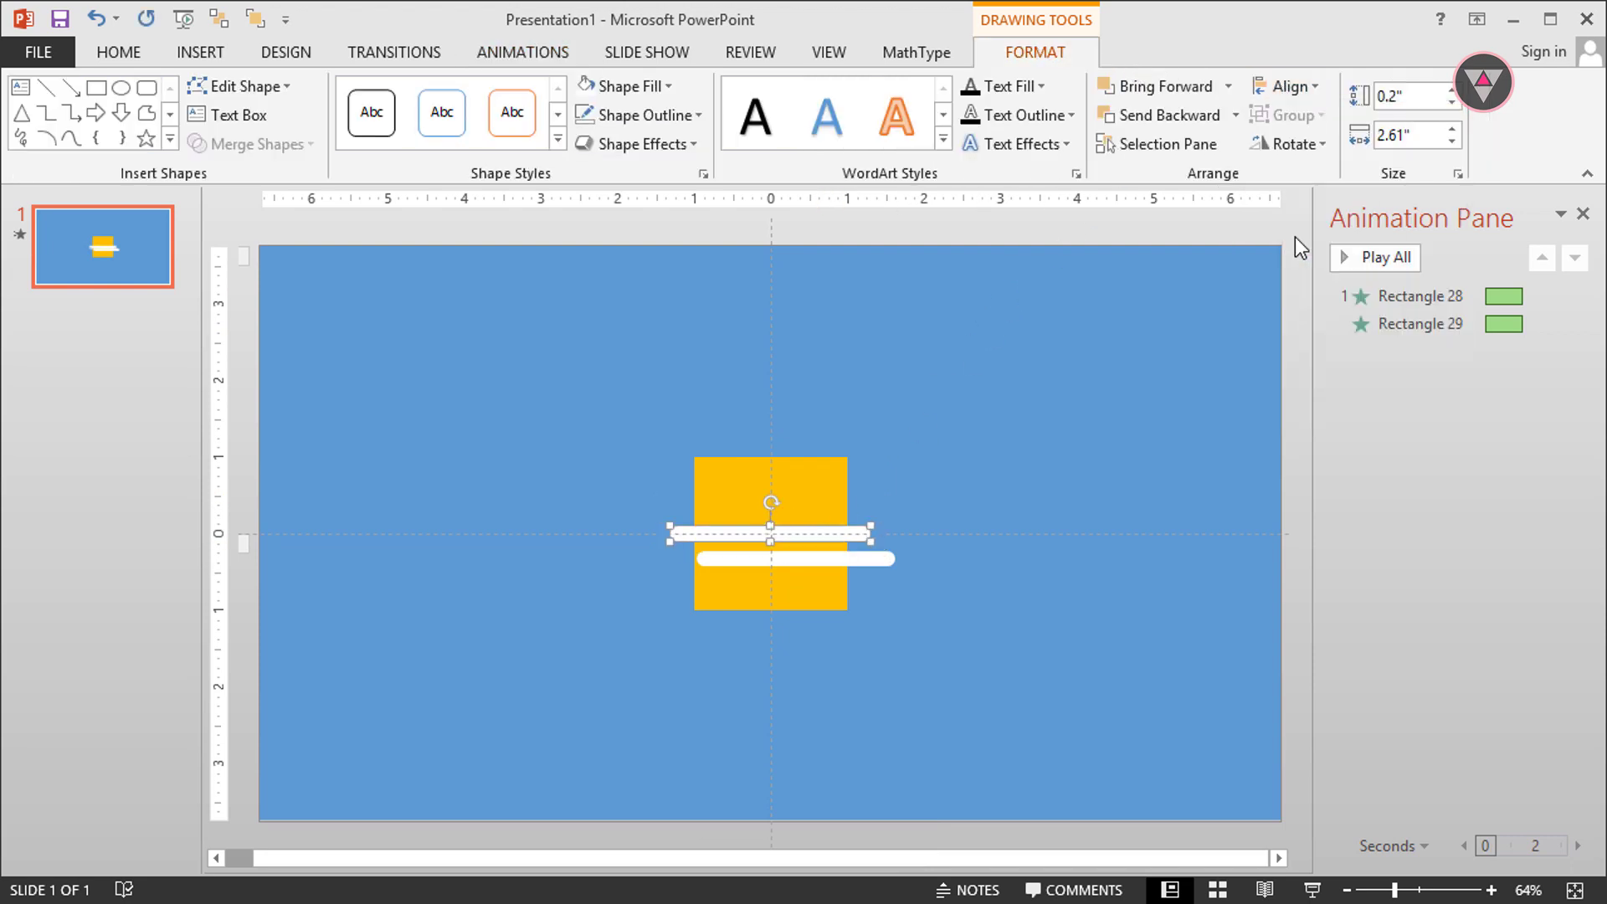
pyautogui.keyDown('shift'); pyautogui.click(833, 585); pyautogui.keyUp('shift')
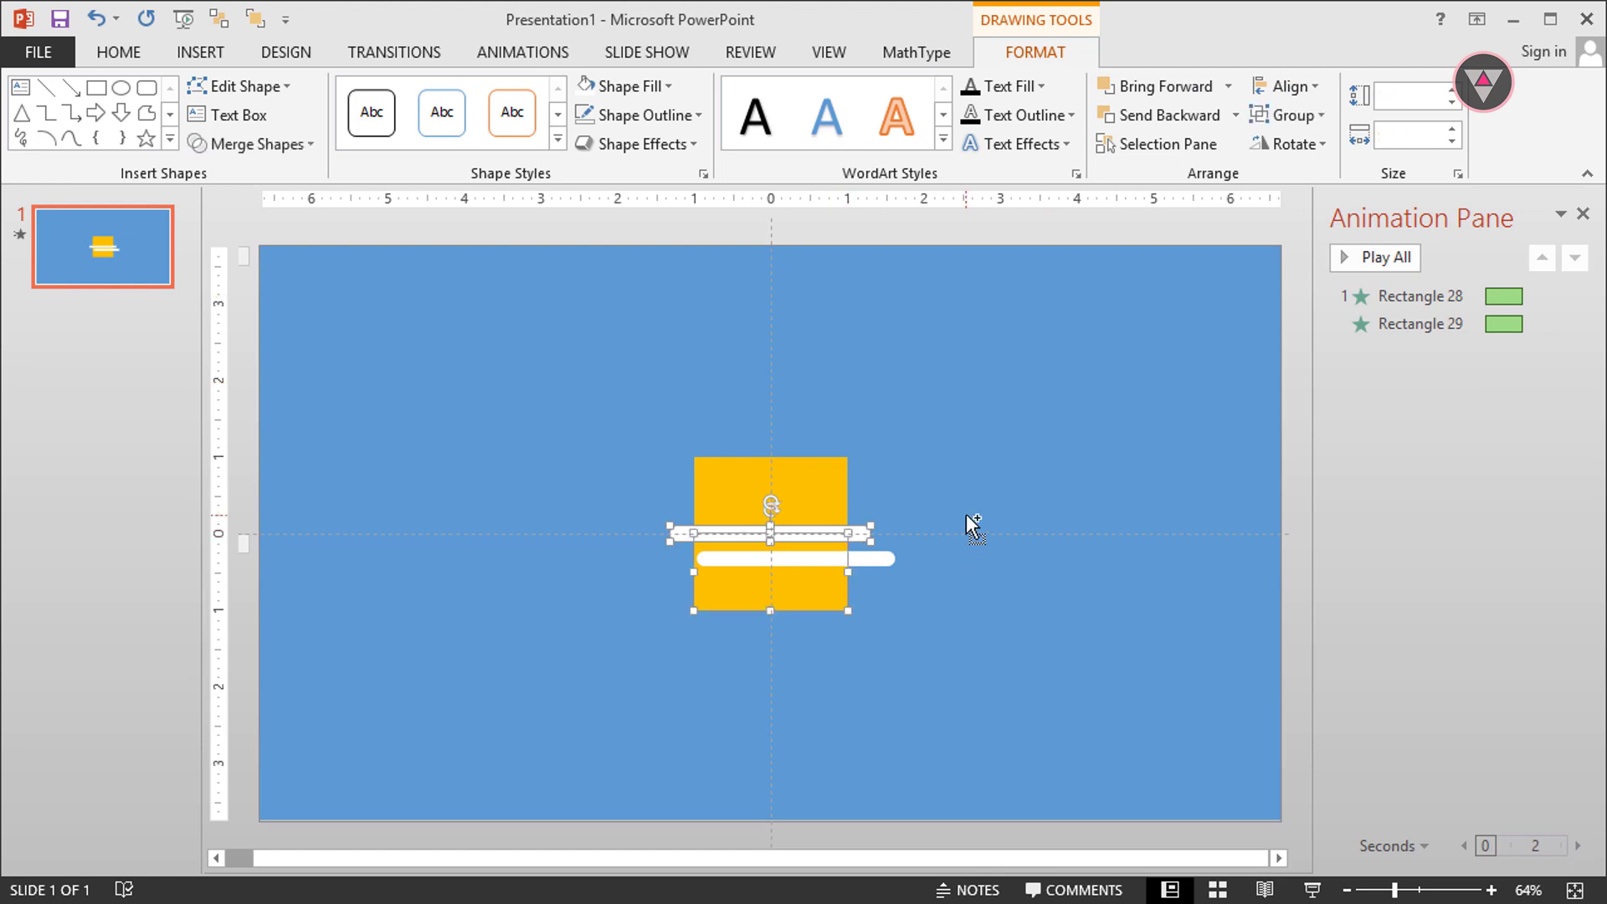
pyautogui.hotkey('ctrl', 'g')
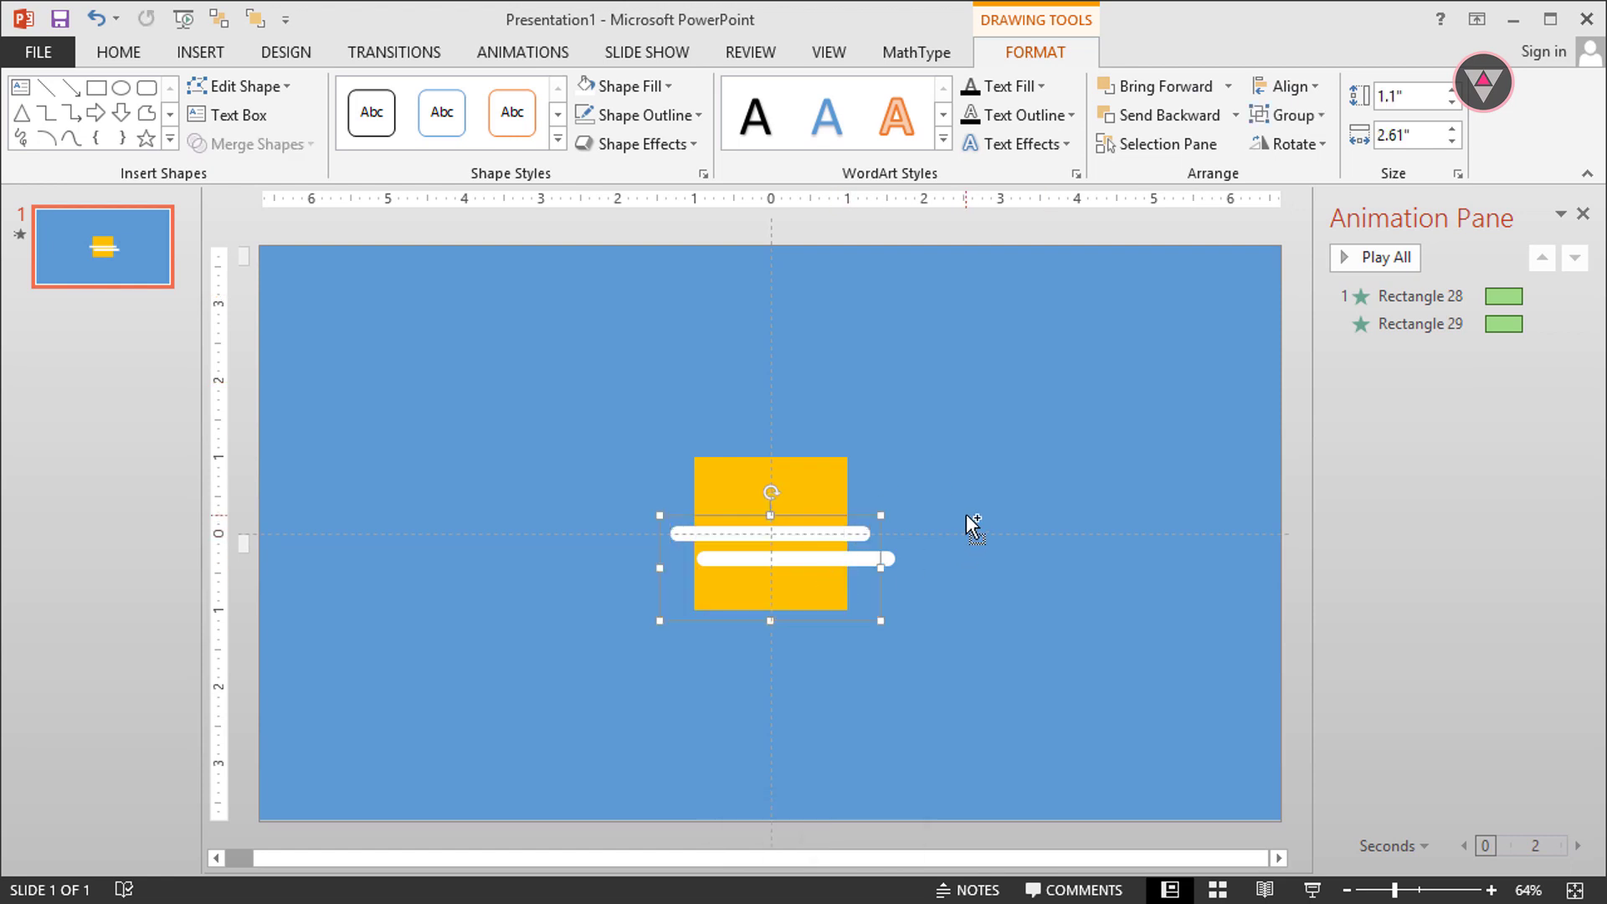
# Centre the lower white bar horizontally and vertically on the slide.
pyautogui.click(858, 559)
pyautogui.click(1289, 86)
pyautogui.click(1328, 147)
pyautogui.click(1289, 88)
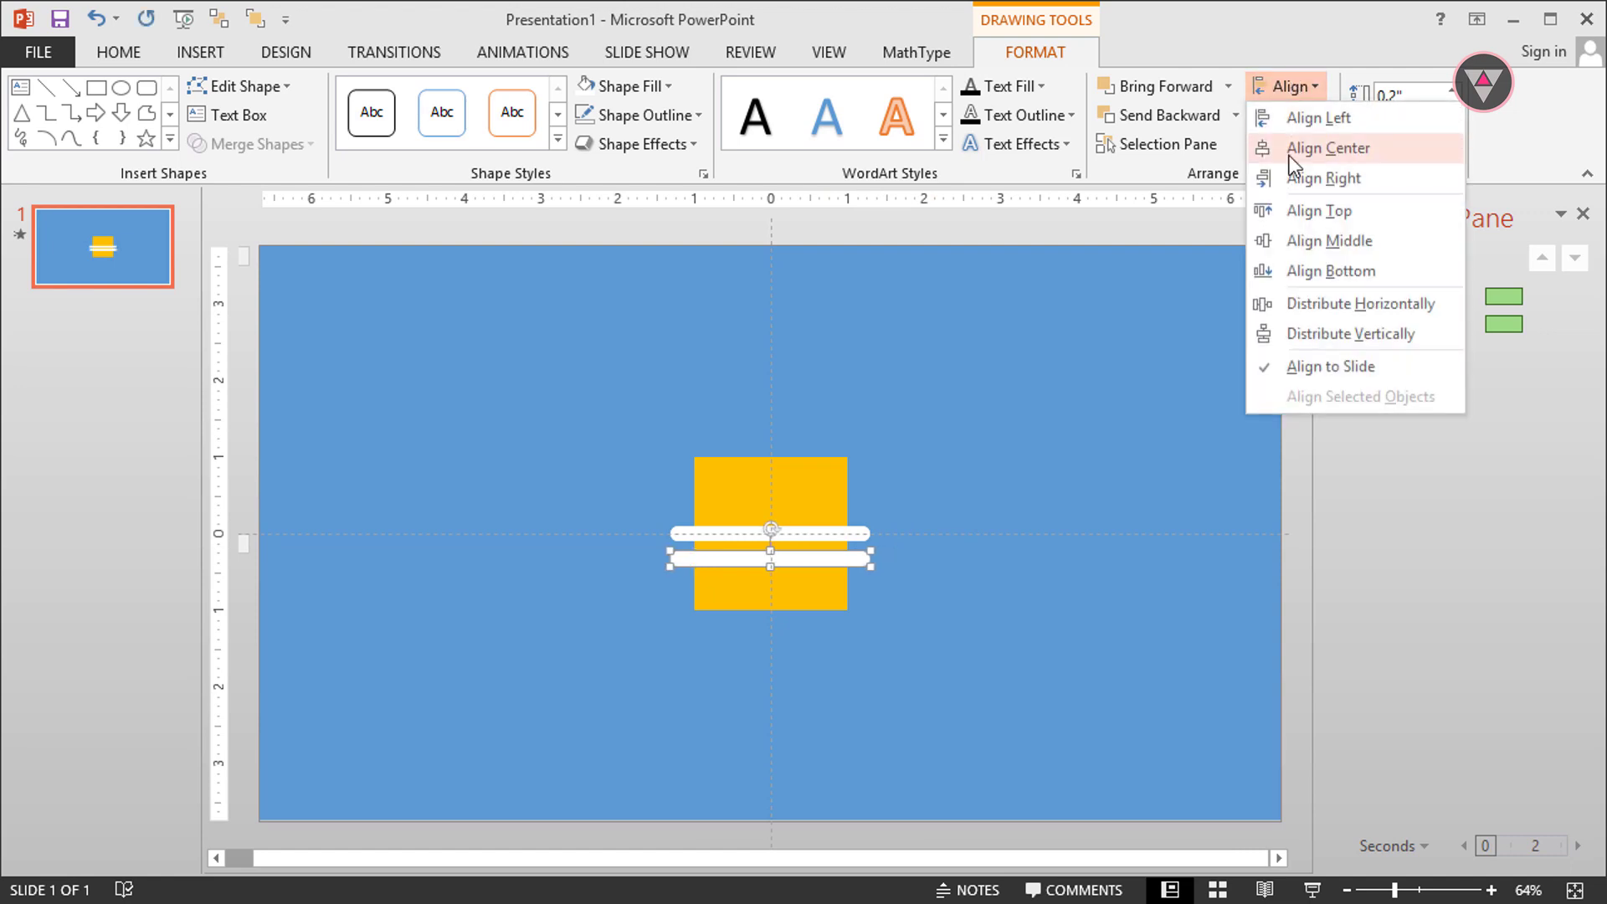
pyautogui.click(1329, 240)
pyautogui.click(838, 473)
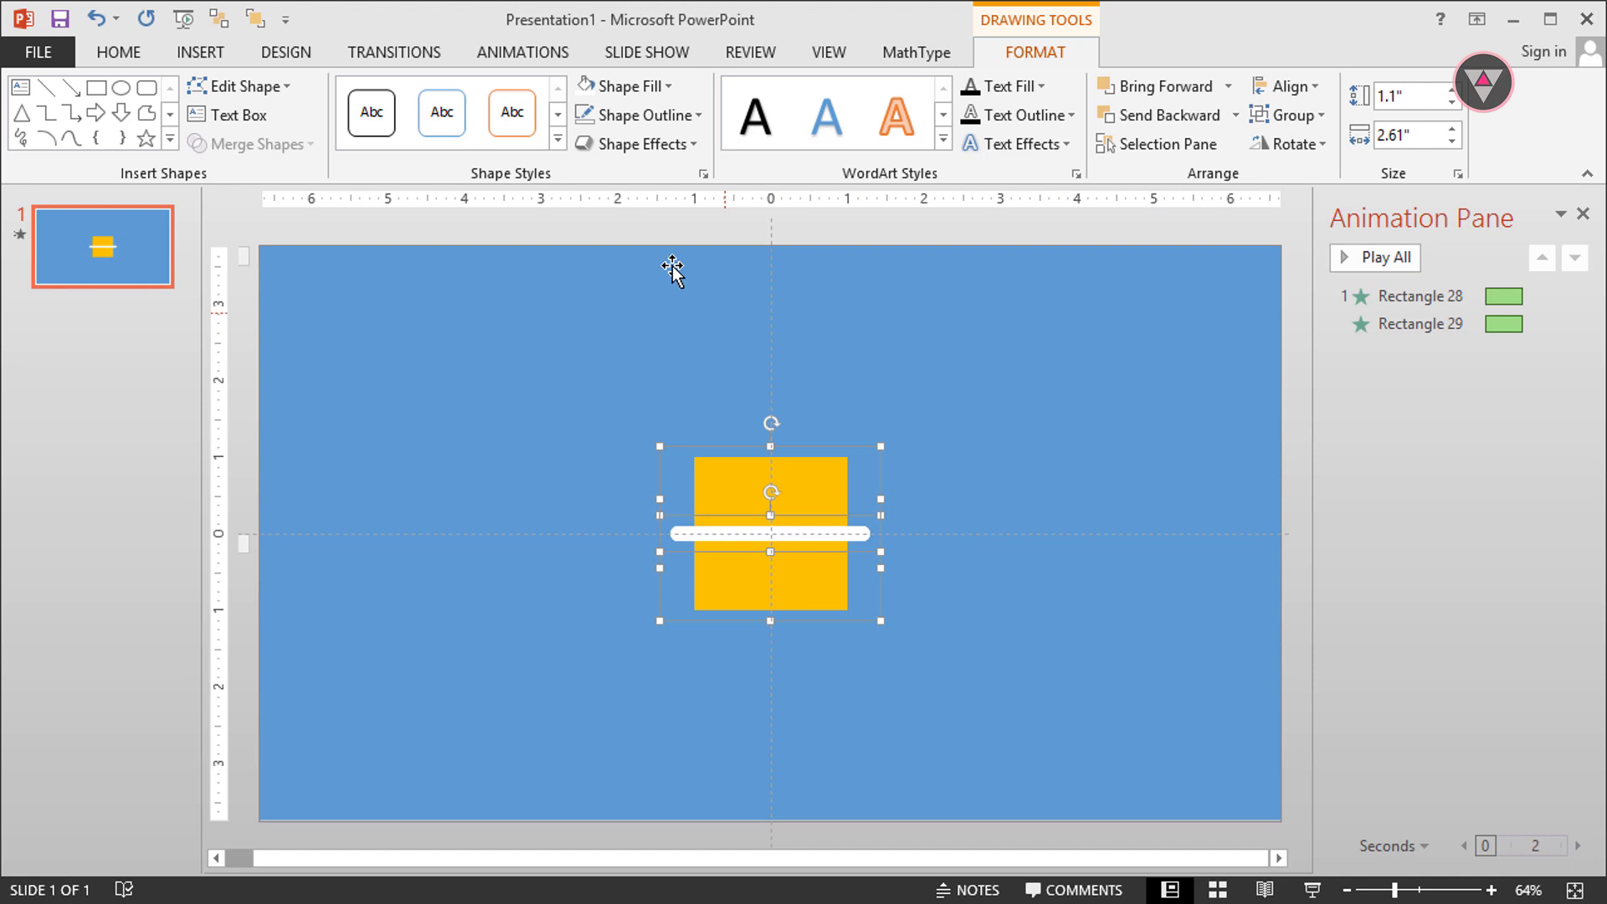
pyautogui.click(489, 57)
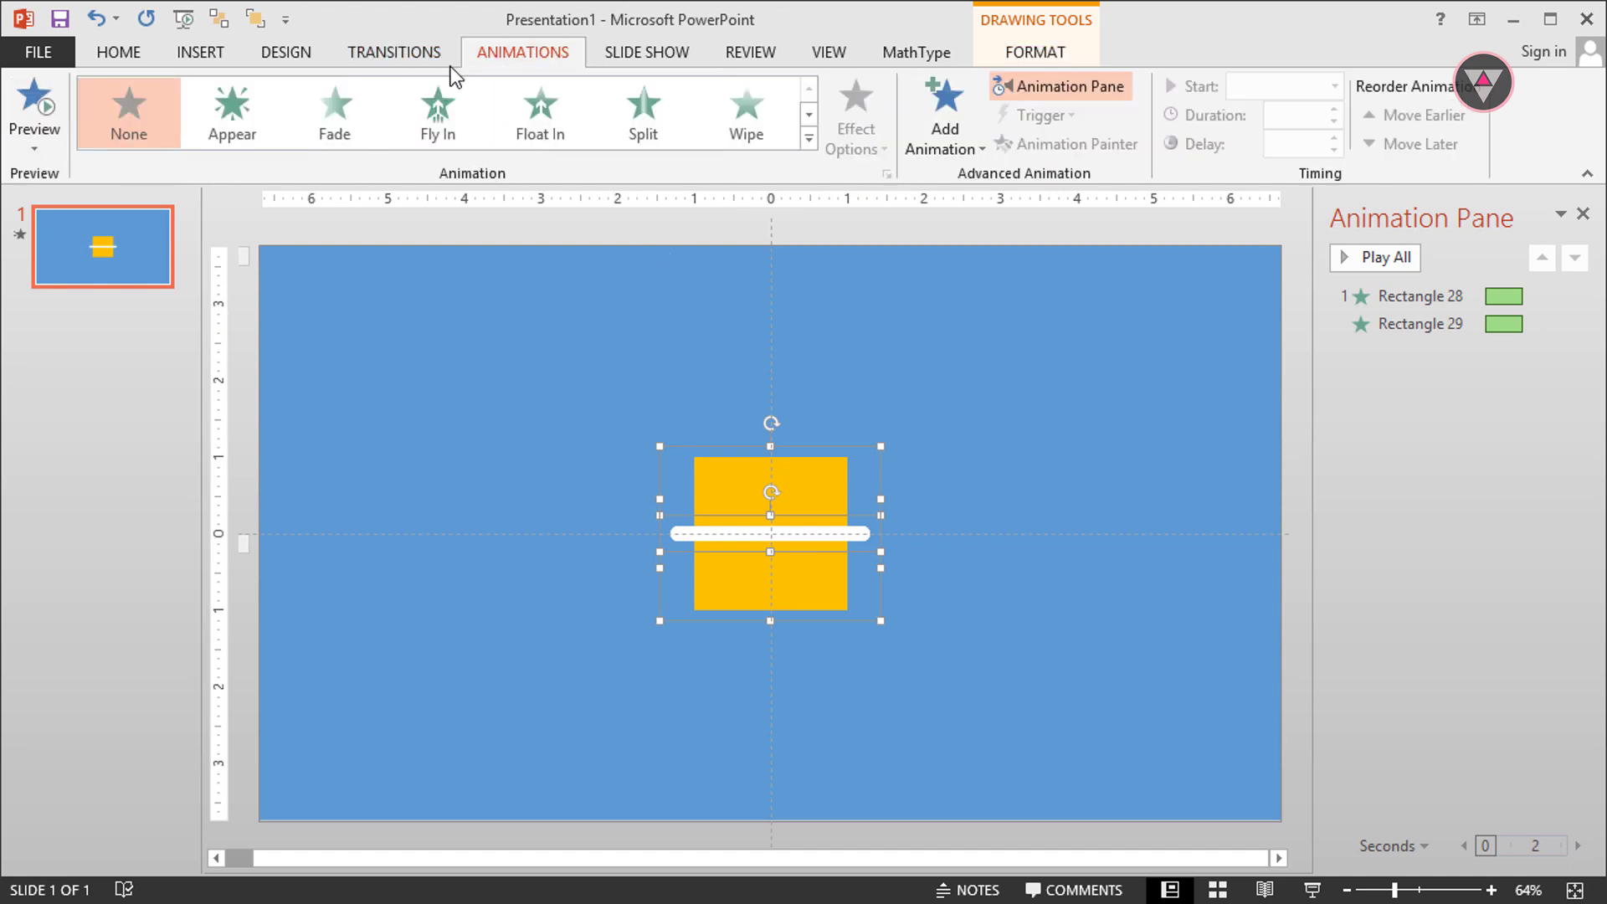
# Give both groups an Appear entrance plus a Lines motion path.
pyautogui.click(239, 105)
pyautogui.click(921, 134)
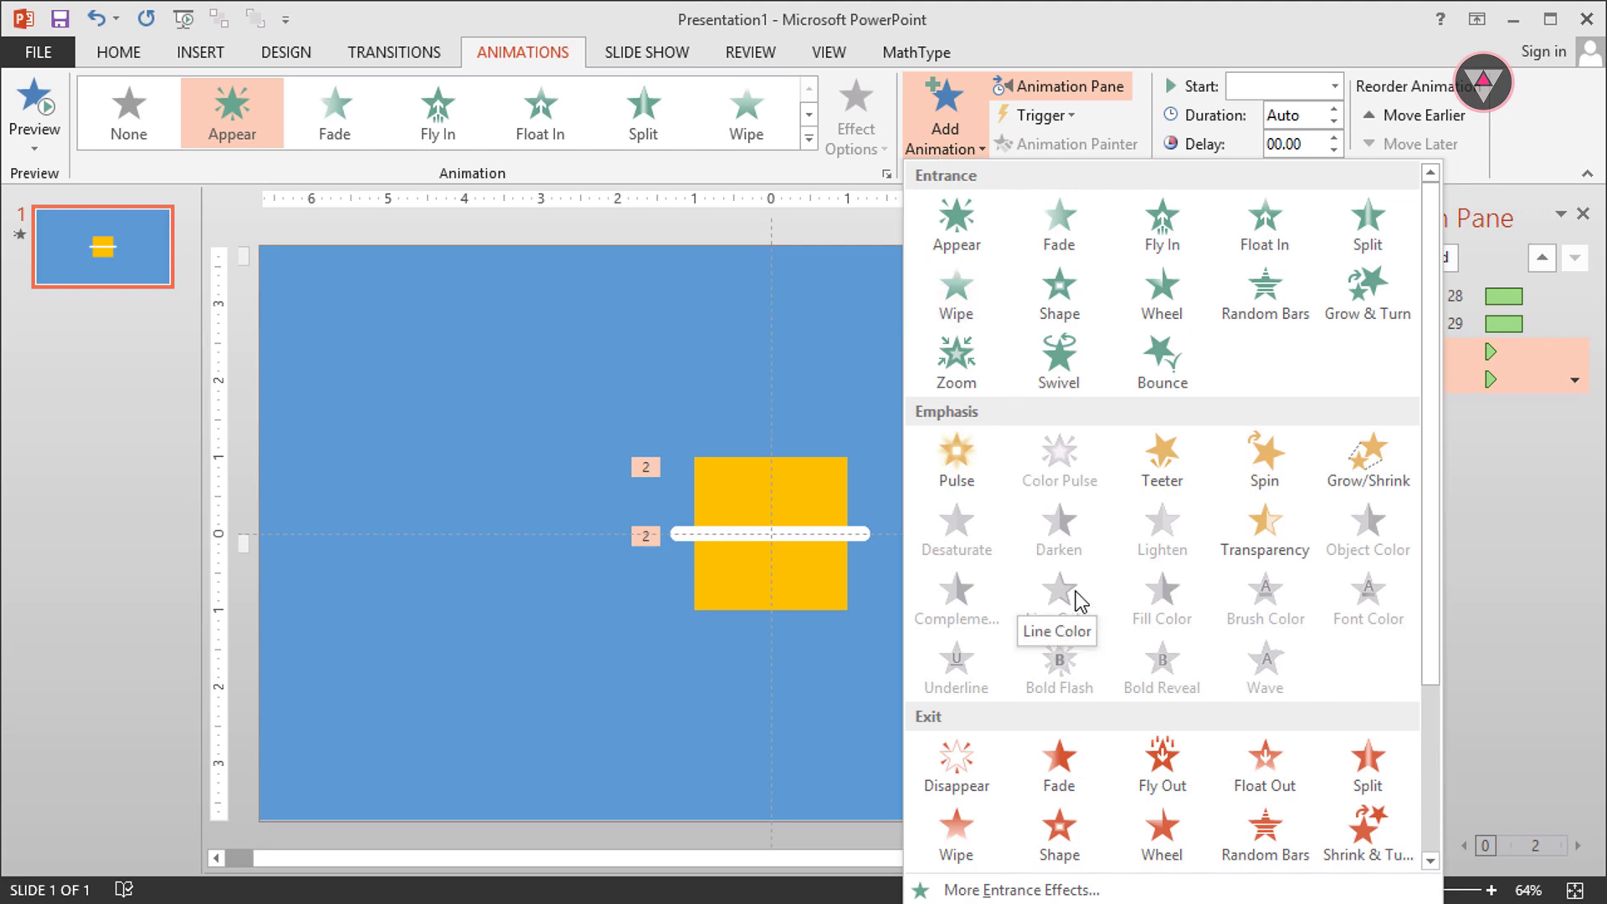
pyautogui.scroll(-3, 1433, 714)
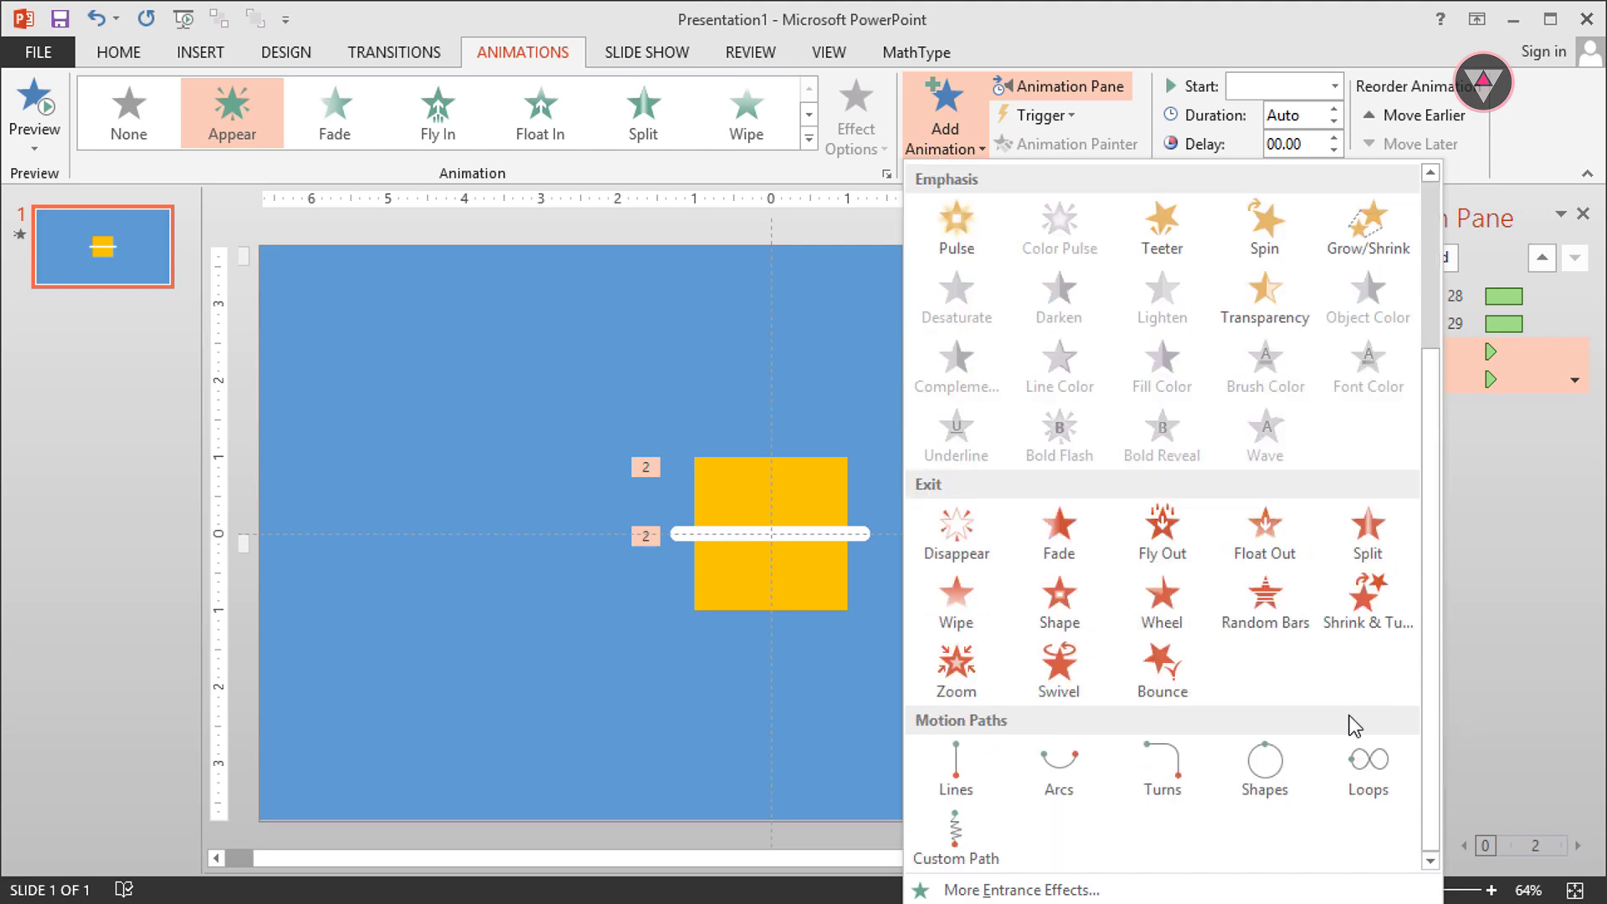
pyautogui.click(947, 740)
# Point Group 40's path upward and shorten both groups' motion paths.
pyautogui.click(837, 506)
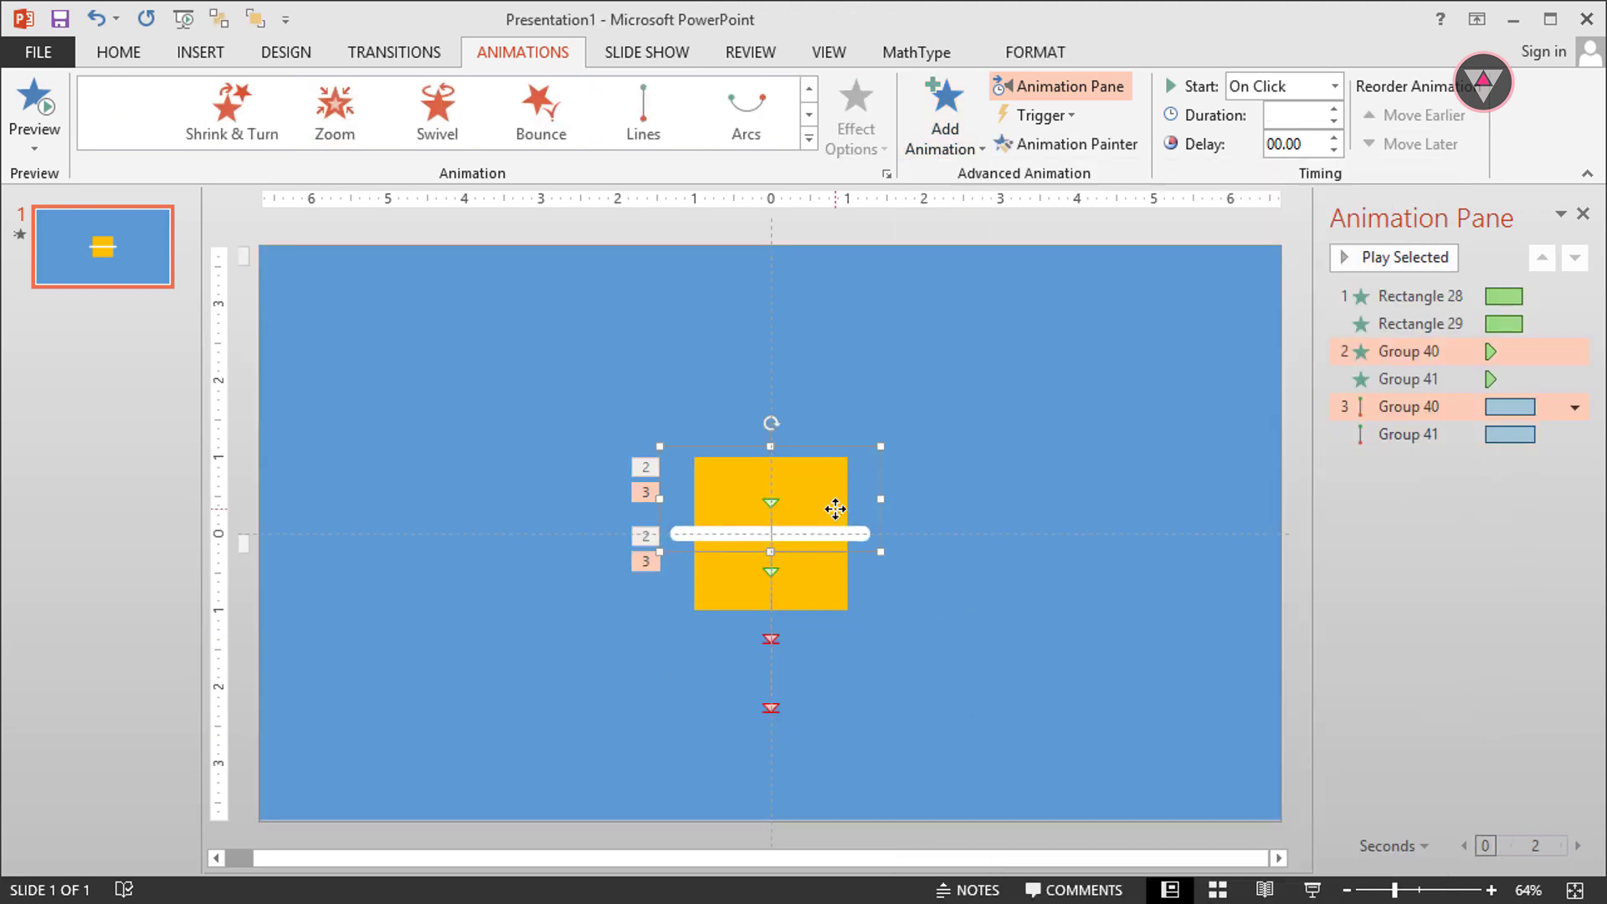
pyautogui.click(1459, 410)
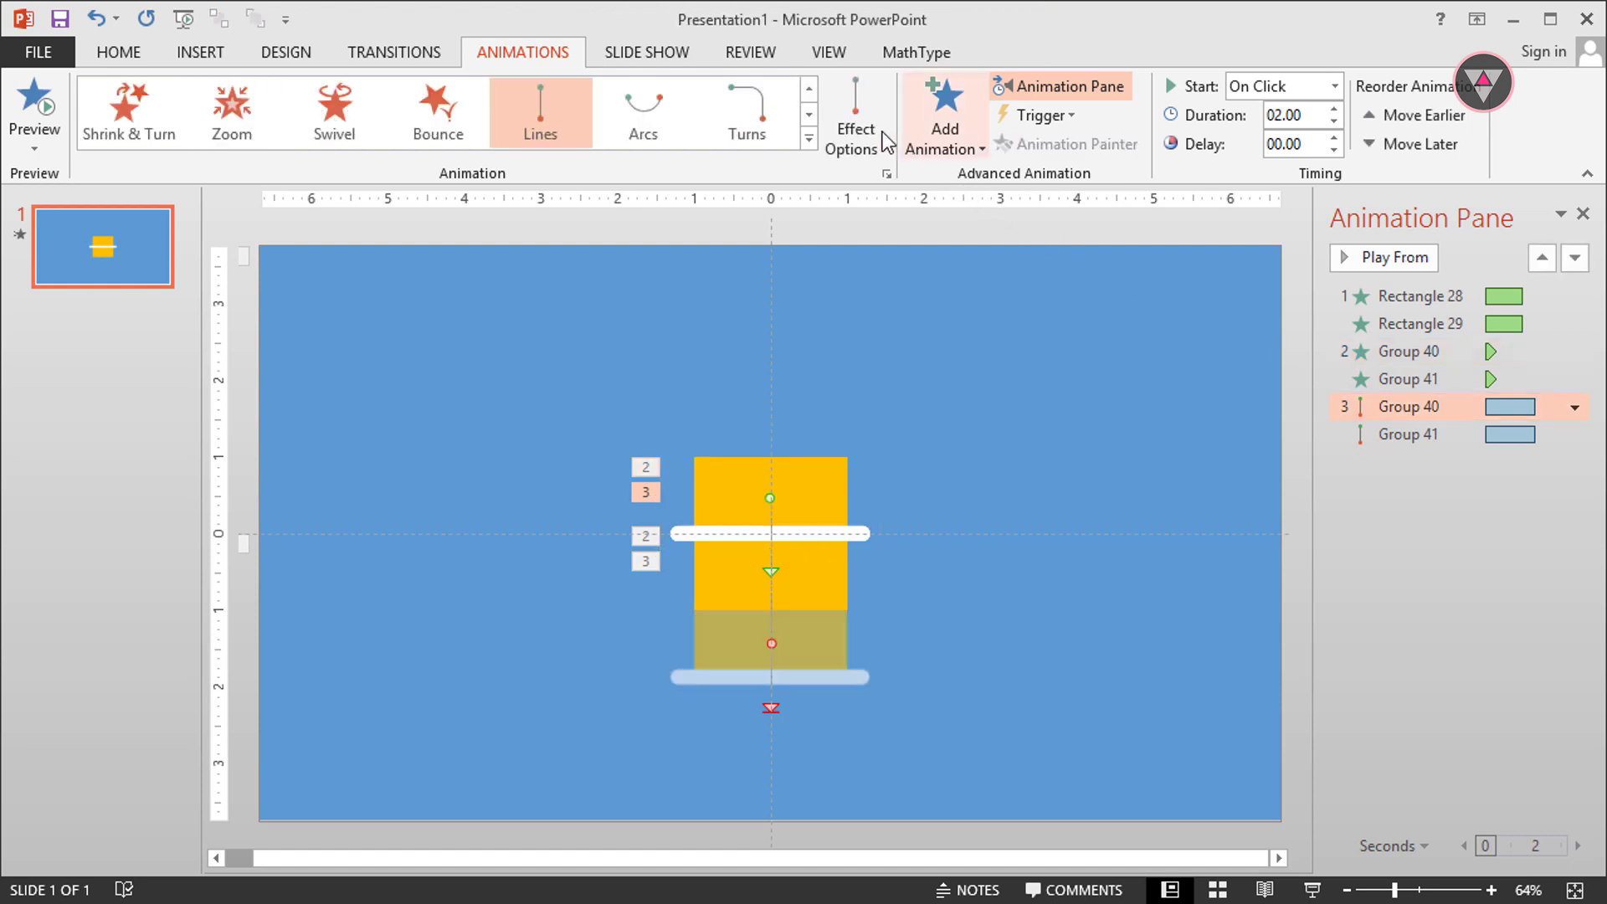
pyautogui.click(854, 138)
pyautogui.click(917, 397)
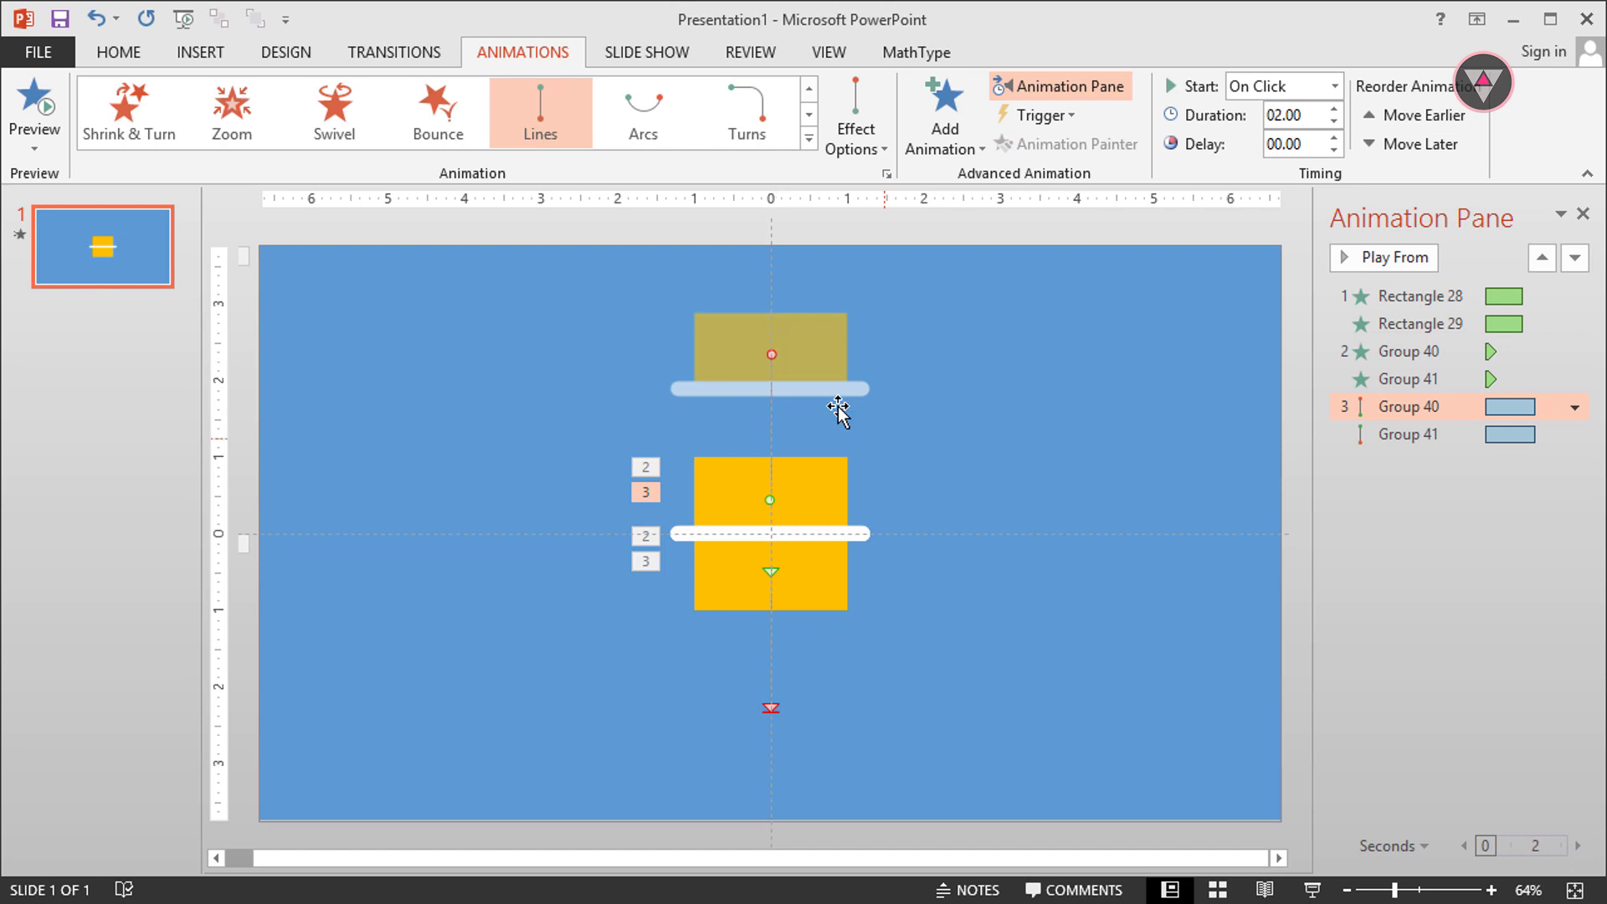
pyautogui.moveTo(775, 359); pyautogui.dragTo(774, 423)
pyautogui.scroll(5, 770, 424)
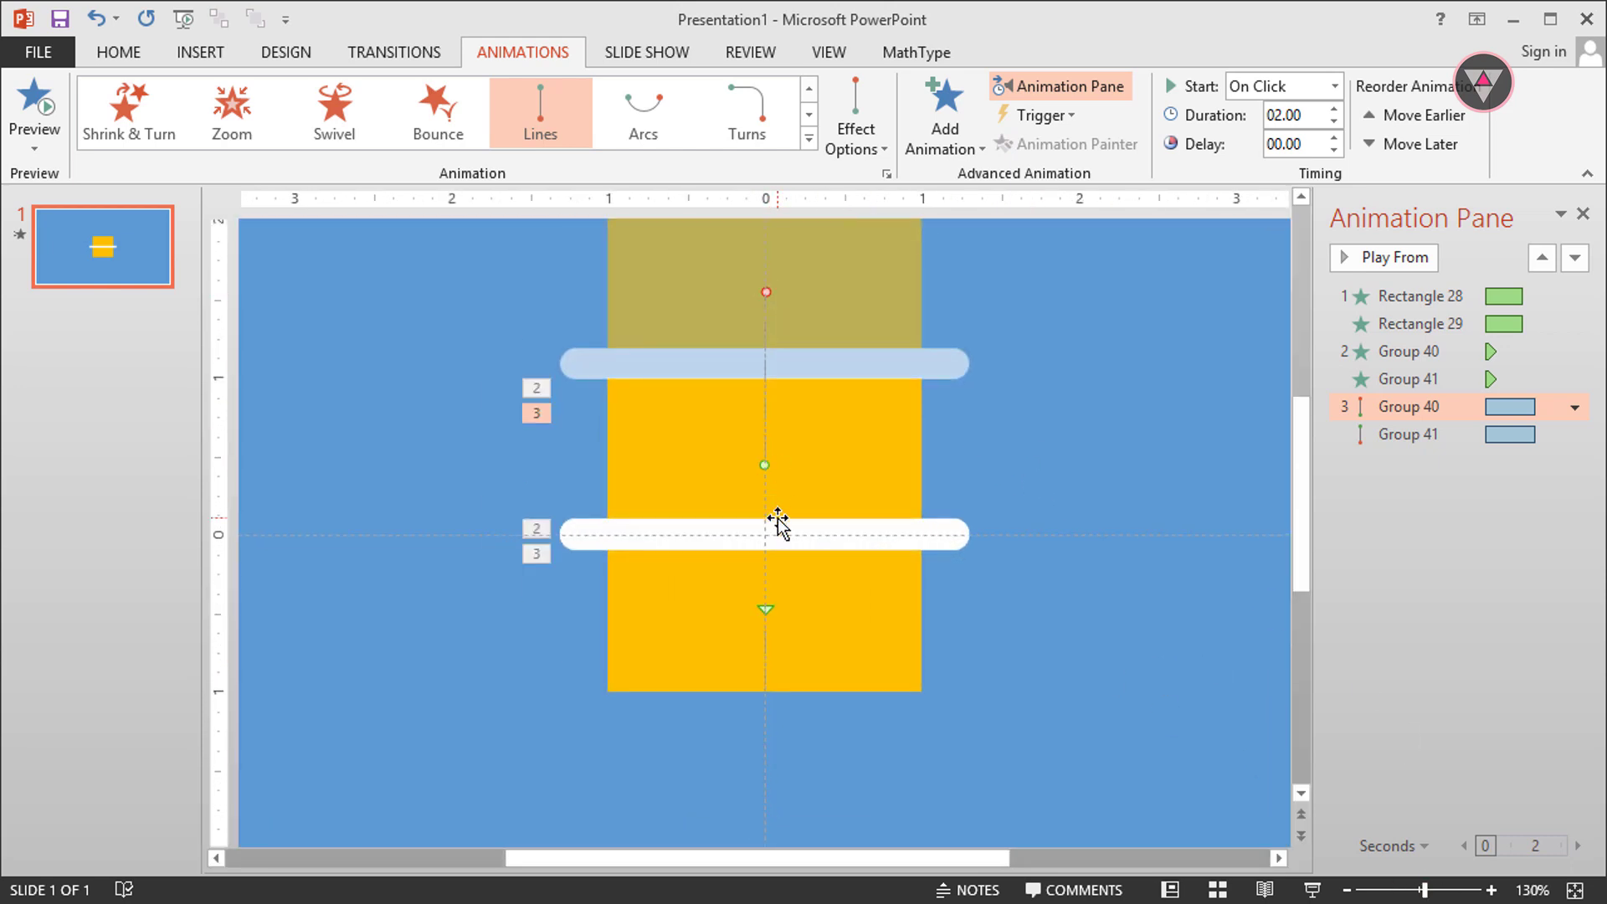
pyautogui.scroll(-1, 1274, 795)
pyautogui.moveTo(764, 842); pyautogui.dragTo(774, 716)
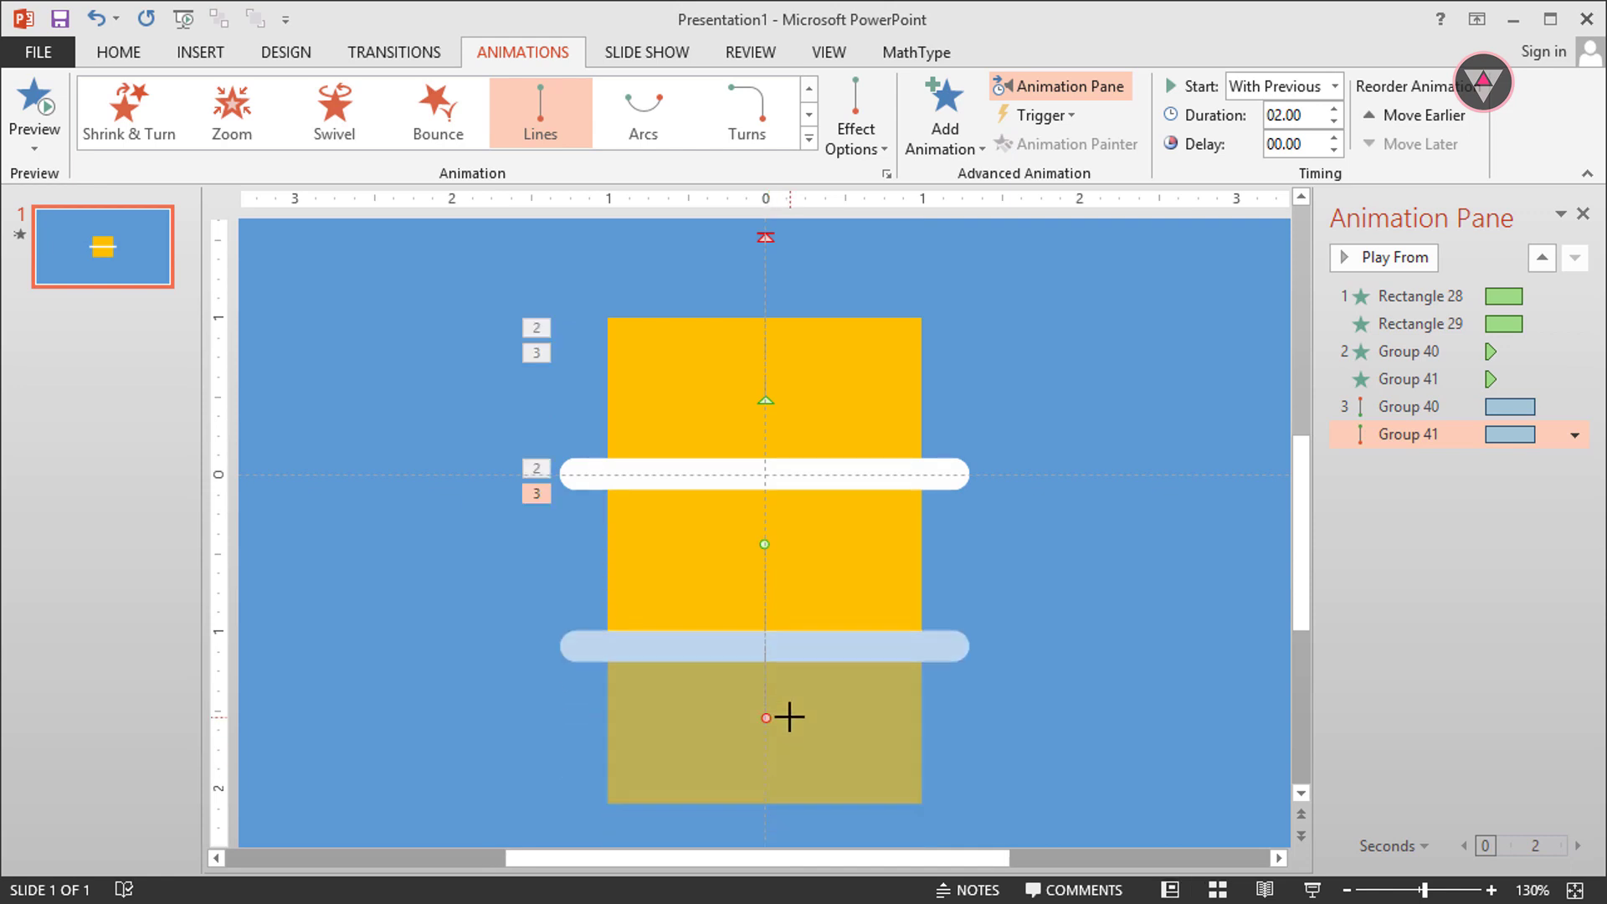
# Start the group paths After Previous, with Group 41 playing With Previous.
pyautogui.click(900, 395)
pyautogui.keyDown('ctrl'); pyautogui.click(871, 542); pyautogui.keyUp('ctrl')
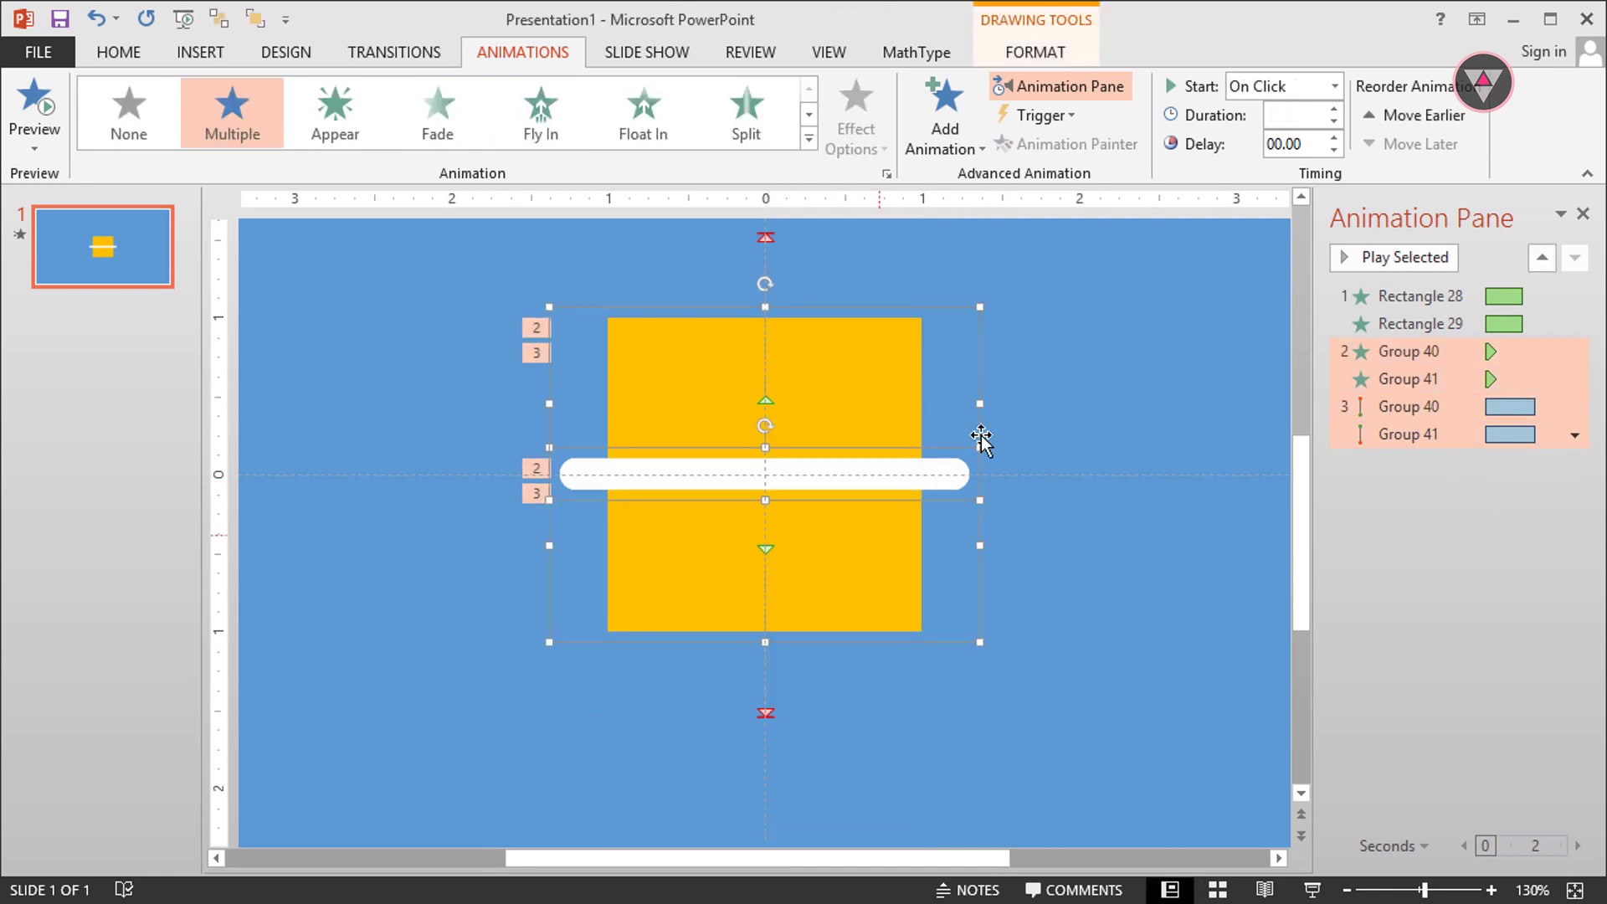
pyautogui.click(1334, 87)
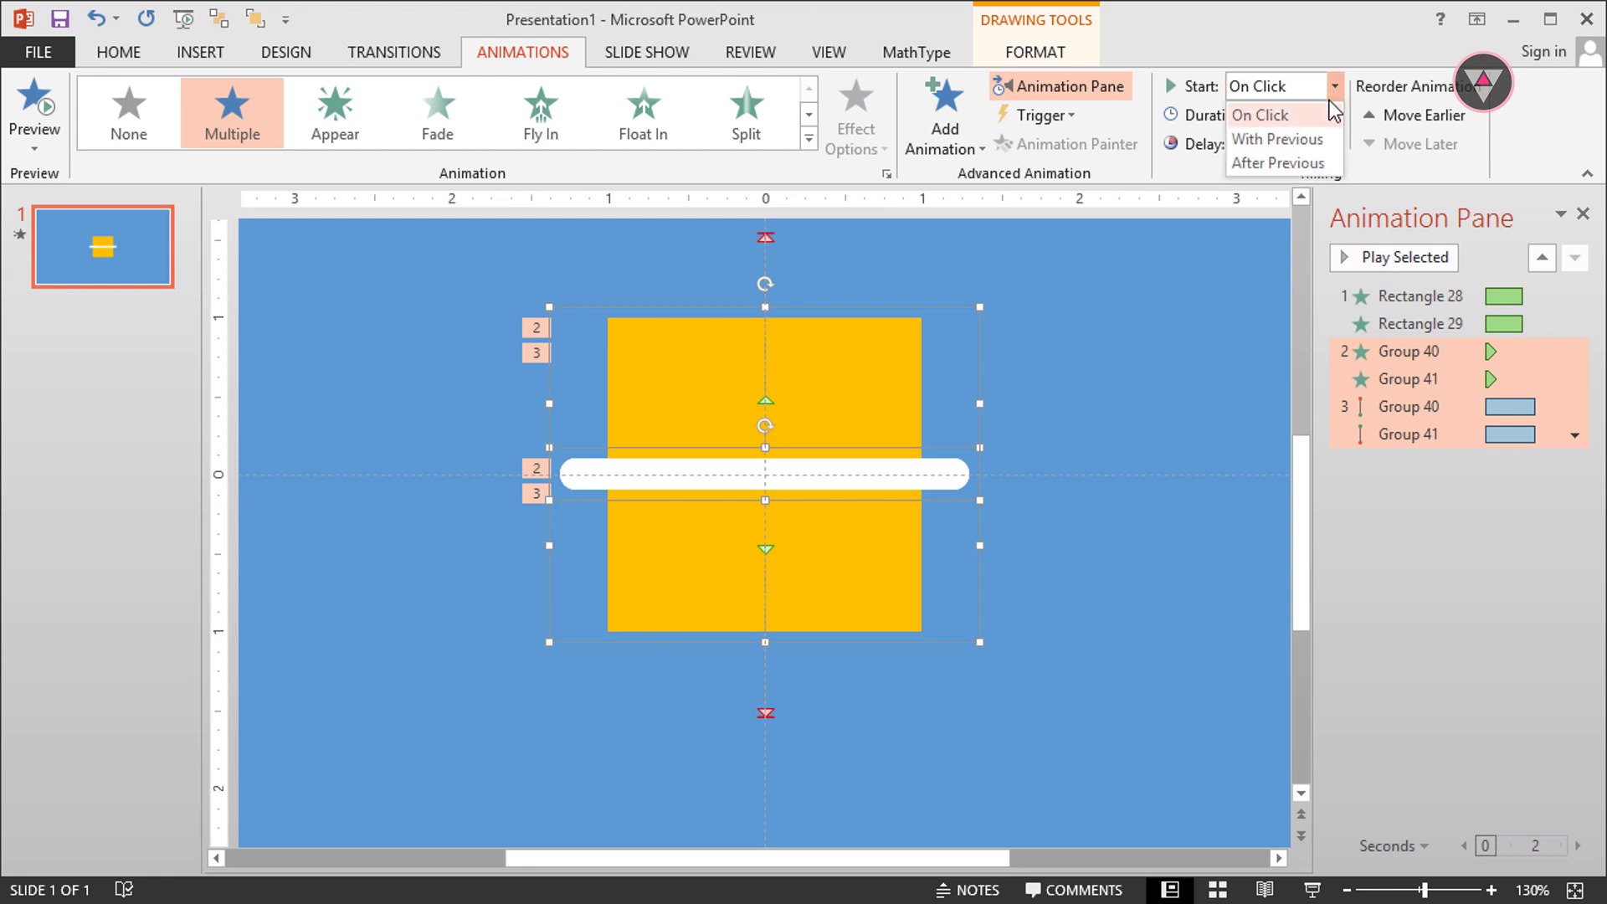
pyautogui.click(1307, 157)
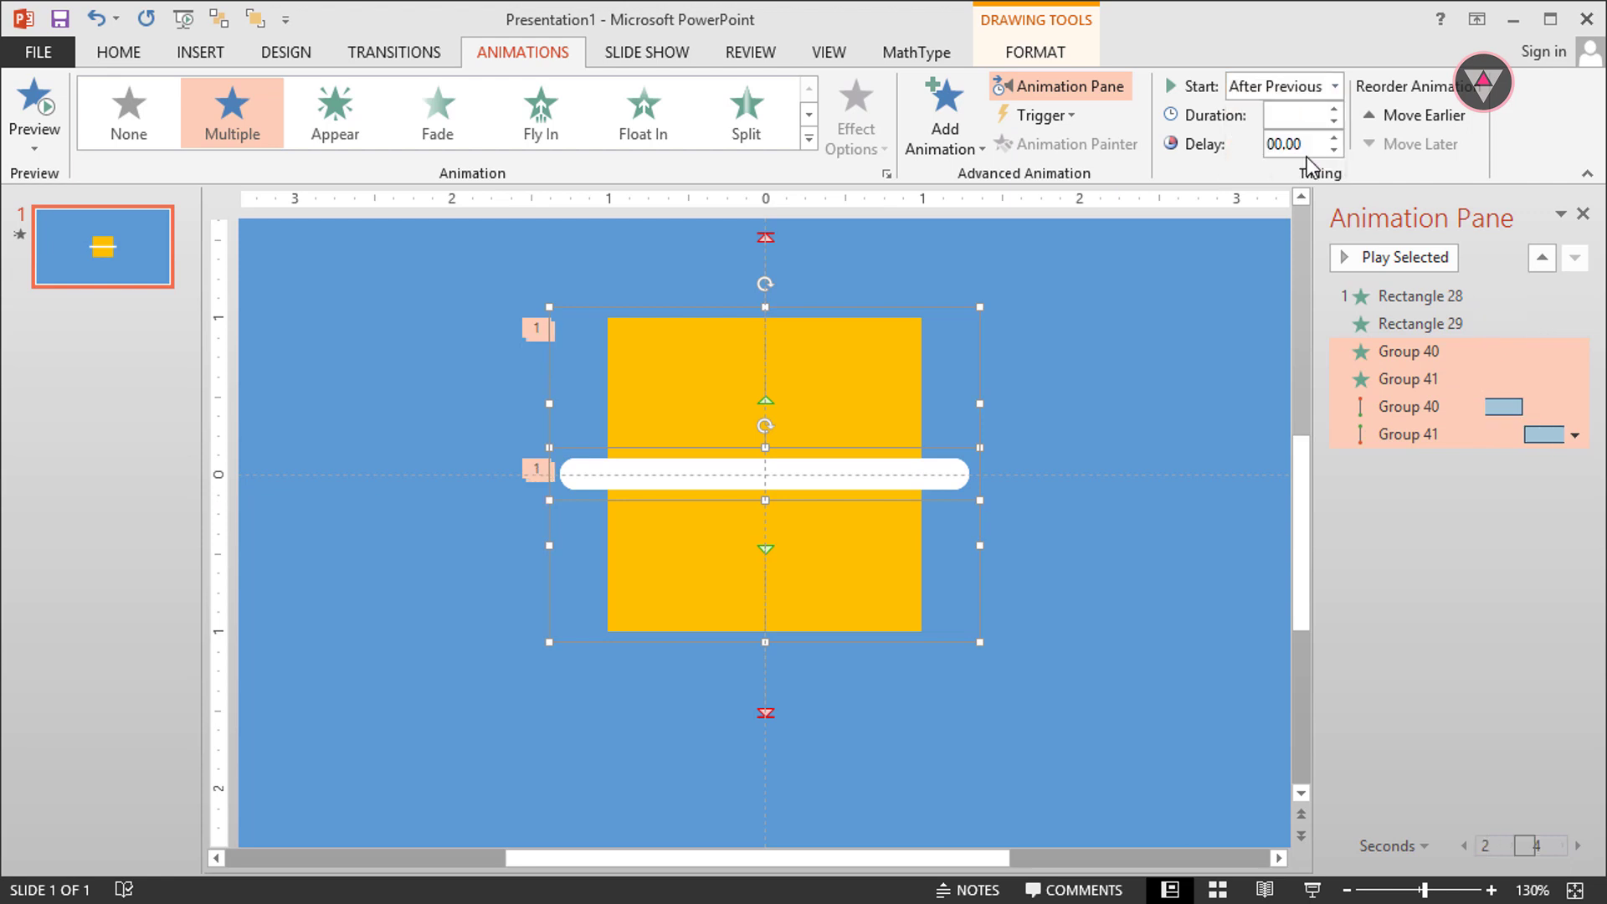
pyautogui.click(1398, 433)
pyautogui.click(1336, 87)
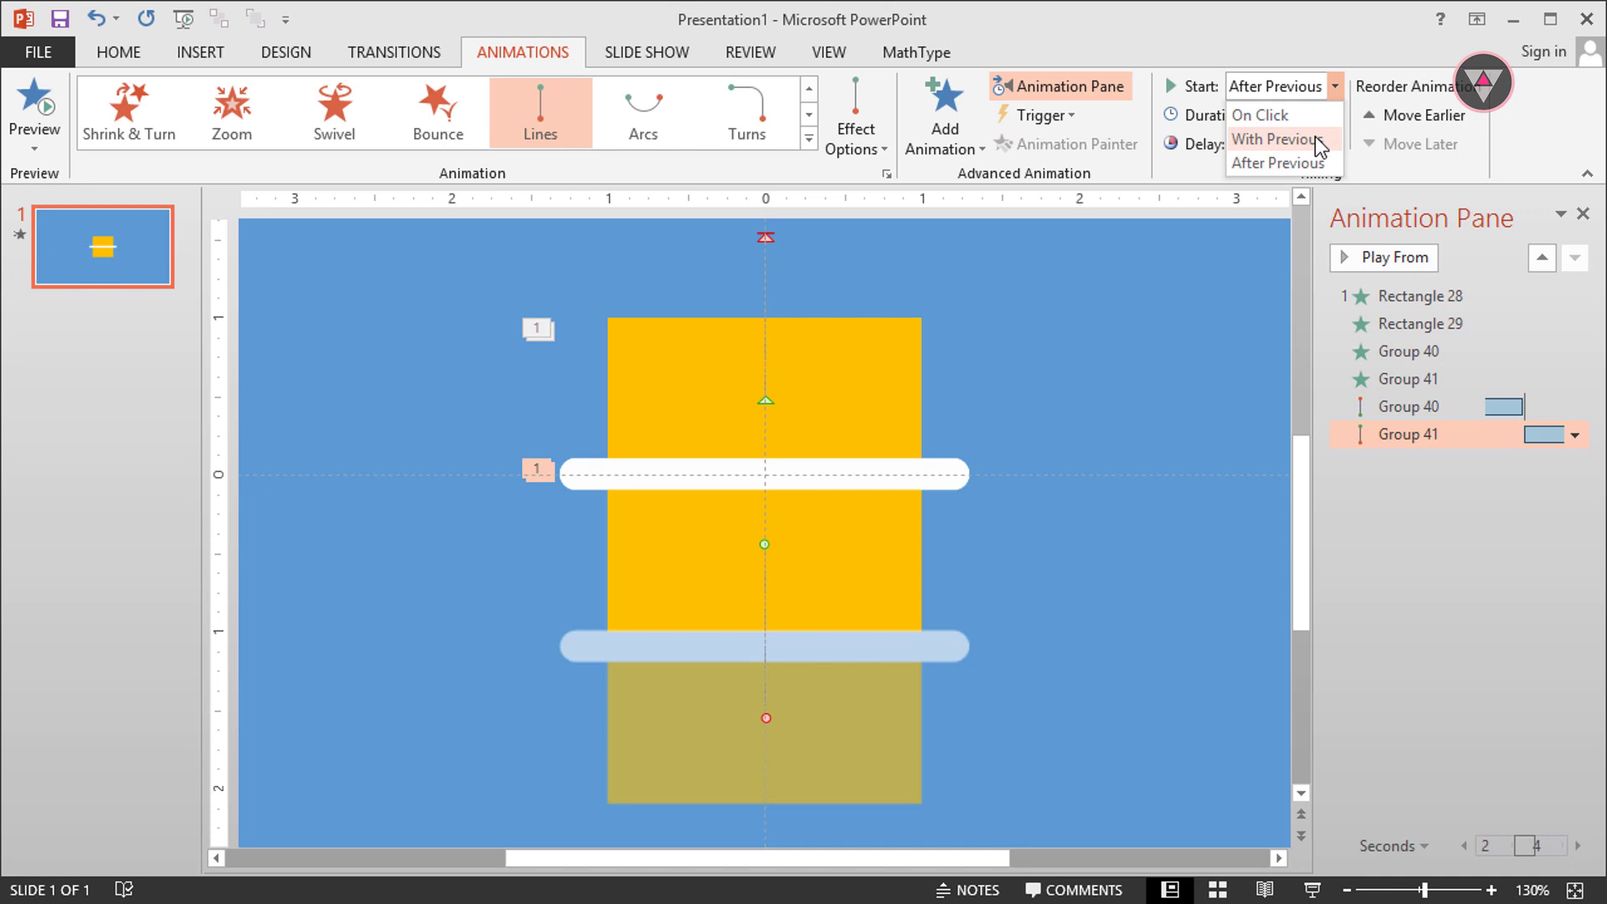
pyautogui.click(1315, 138)
# Set both motion paths to 01.00 duration and preview all slide animations.
pyautogui.keyDown('shift'); pyautogui.click(1478, 406); pyautogui.keyUp('shift')
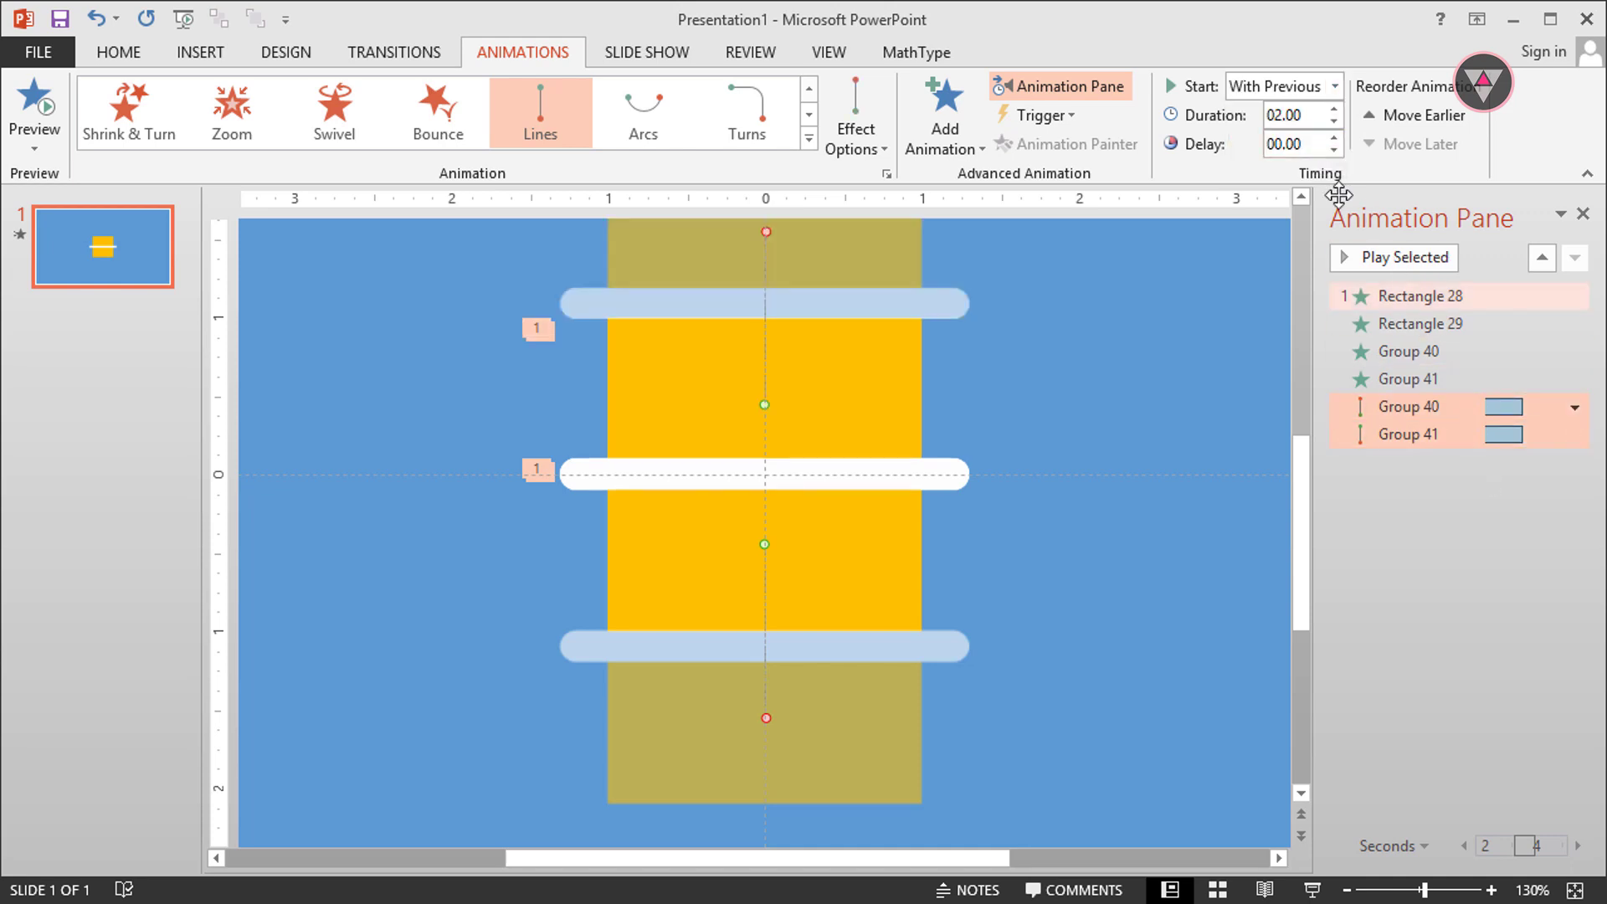
pyautogui.click(1334, 123)
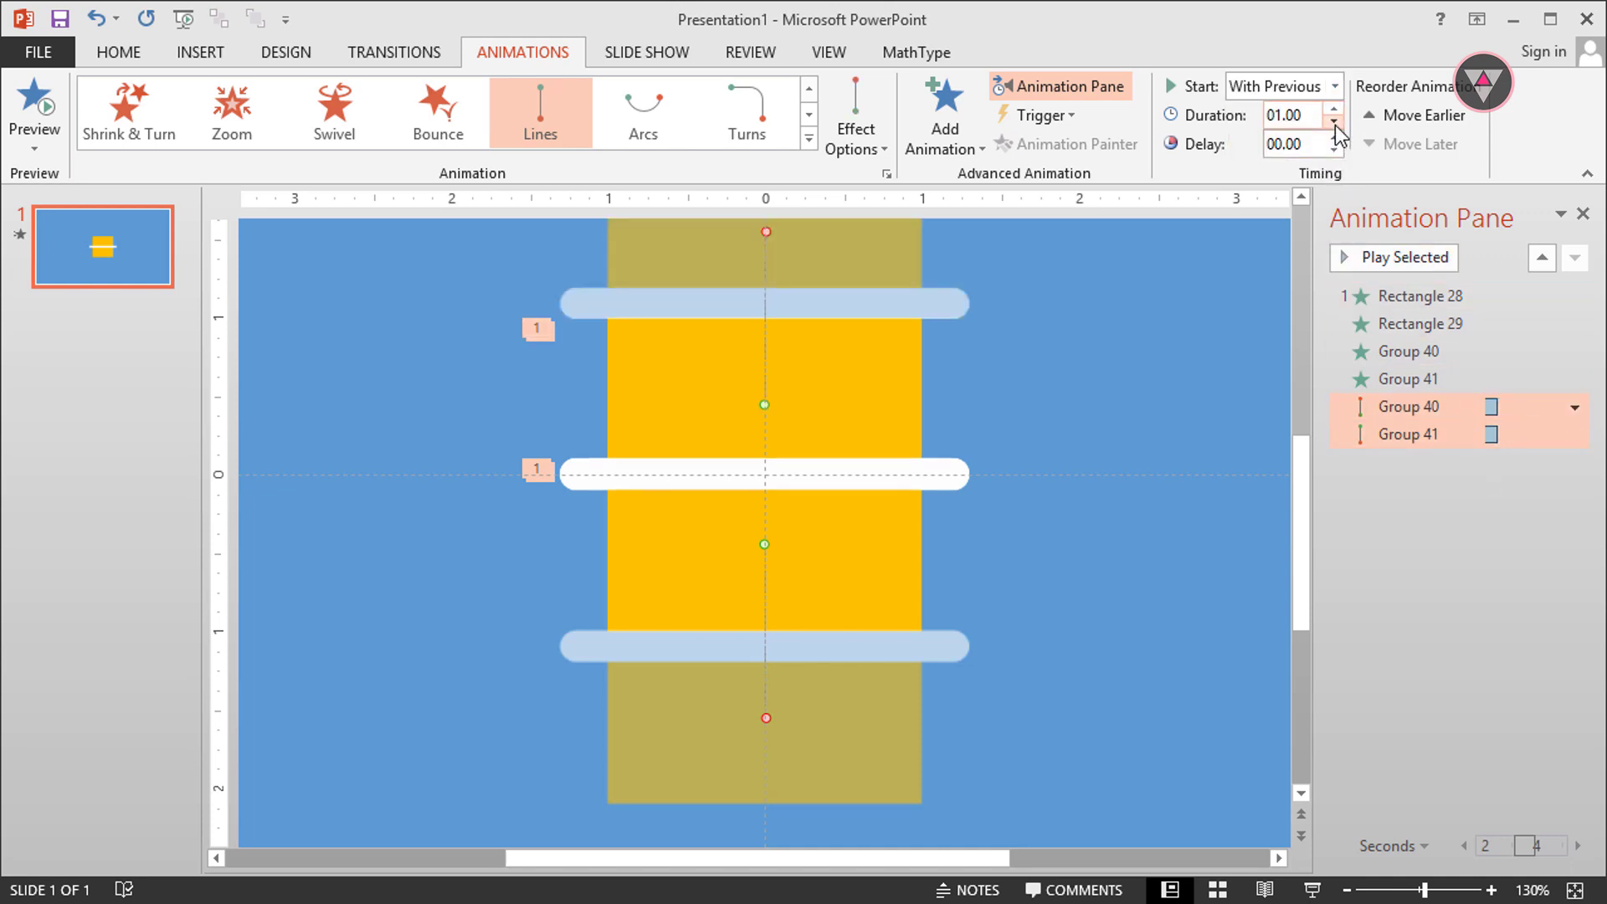
pyautogui.click(1334, 122)
pyautogui.click(1335, 110)
pyautogui.click(1470, 500)
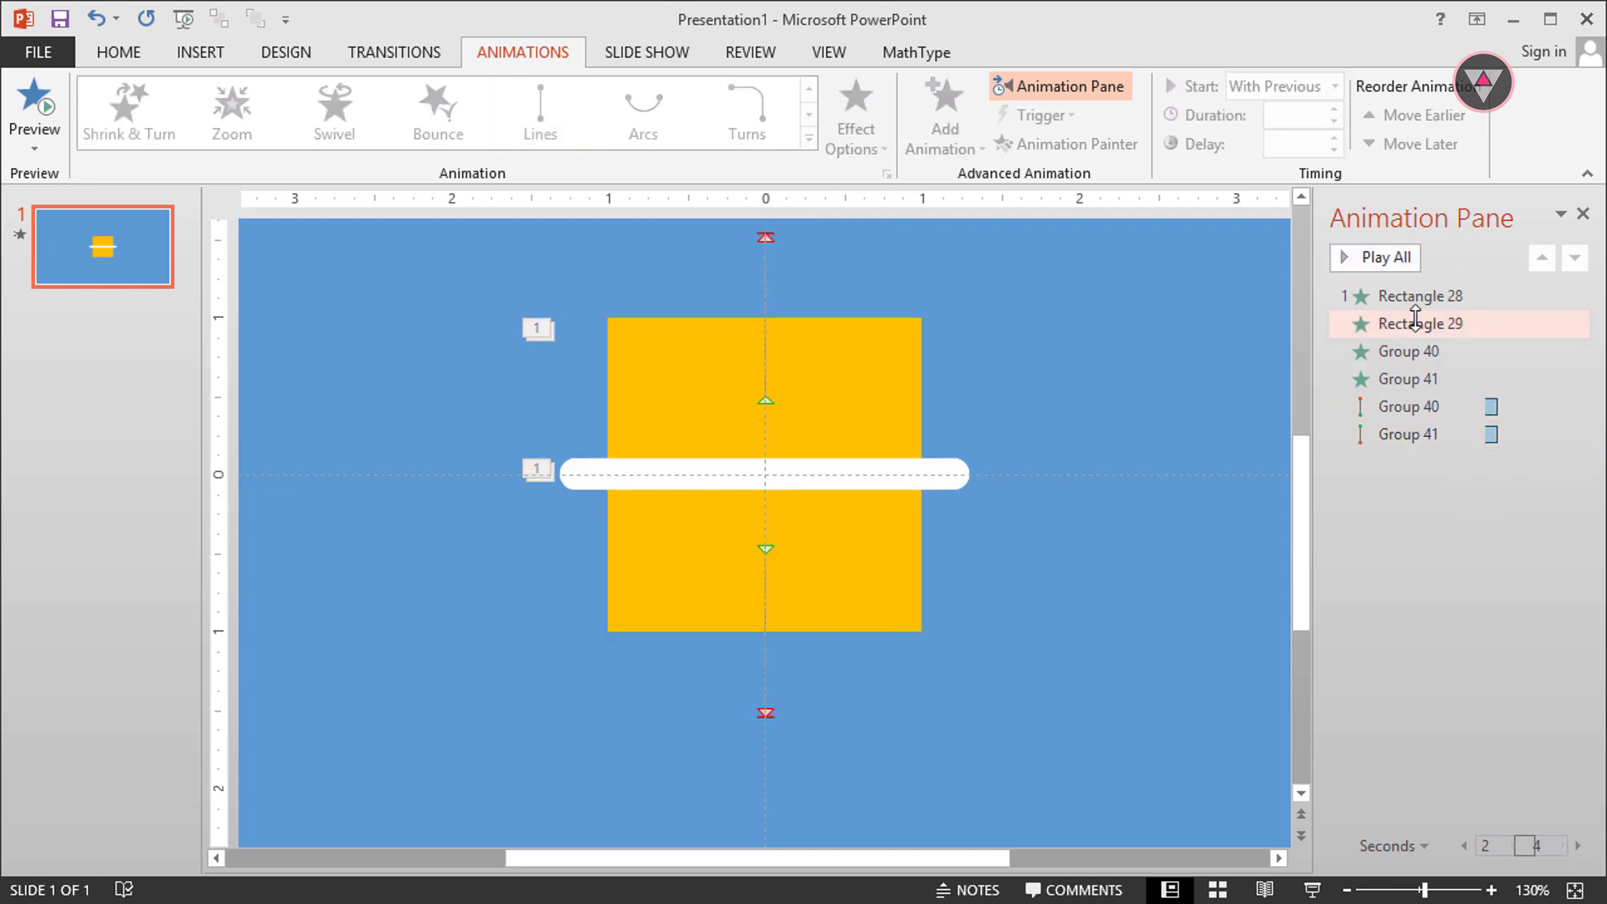
pyautogui.click(1405, 265)
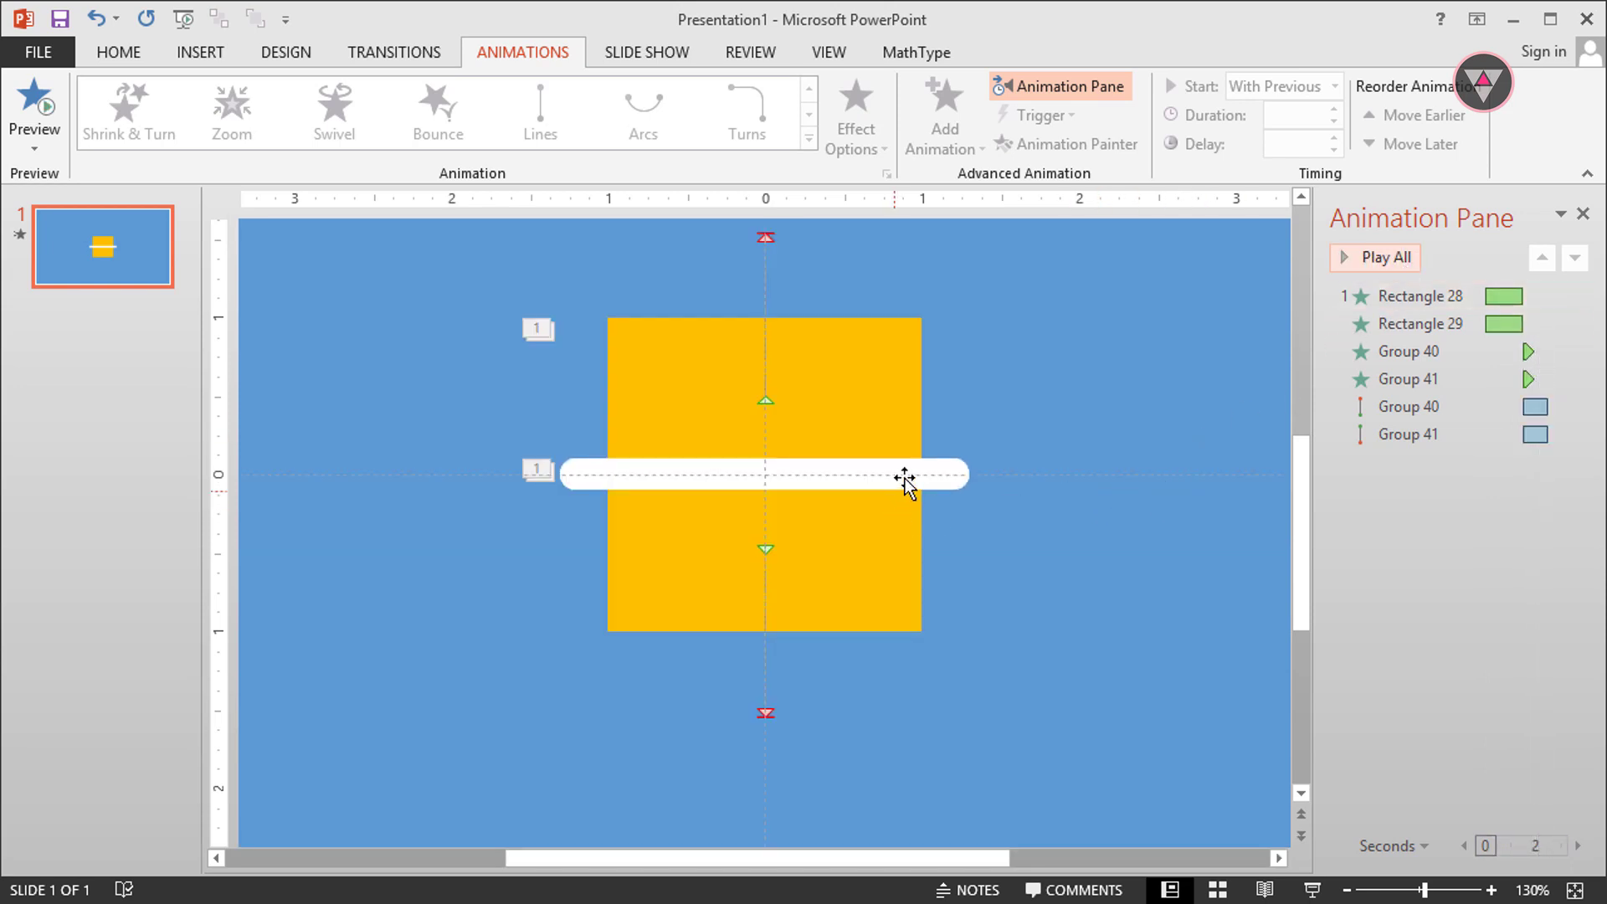
pyautogui.click(904, 484)
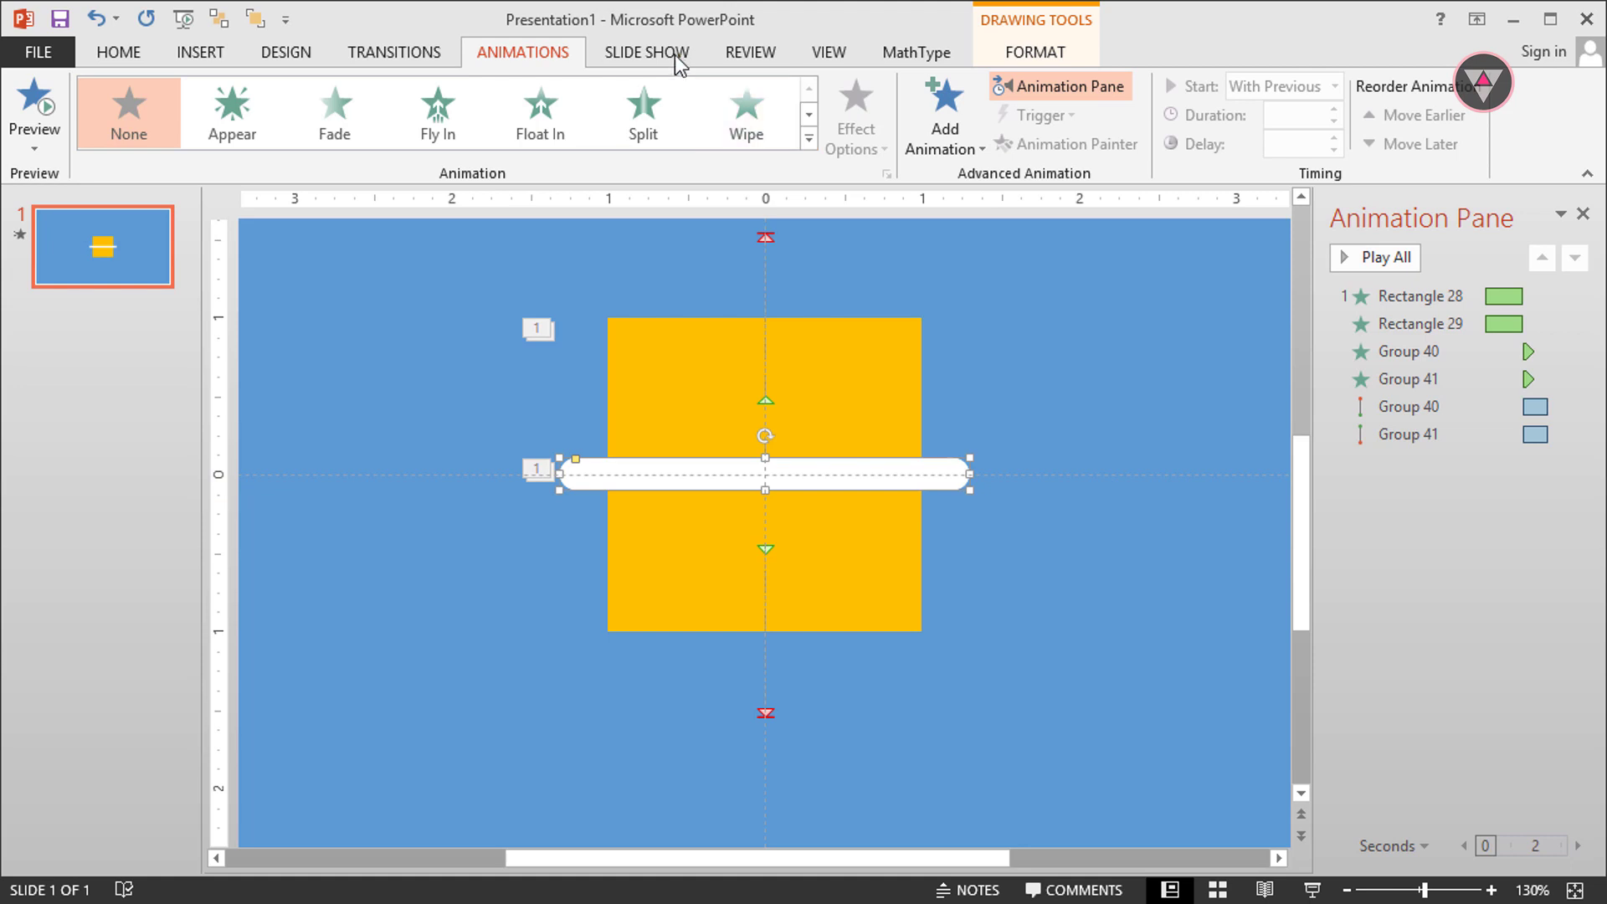
# Add a Disappear exit effect to the white bar, starting With Previous.
pyautogui.click(933, 134)
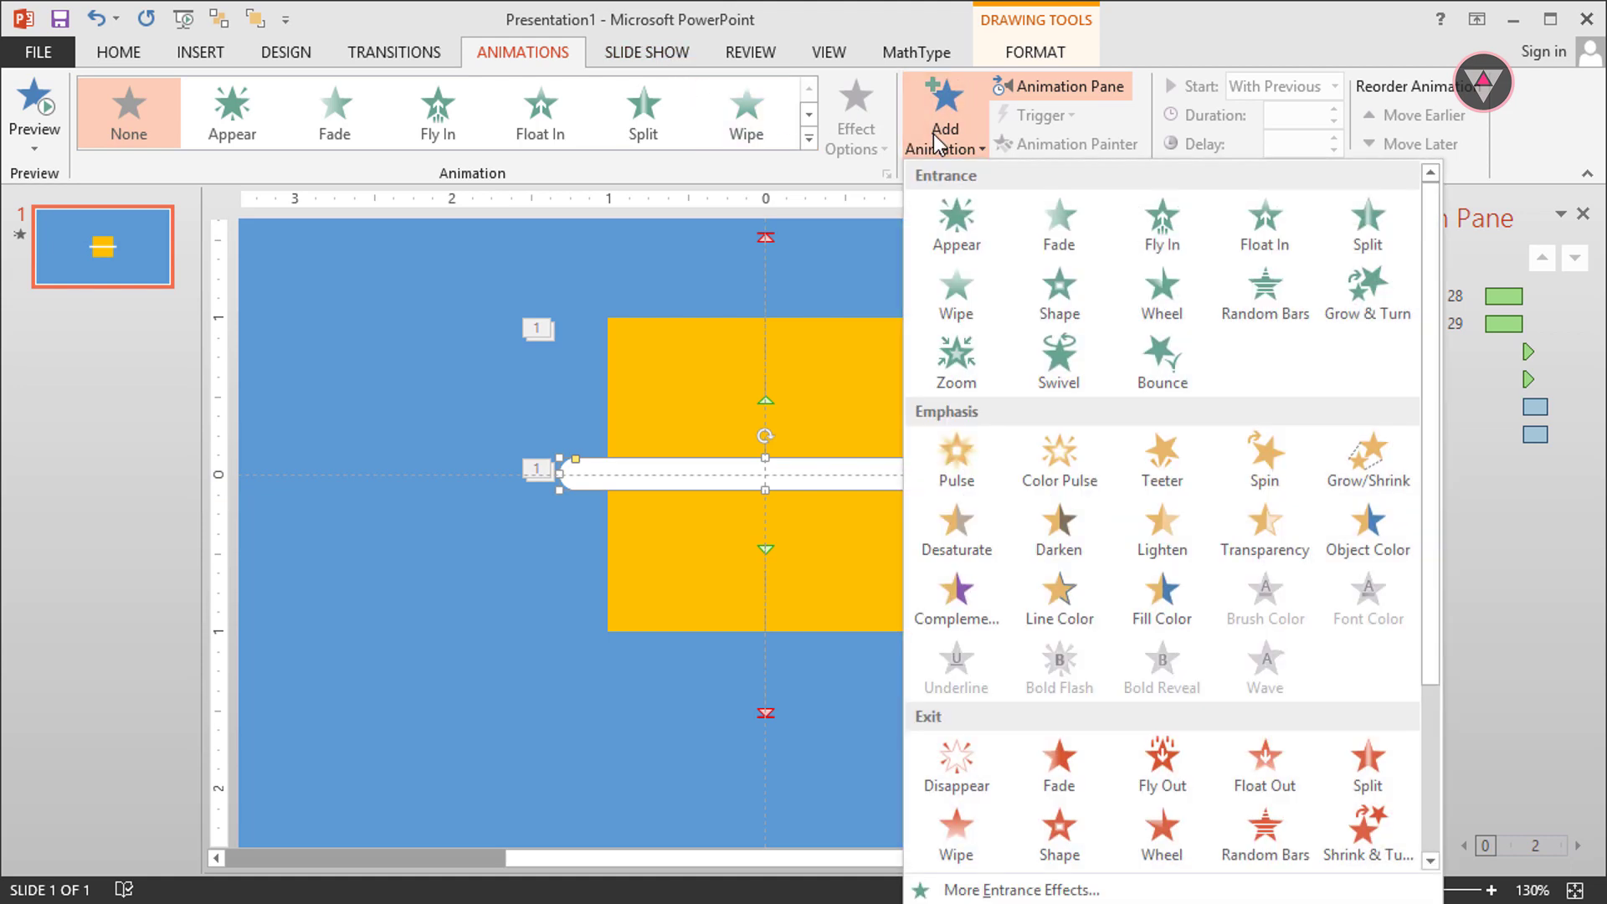
pyautogui.click(972, 752)
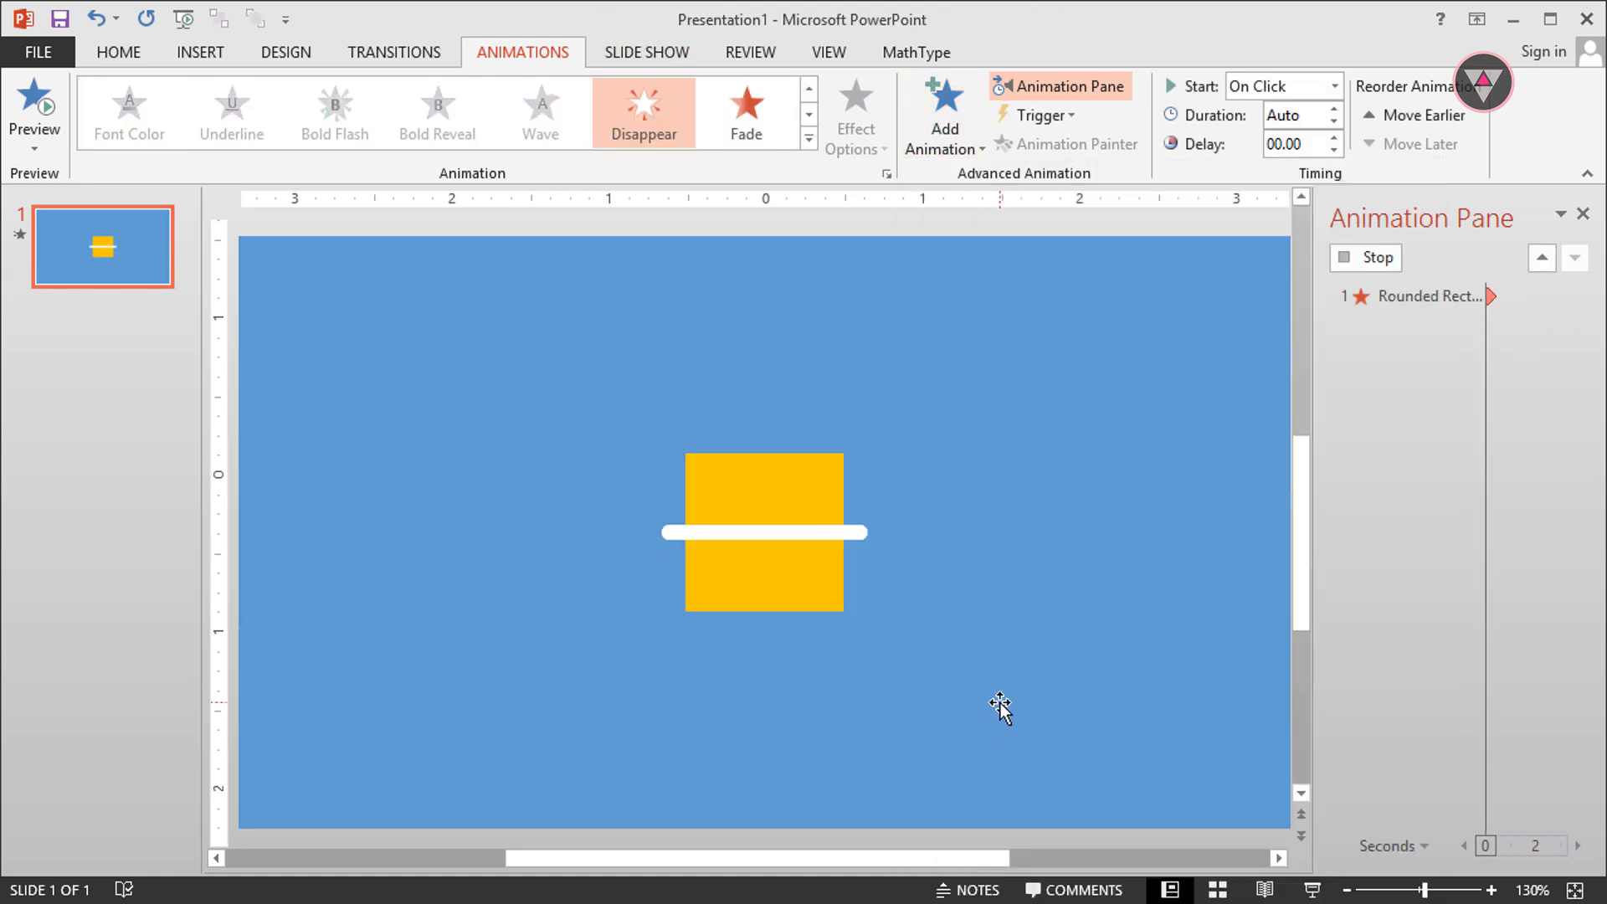
pyautogui.click(1328, 92)
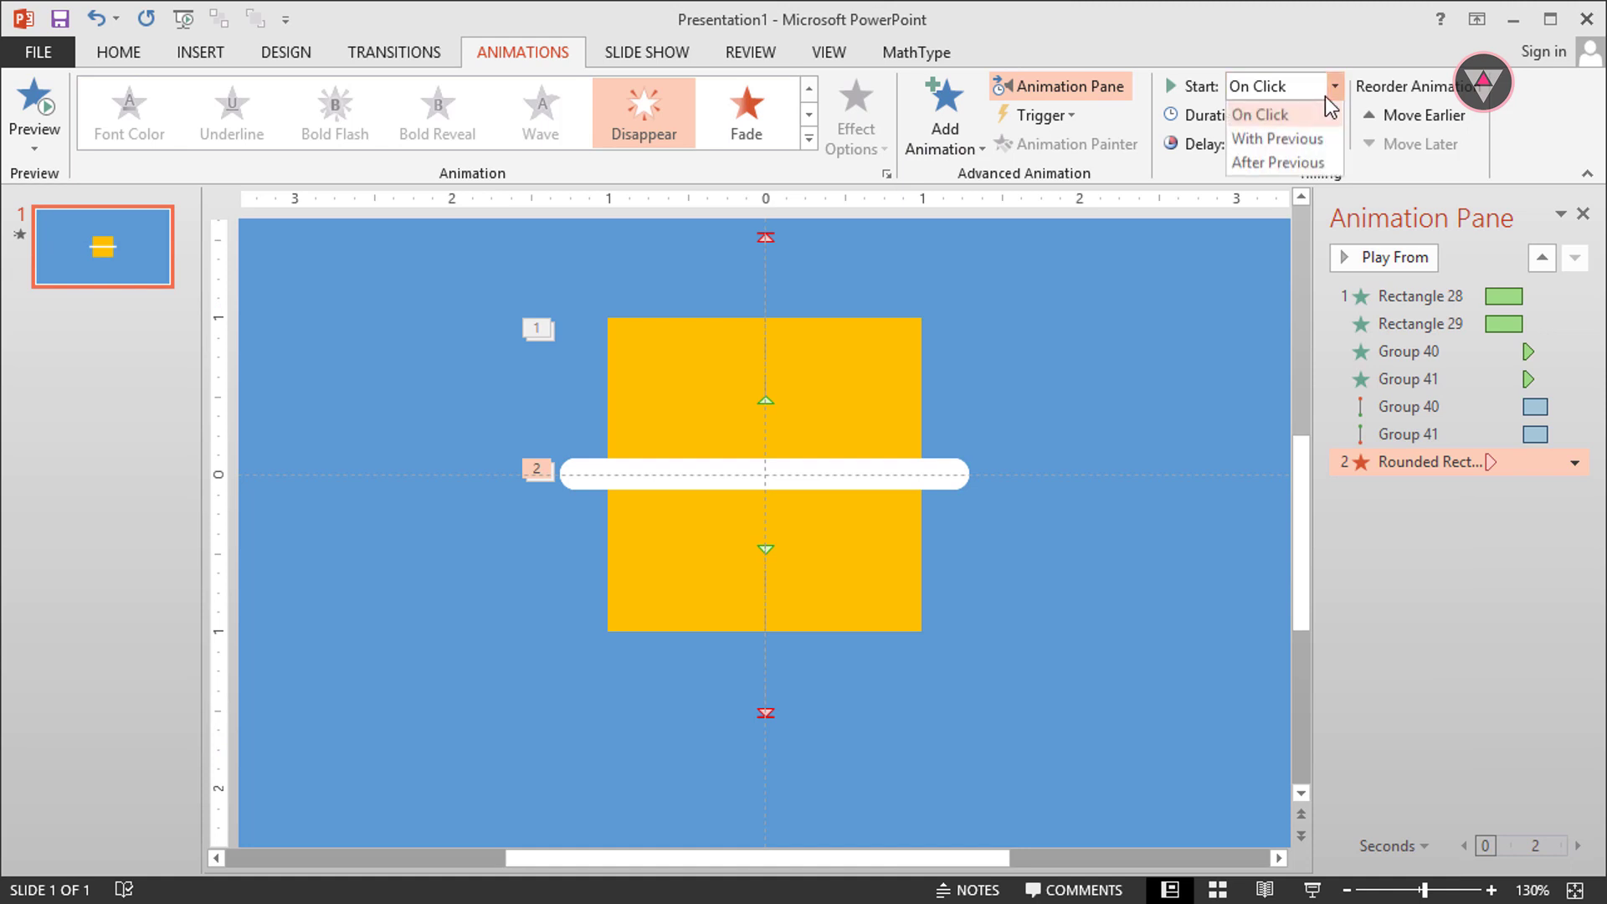
pyautogui.click(1299, 140)
pyautogui.click(1359, 509)
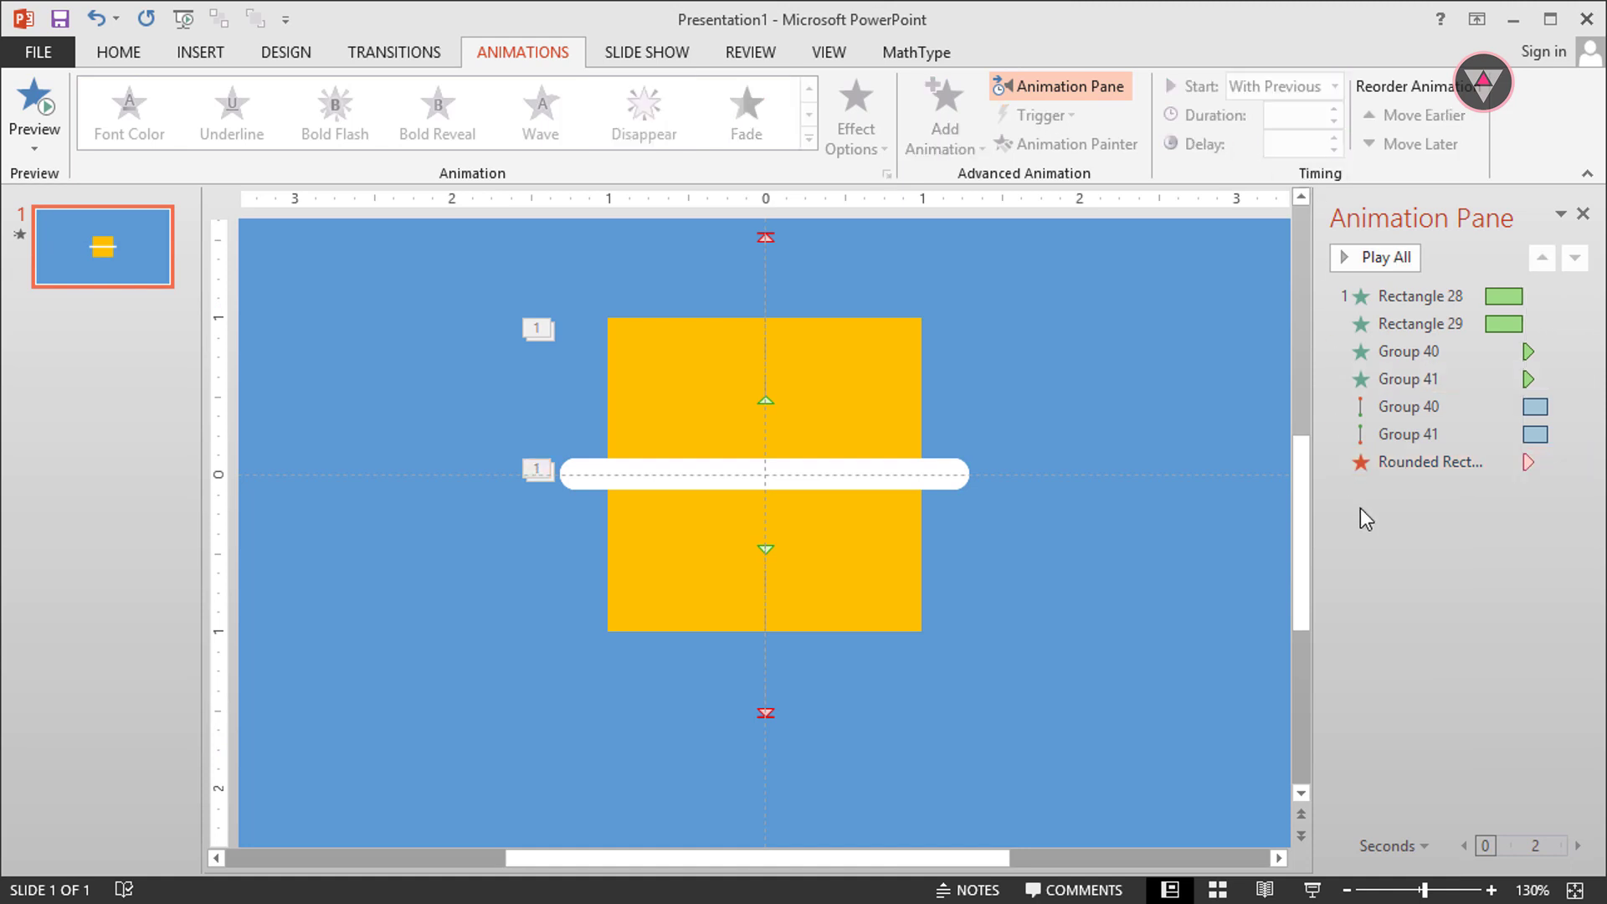
# Add a Lines motion path to both yellow groups and redirect the top group's path upward.
pyautogui.click(849, 434)
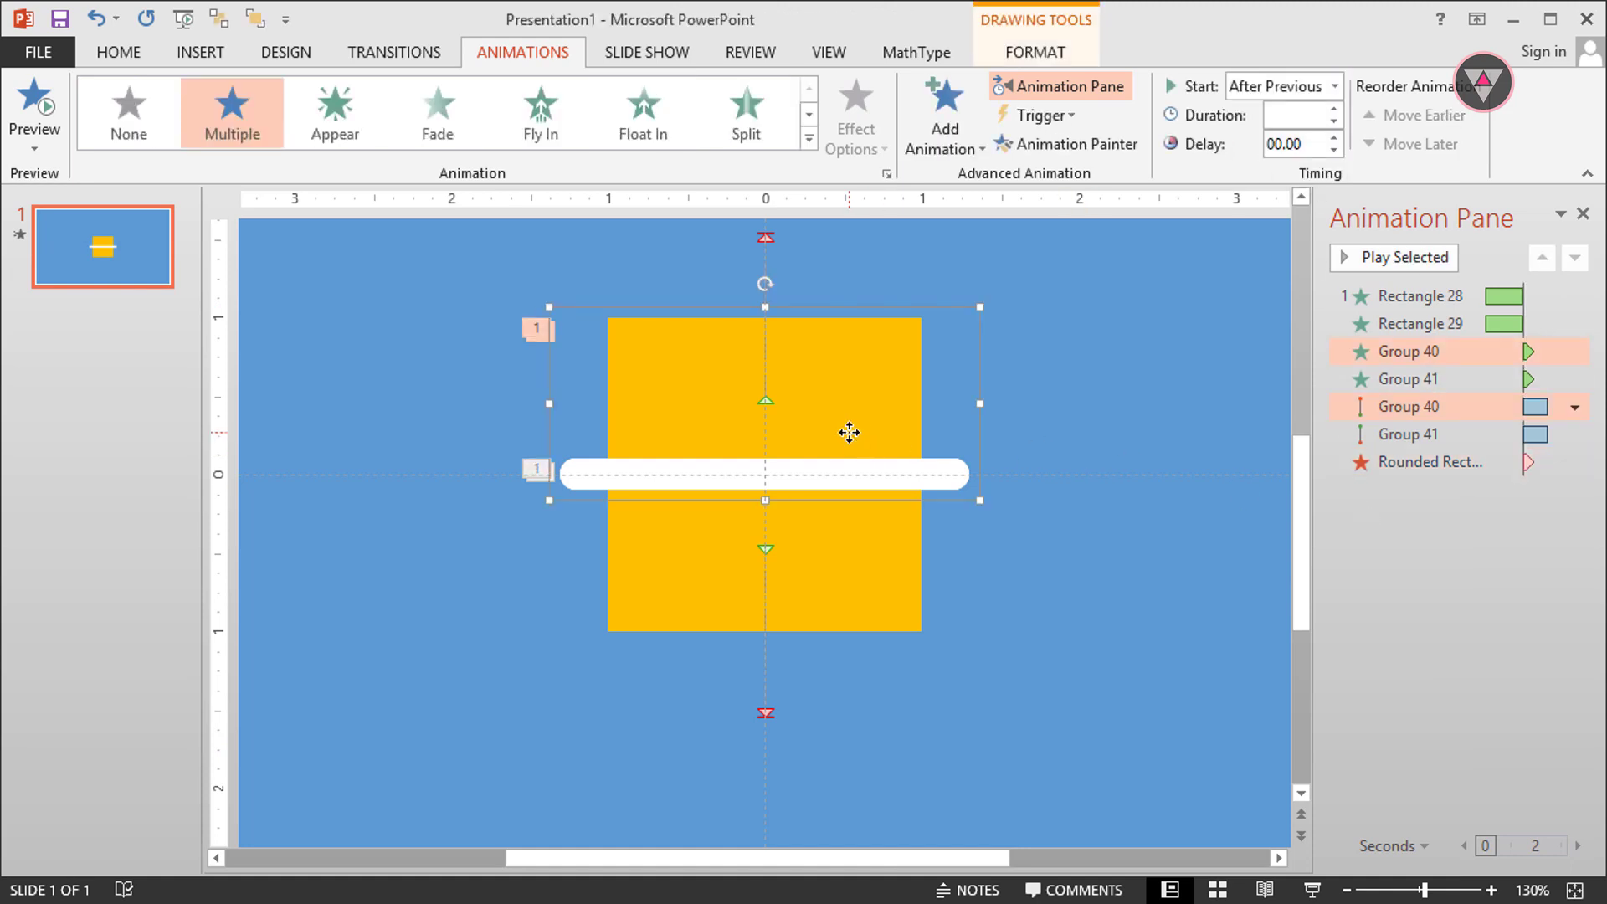
pyautogui.keyDown('shift'); pyautogui.click(856, 552); pyautogui.keyUp('shift')
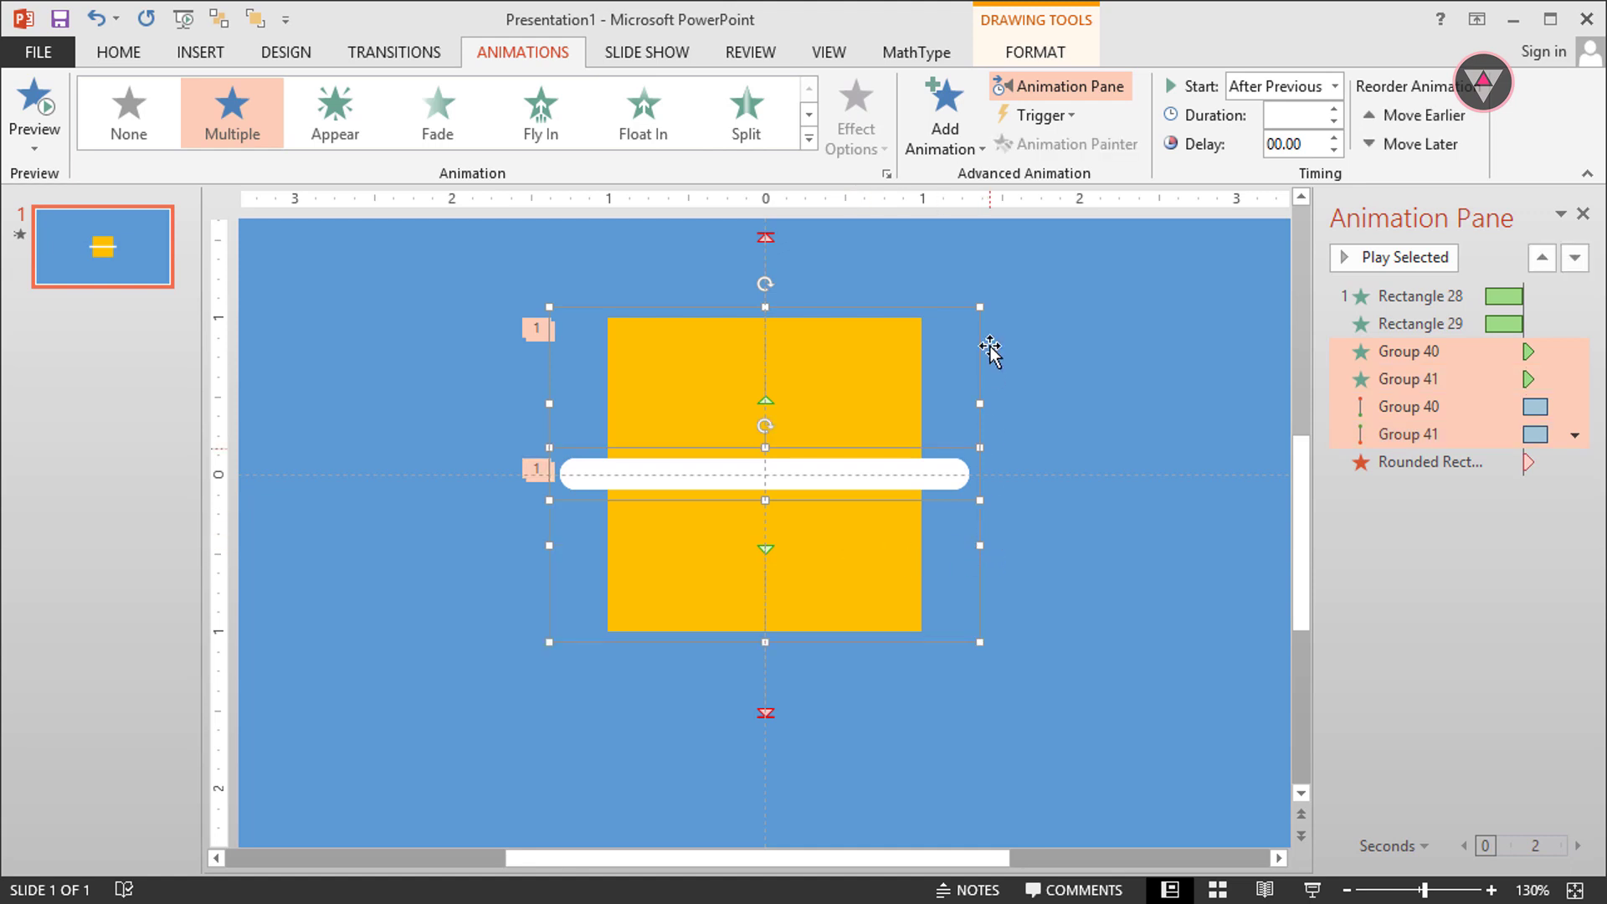
pyautogui.click(960, 152)
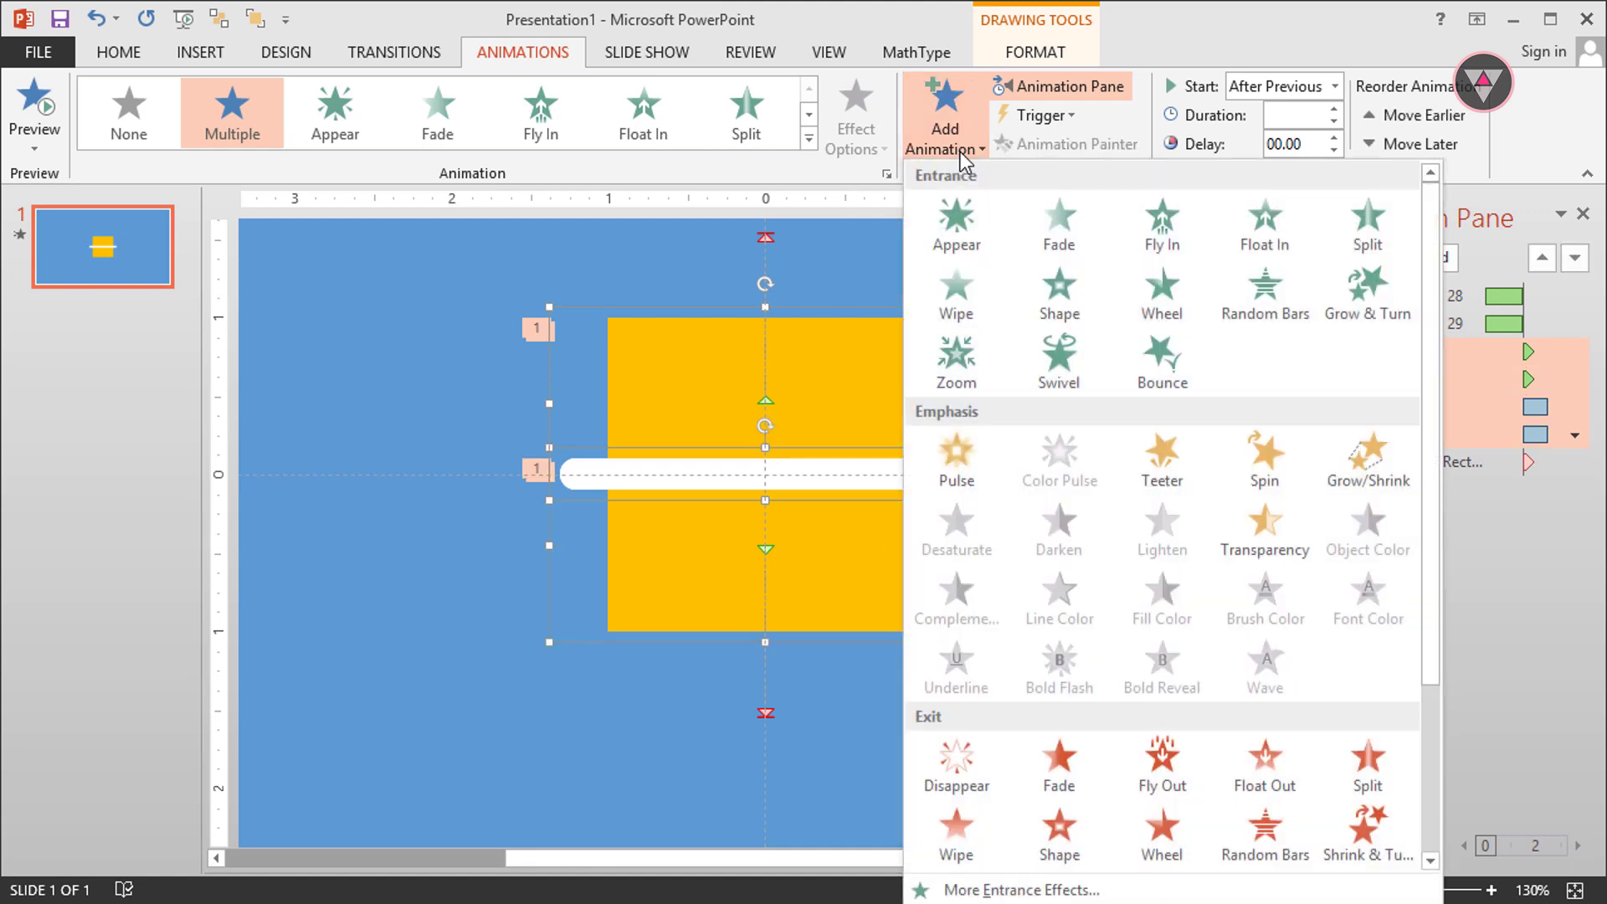
pyautogui.scroll(-3, 979, 803)
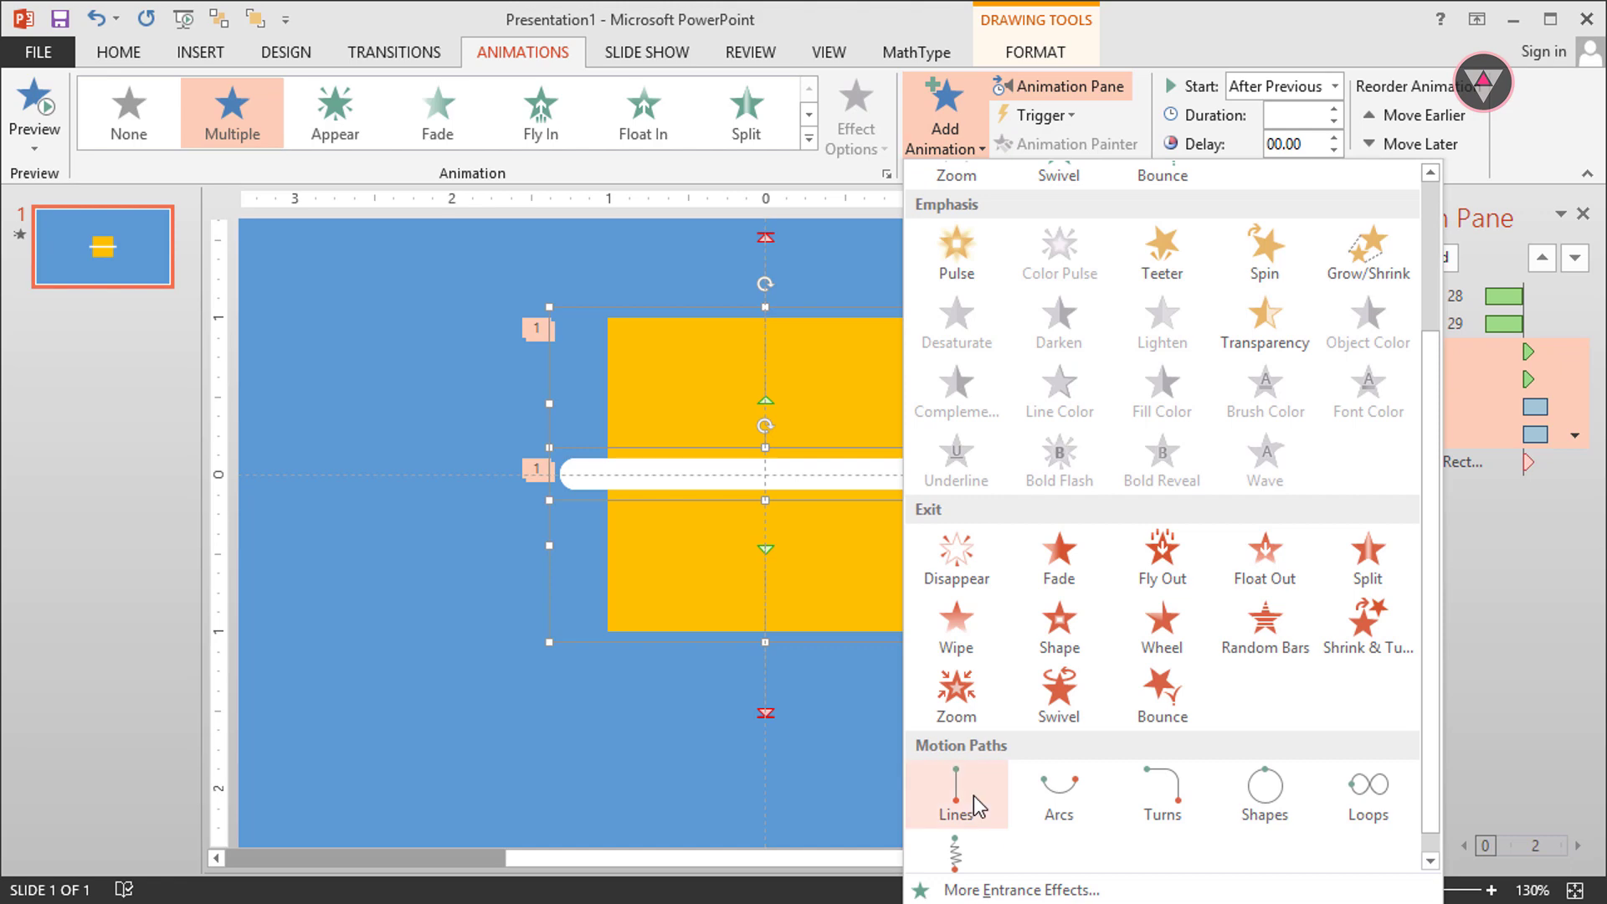
pyautogui.click(975, 805)
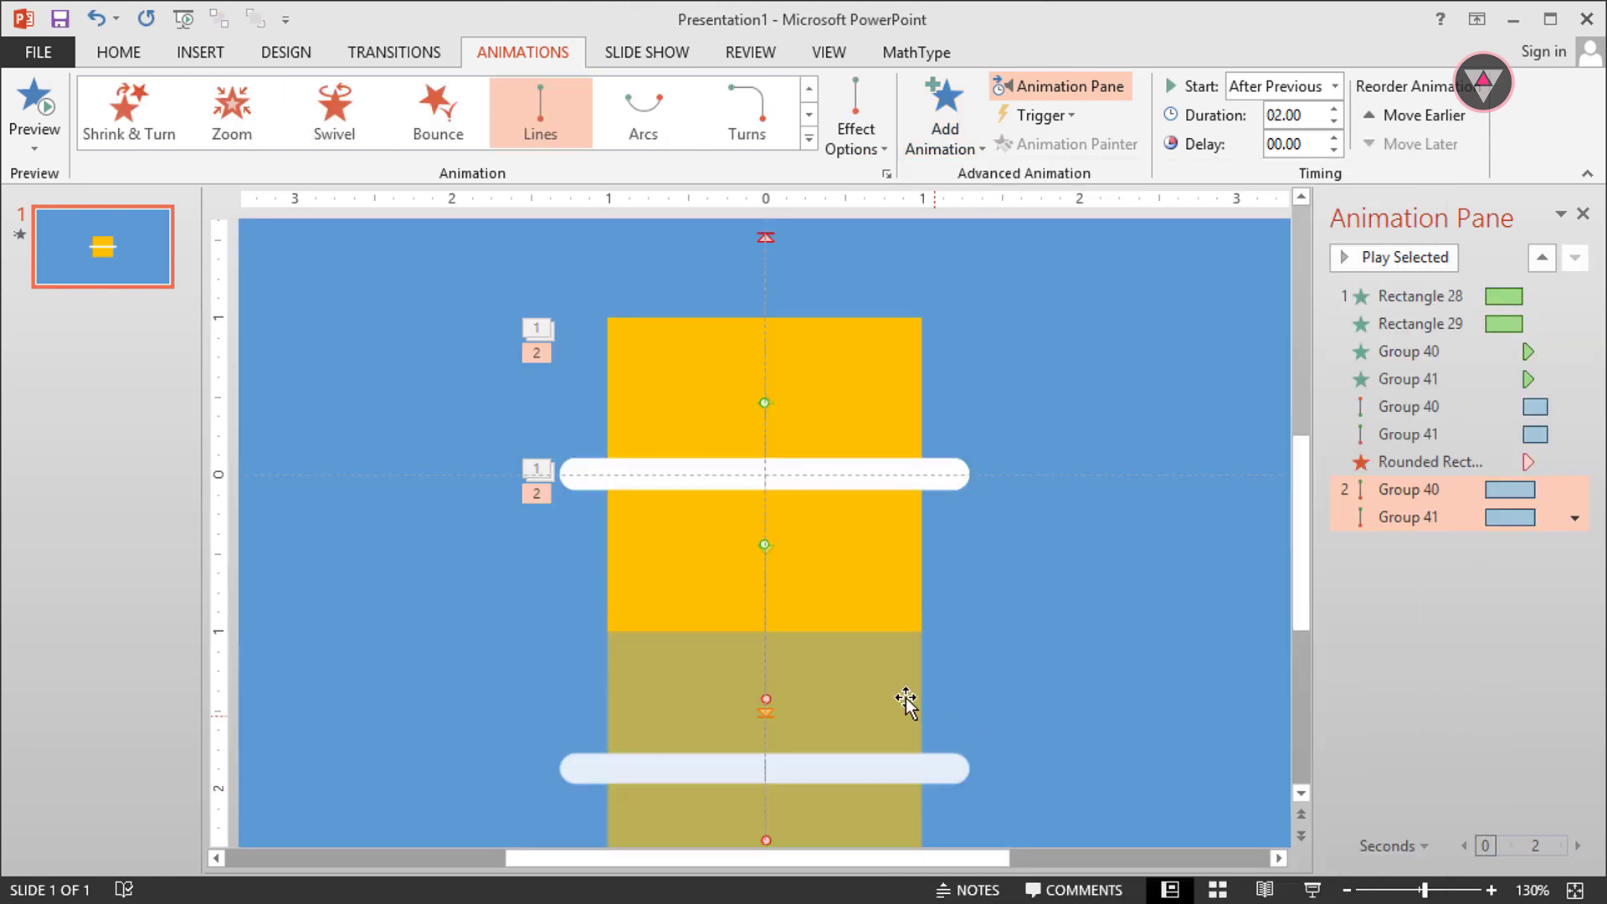
pyautogui.click(1412, 491)
pyautogui.moveTo(816, 757)
pyautogui.mouseDown()
pyautogui.moveTo(764, 405)
pyautogui.moveTo(771, 545)
pyautogui.moveTo(786, 405)
pyautogui.mouseUp()
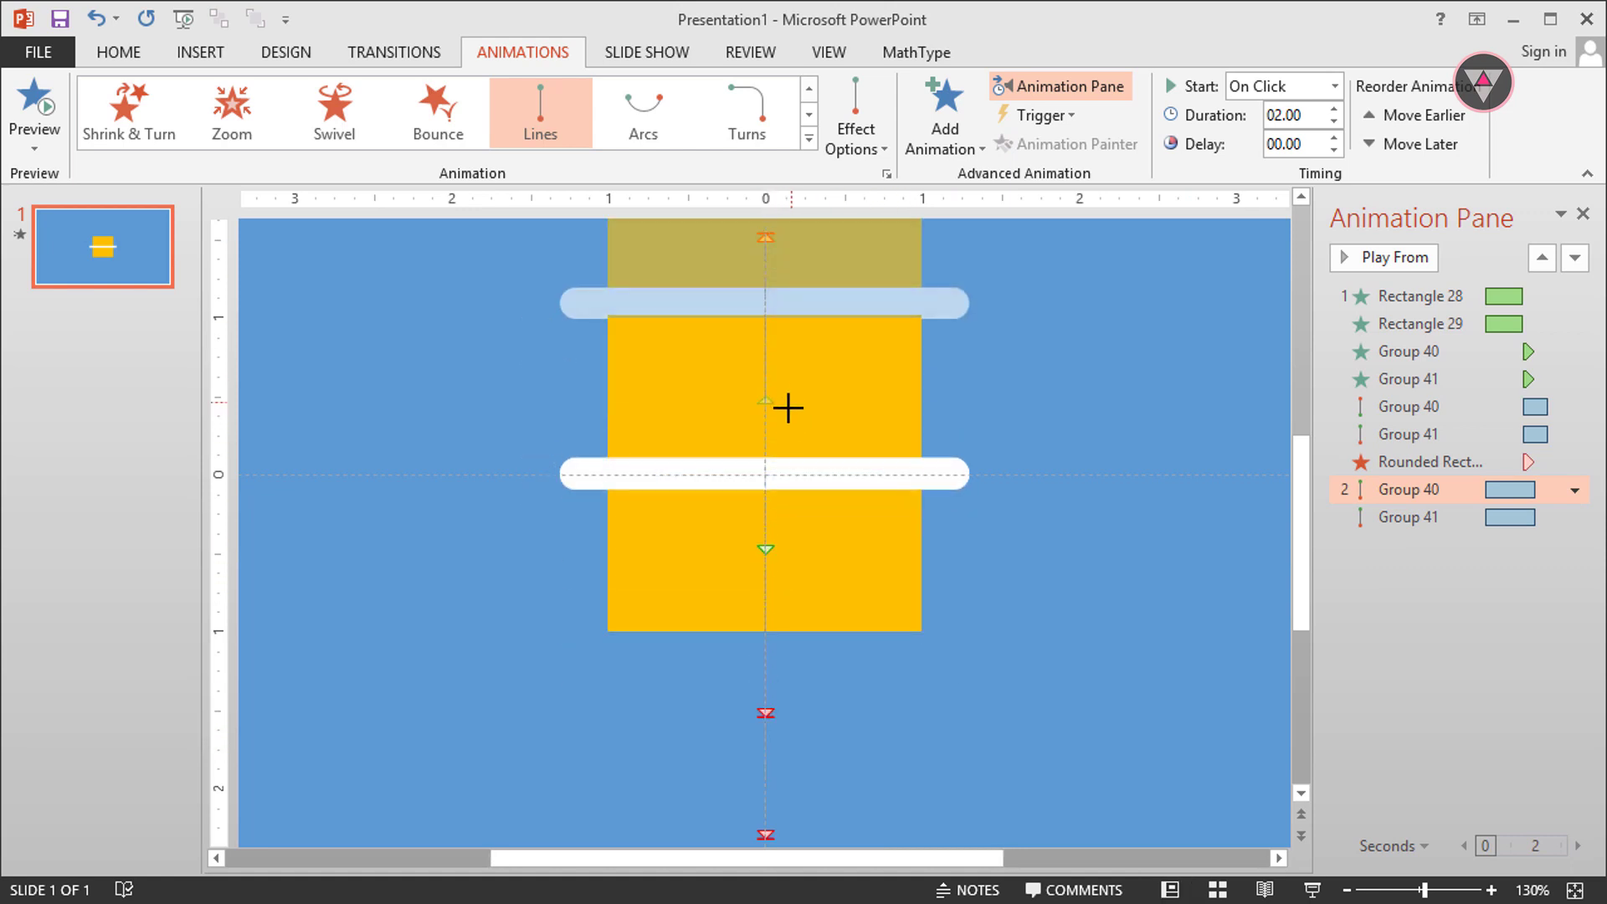
# Set both new motion paths to start After Previous.
pyautogui.click(1415, 517)
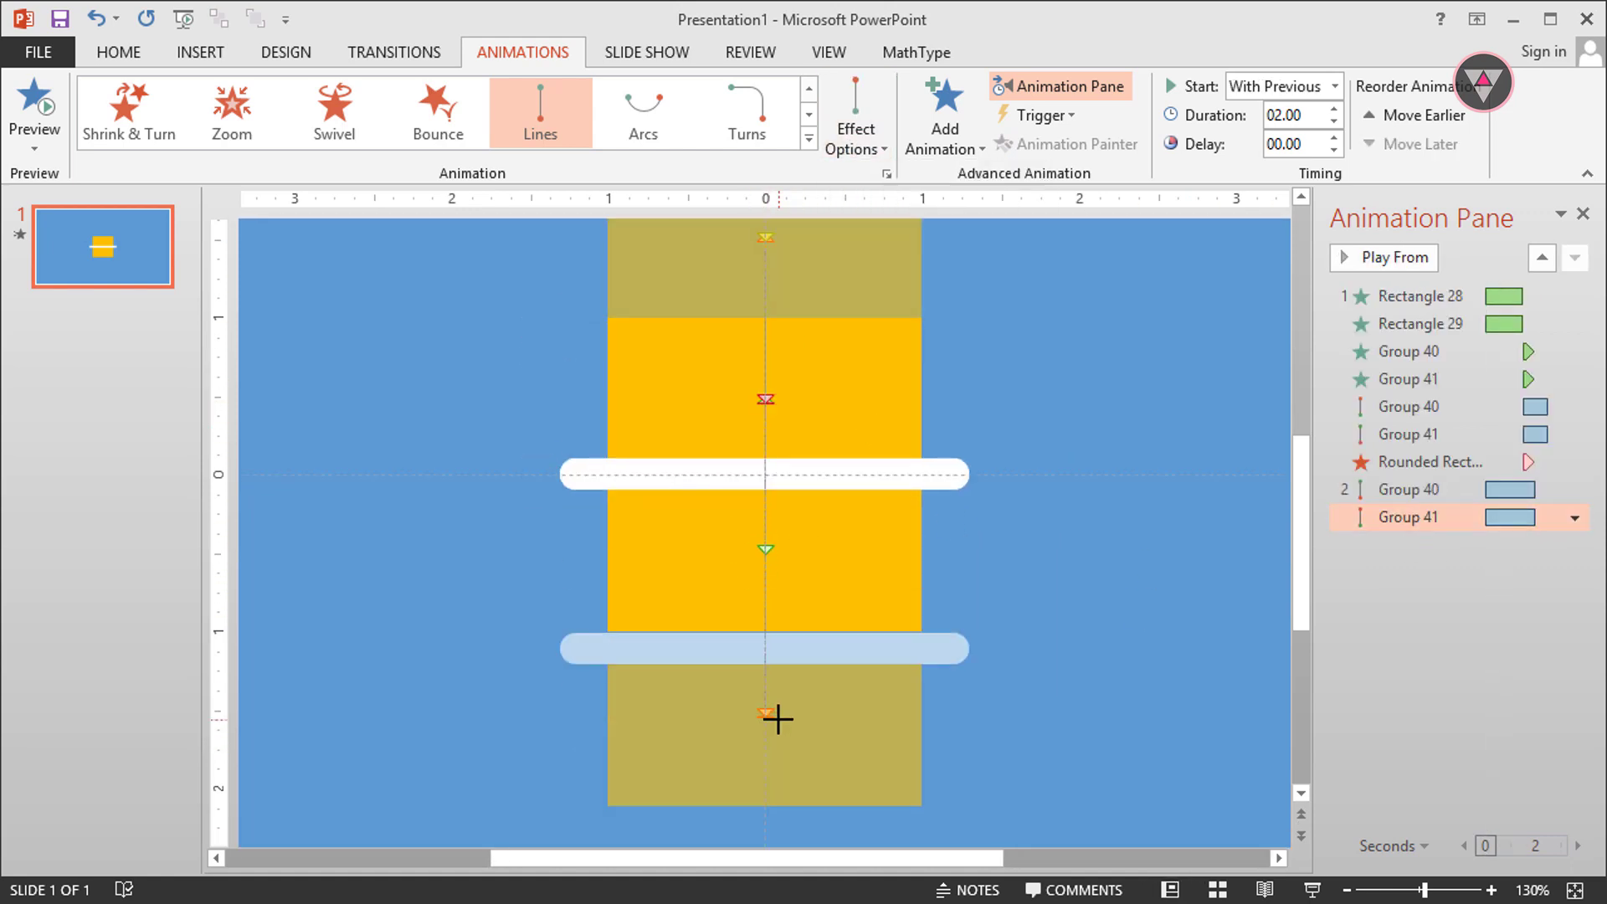
pyautogui.click(803, 509)
pyautogui.keyDown('ctrl'); pyautogui.click(1453, 494); pyautogui.keyUp('ctrl')
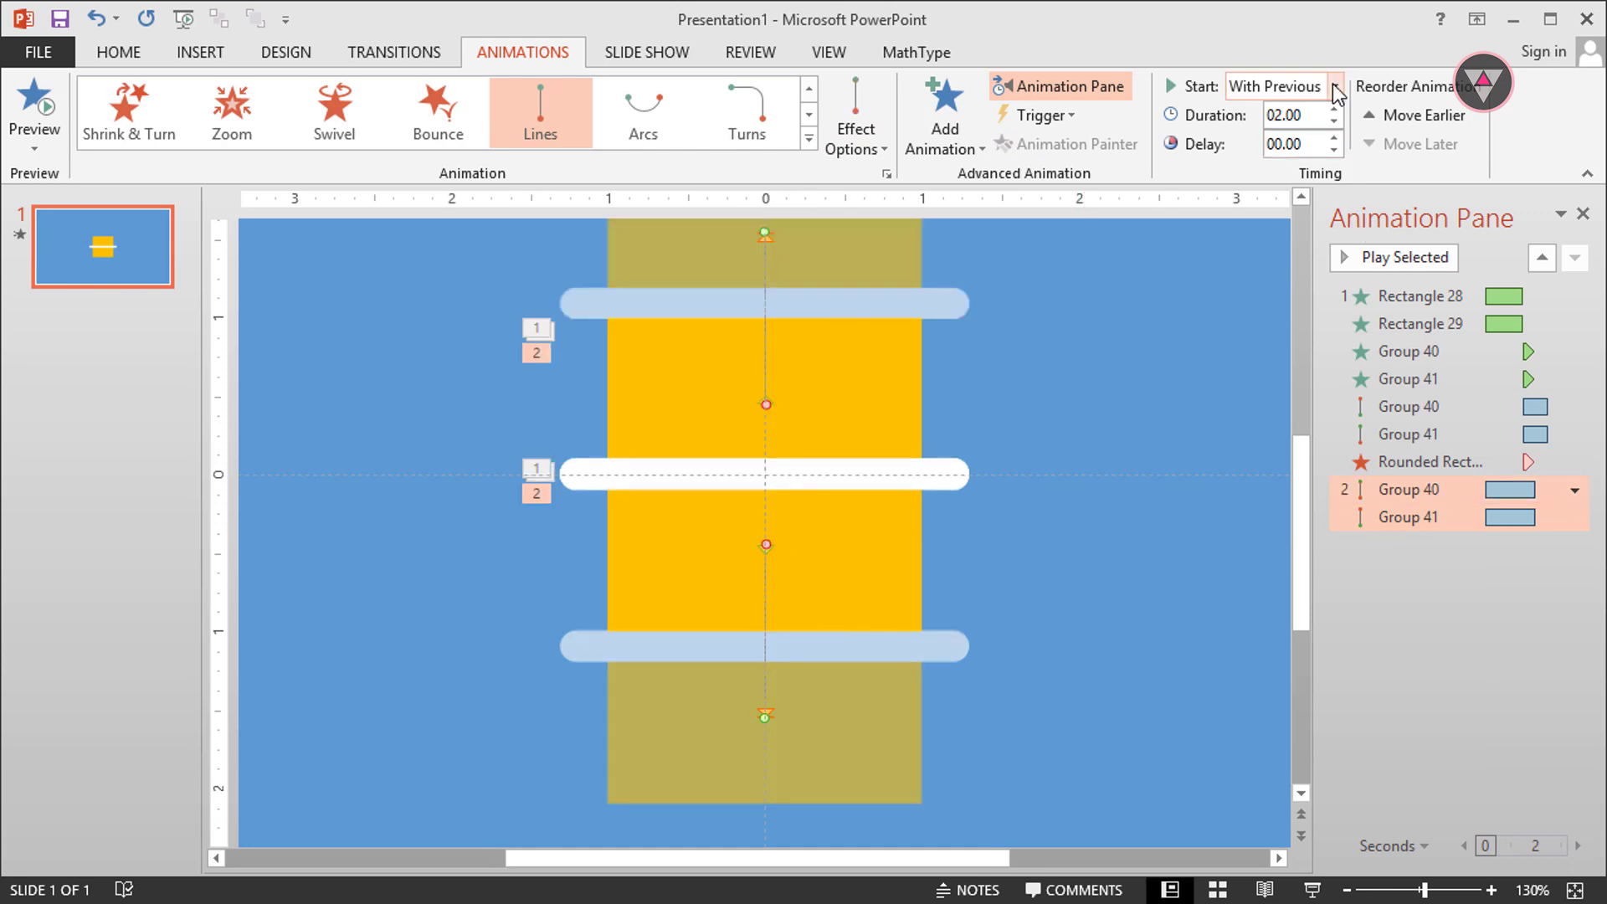
pyautogui.click(1334, 86)
pyautogui.click(1277, 139)
pyautogui.click(1334, 86)
pyautogui.click(1307, 162)
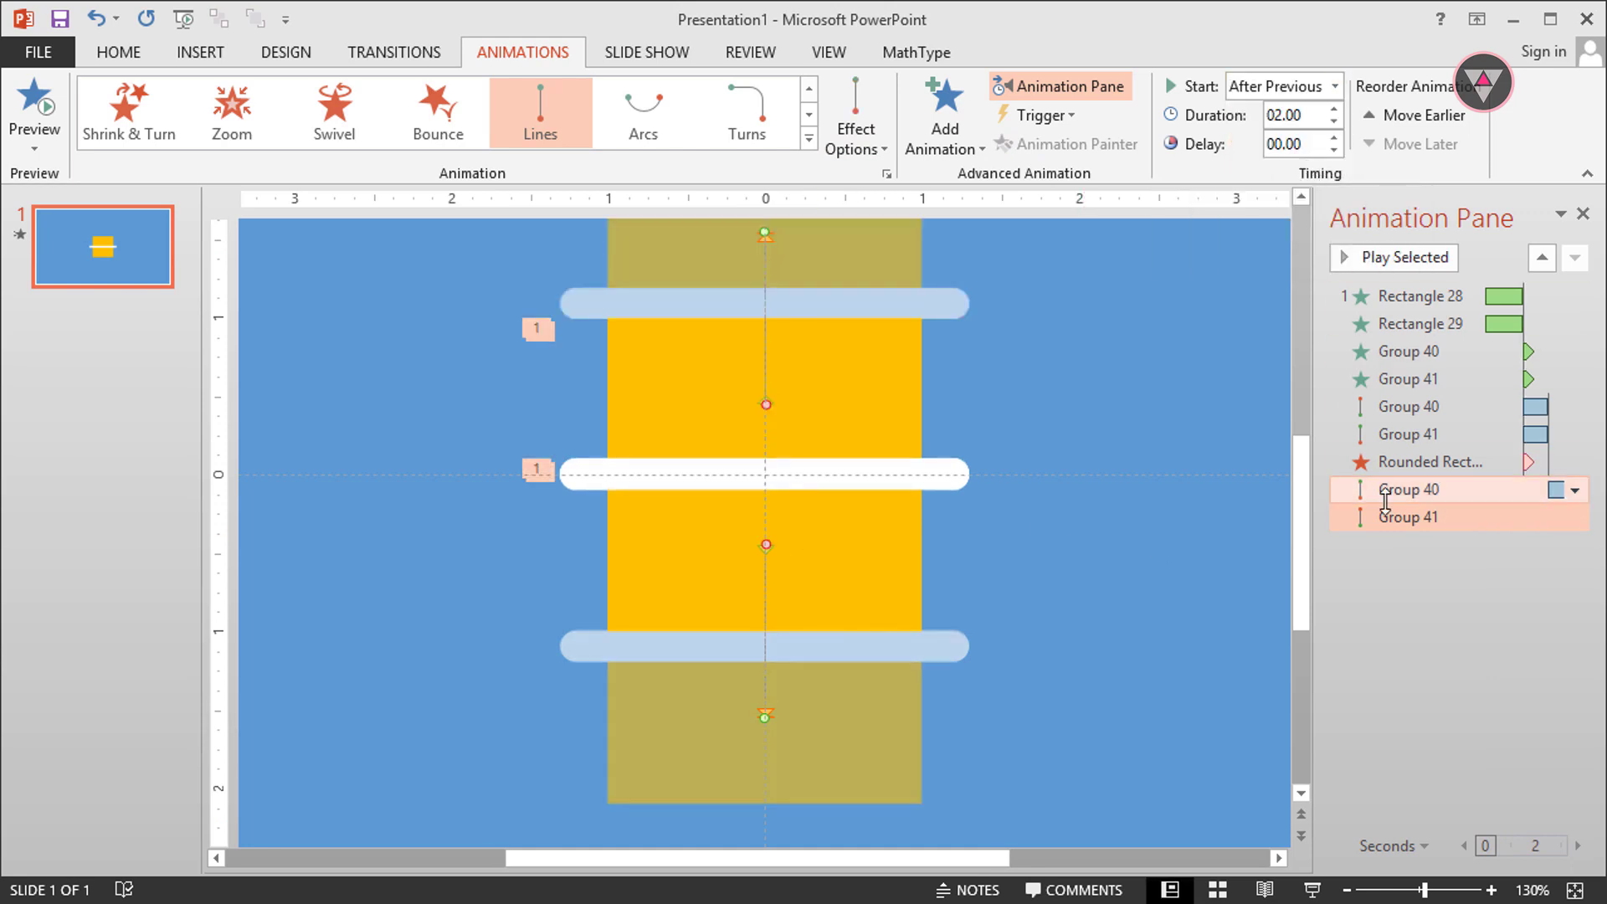
pyautogui.hotkey('ctrl', 'z')
# Preview all the slide's animations, then select the top yellow group and the white bar.
pyautogui.keyDown('ctrl'); pyautogui.click(1423, 501); pyautogui.keyUp('ctrl')
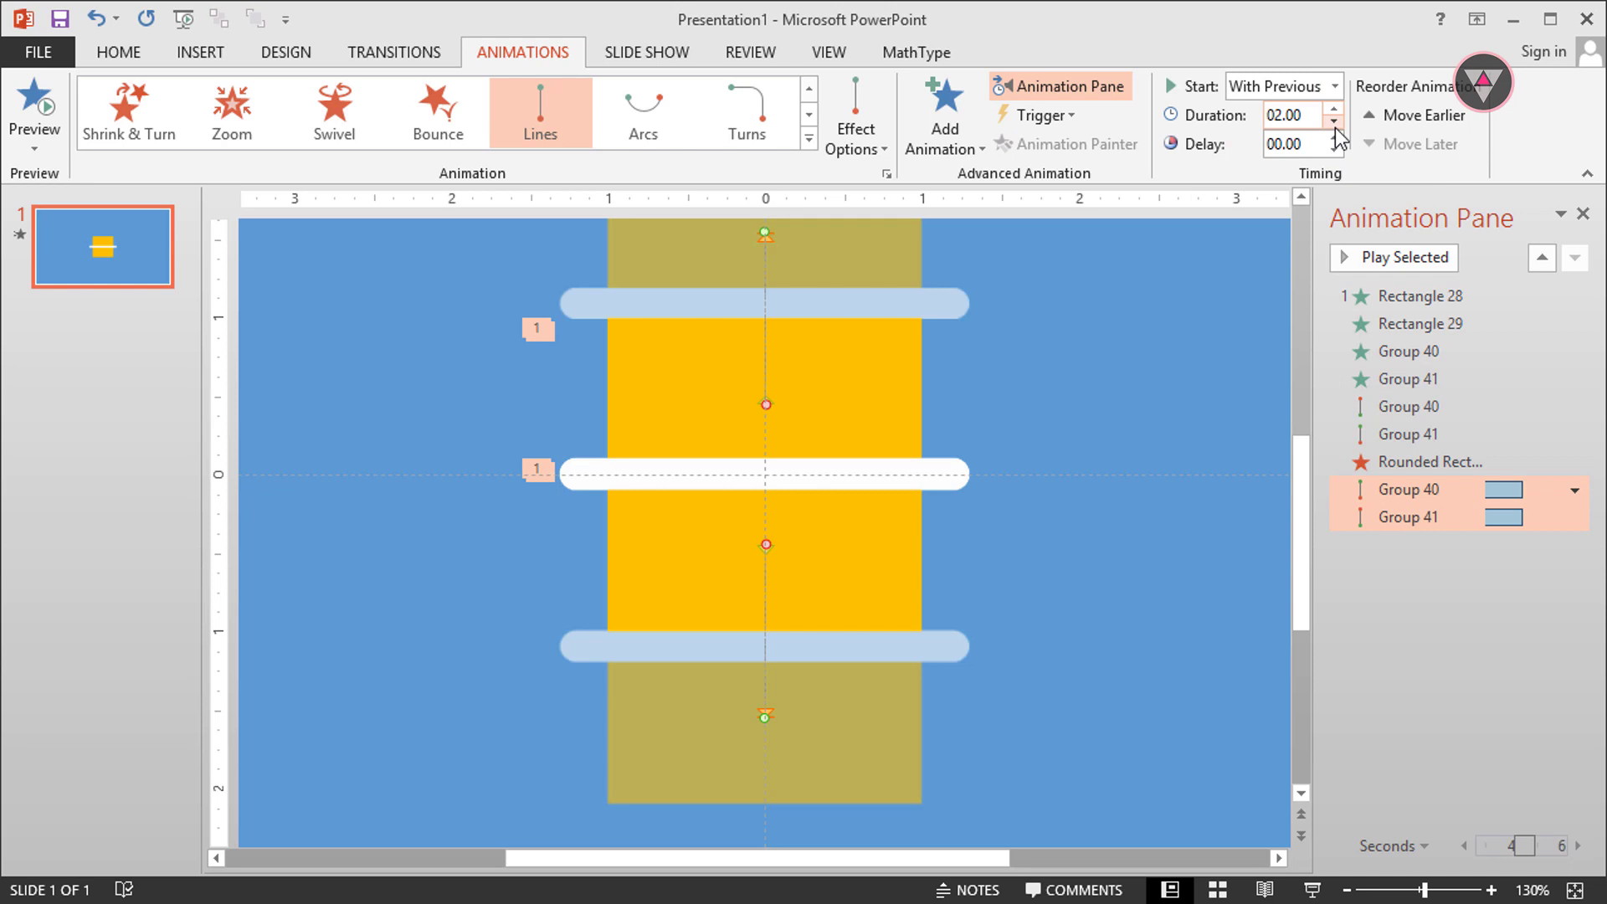
pyautogui.click(1471, 615)
pyautogui.click(1381, 259)
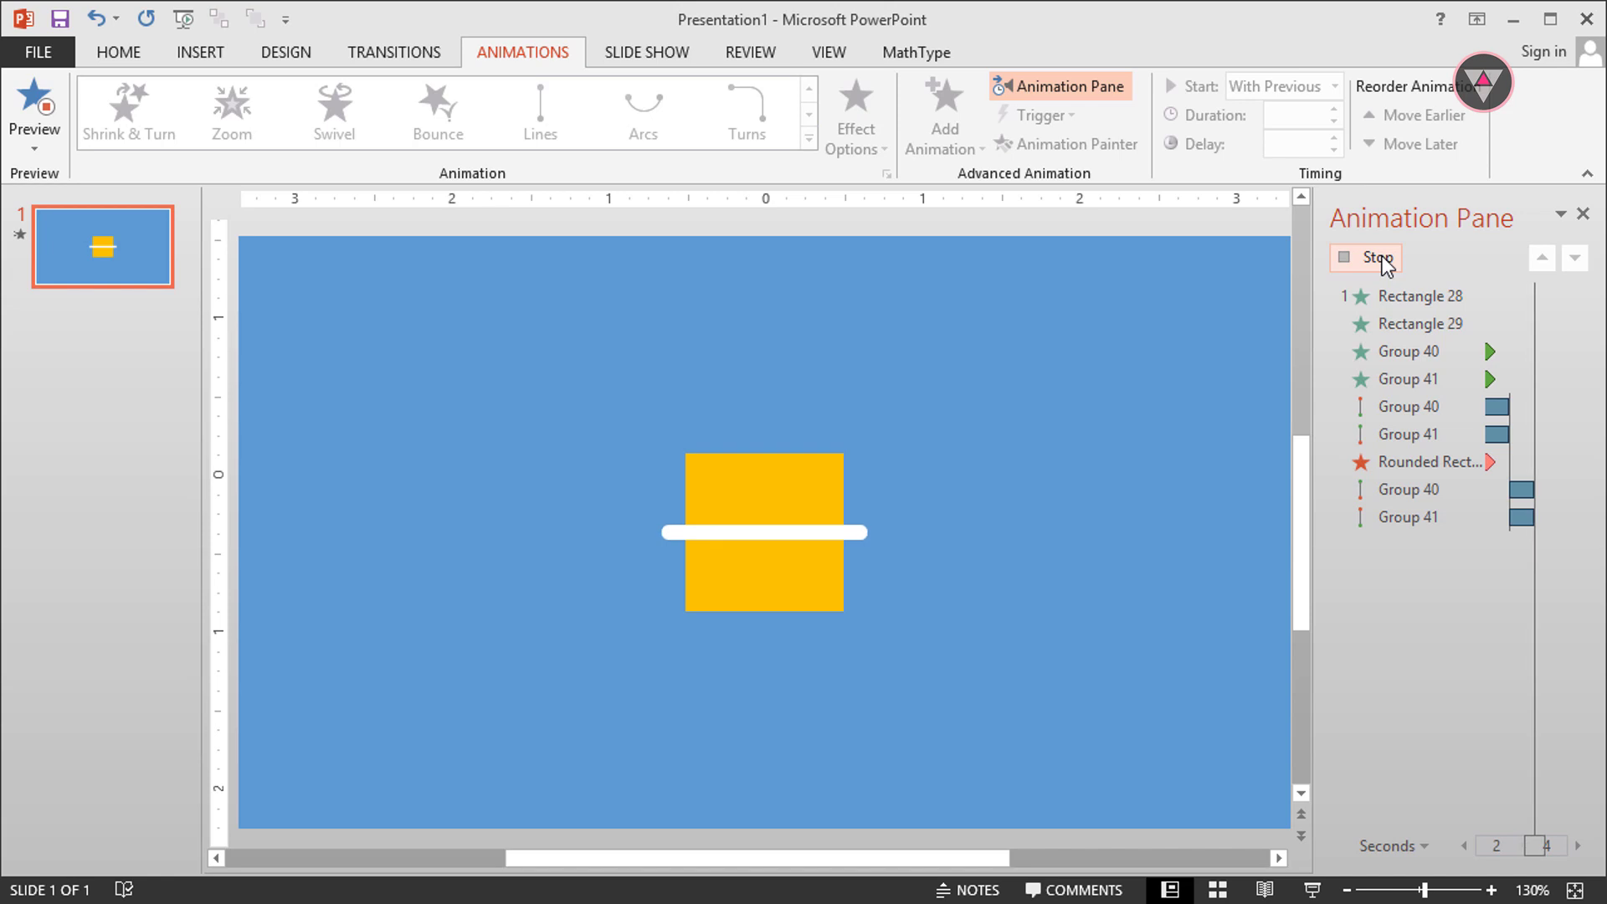
pyautogui.click(844, 429)
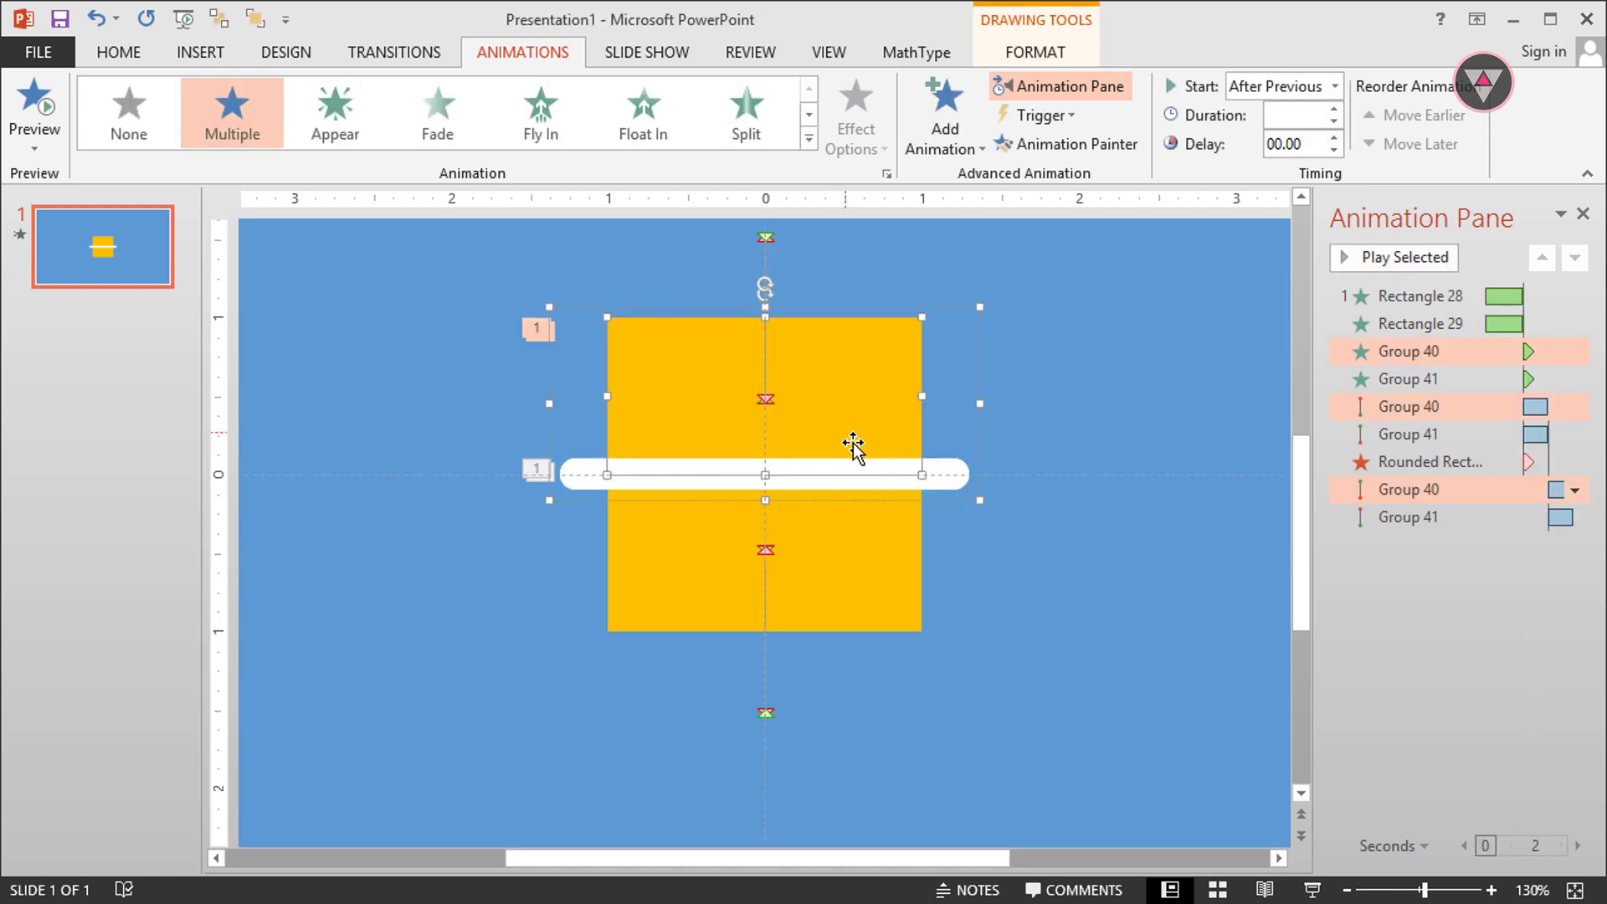
pyautogui.click(955, 475)
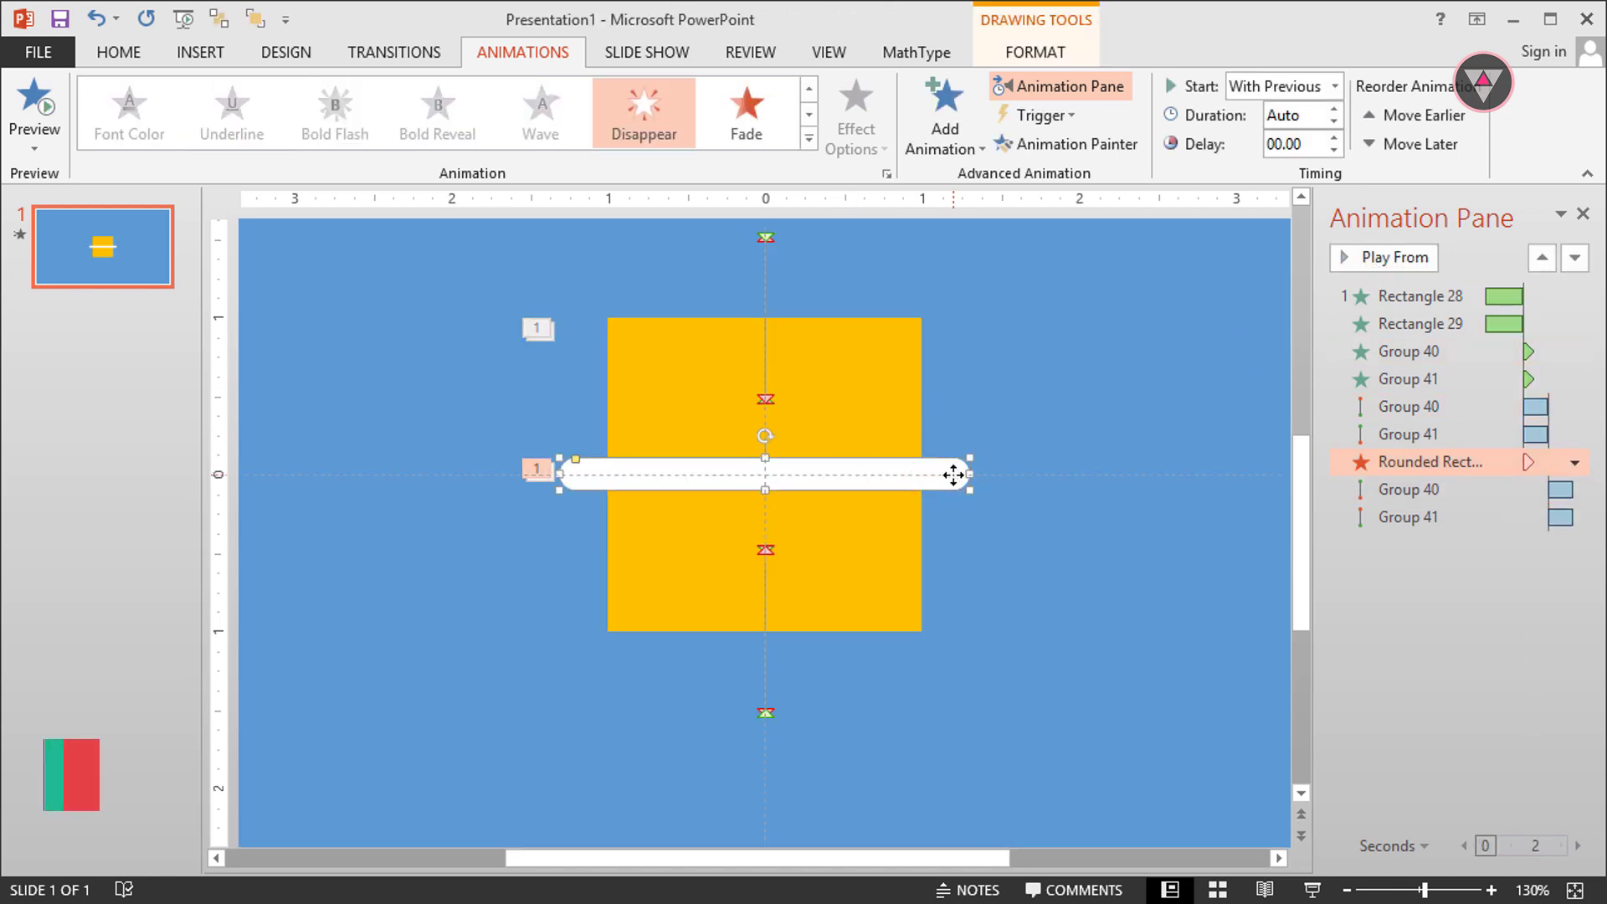
# Give the white bar an Appear entrance and a Spin emphasis effect.
pyautogui.click(975, 149)
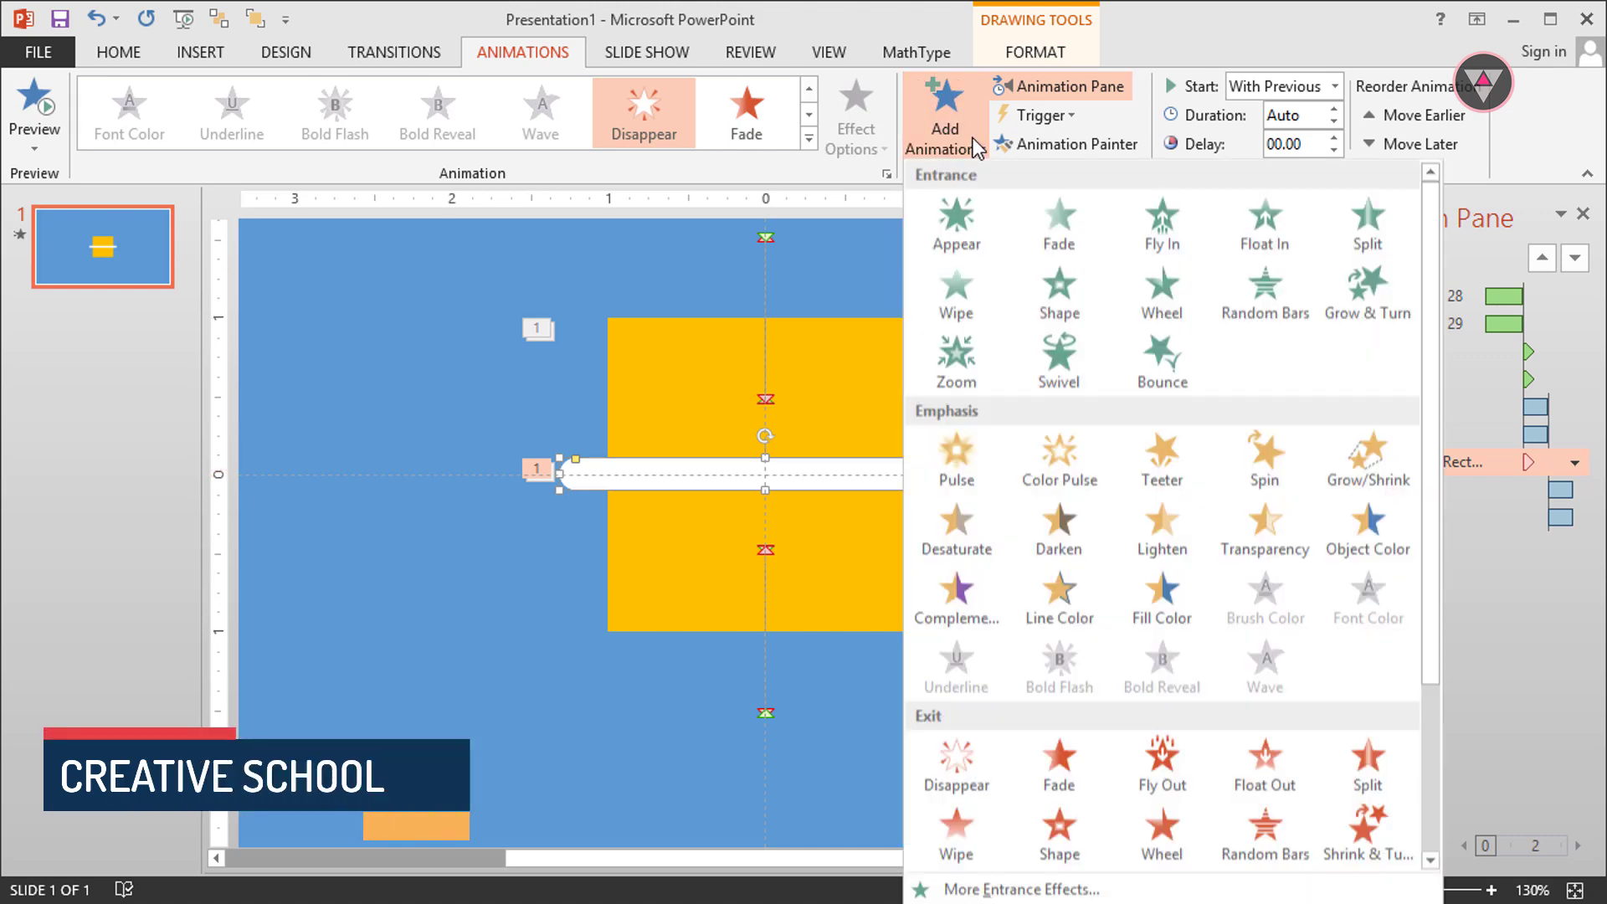
pyautogui.click(973, 219)
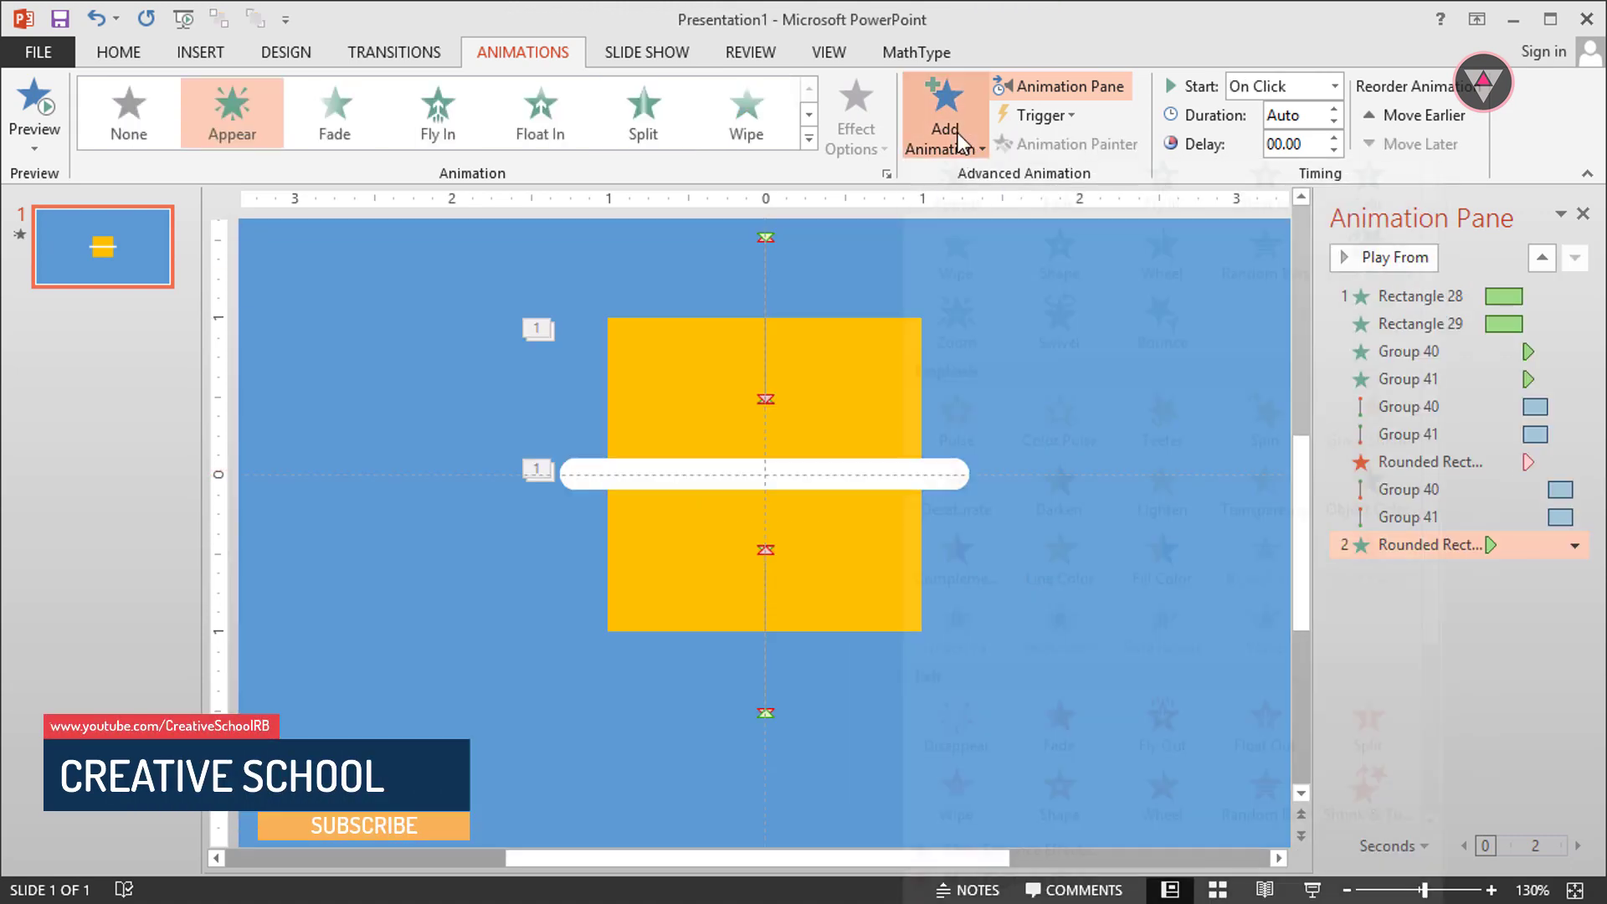
pyautogui.click(945, 126)
pyautogui.click(1252, 464)
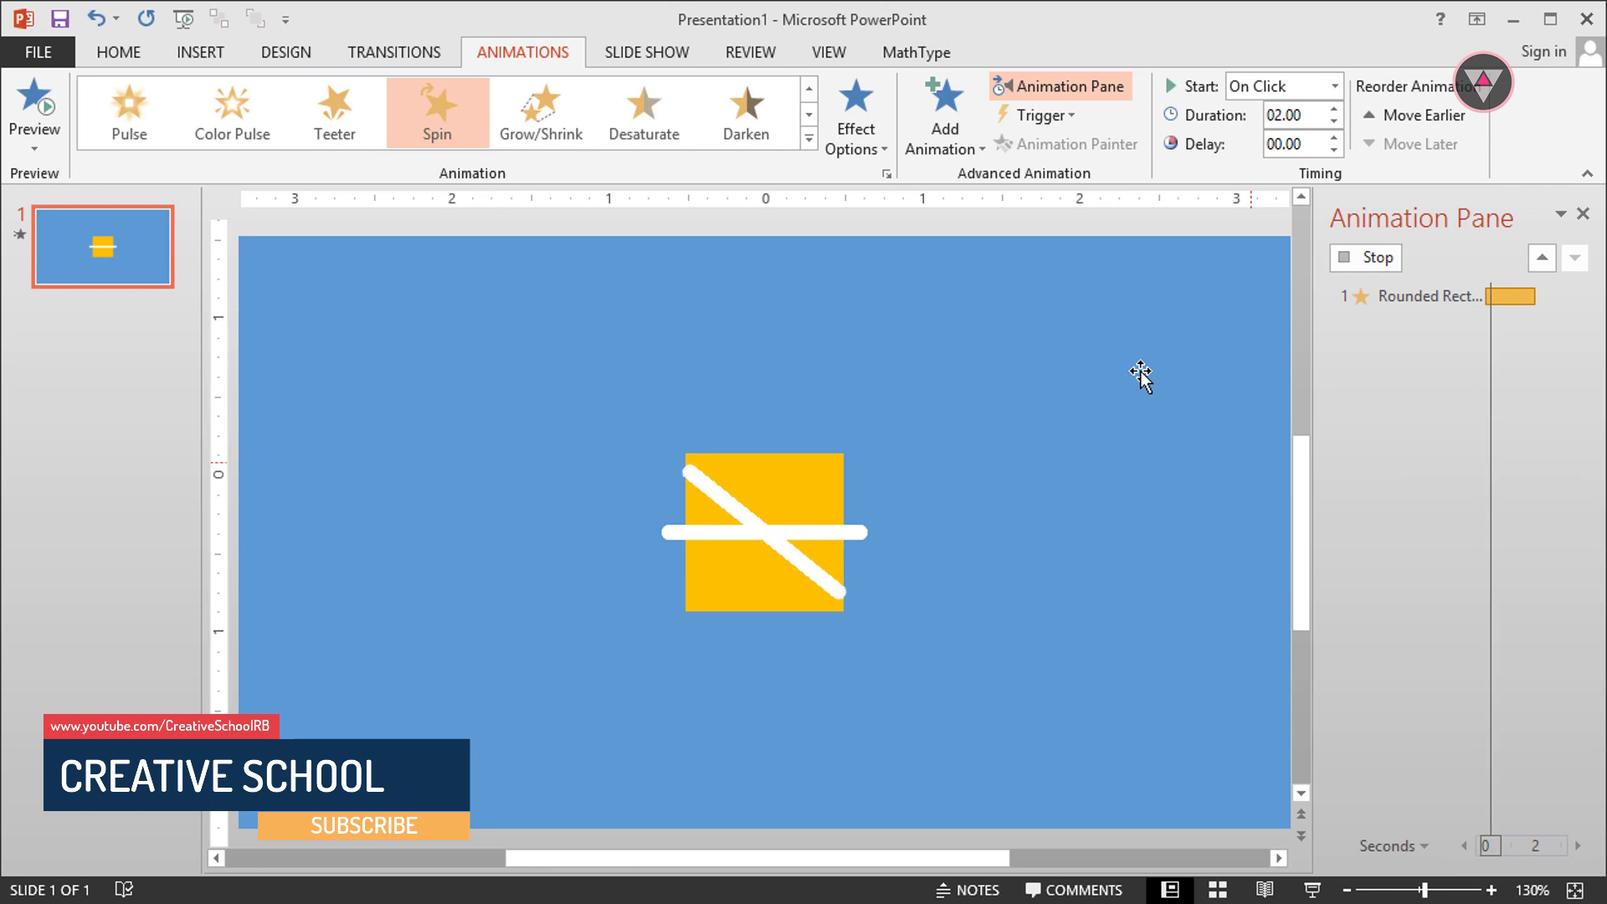
# Set the Spin to a 90° counterclockwise quarter turn lasting 0.5 seconds, and confirm its settings.
pyautogui.click(865, 147)
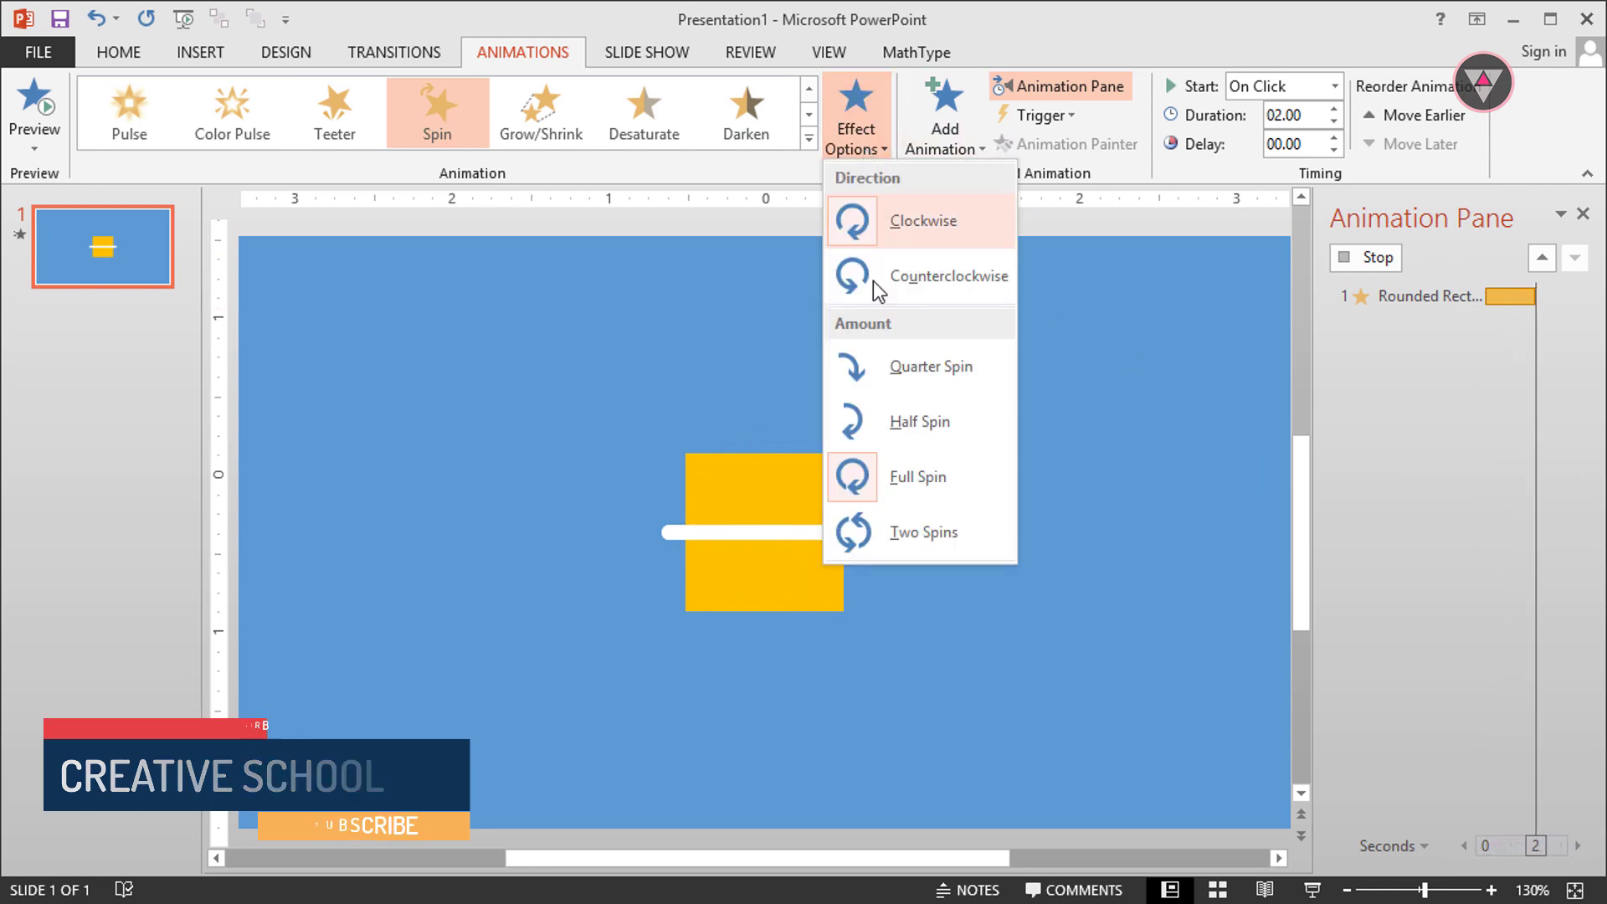
pyautogui.click(872, 363)
pyautogui.click(872, 149)
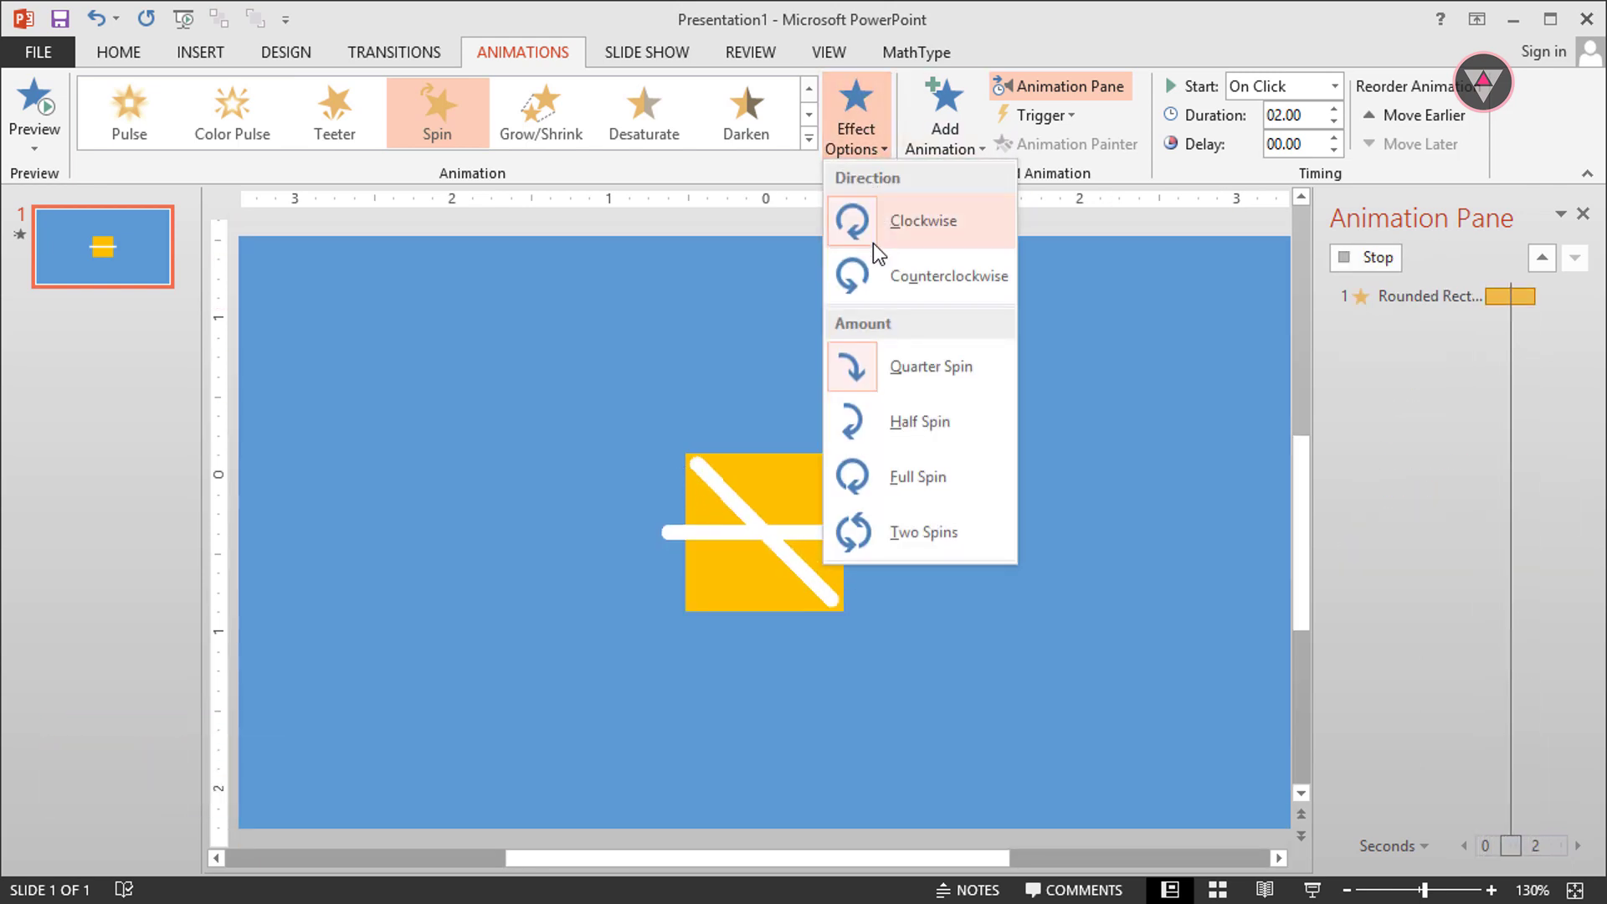
pyautogui.click(872, 276)
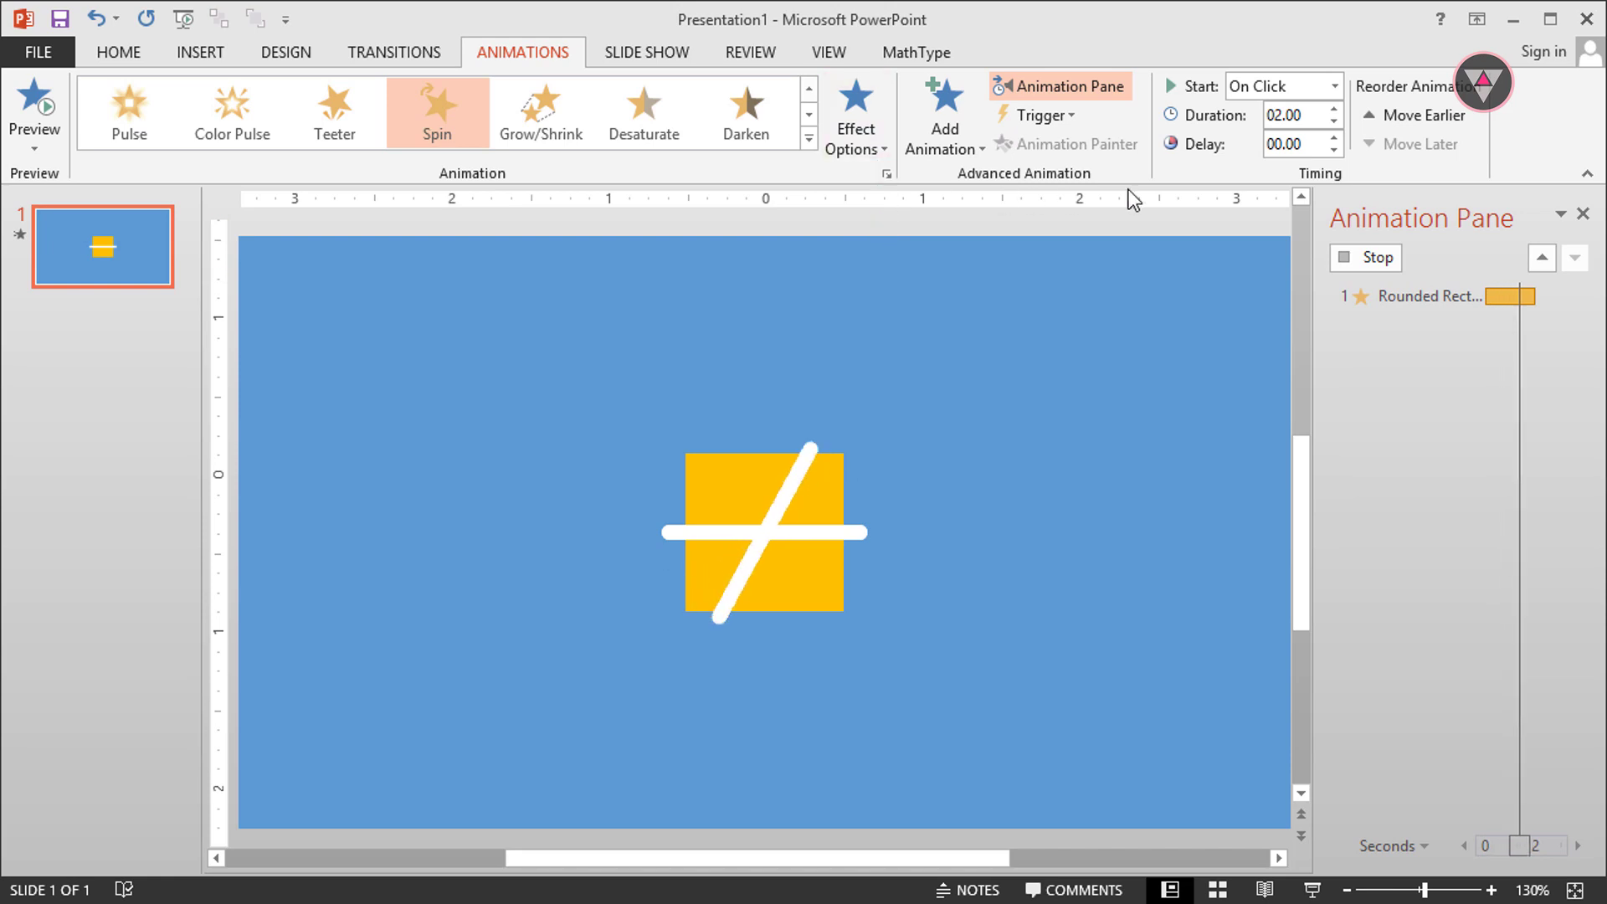
pyautogui.click(1333, 122)
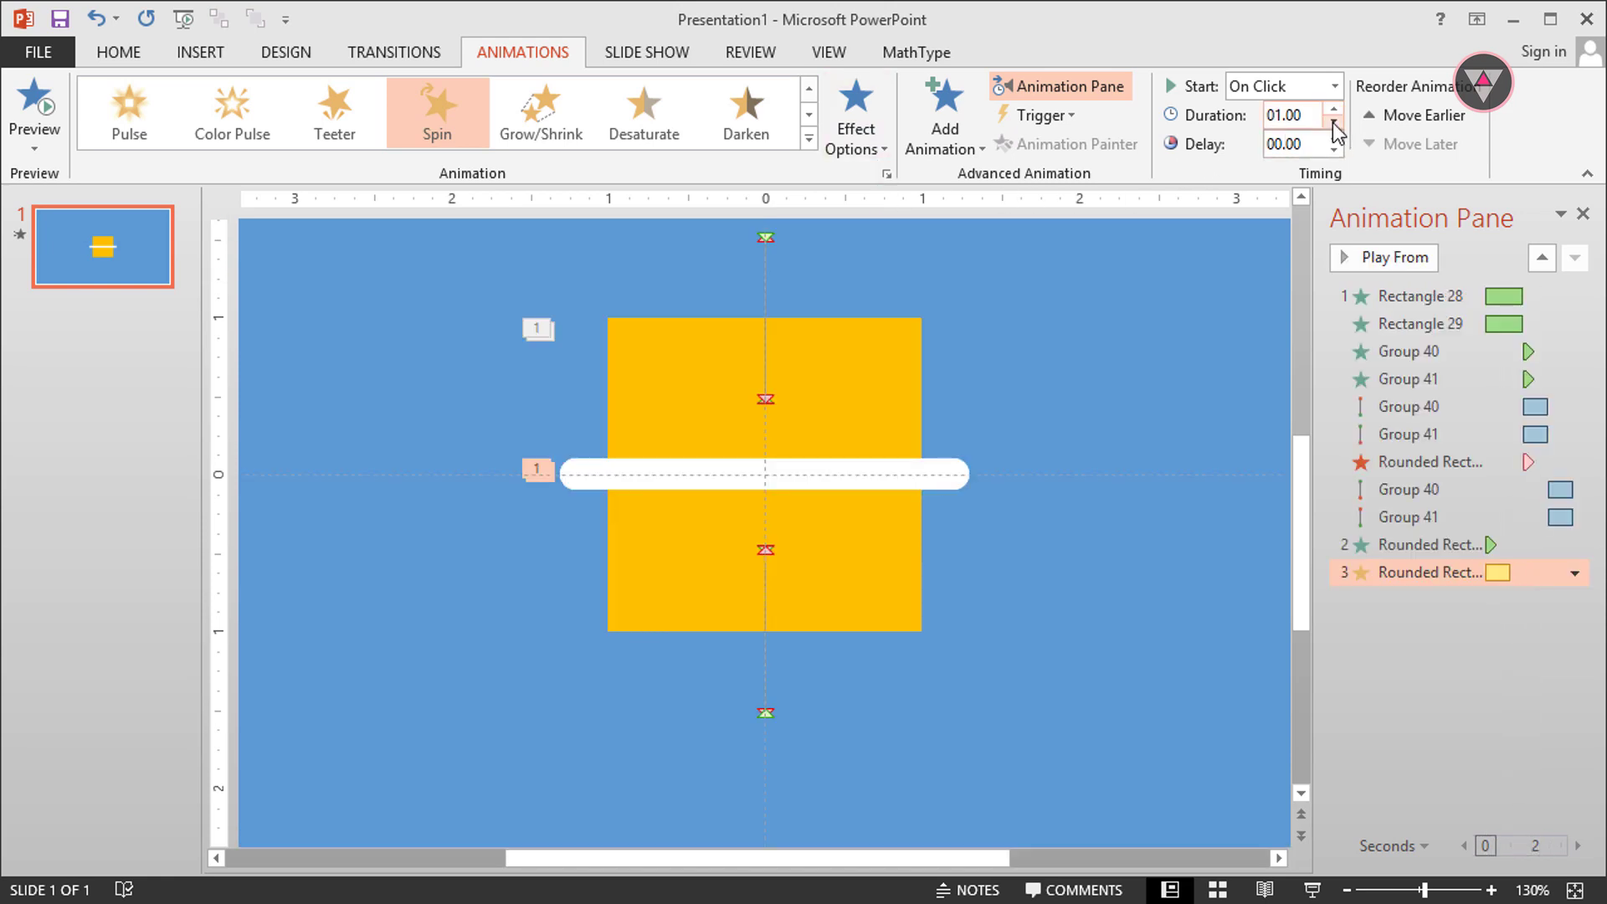
pyautogui.doubleClick(1411, 571)
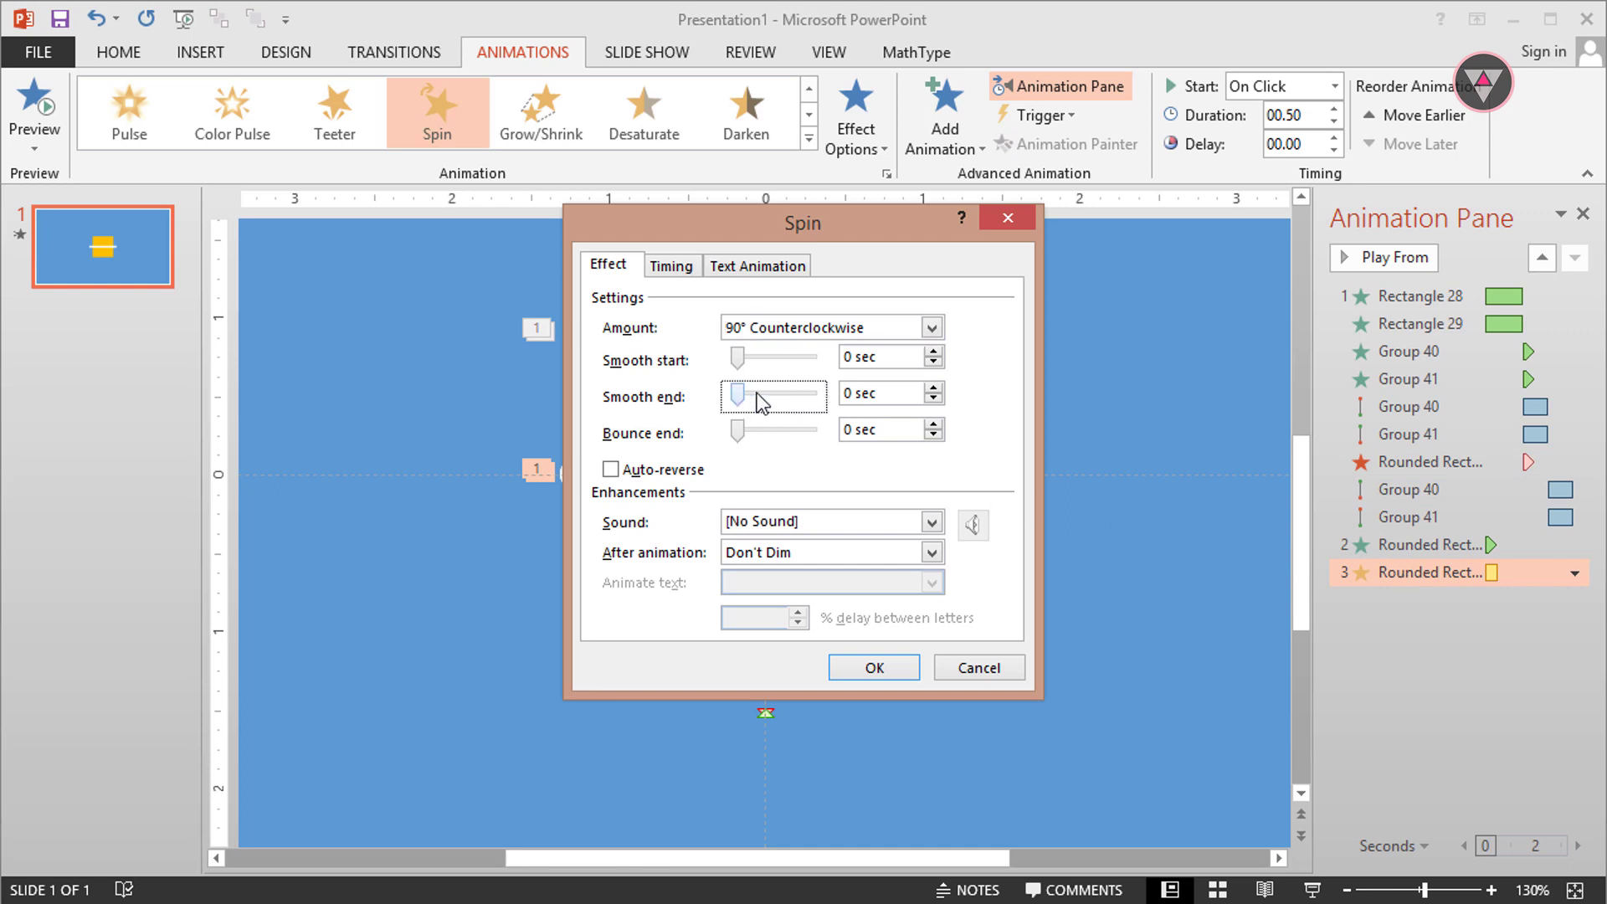
pyautogui.click(876, 668)
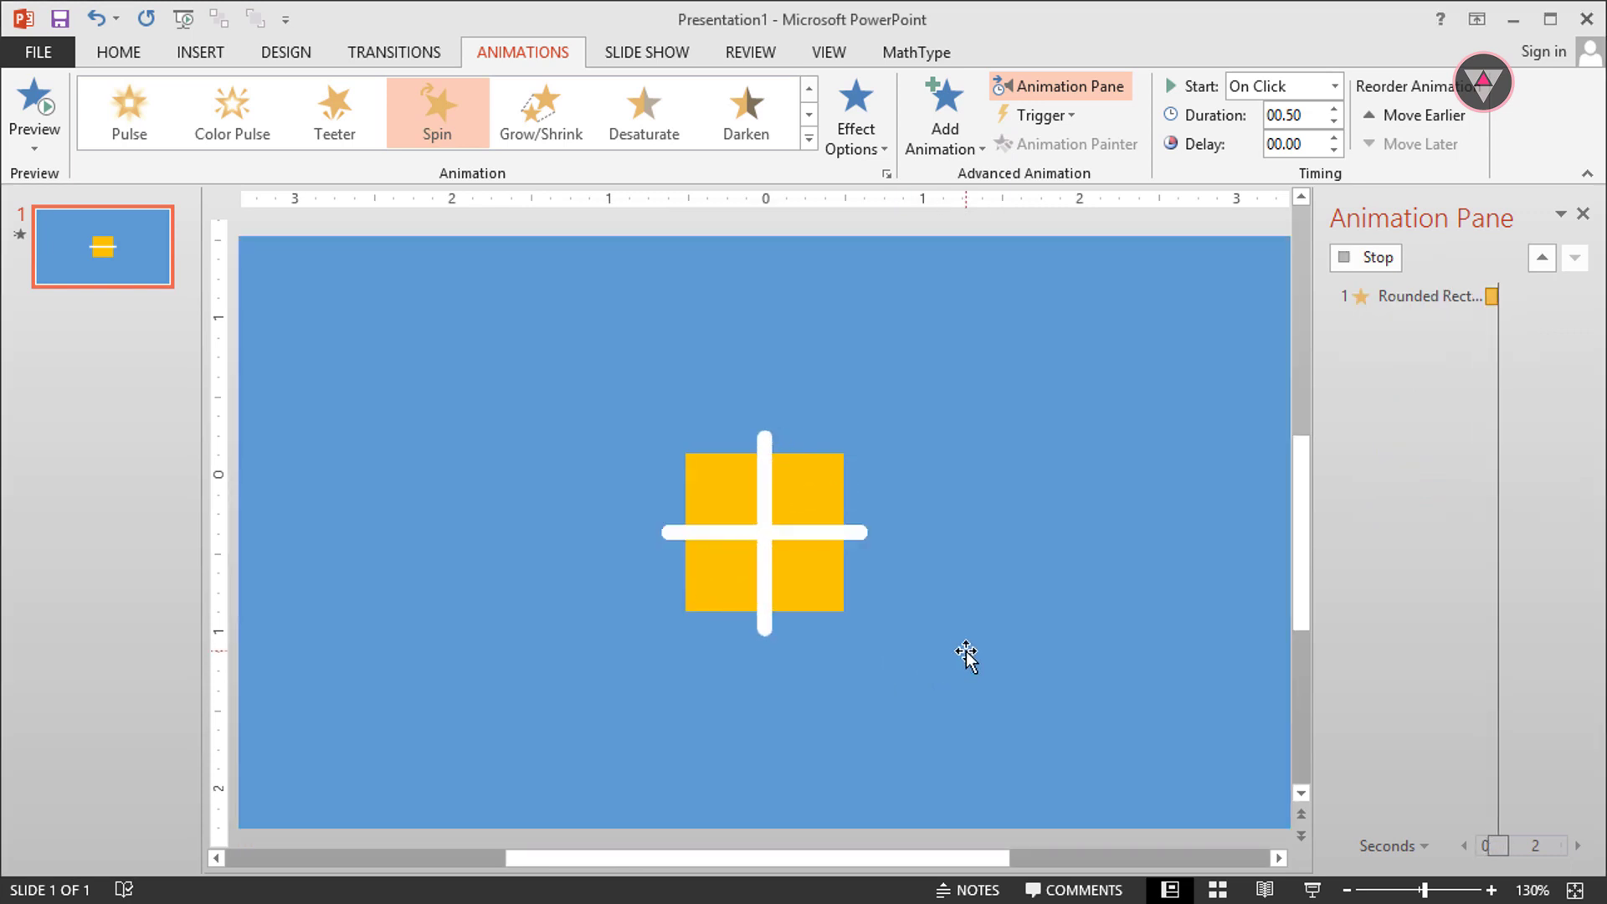
pyautogui.keyDown('ctrl'); pyautogui.click(1419, 545); pyautogui.keyUp('ctrl')
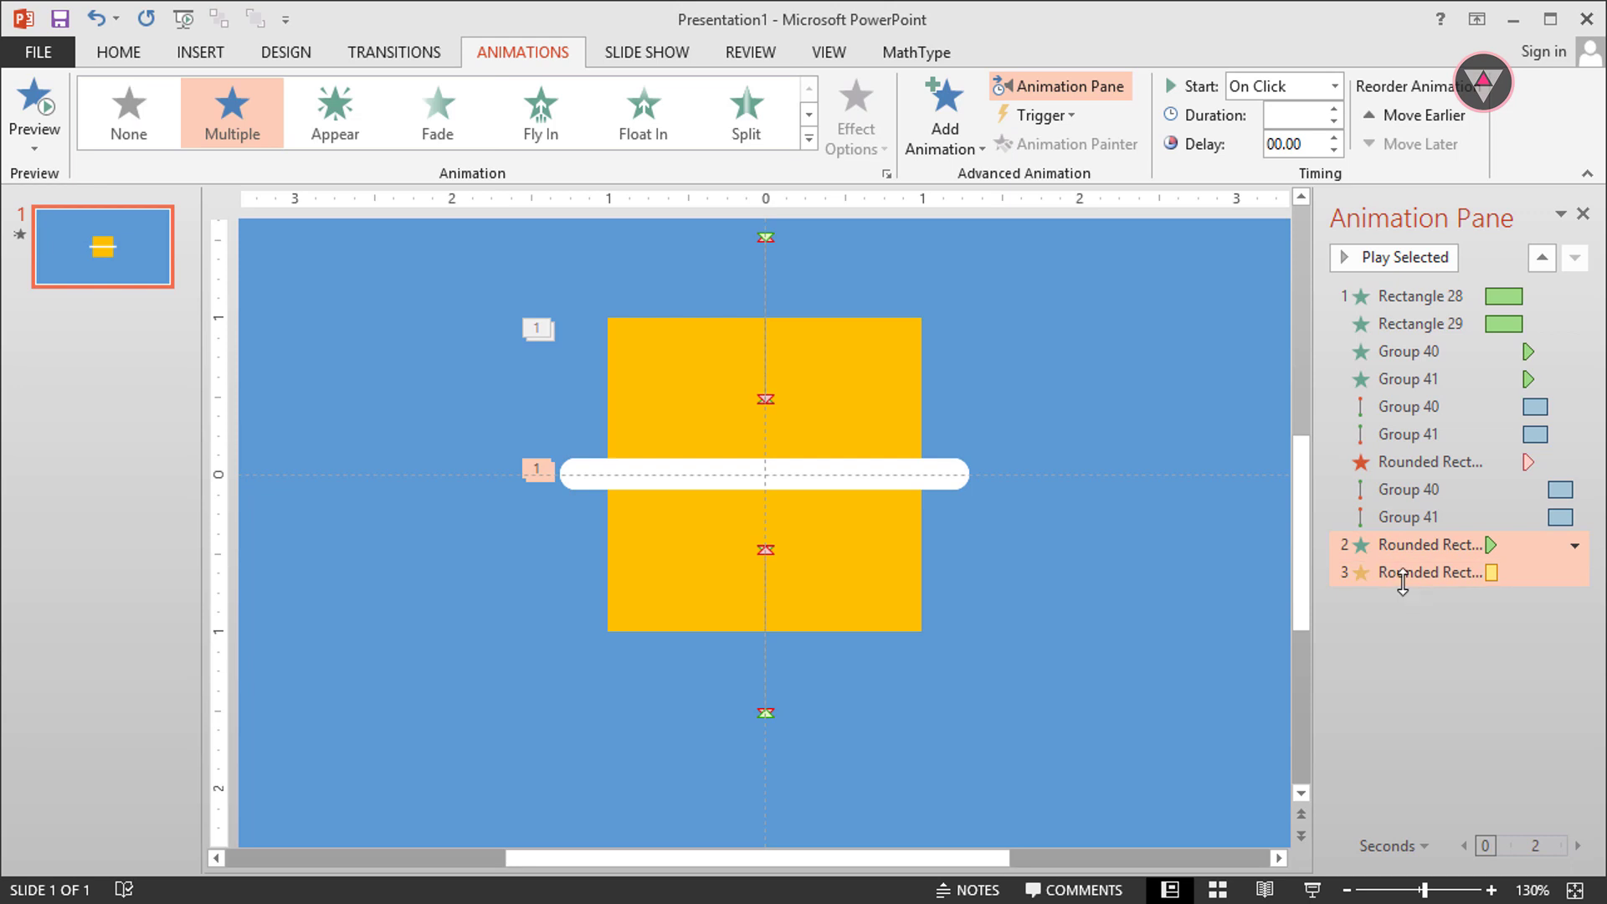
# Make both white bar animations start After Previous and preview the slide.
pyautogui.click(1337, 94)
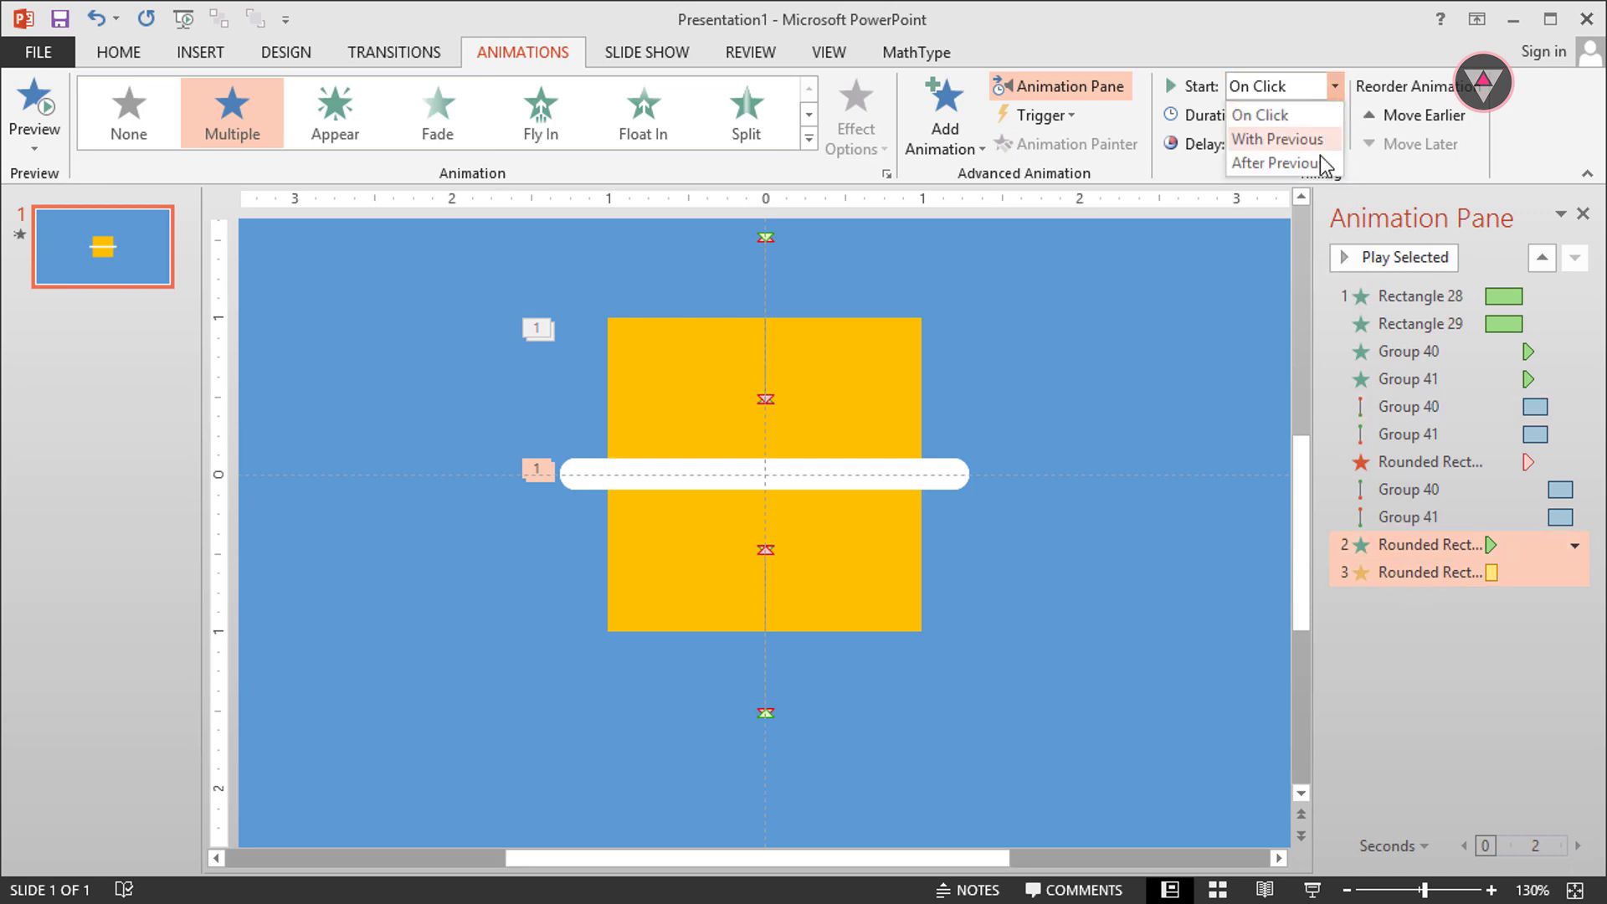
pyautogui.click(1319, 163)
pyautogui.click(1395, 606)
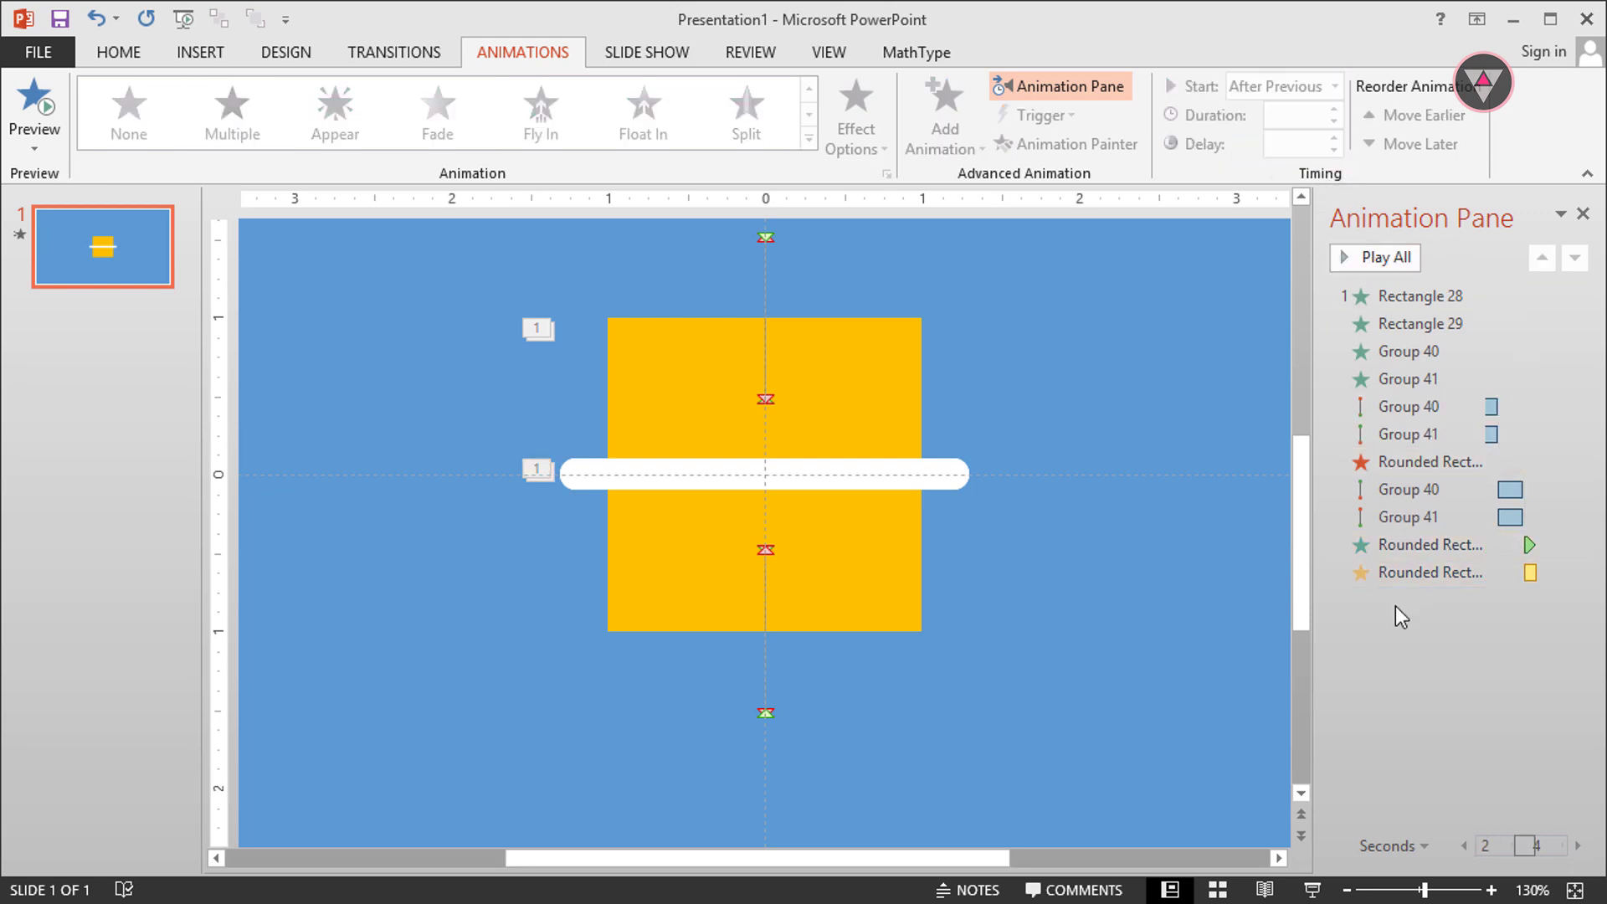
pyautogui.click(1369, 261)
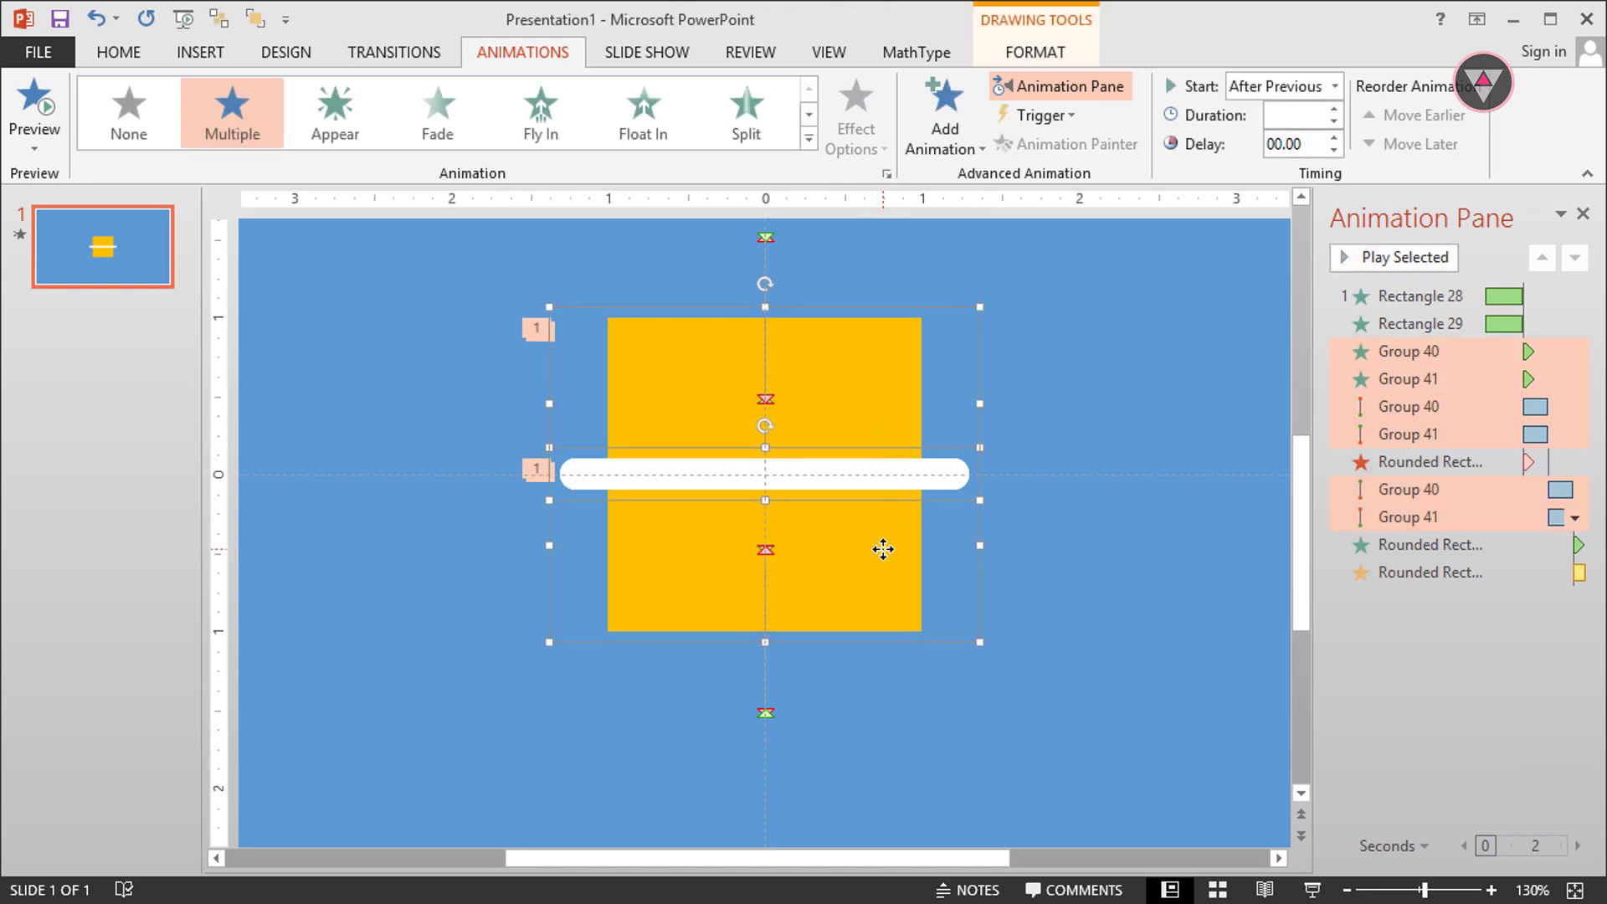
# Add a Disappear exit to both yellow halves starting With Previous, then preview.
pyautogui.click(945, 118)
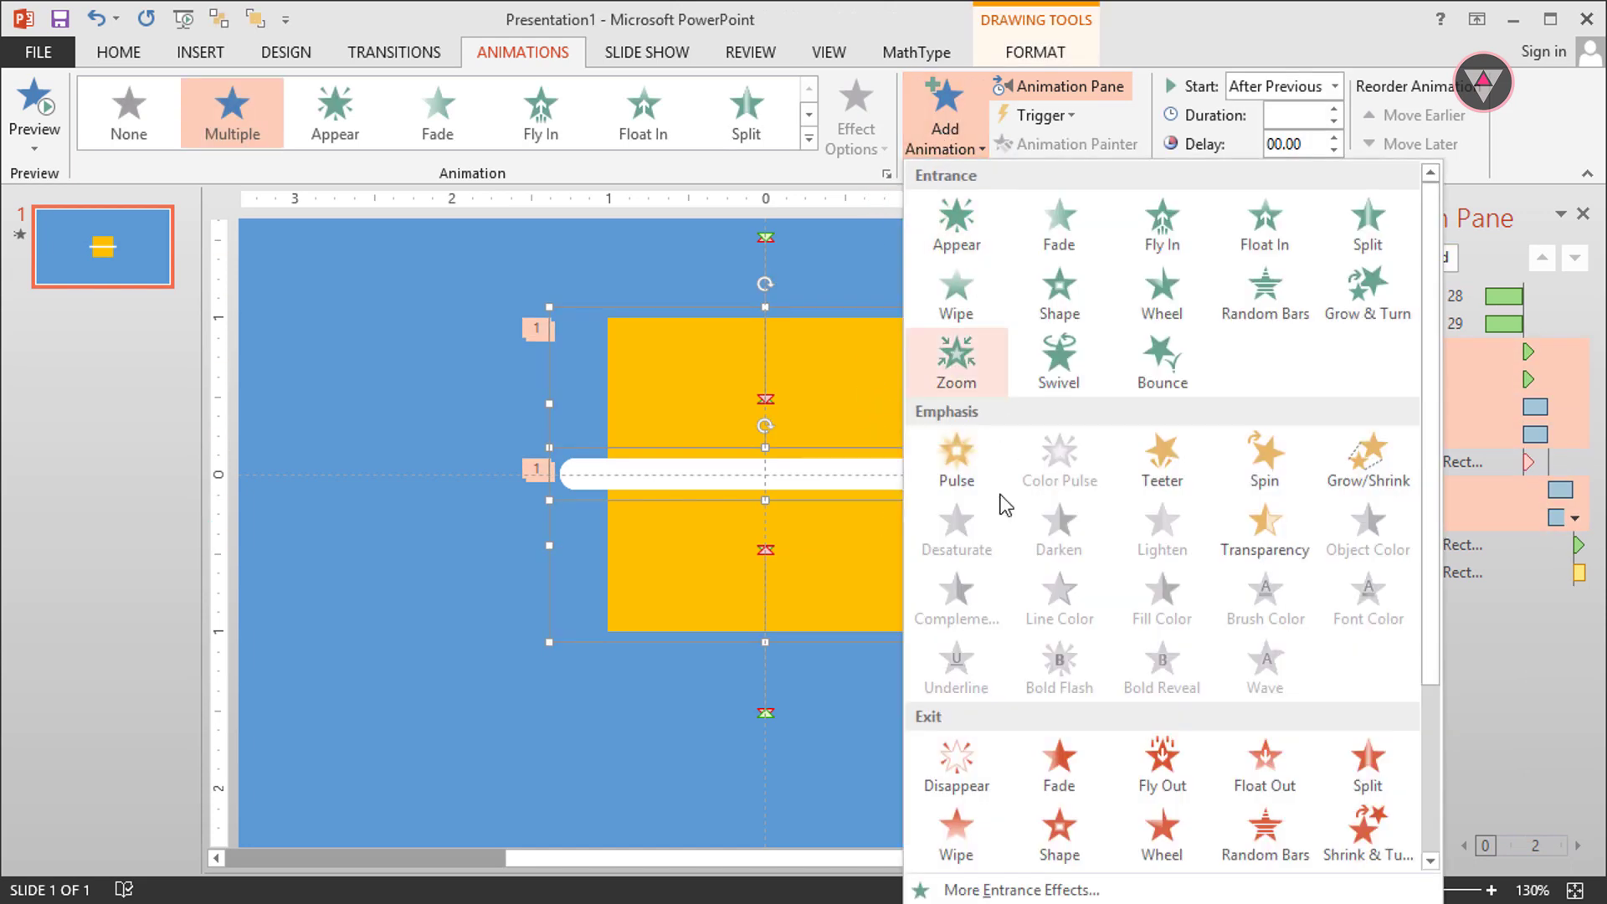
pyautogui.click(955, 758)
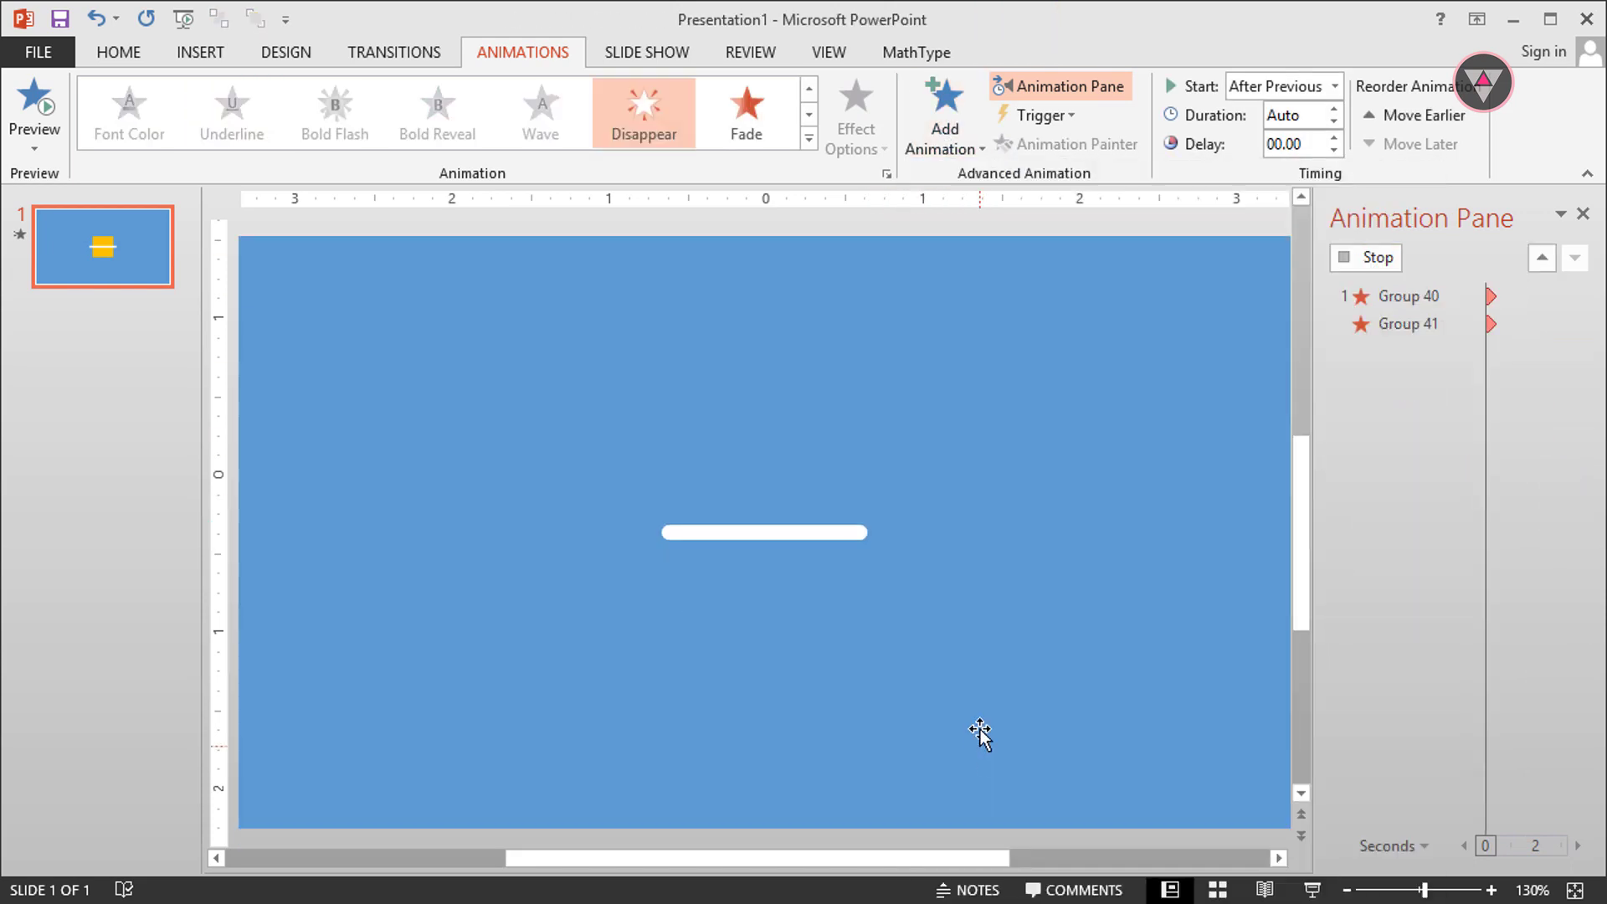
pyautogui.click(1325, 88)
pyautogui.click(1297, 161)
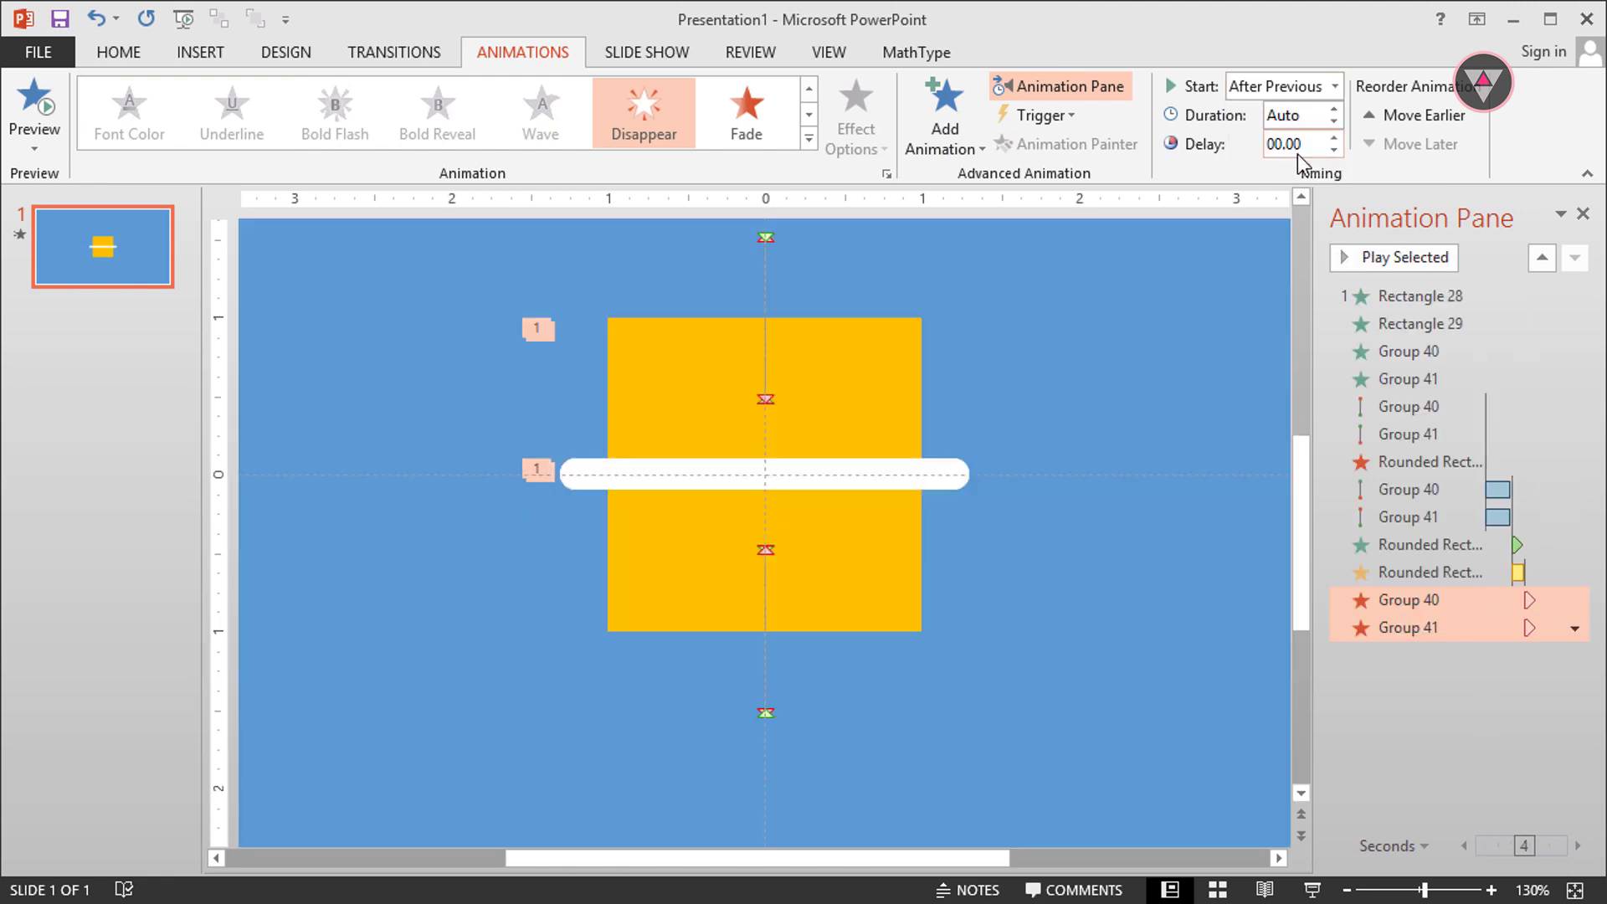
pyautogui.click(1336, 86)
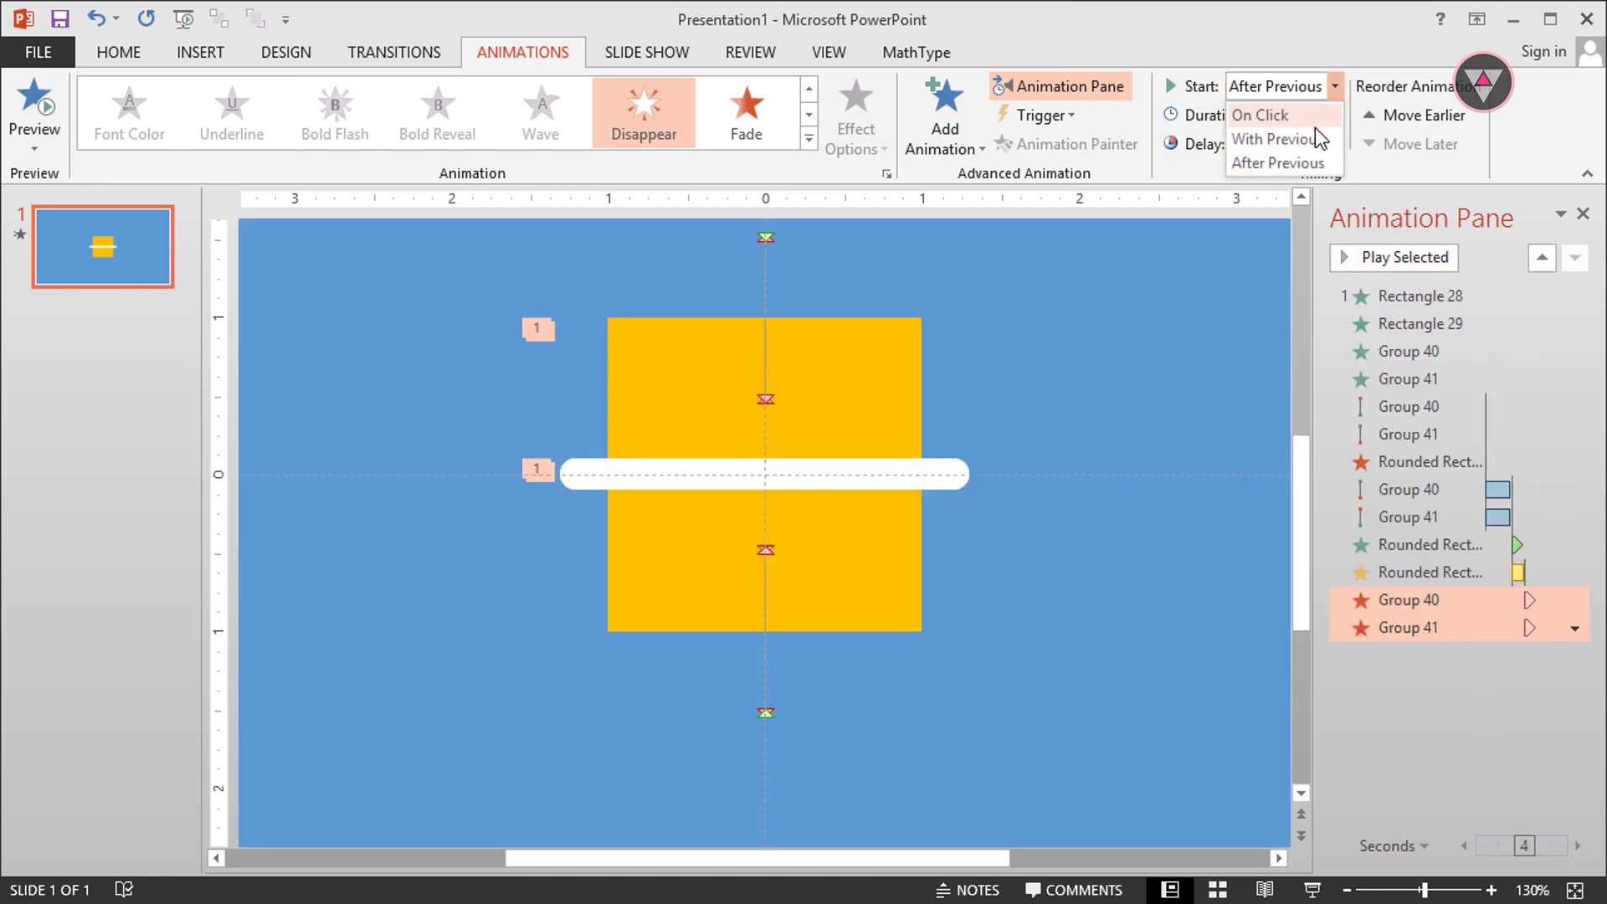
pyautogui.click(1289, 133)
pyautogui.click(1428, 677)
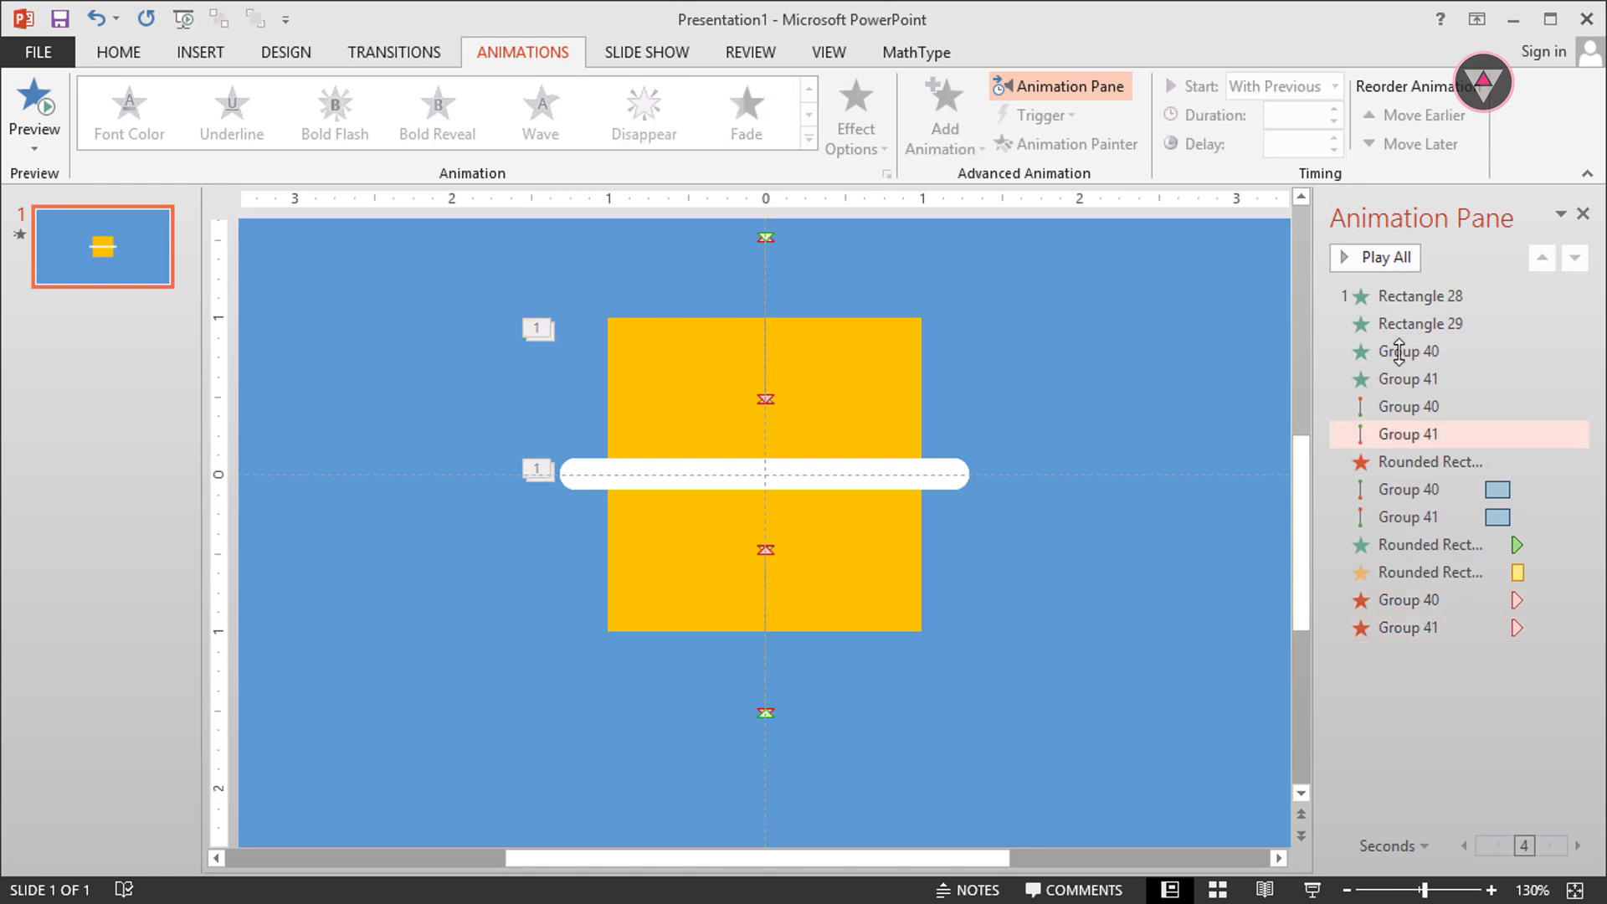
pyautogui.click(1403, 268)
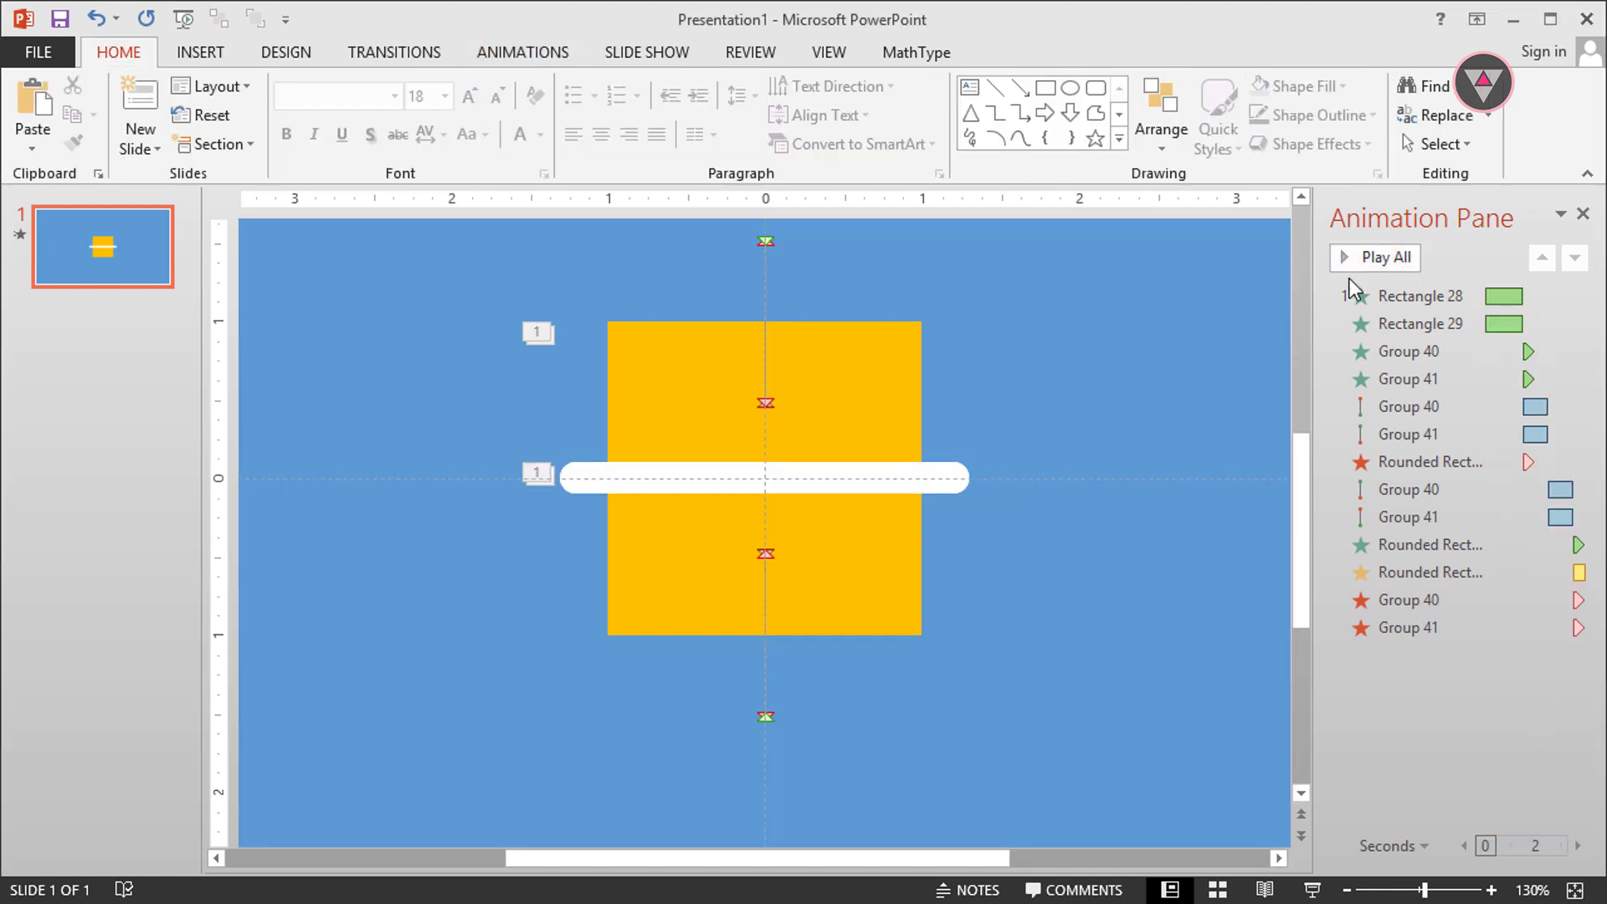
# Give the white bar a Disappear exit starting After Previous, then select Groups 40 and 41.
pyautogui.click(956, 471)
pyautogui.click(525, 54)
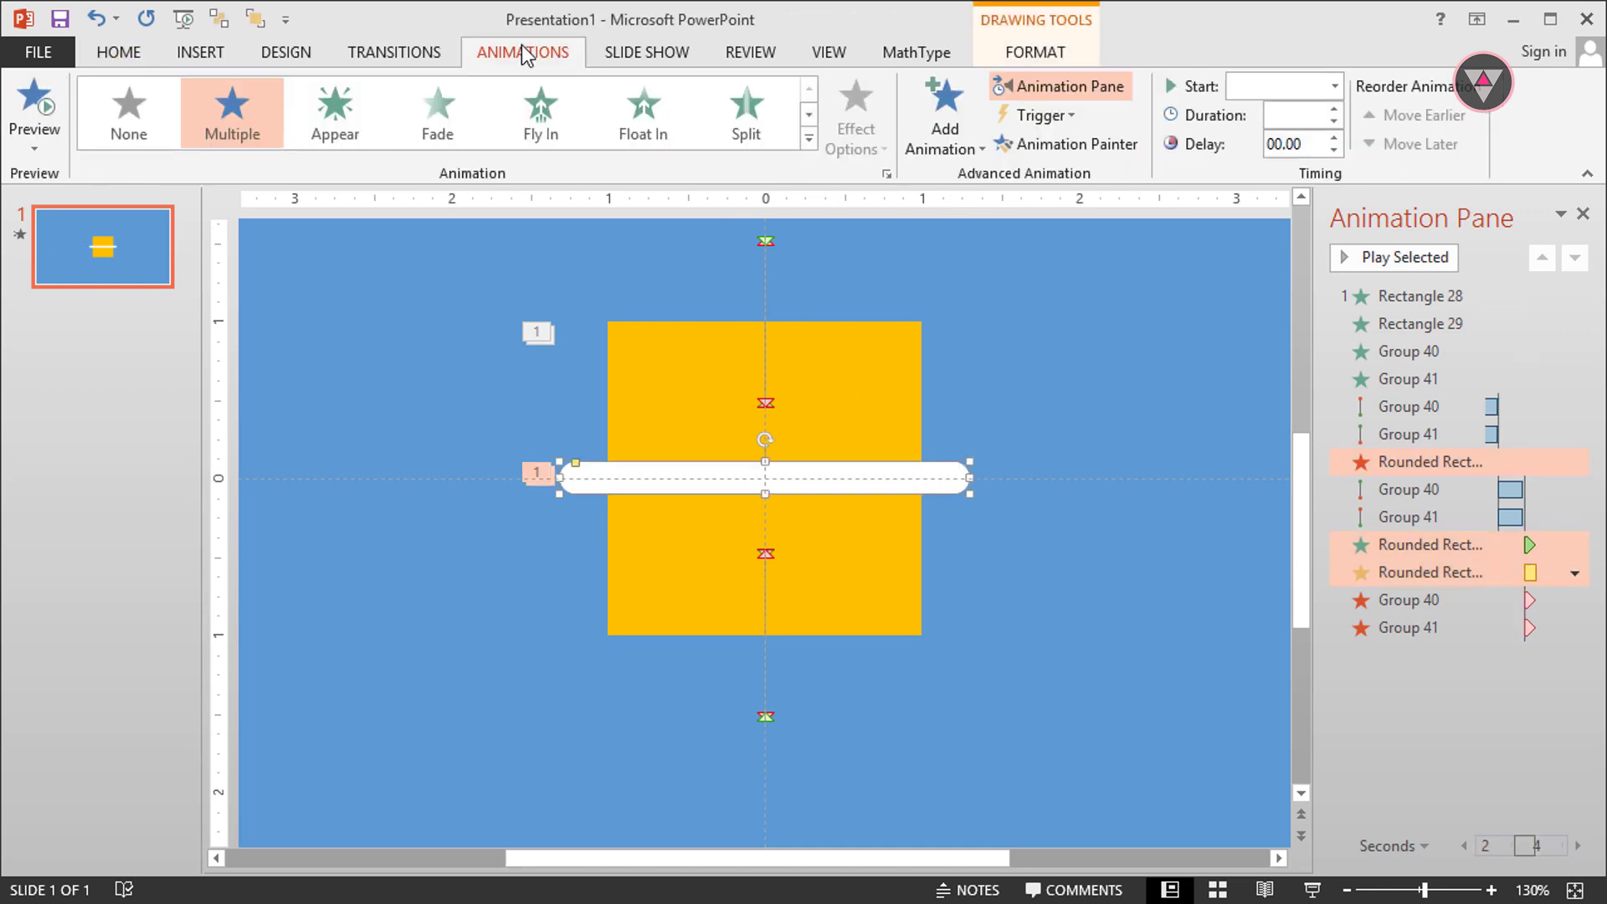
pyautogui.click(941, 128)
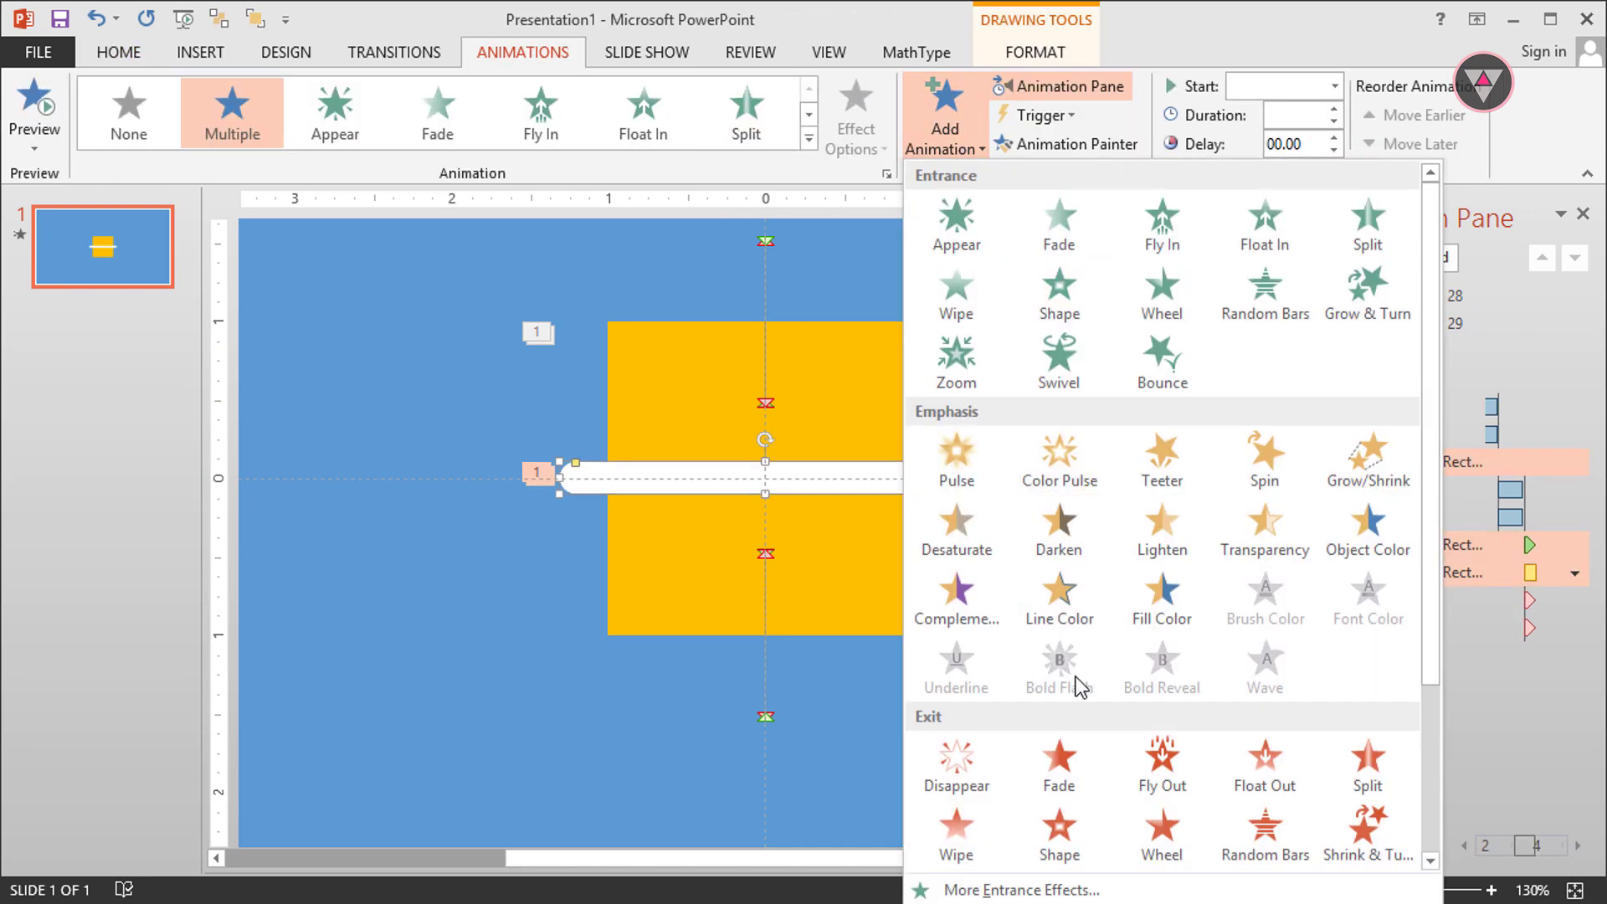
pyautogui.click(963, 748)
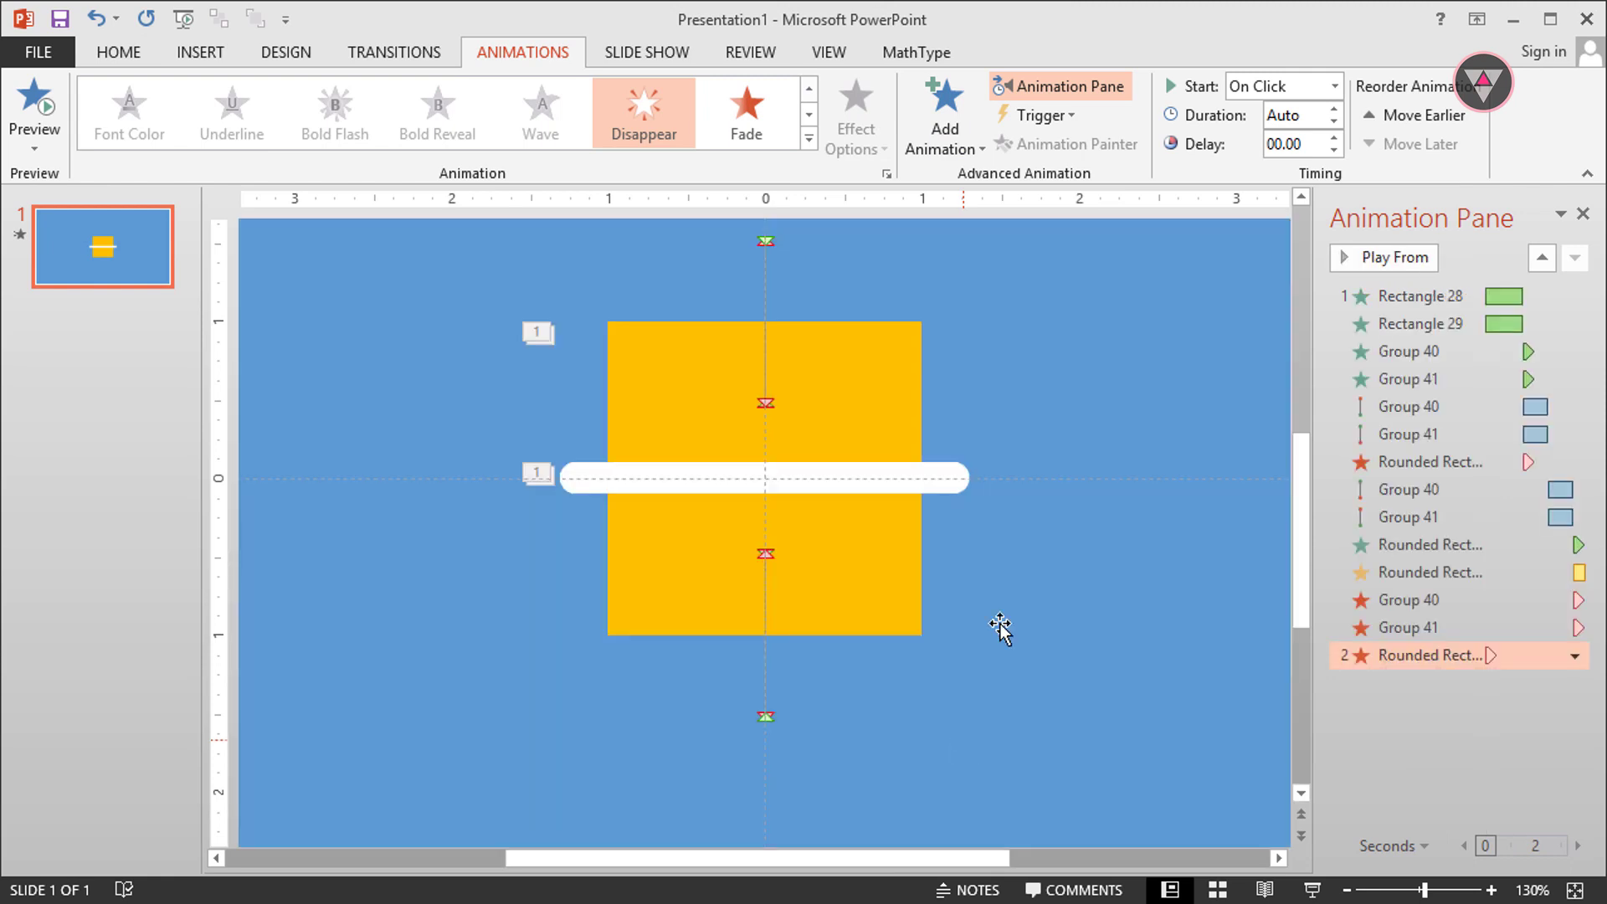
pyautogui.click(1334, 87)
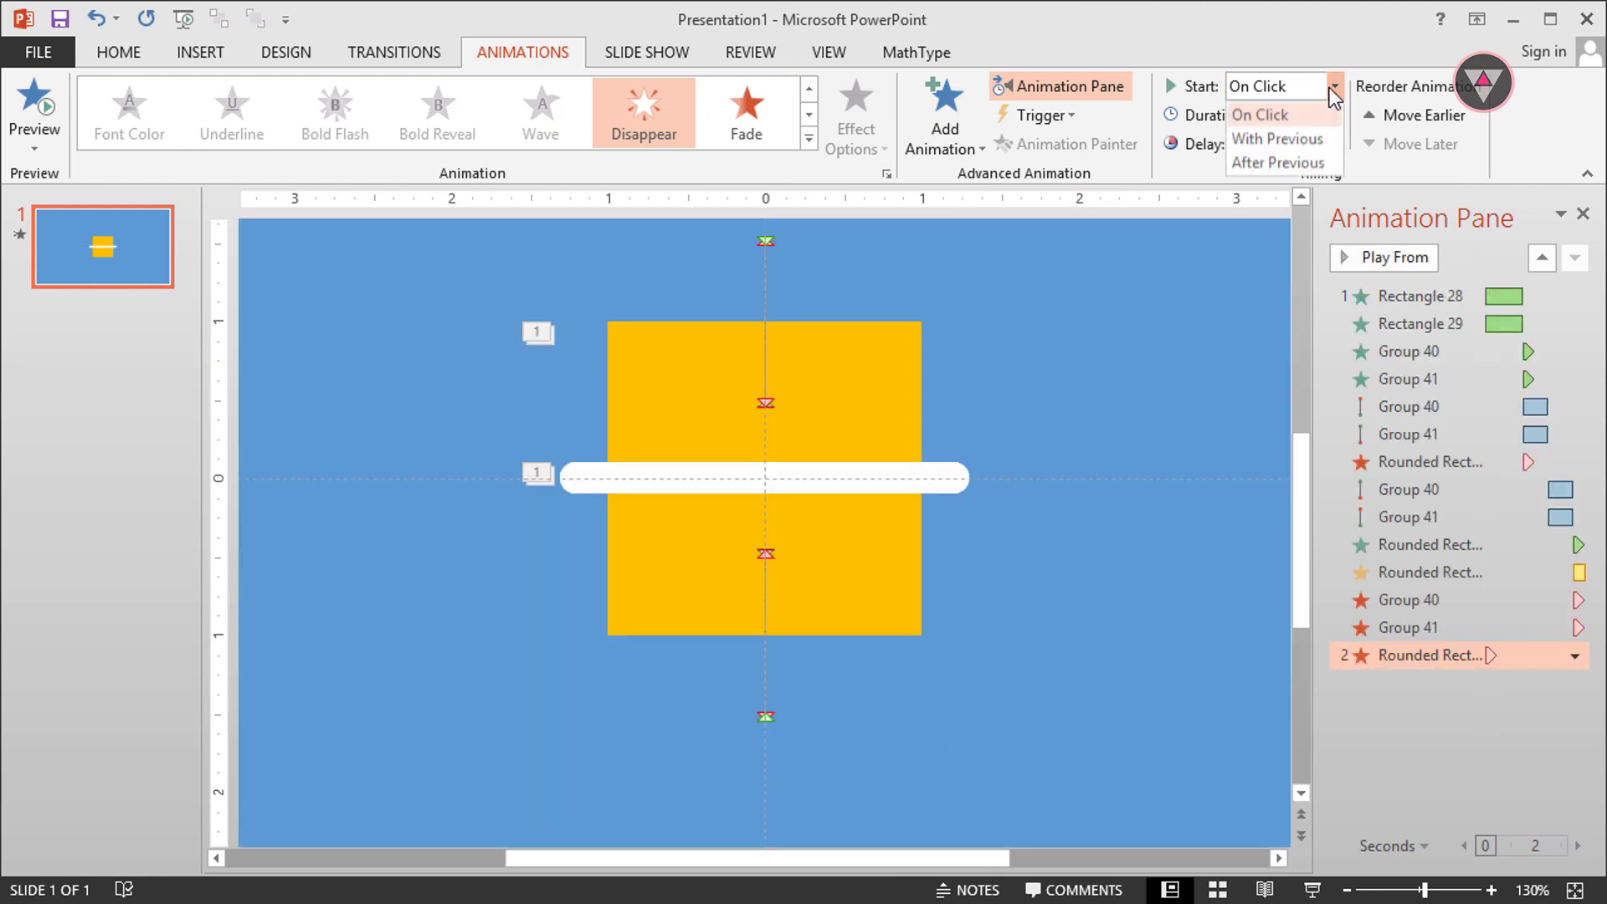
pyautogui.click(1297, 160)
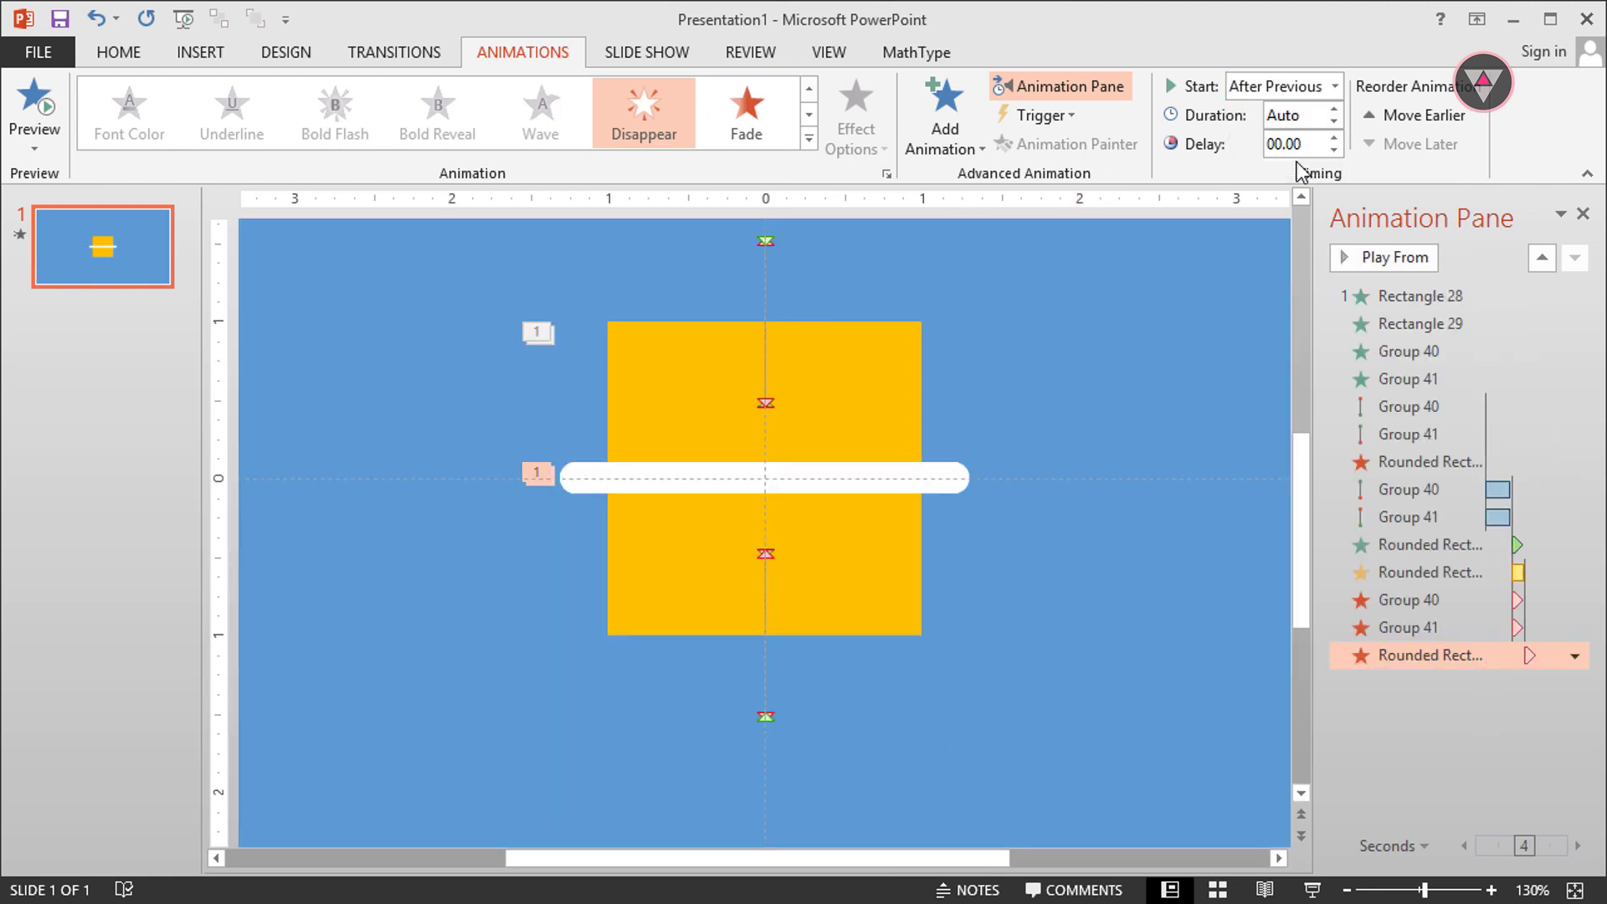
pyautogui.click(883, 386)
pyautogui.keyDown('ctrl'); pyautogui.click(871, 543); pyautogui.keyUp('ctrl')
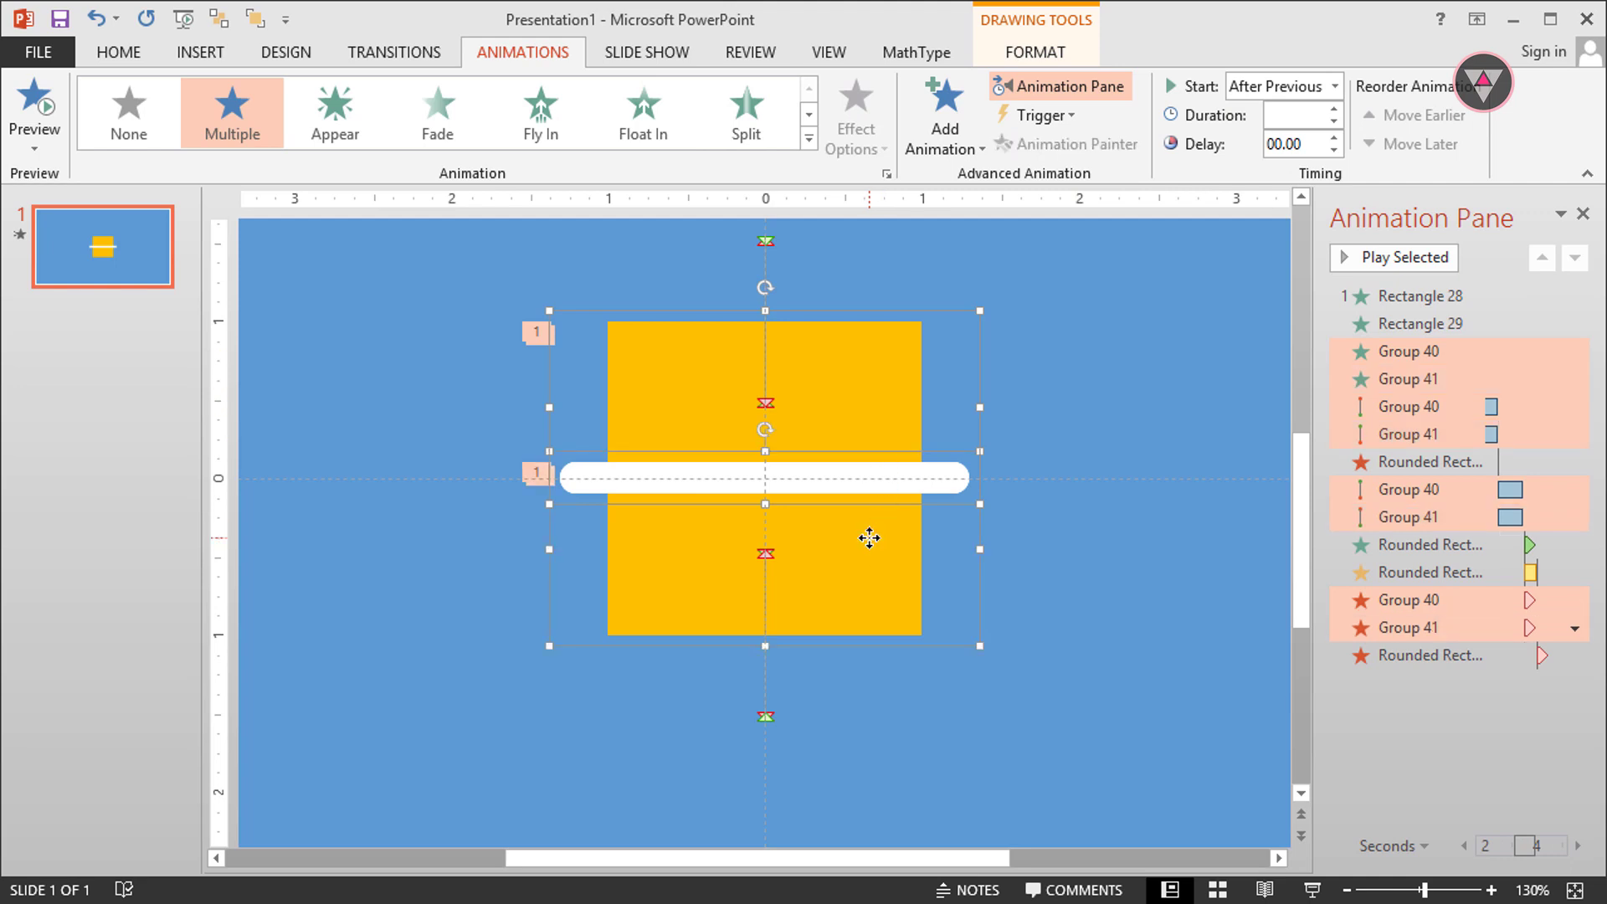
# Duplicate and group the yellow halves, rotate the copy 90°, and centre it horizontally and vertically.
pyautogui.hotkey('ctrl', 'd')
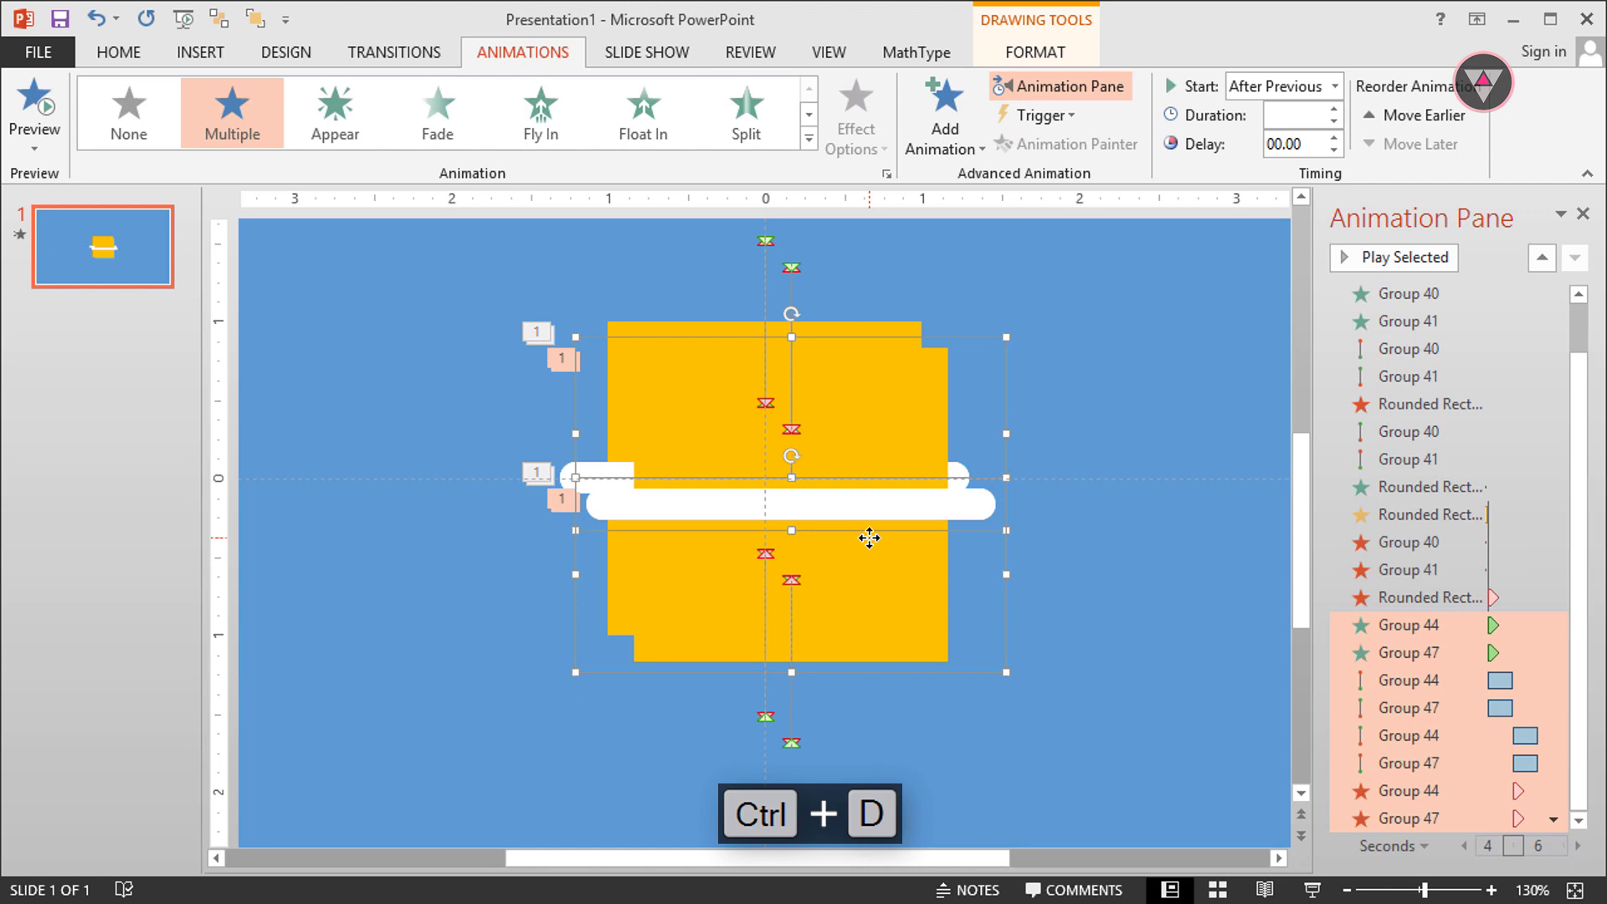
pyautogui.hotkey('ctrl', 'g')
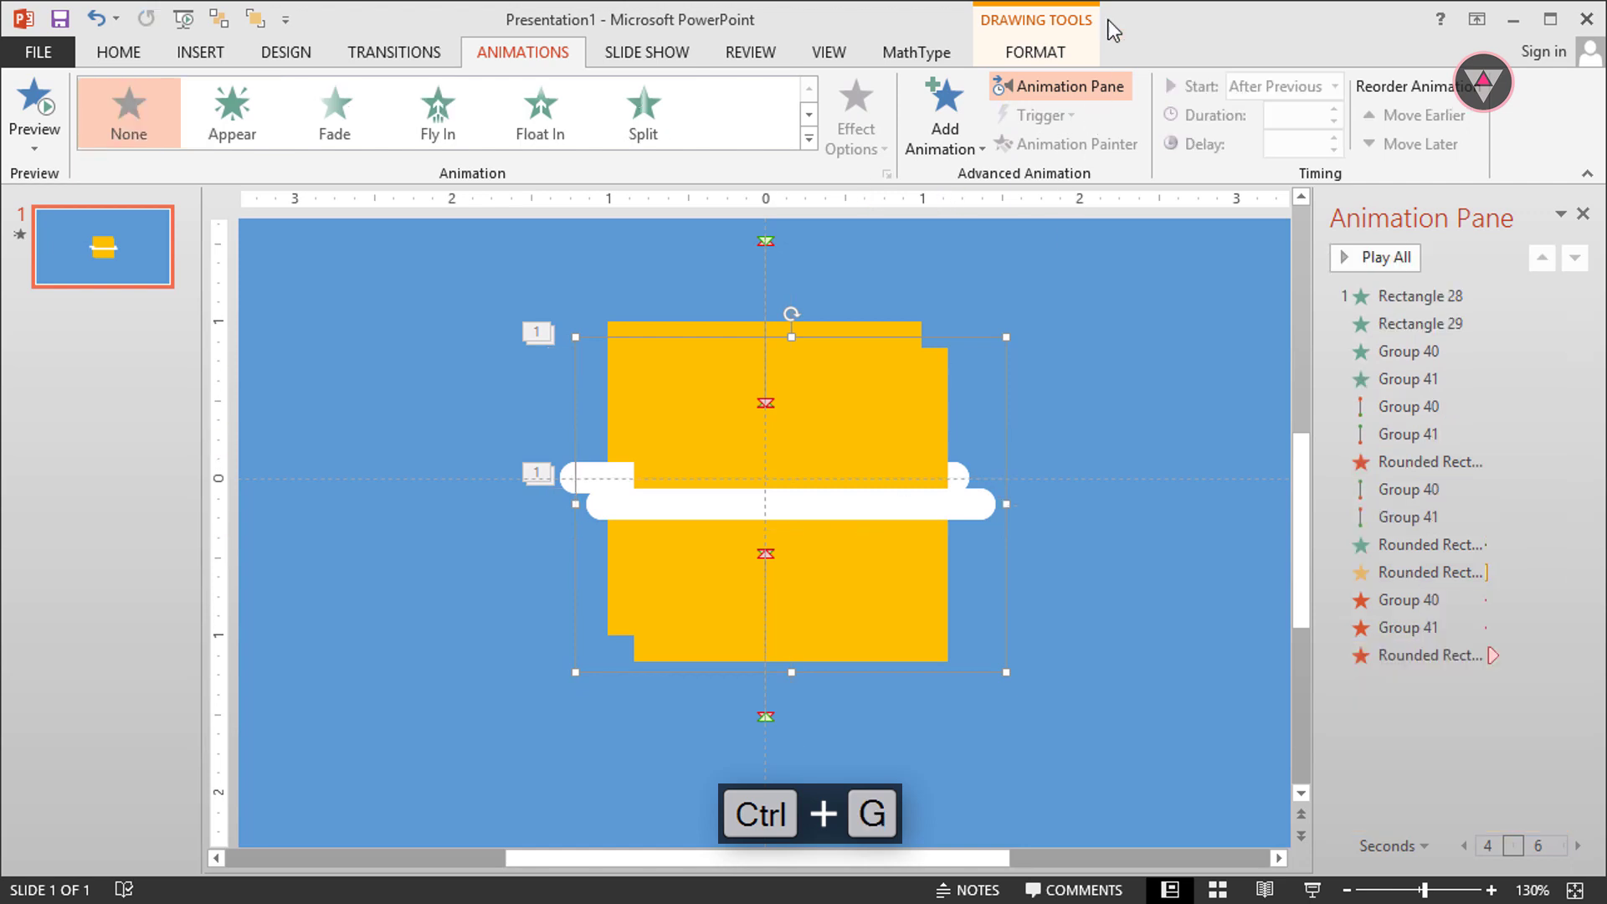
pyautogui.click(1075, 50)
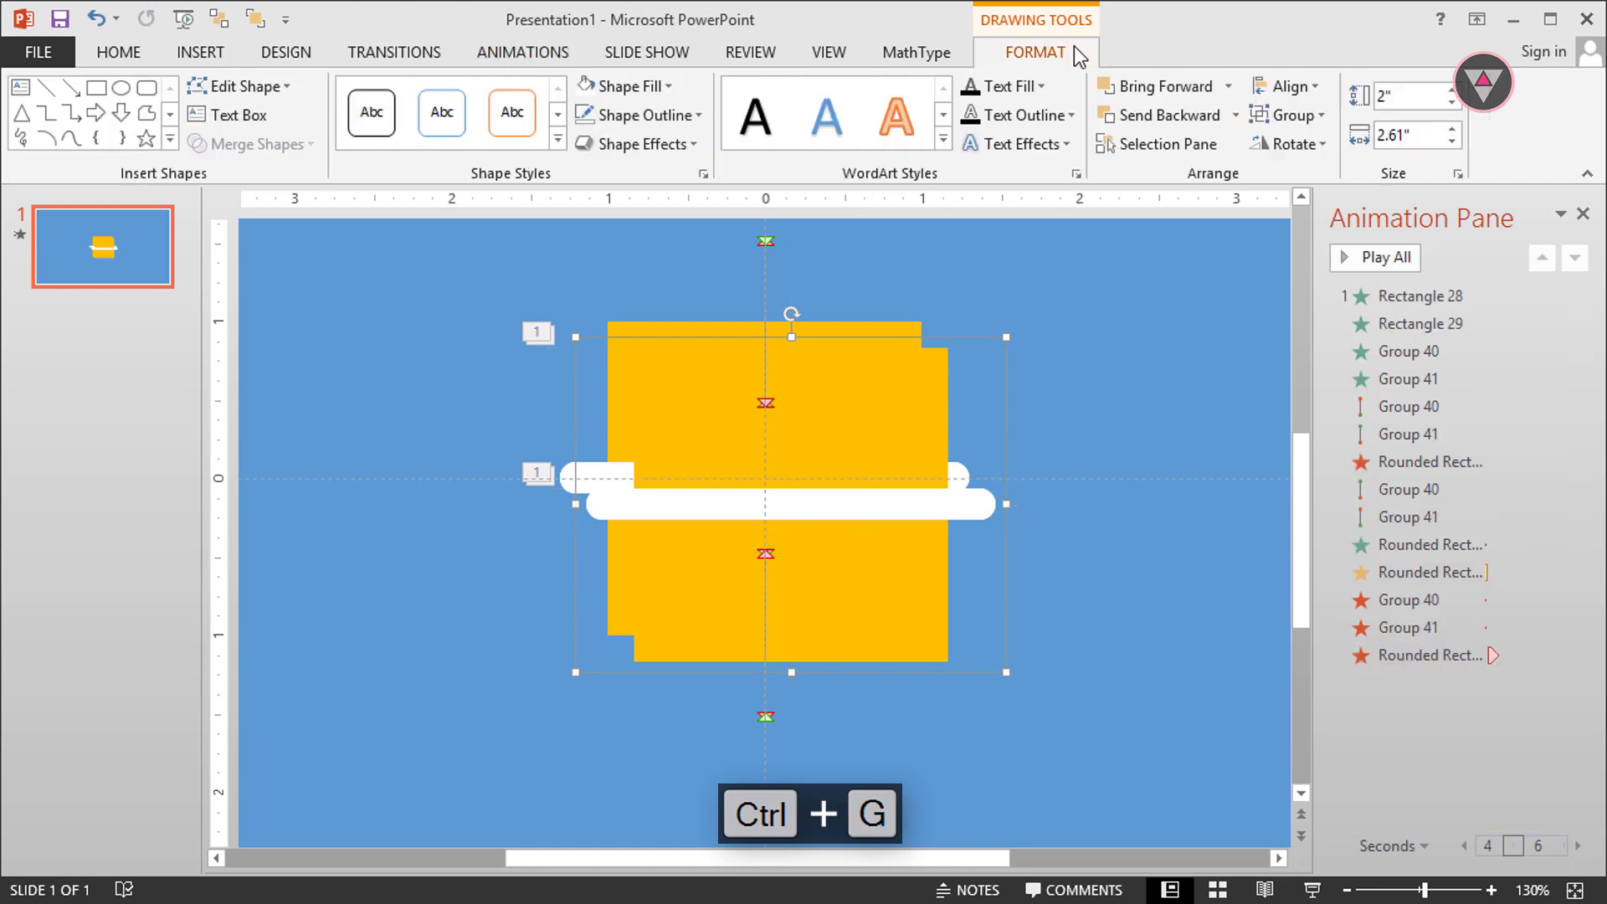
pyautogui.click(1292, 146)
pyautogui.click(1294, 174)
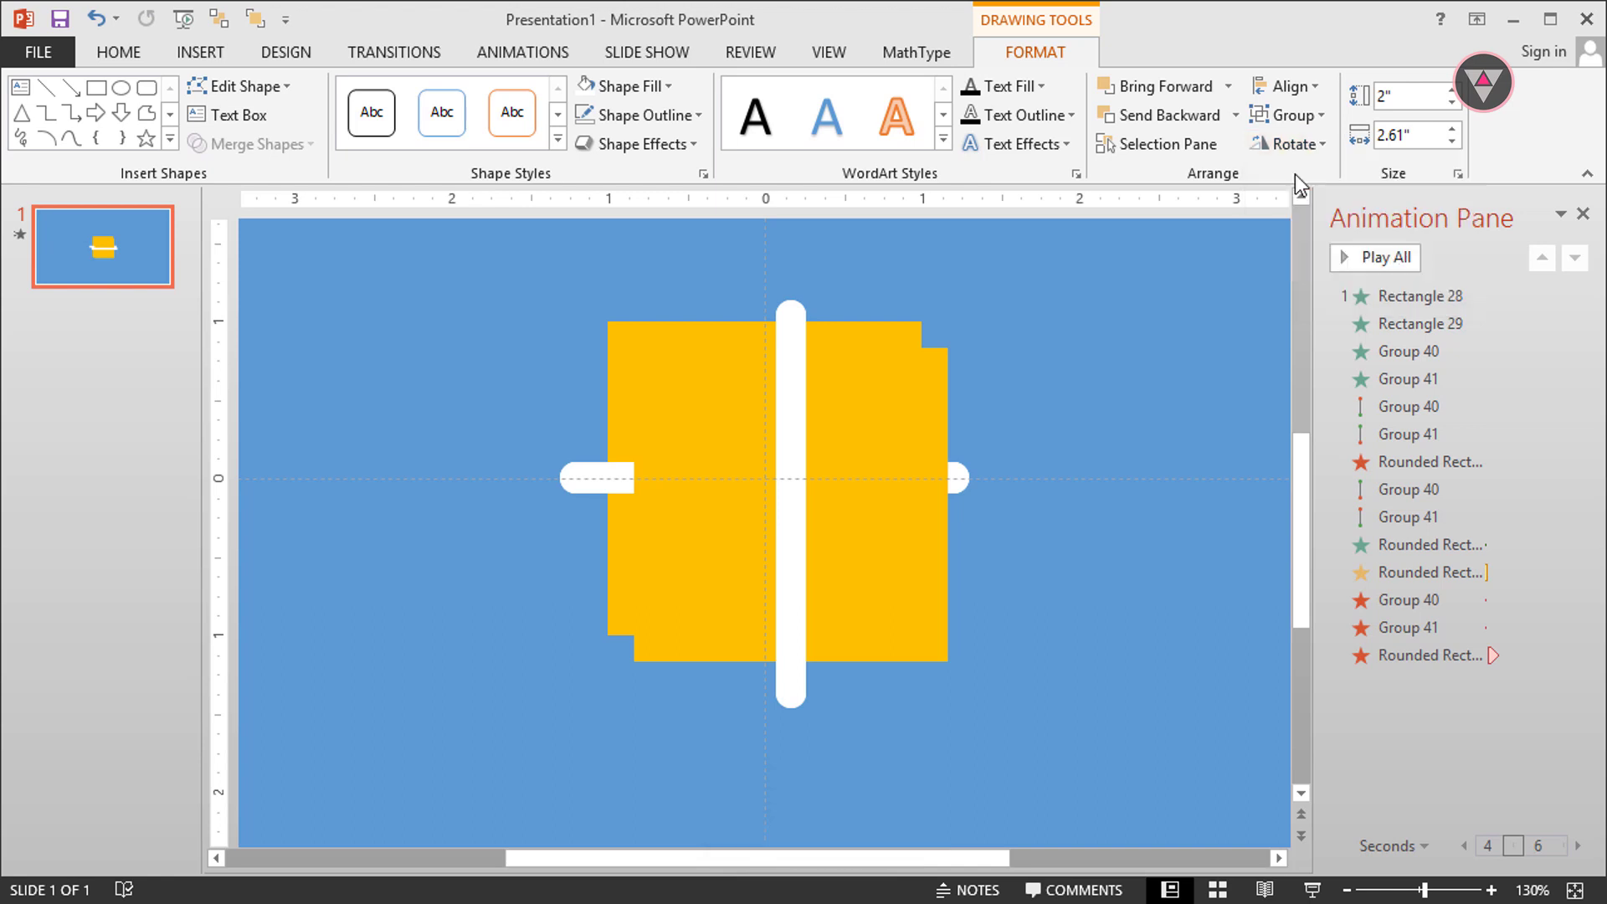
pyautogui.click(1289, 86)
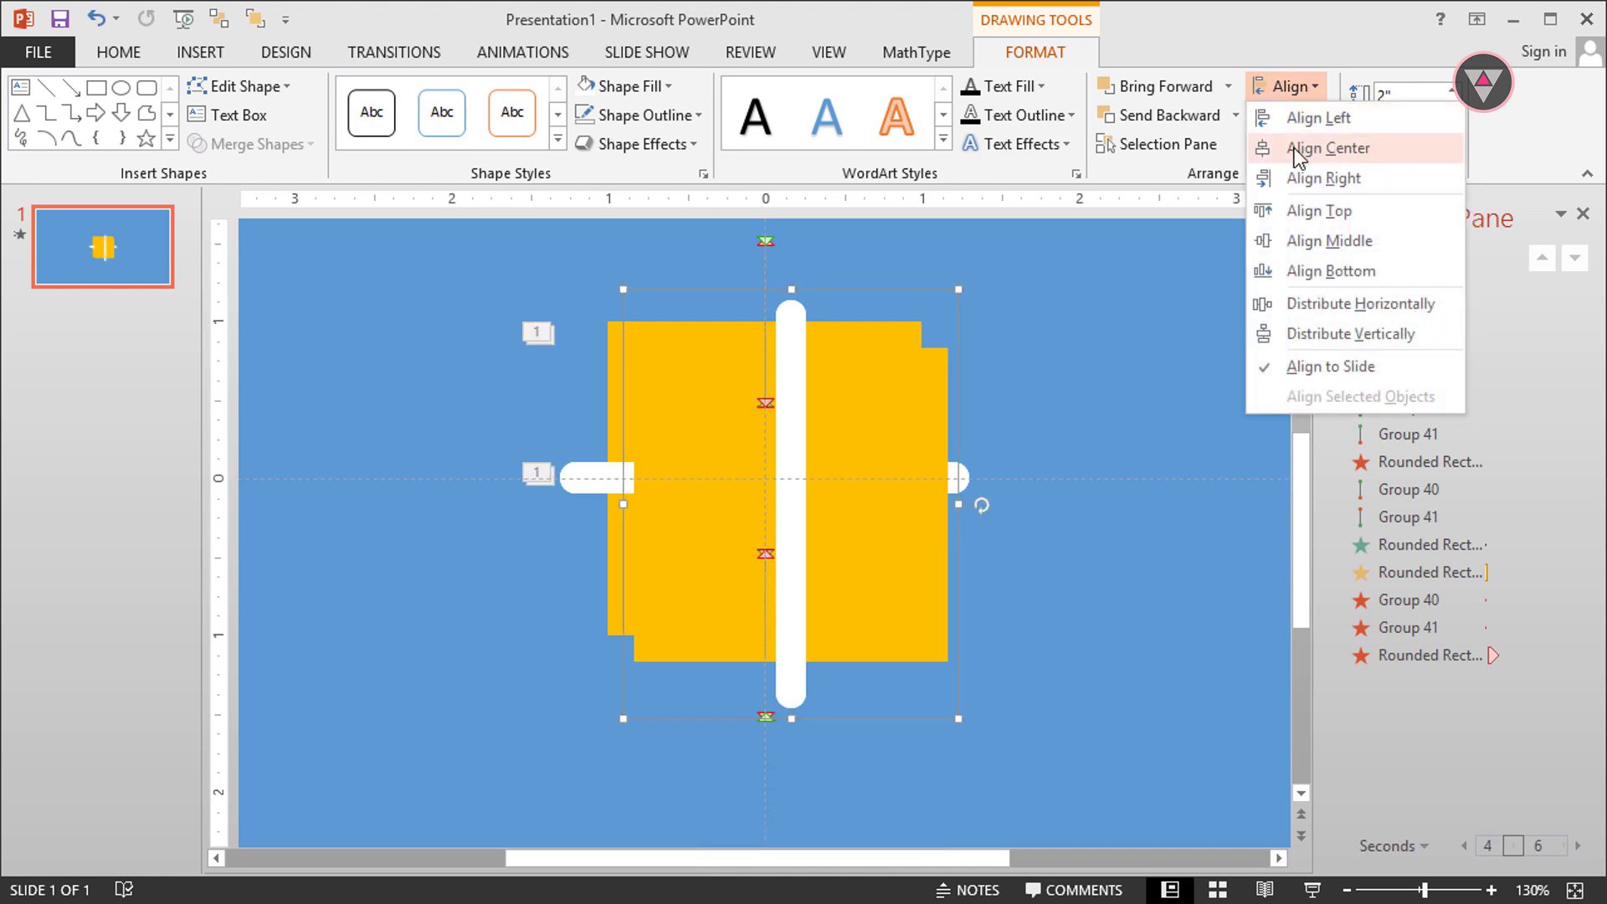
pyautogui.click(1297, 149)
pyautogui.click(1289, 86)
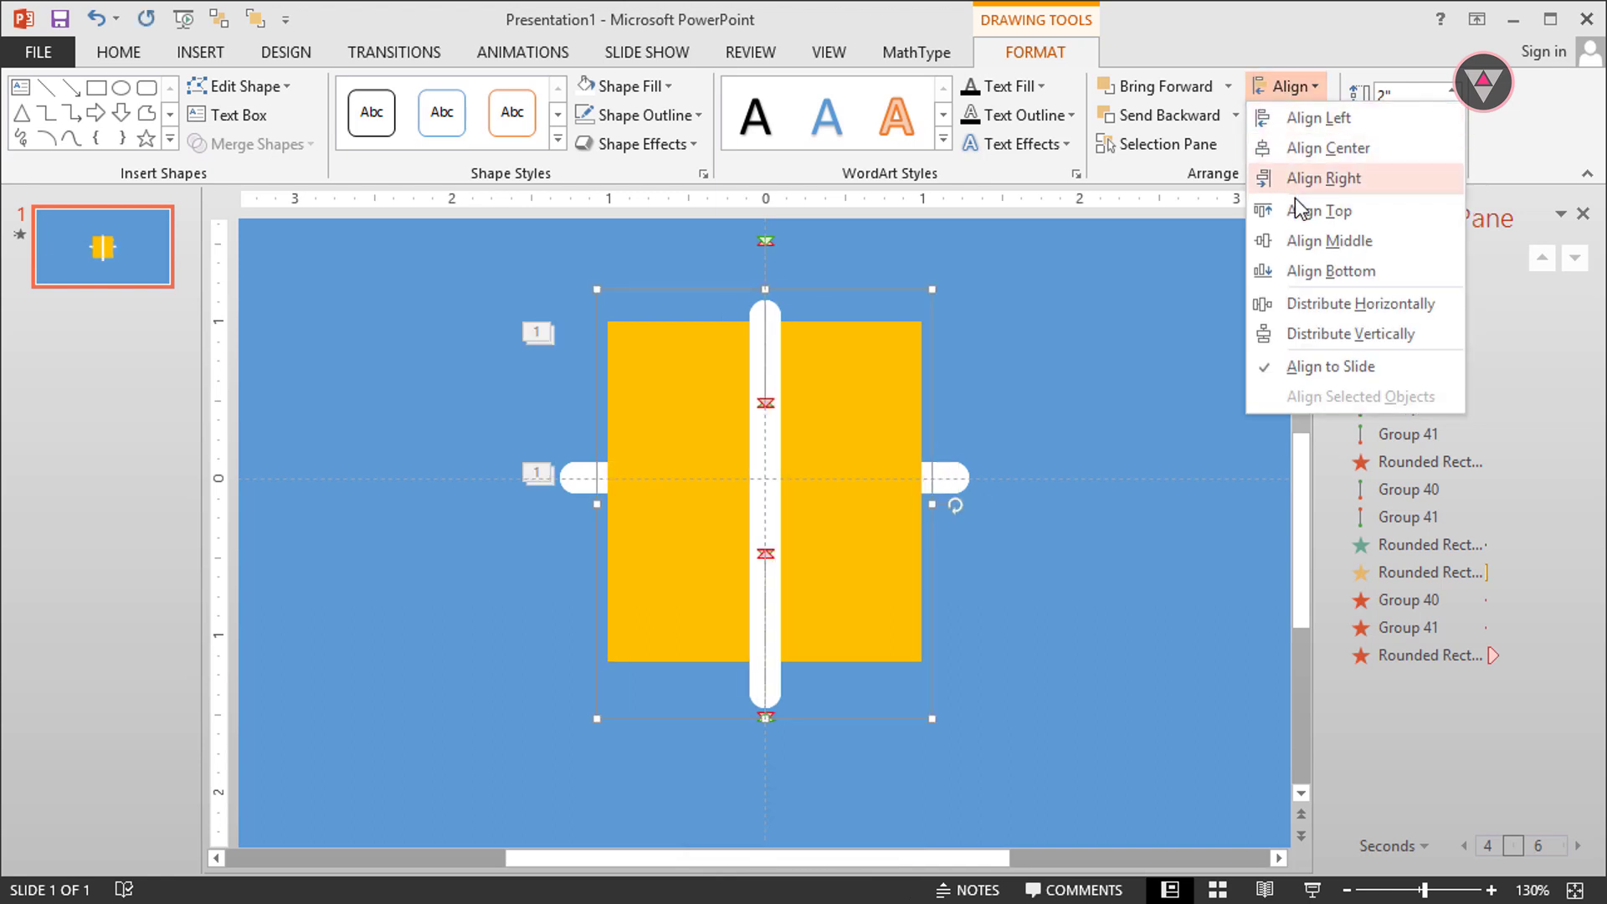
pyautogui.click(1296, 240)
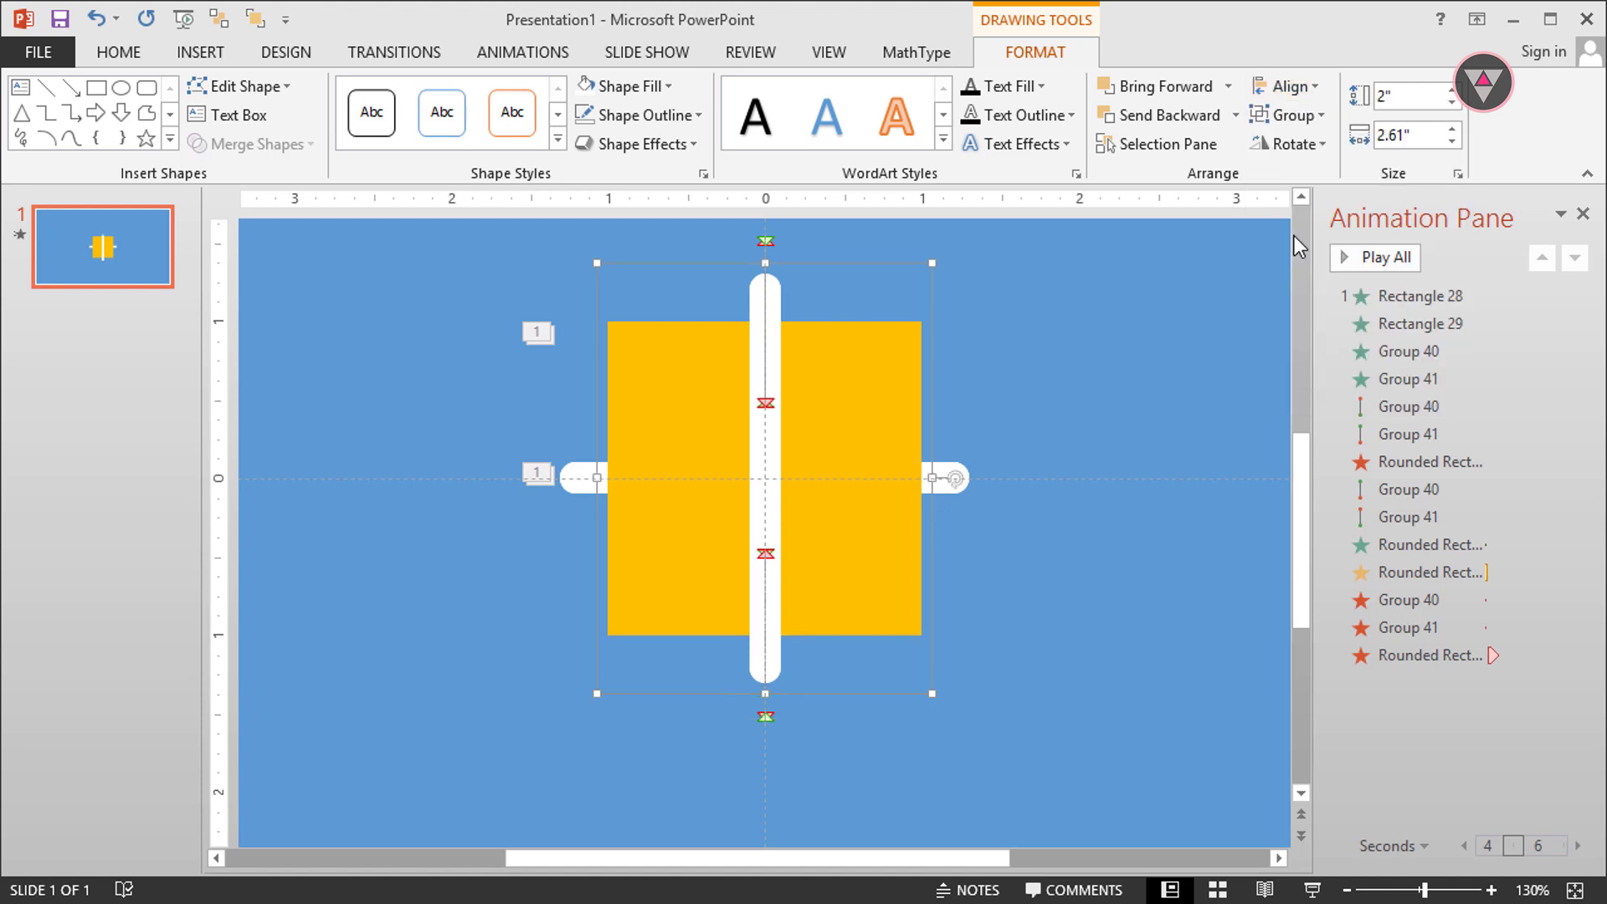
# Ungroup the rotated copy into separate shapes and select the right yellow half.
pyautogui.click(1149, 303)
pyautogui.rightClick(867, 346)
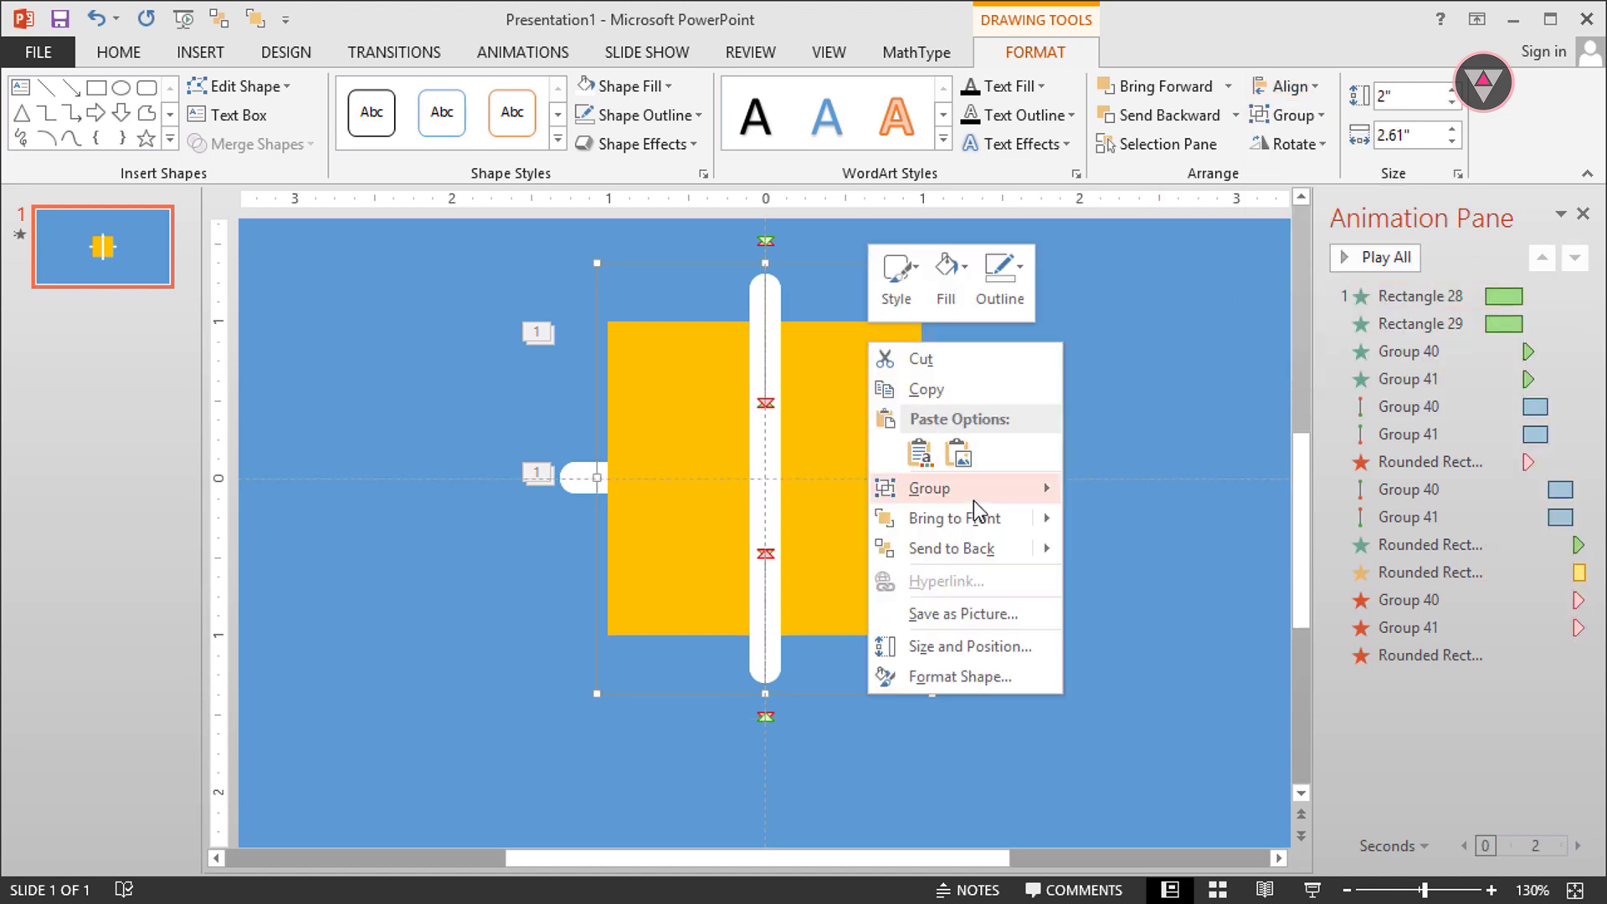
pyautogui.moveTo(975, 489)
pyautogui.click(1130, 554)
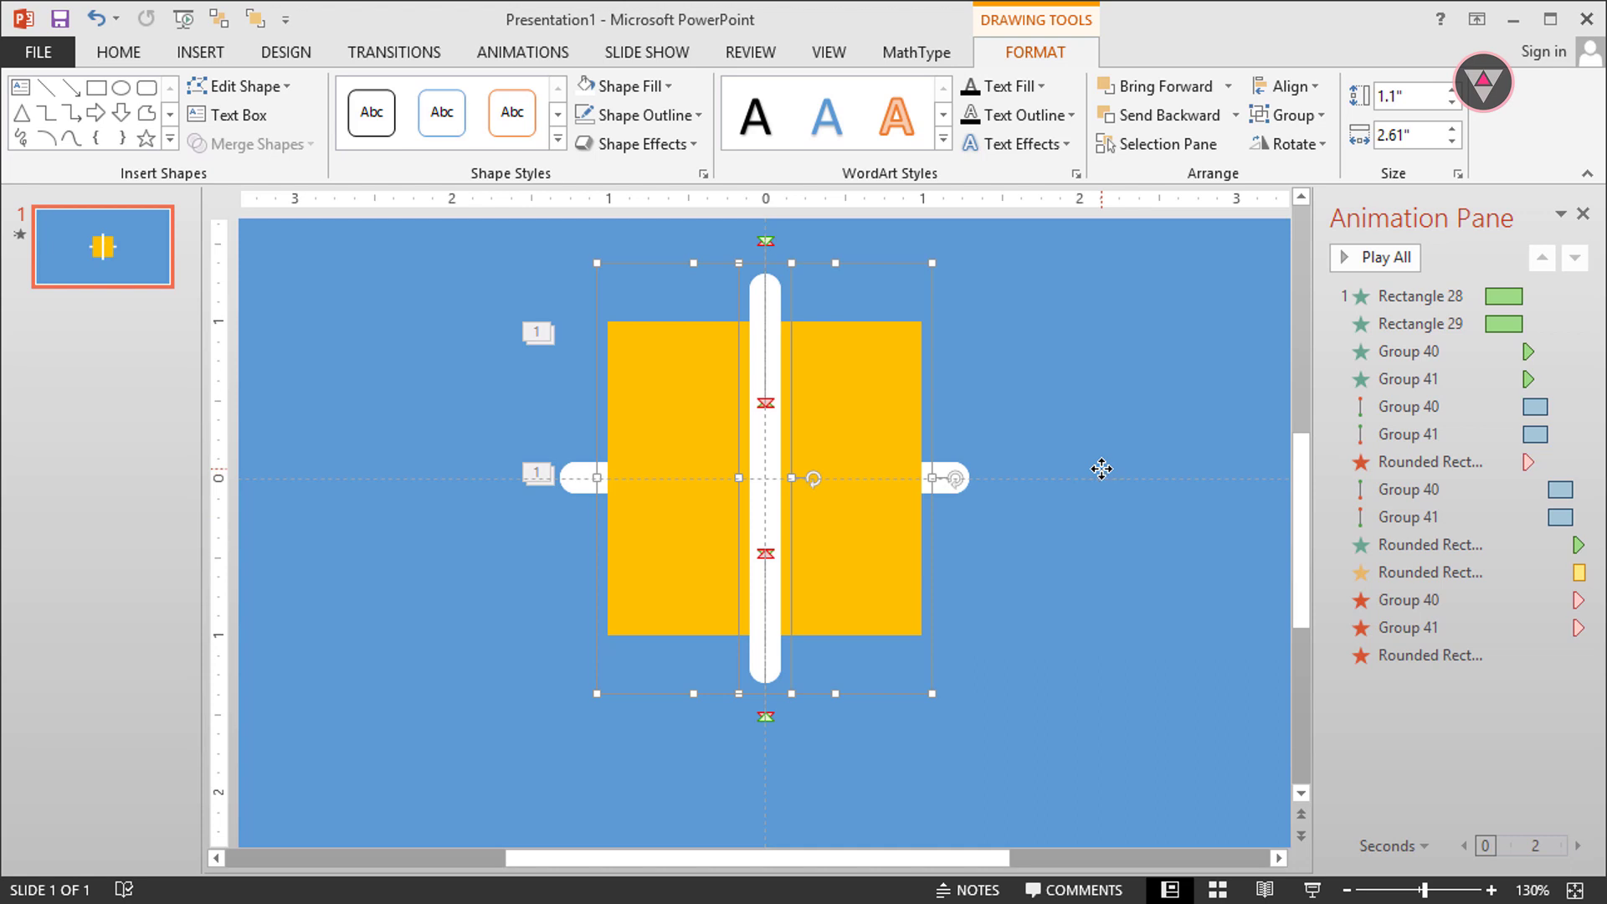
pyautogui.click(900, 427)
pyautogui.click(523, 52)
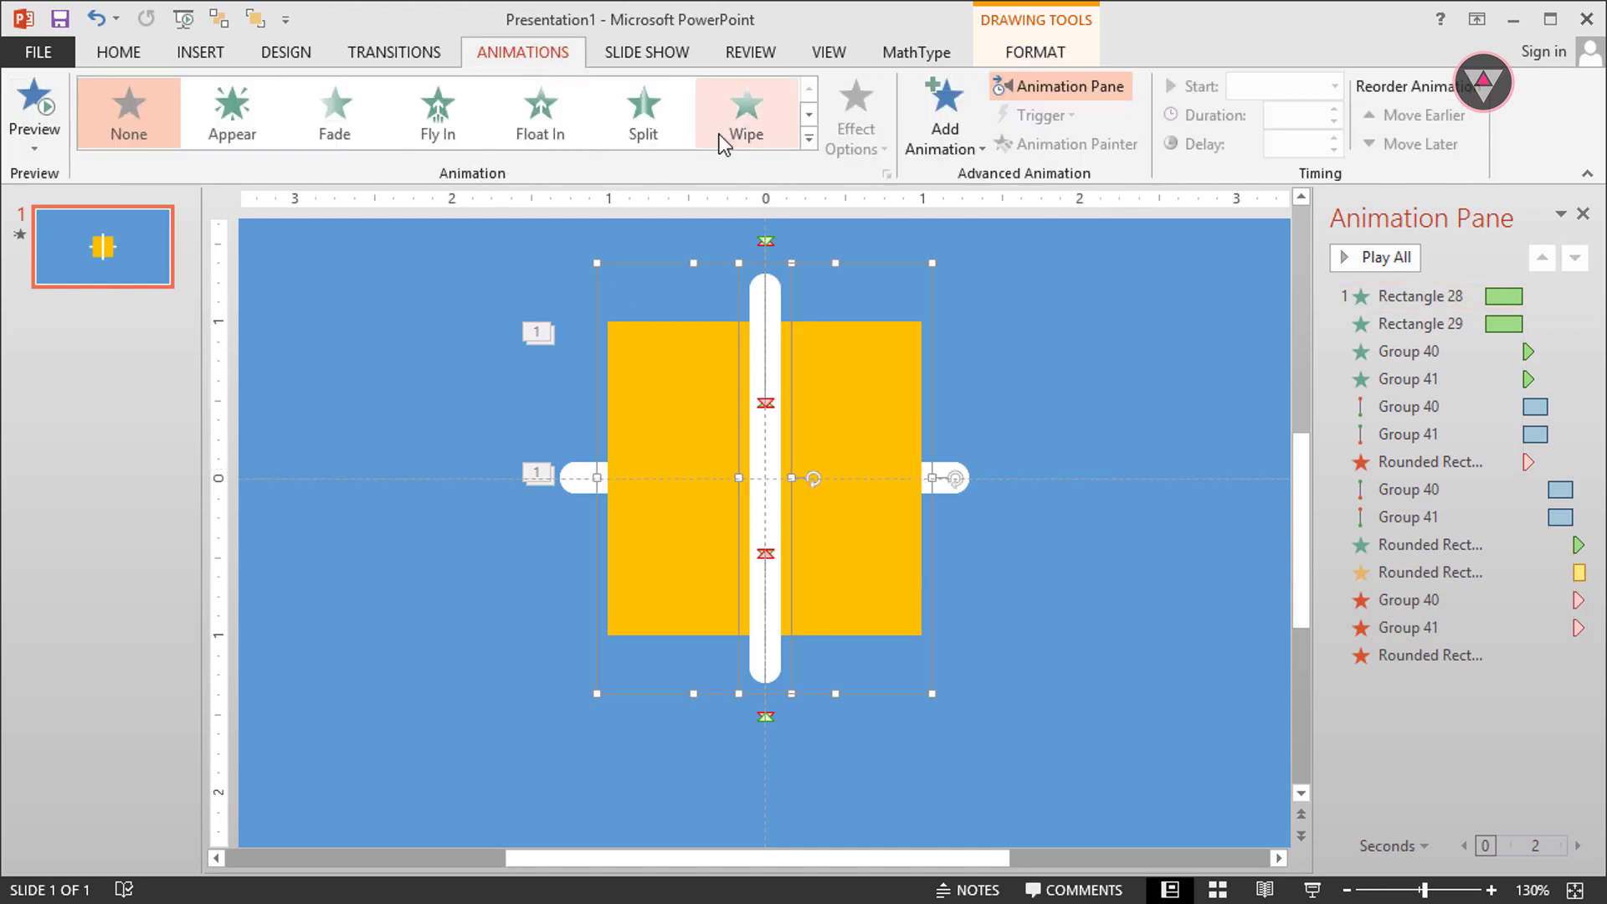
# Give Groups 44 and 47 Lines motion paths running horizontally, then select both groups.
pyautogui.click(812, 144)
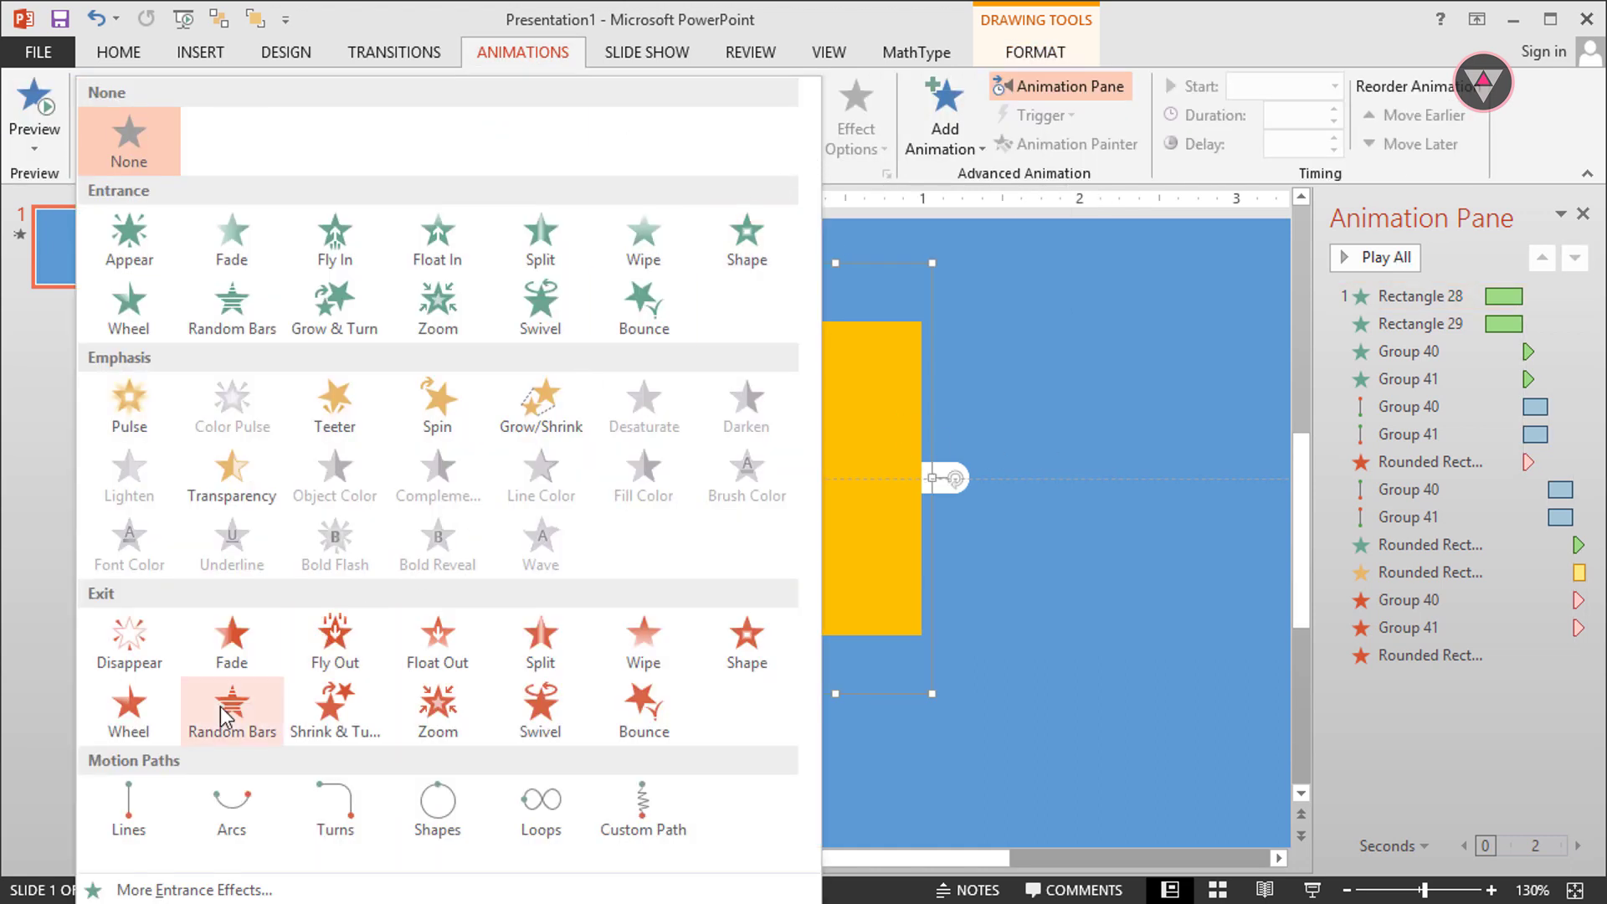
pyautogui.click(147, 795)
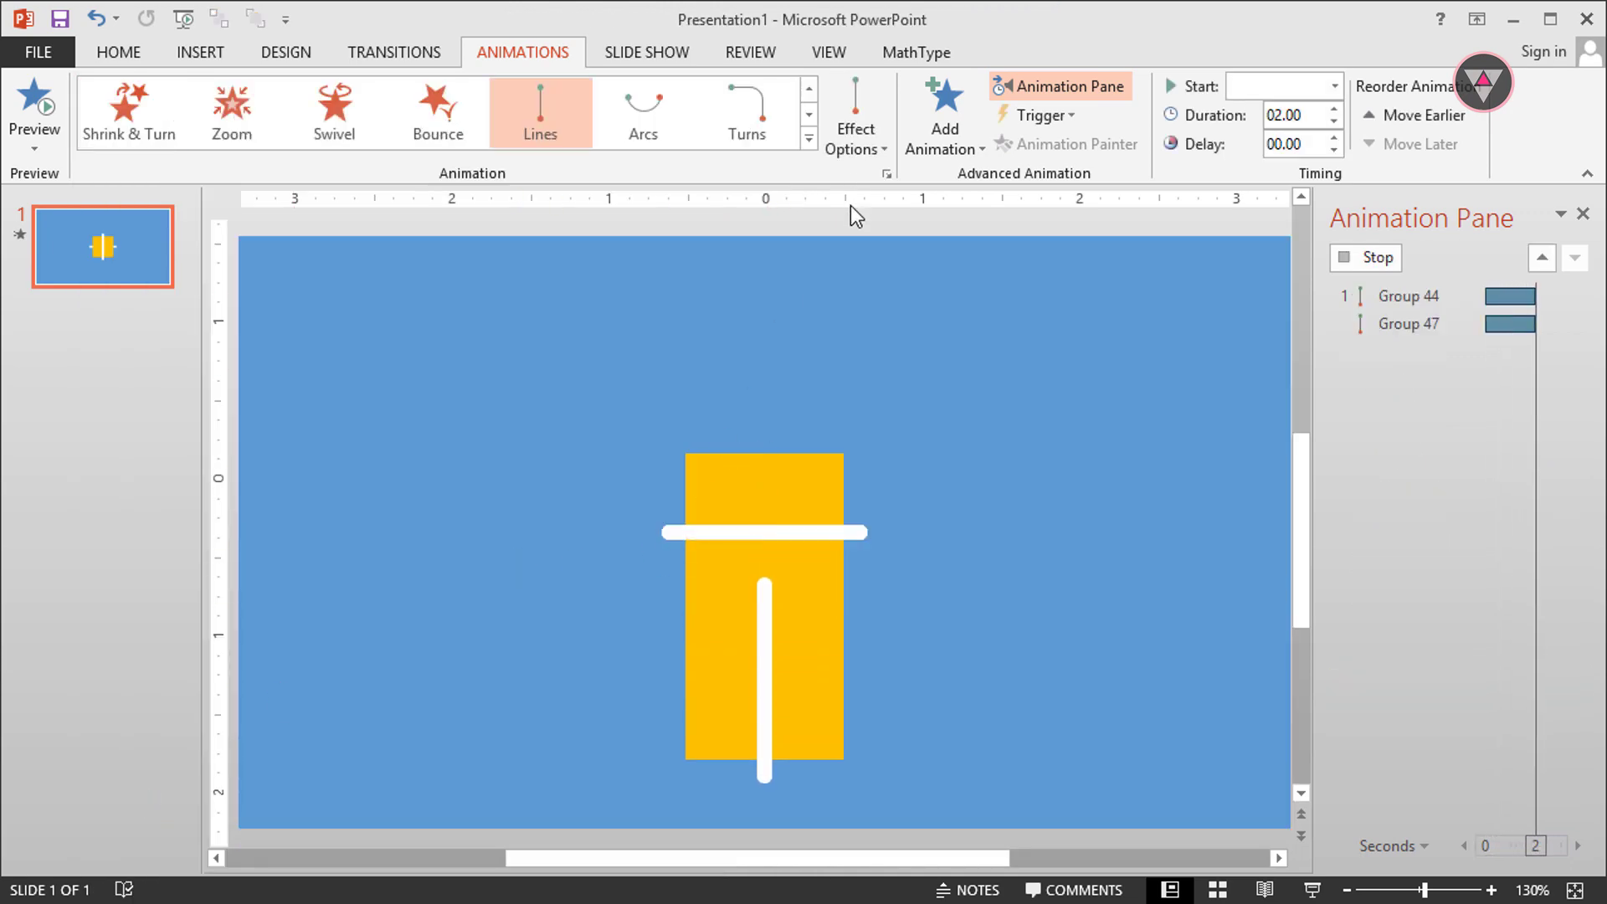
pyautogui.click(844, 150)
pyautogui.click(904, 329)
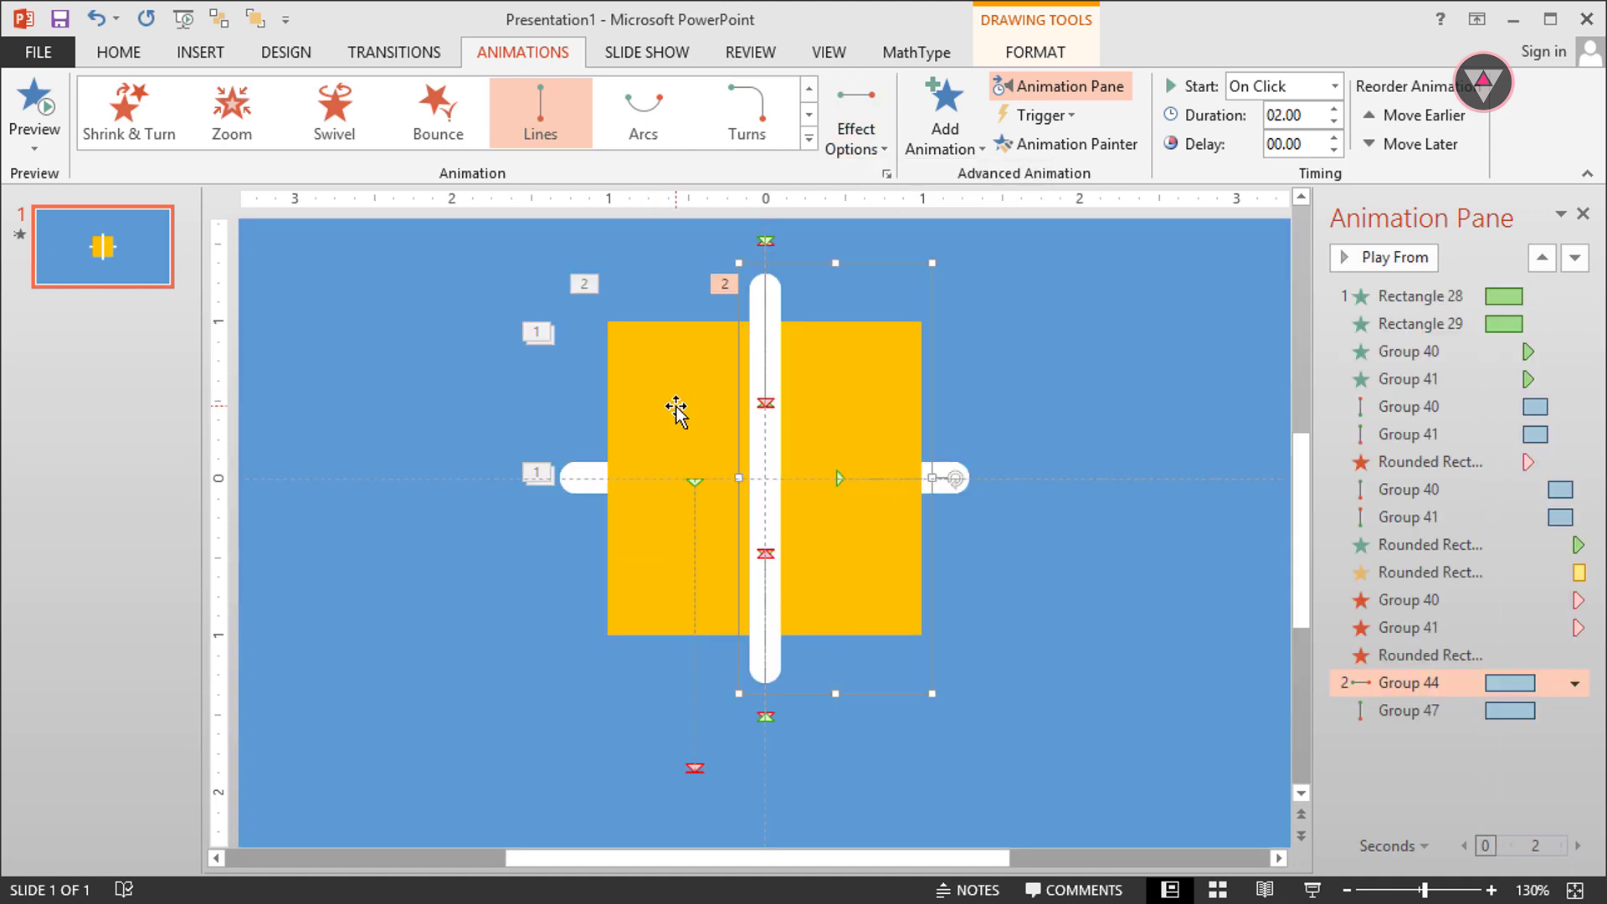
pyautogui.click(677, 410)
pyautogui.click(854, 138)
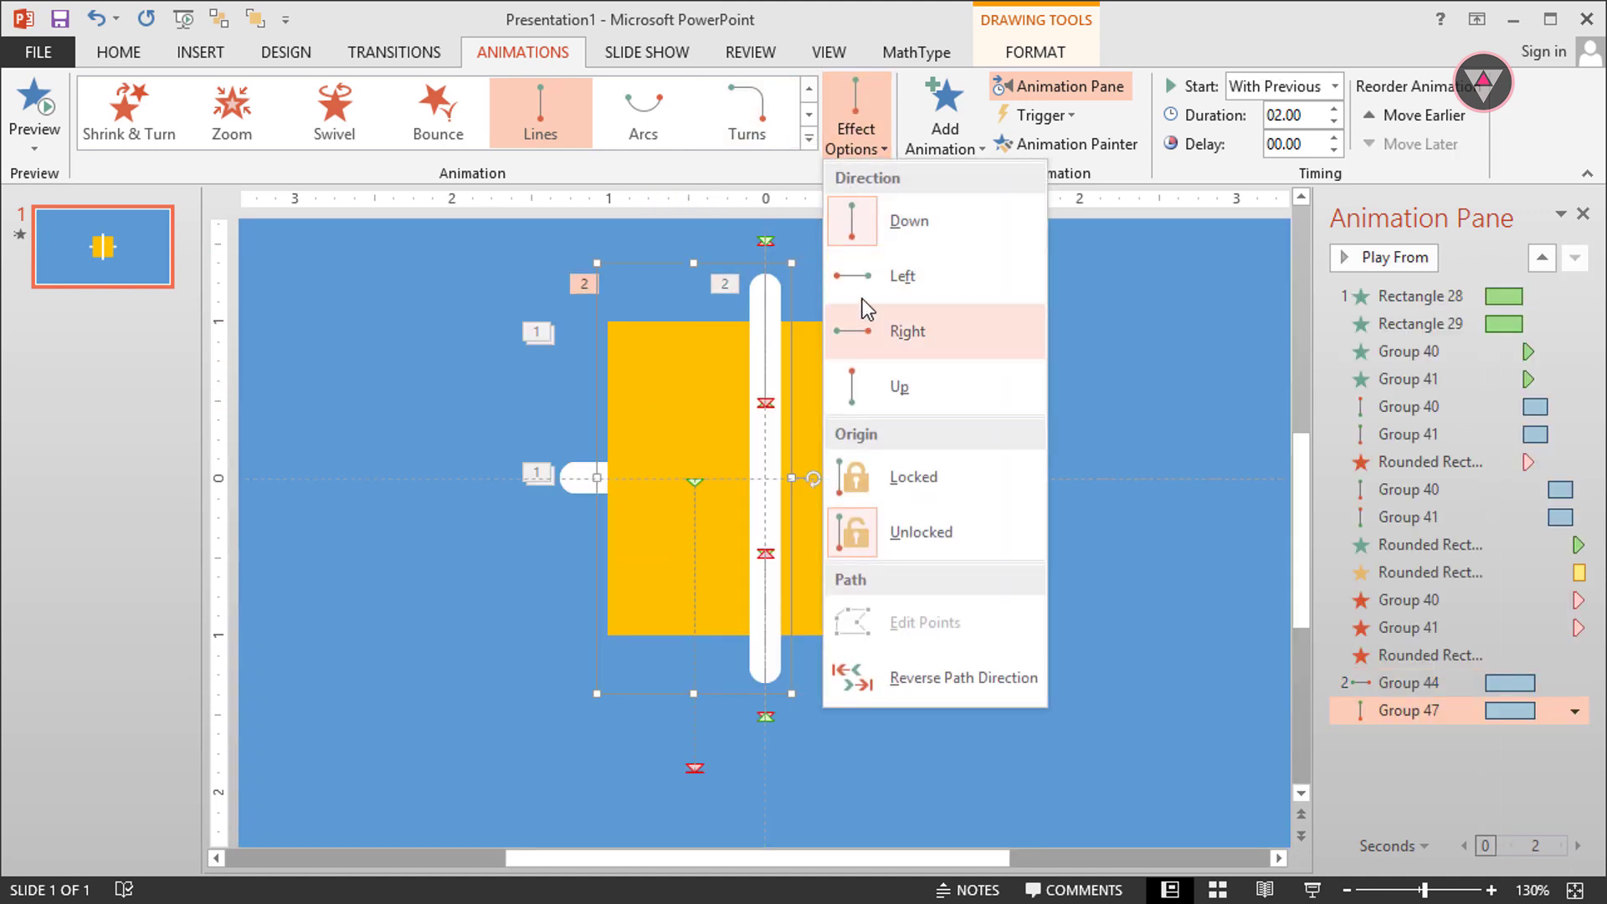
pyautogui.click(865, 310)
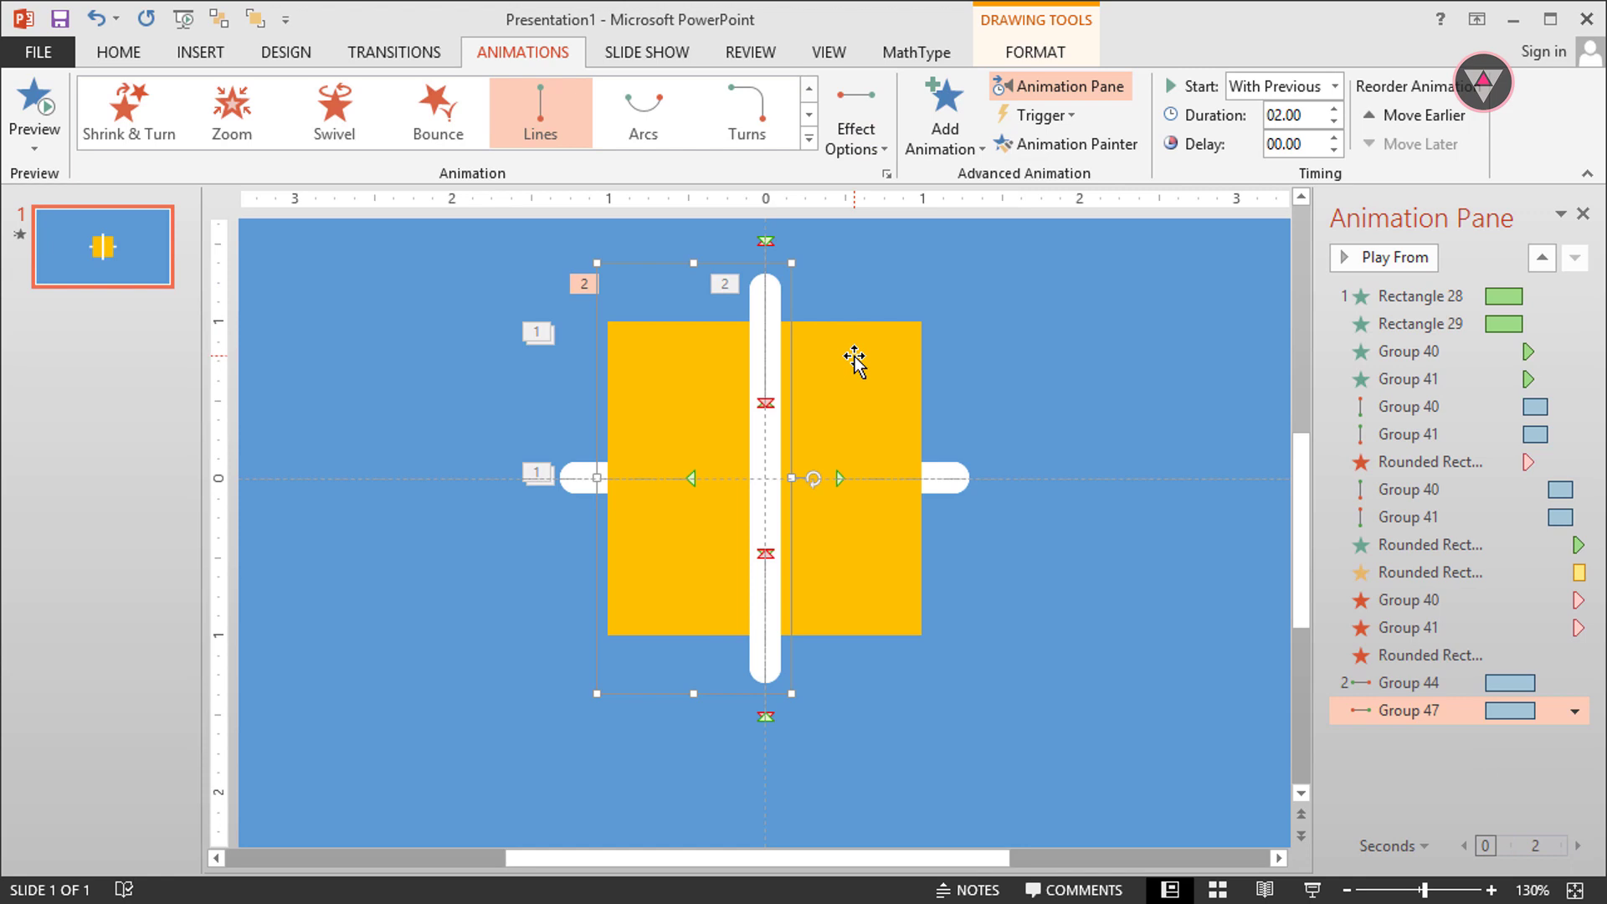
pyautogui.click(825, 368)
pyautogui.keyDown('shift'); pyautogui.click(701, 362); pyautogui.keyUp('shift')
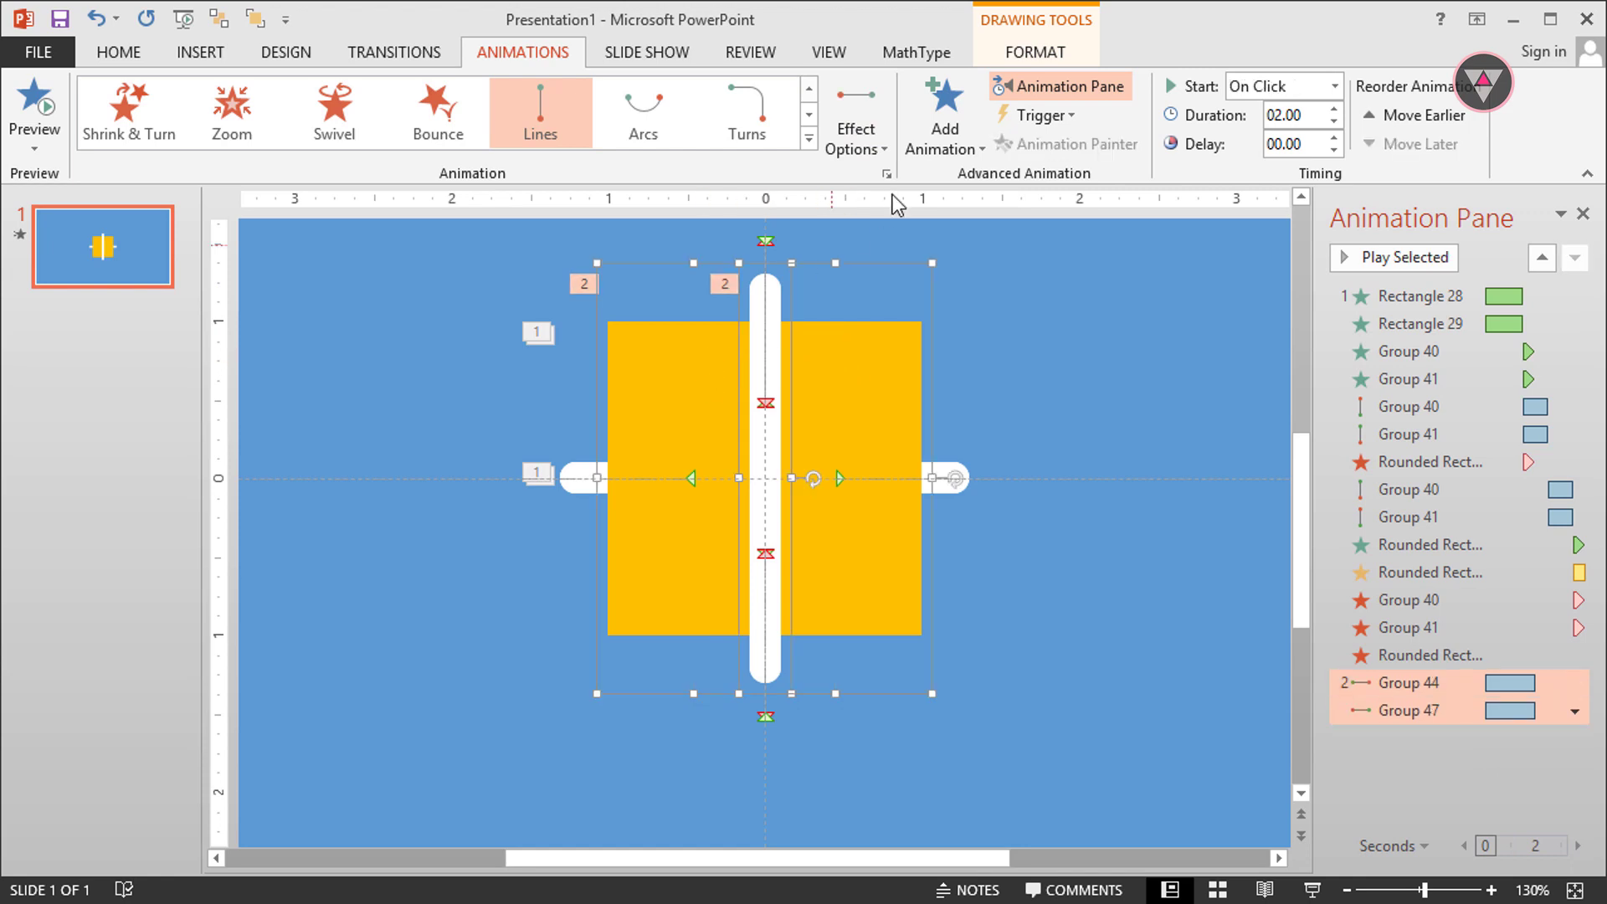
# Add an Appear entrance to both yellow halves and move it two places earlier, ahead of the paths.
pyautogui.click(942, 140)
pyautogui.click(951, 219)
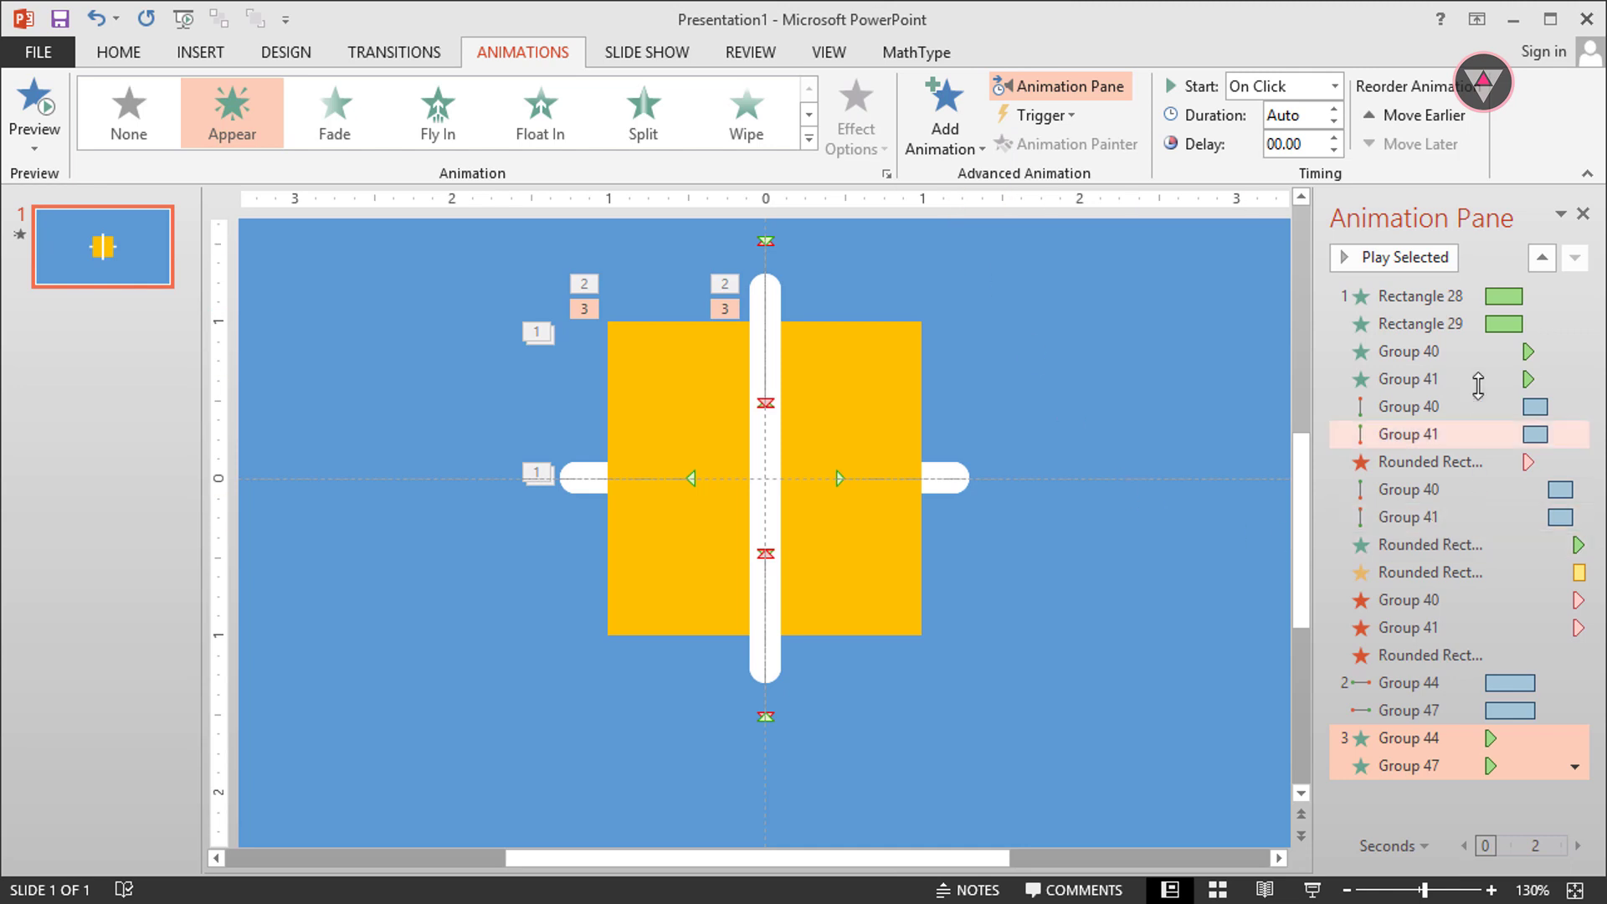
pyautogui.click(1542, 258)
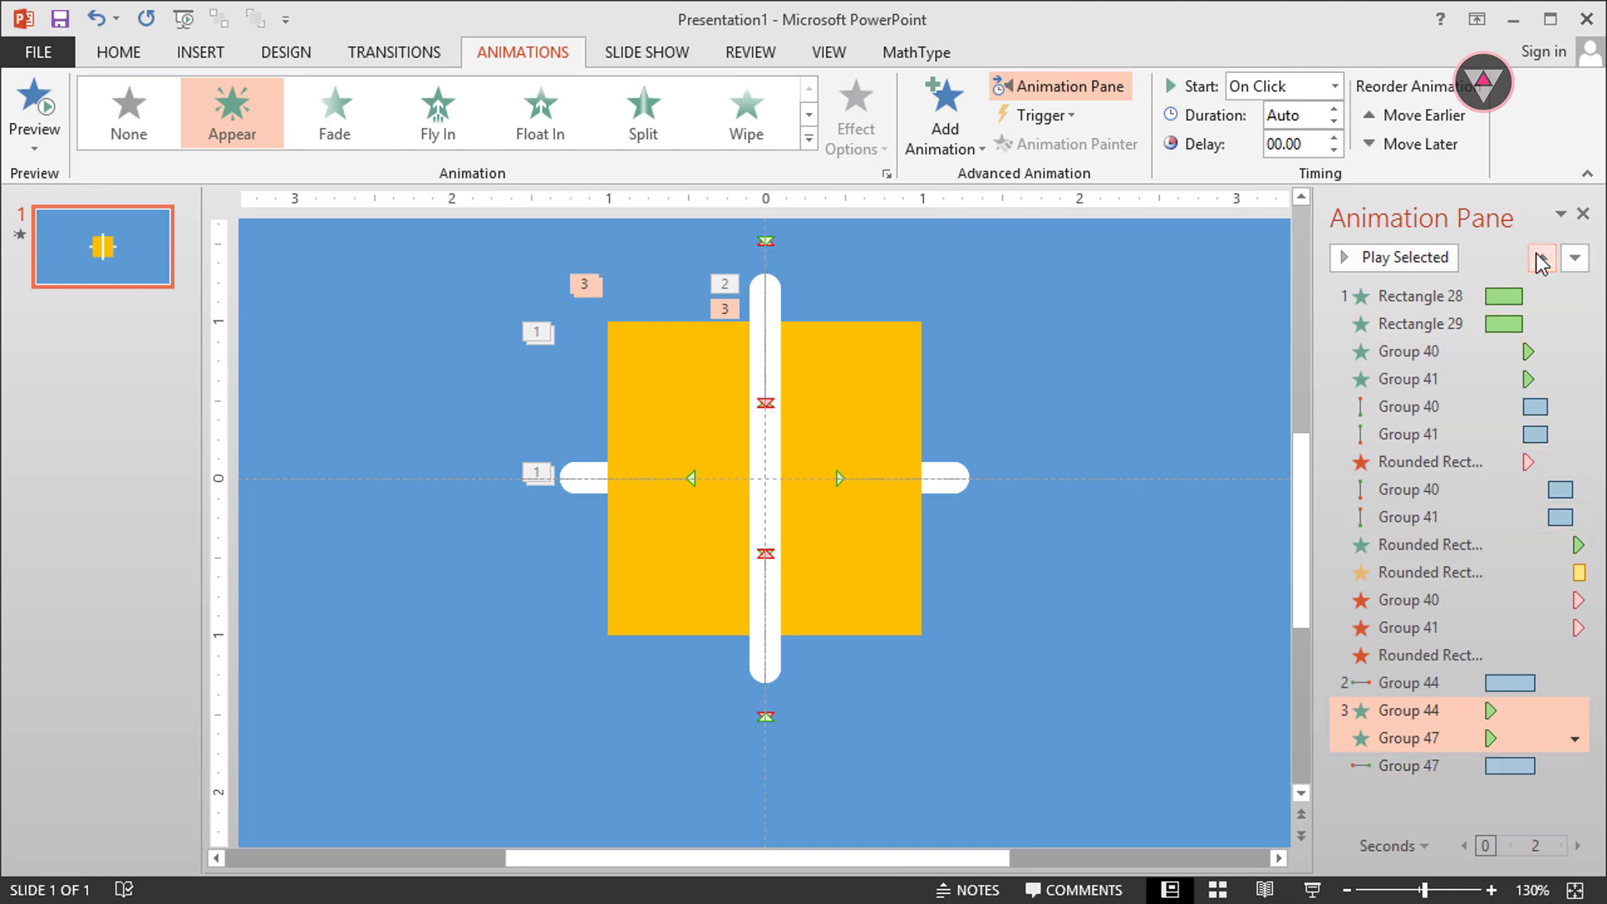
pyautogui.click(1540, 258)
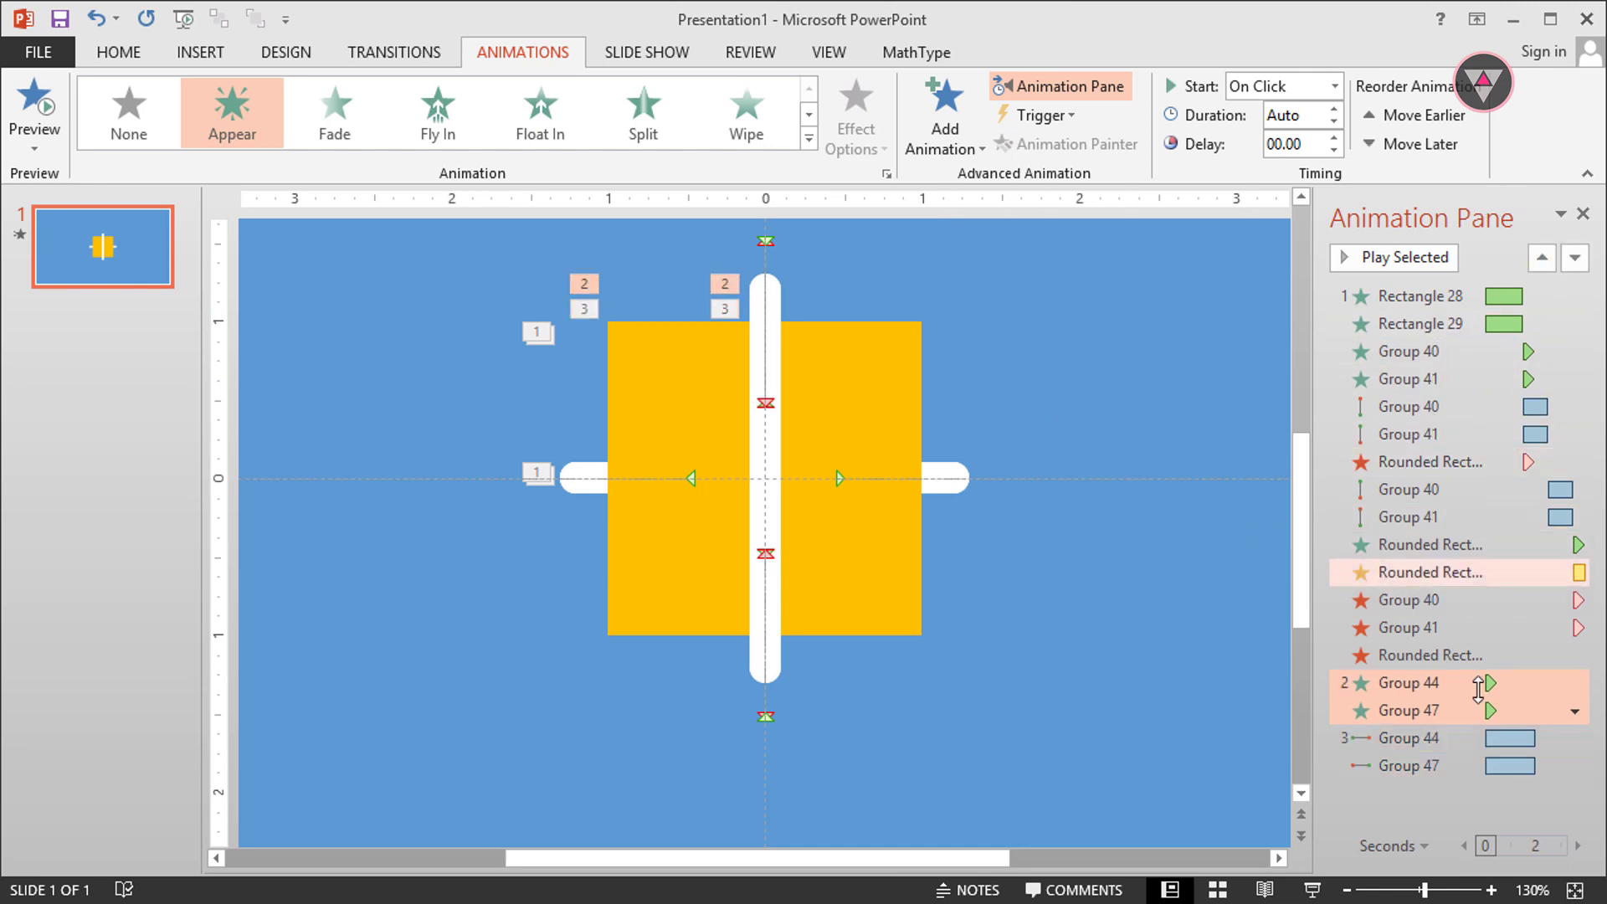
# Set all four effects to start With Previous and preview from the first animation.
pyautogui.keyDown('shift'); pyautogui.click(1454, 767); pyautogui.keyUp('shift')
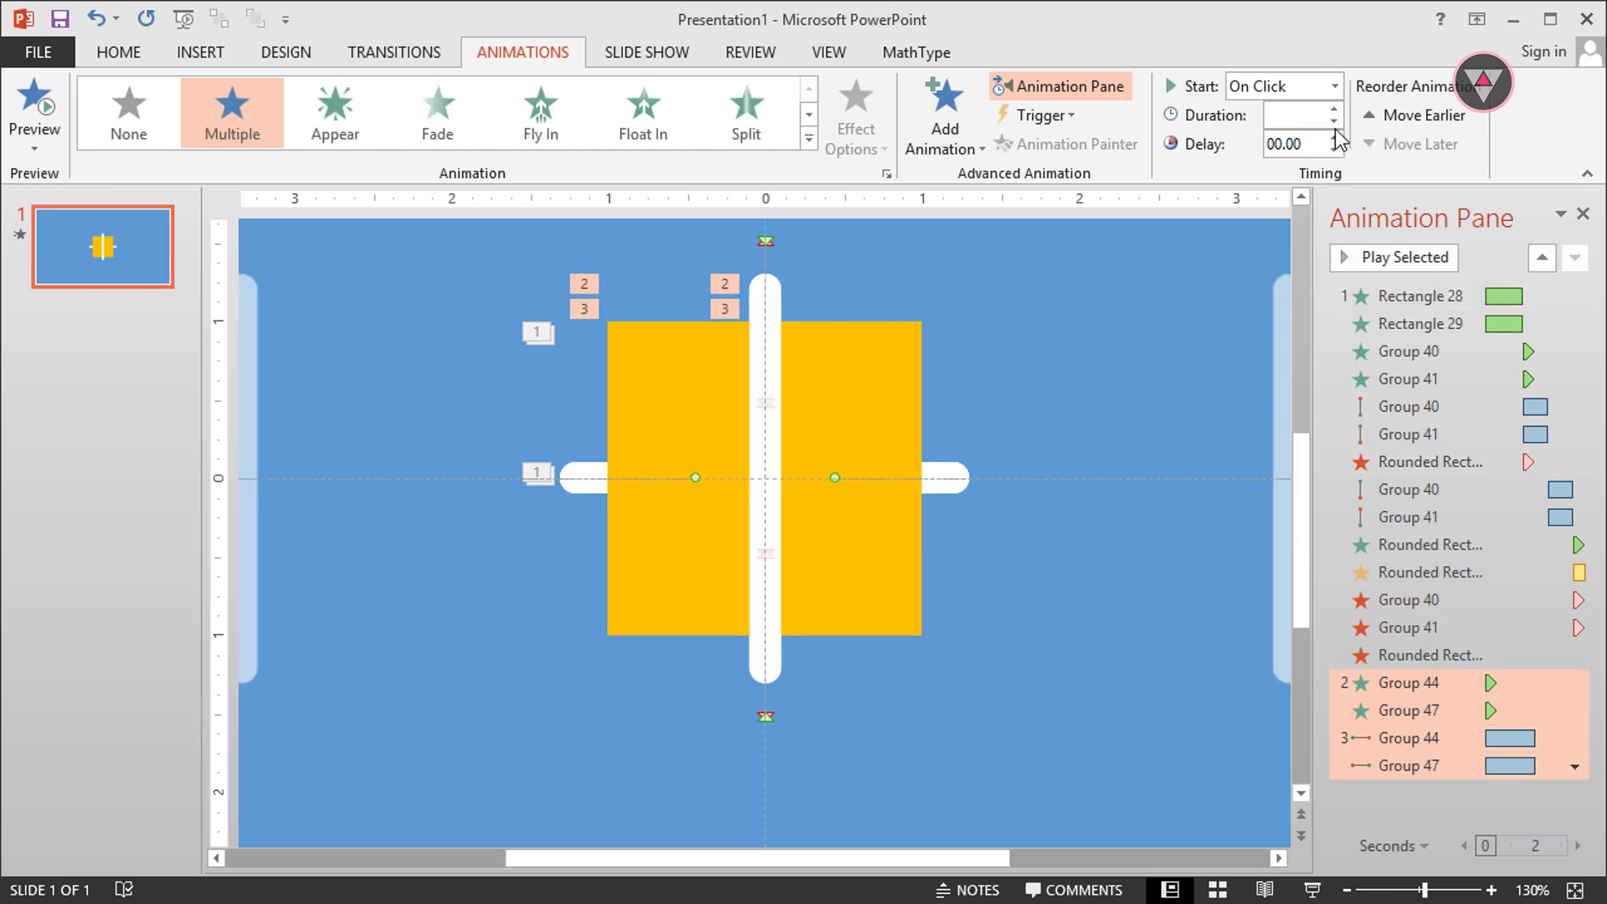
pyautogui.click(1334, 86)
pyautogui.click(1306, 139)
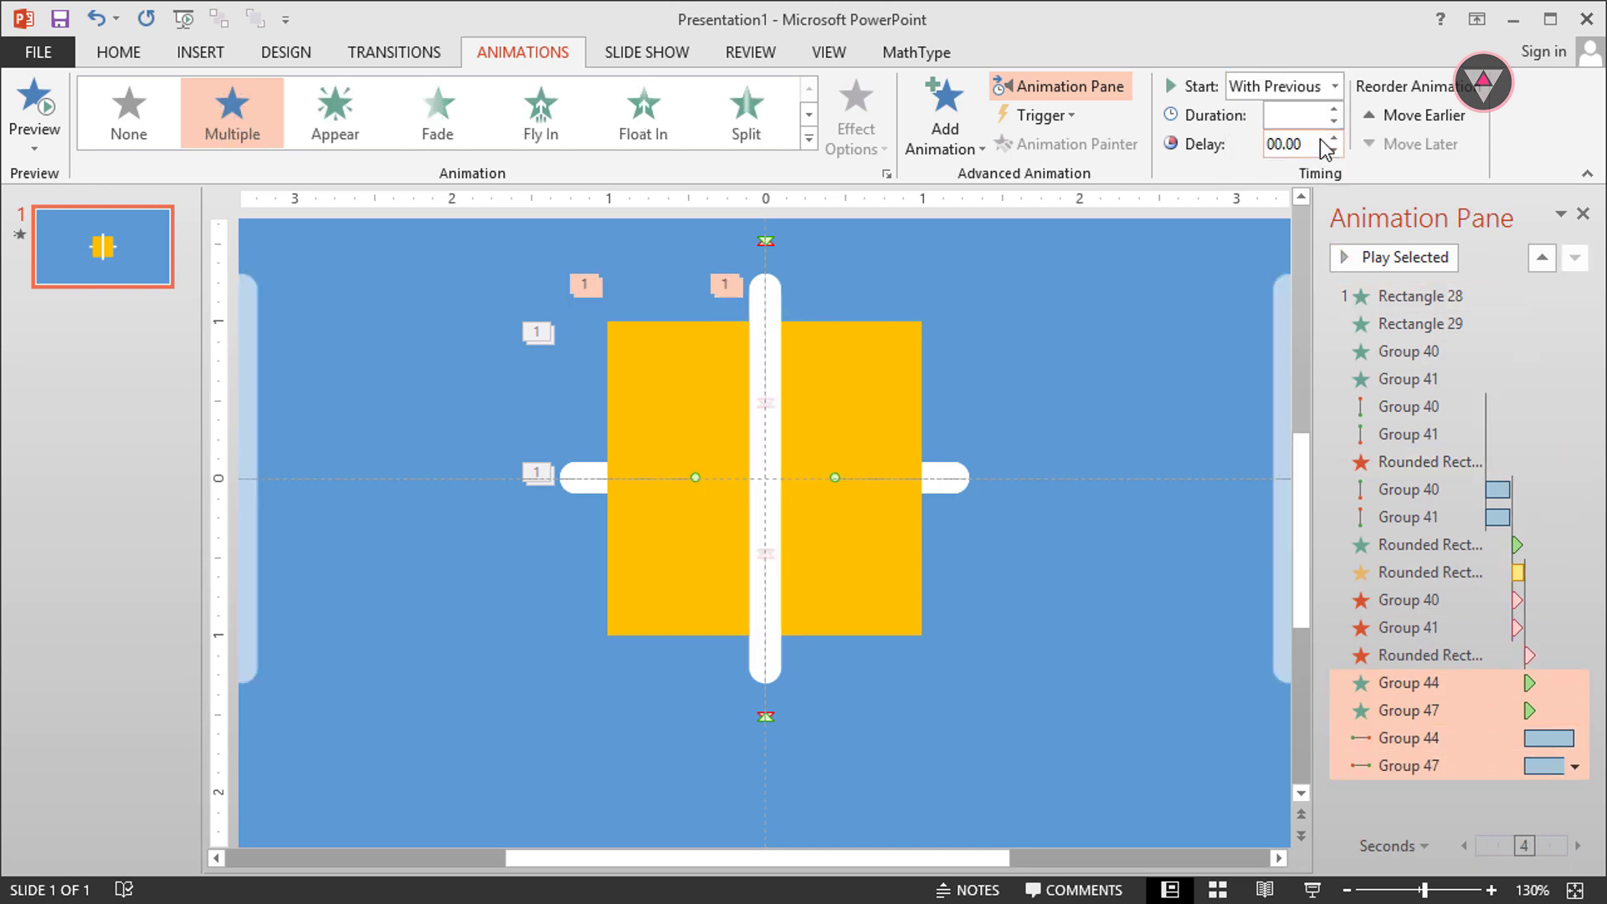
pyautogui.click(1271, 273)
pyautogui.click(1373, 258)
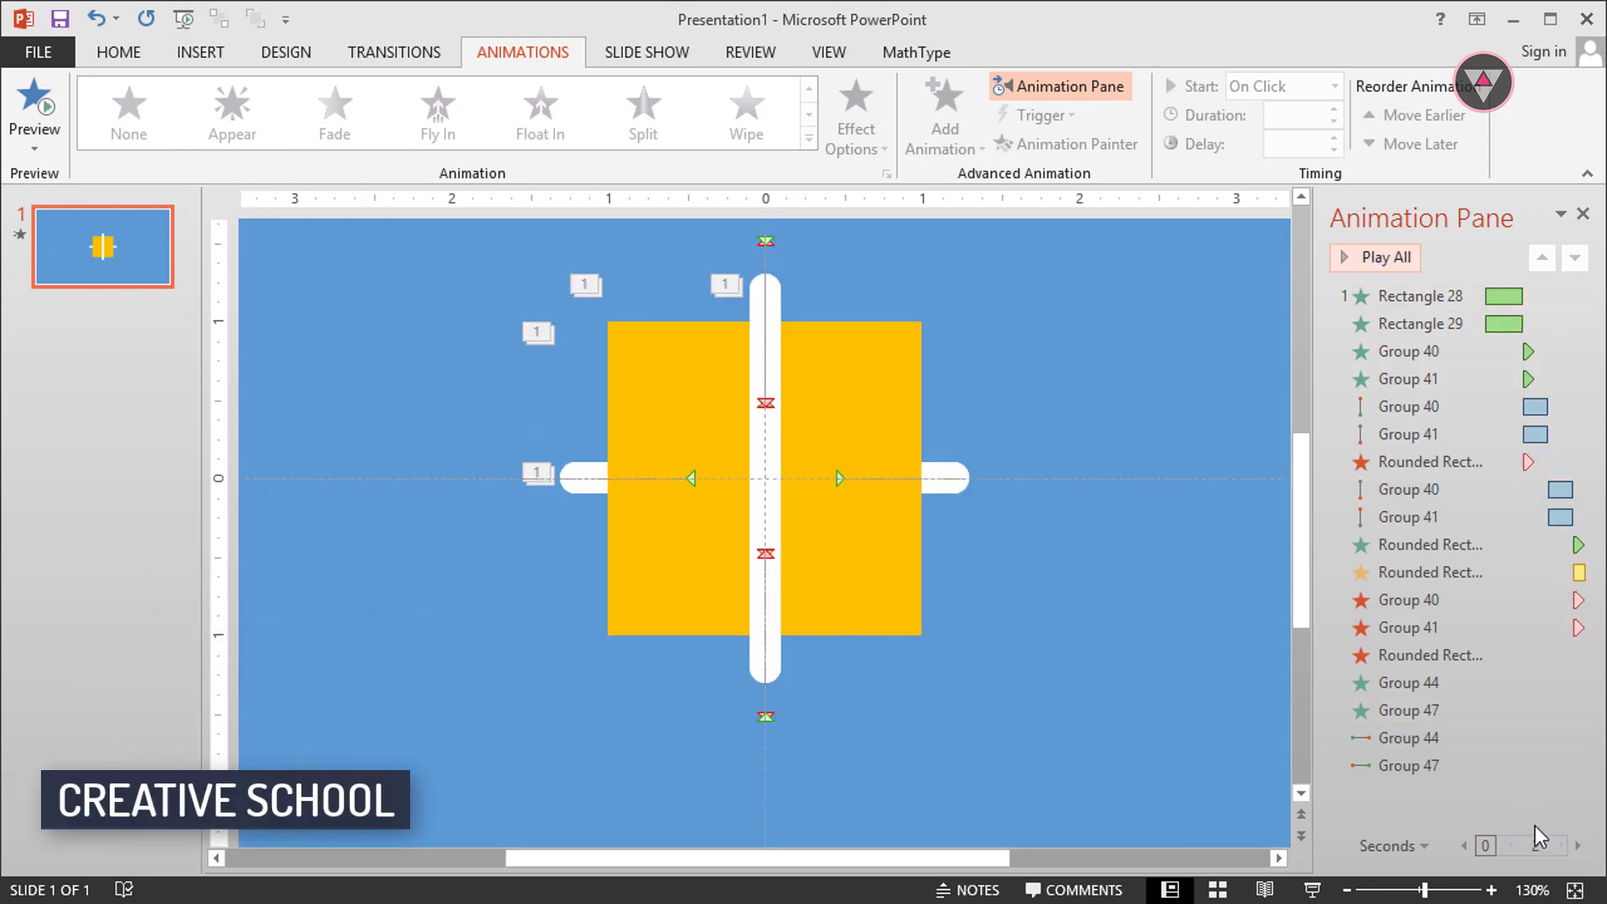
# Fit the slide to the window and insert a light grey rectangle above-left of the graphic.
pyautogui.click(1573, 890)
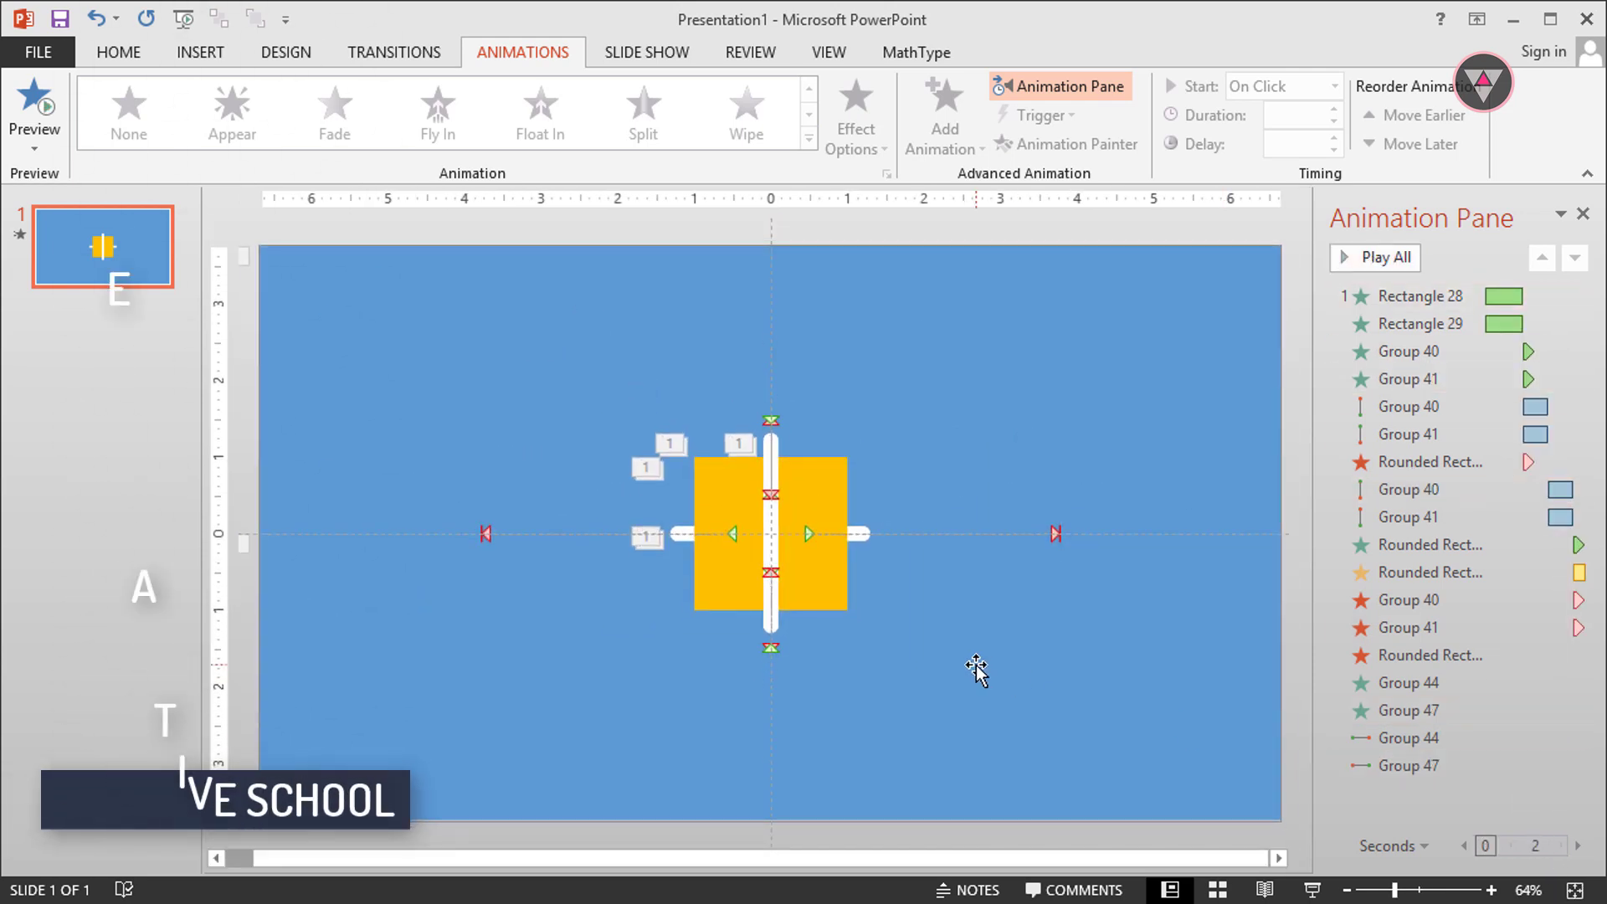
pyautogui.click(200, 51)
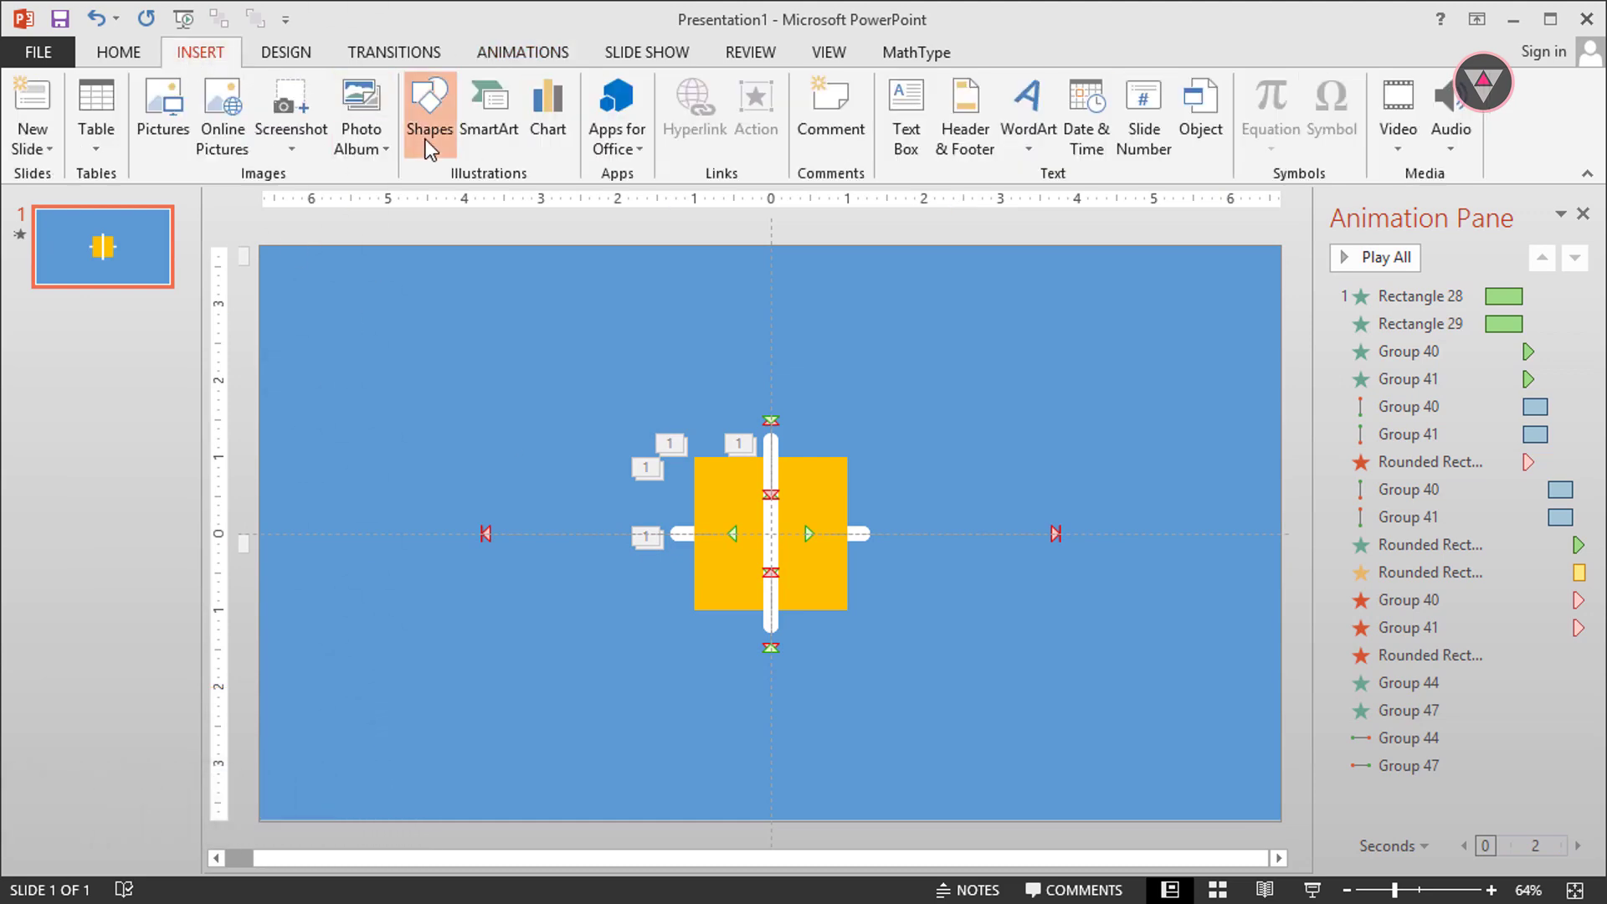
pyautogui.click(428, 105)
pyautogui.click(497, 202)
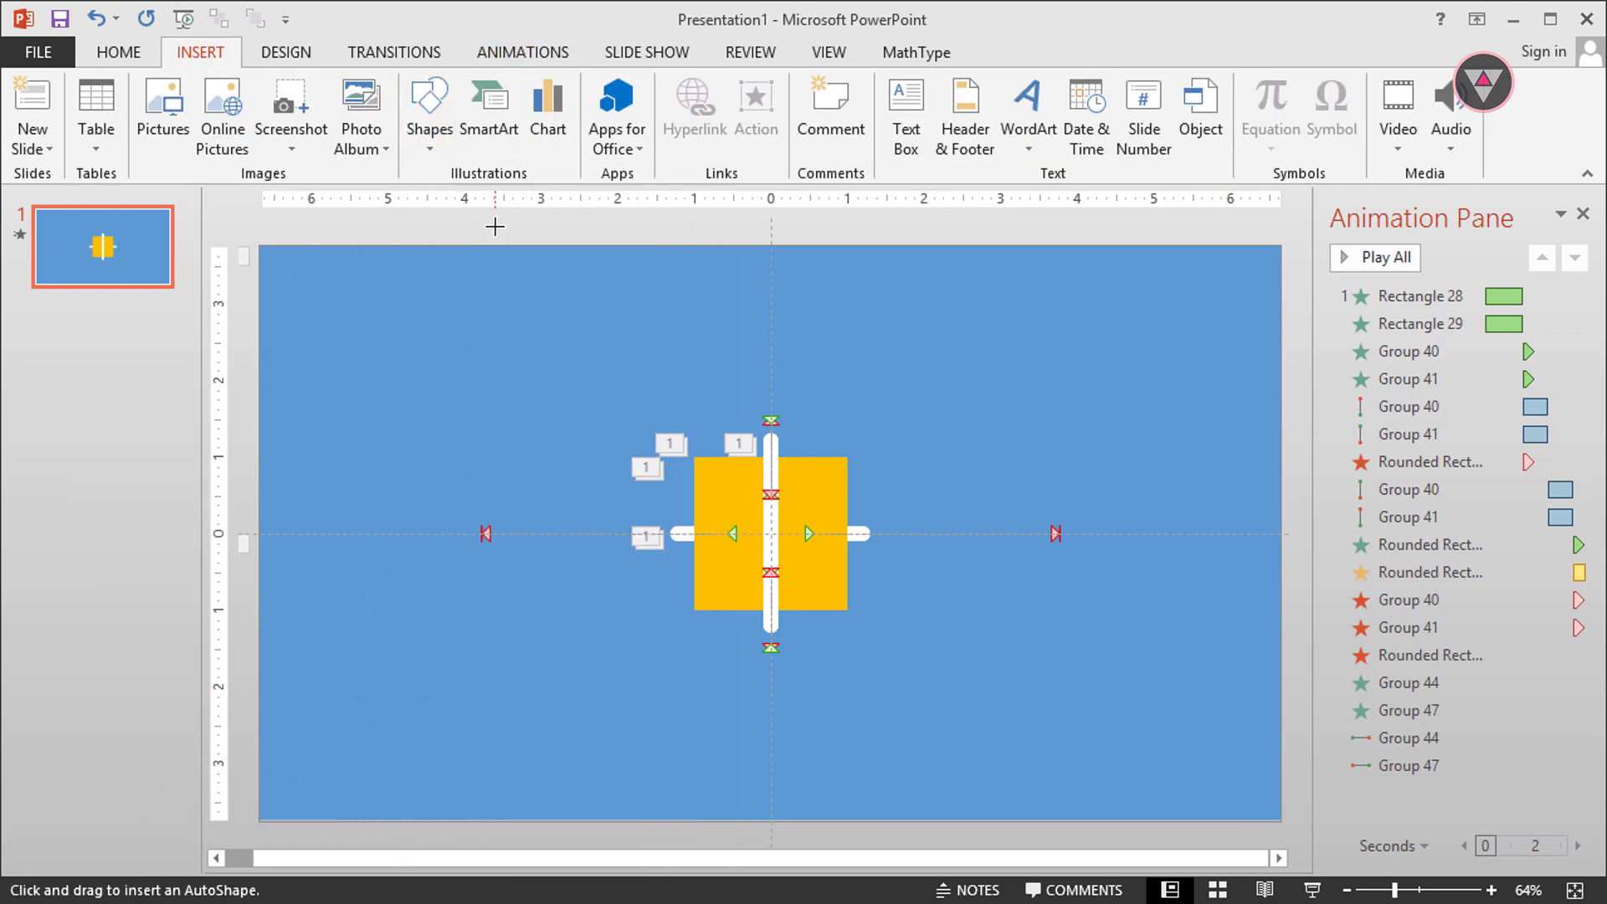
pyautogui.click(487, 331)
pyautogui.click(623, 86)
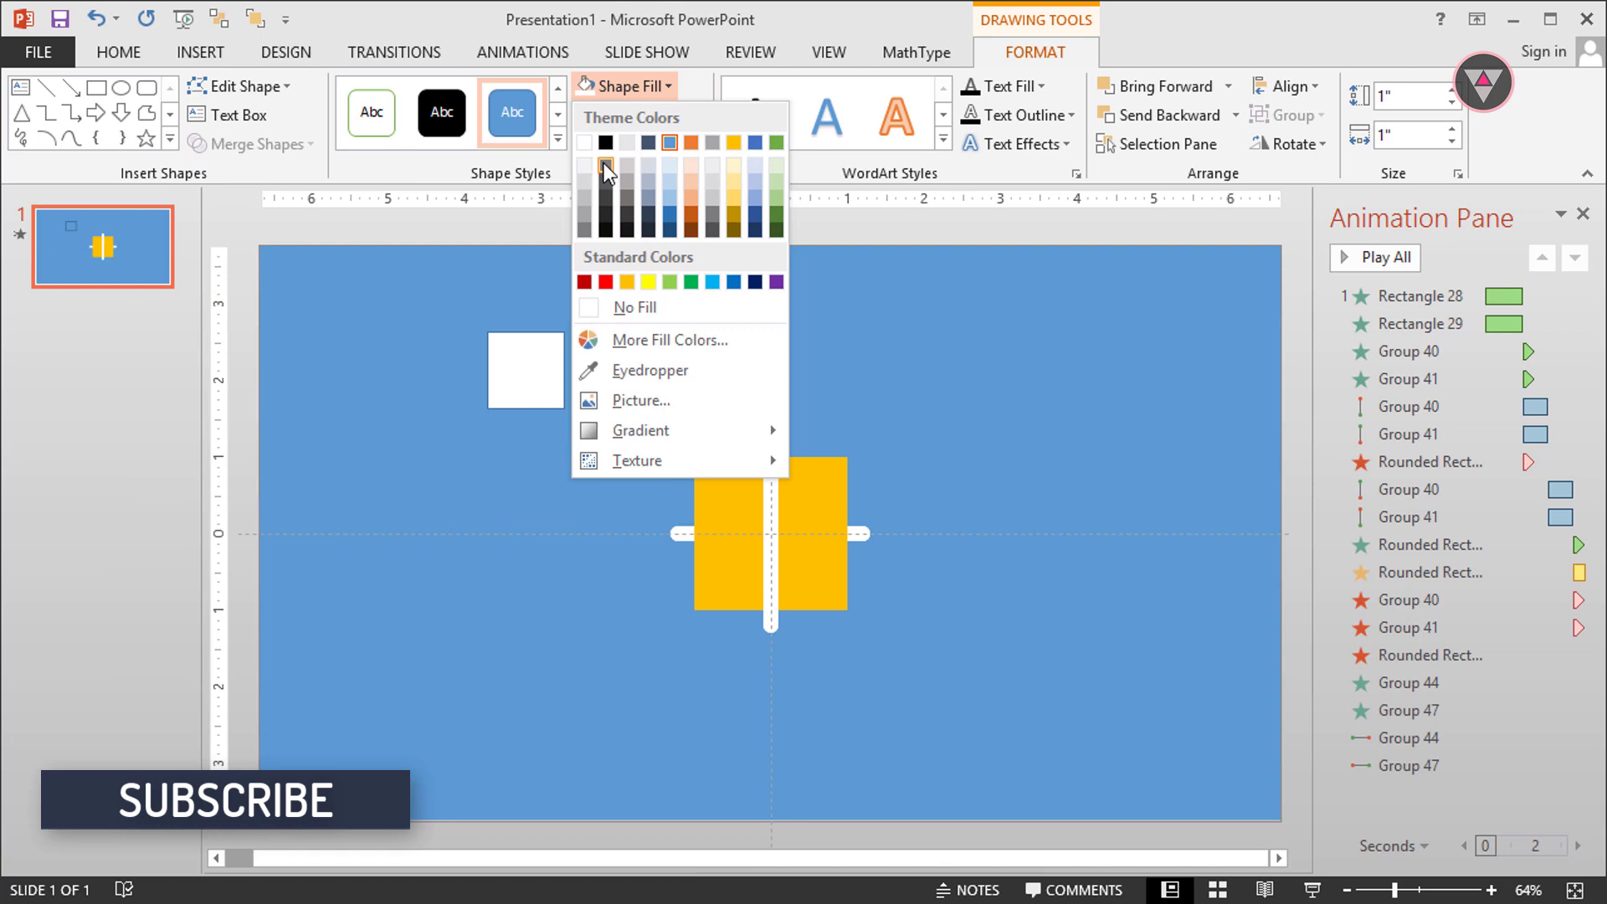
pyautogui.click(584, 174)
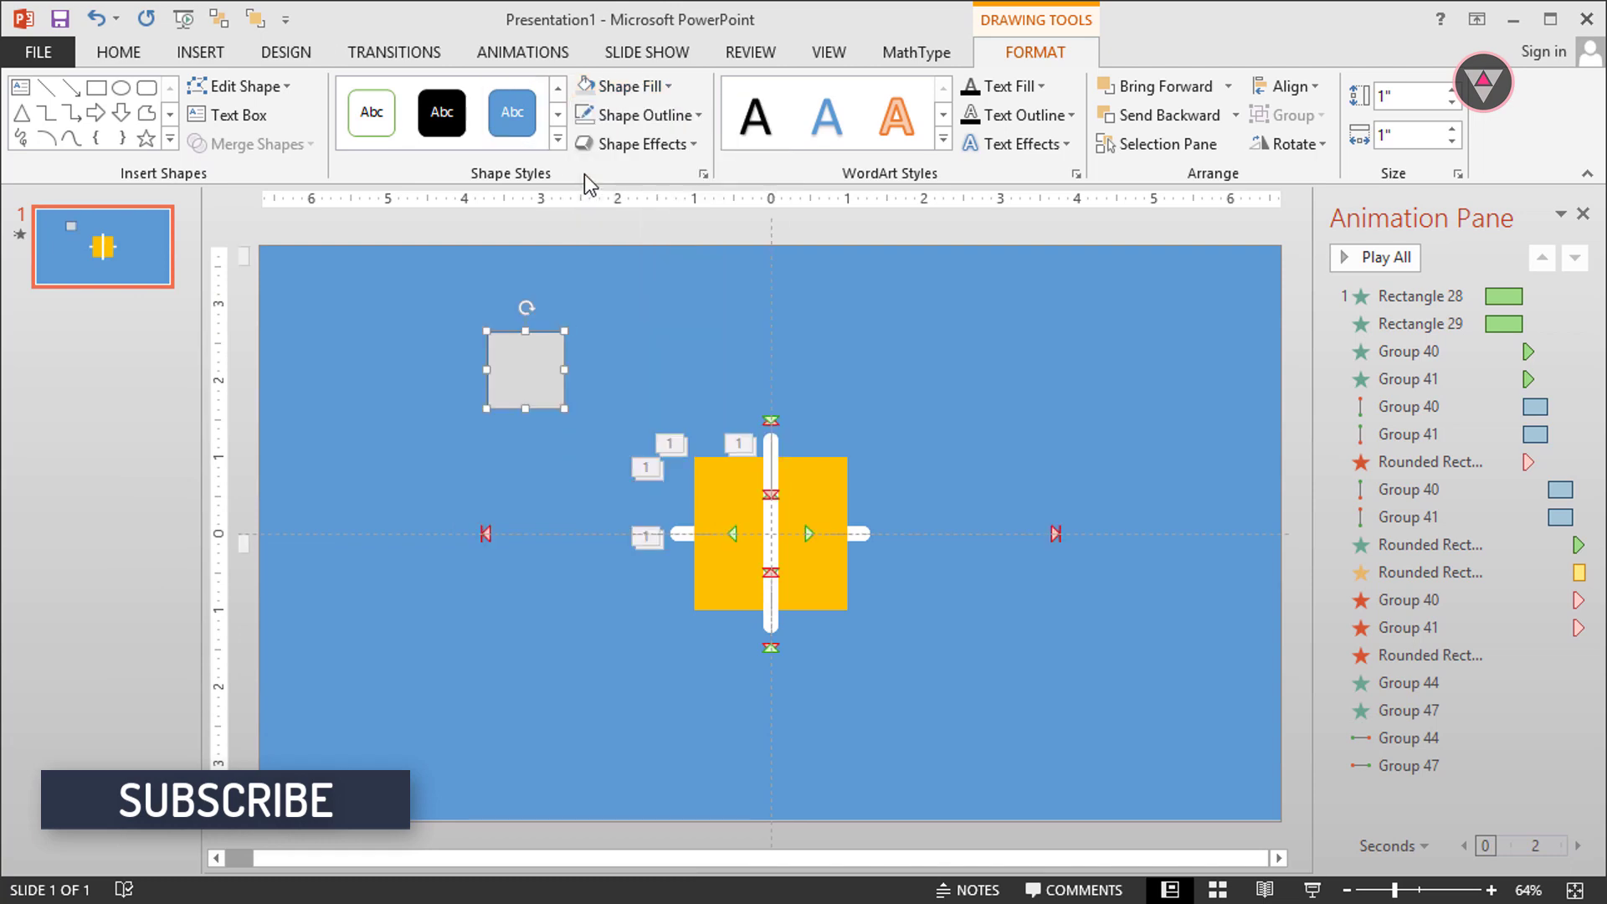
# Size the square to 2" x 2", then duplicate it and widen the copy to 5.6".
pyautogui.doubleClick(1415, 99)
pyautogui.write('2')
pyautogui.click(1413, 132)
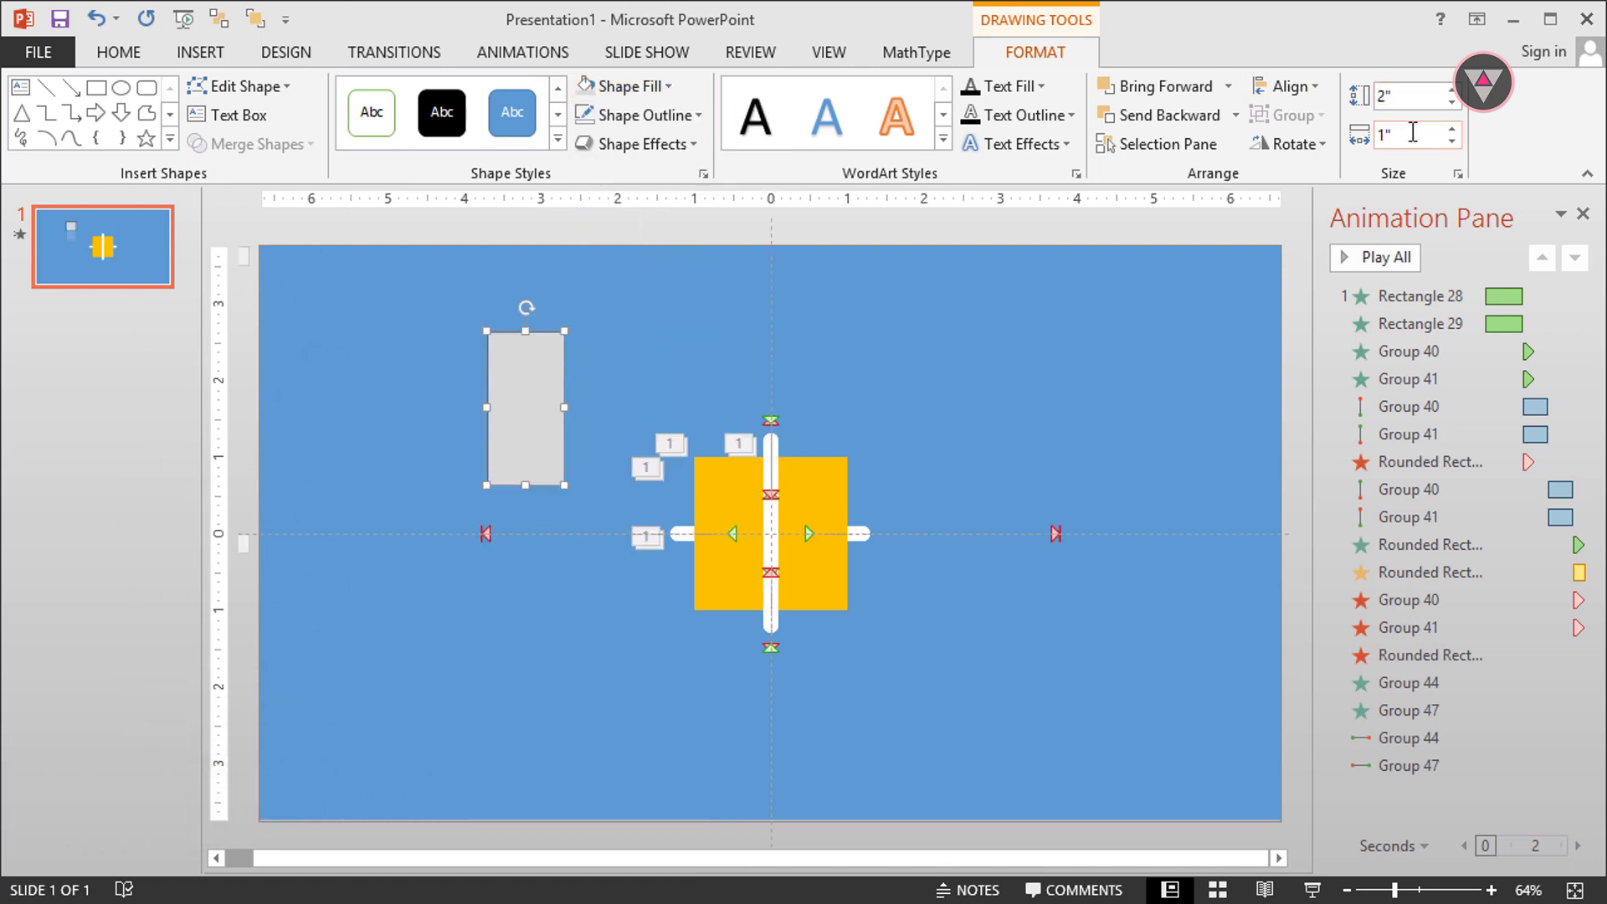
pyautogui.doubleClick(1412, 133)
pyautogui.write('2')
pyautogui.click(609, 383)
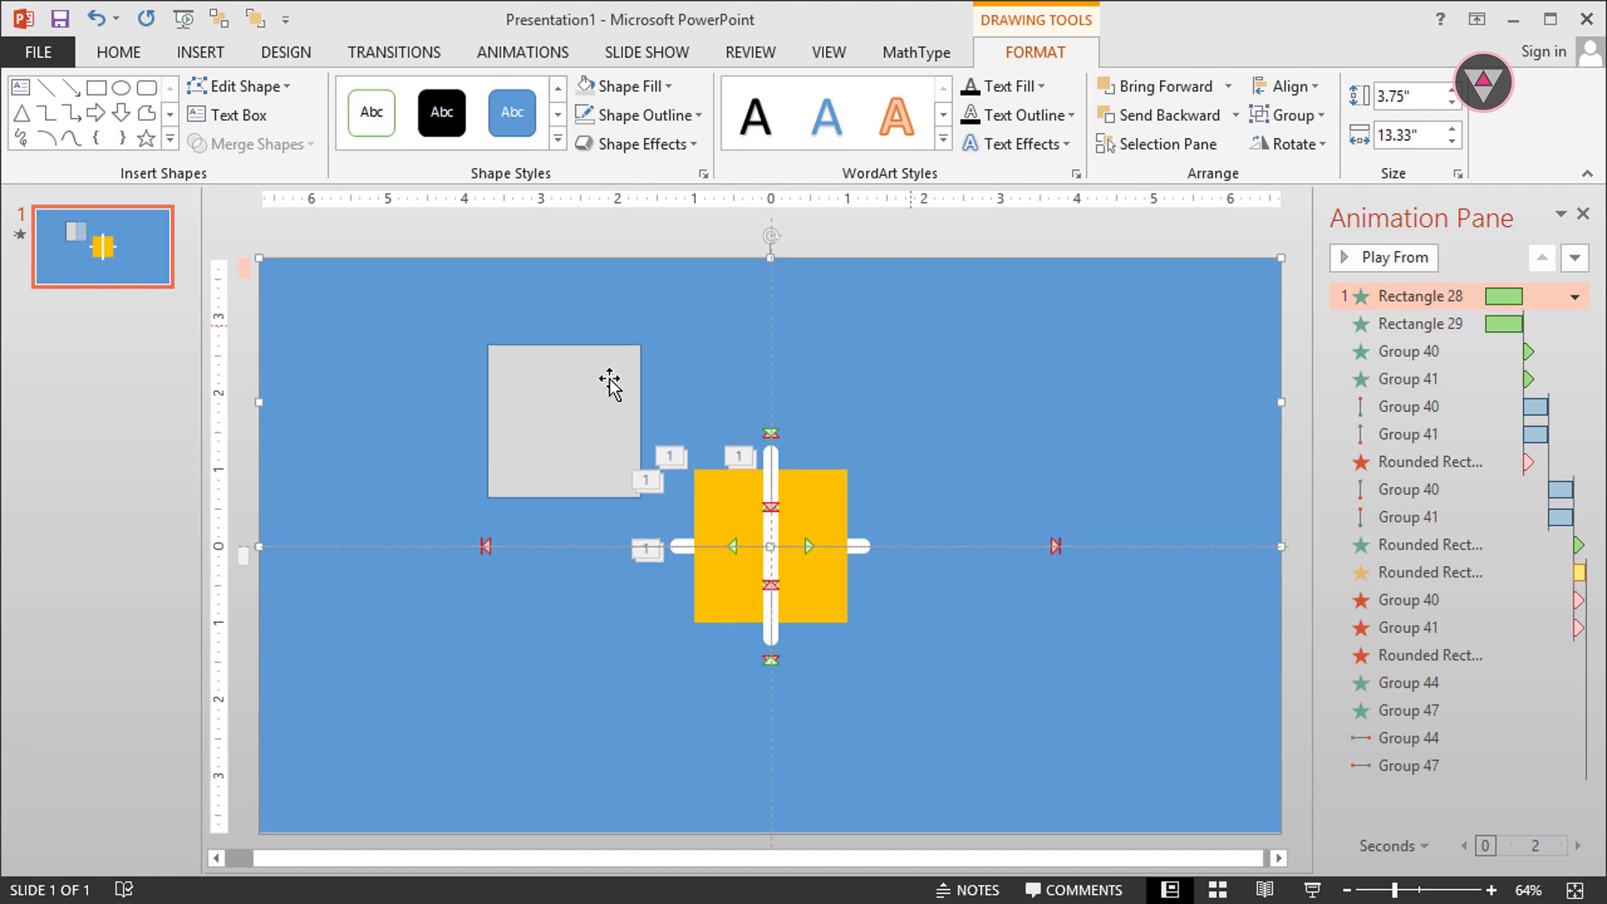
pyautogui.click(567, 384)
pyautogui.hotkey('ctrl', 'd')
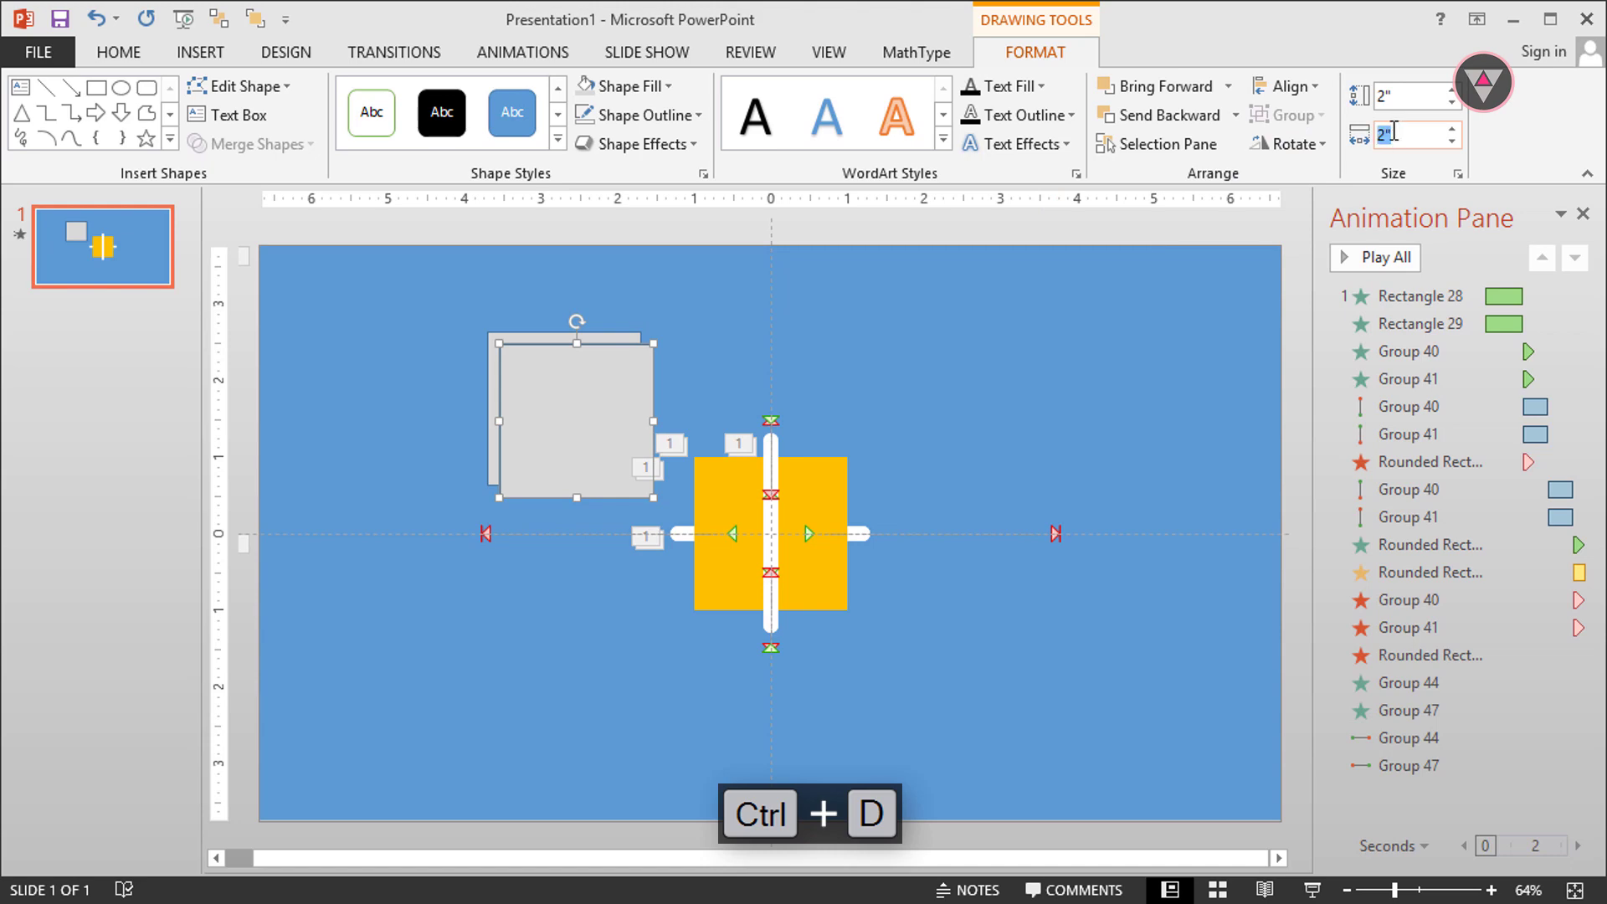
pyautogui.press('Return')
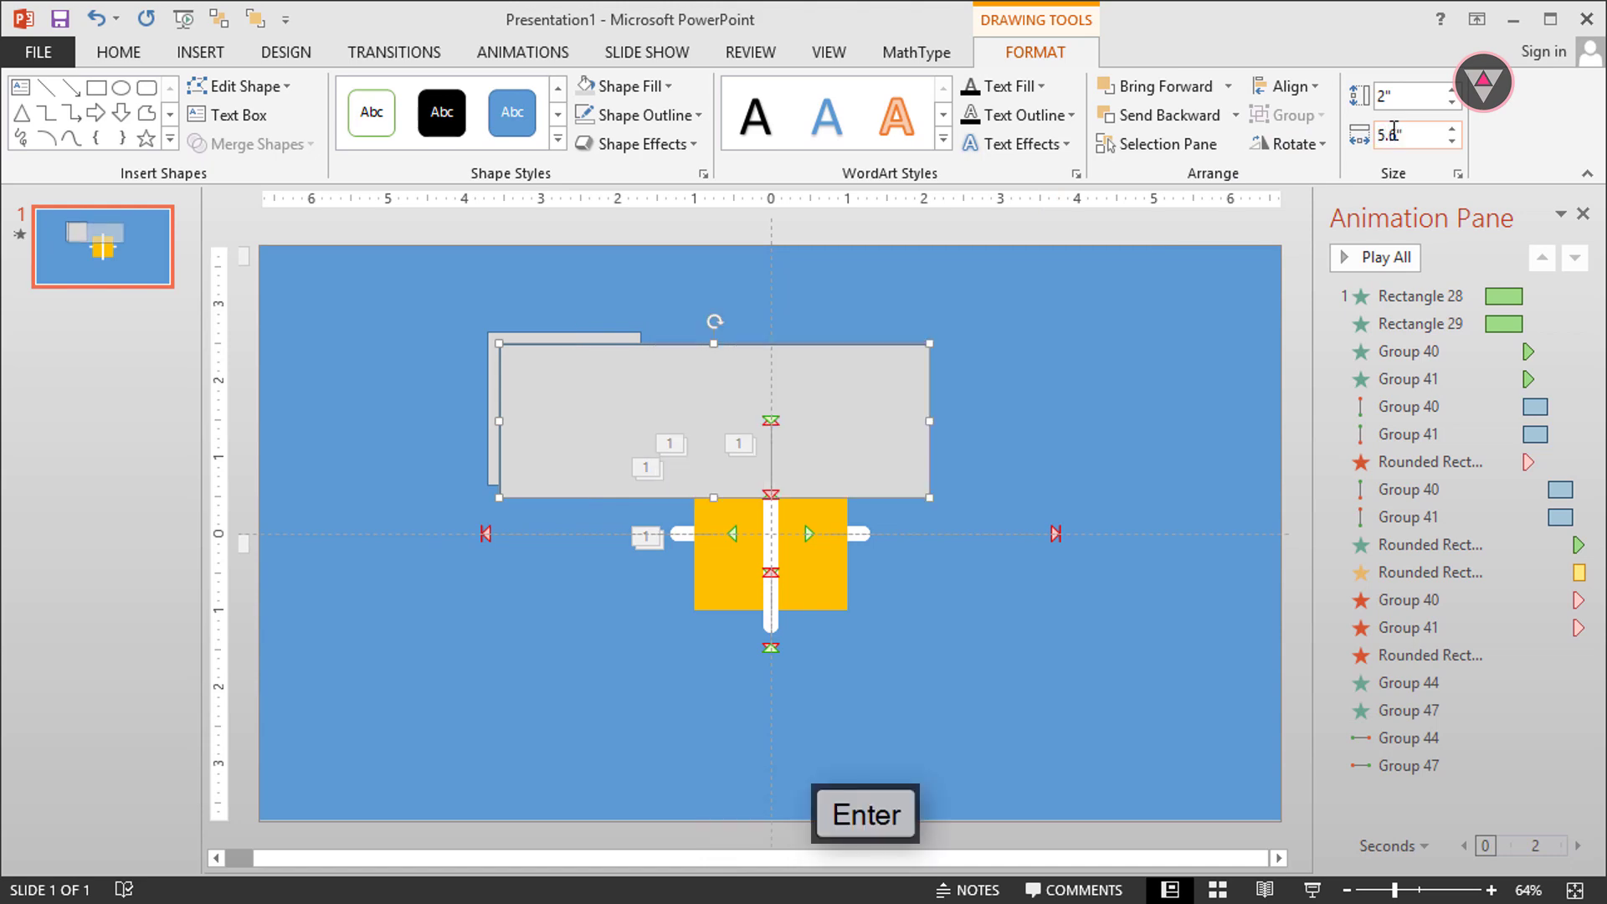
pyautogui.click(590, 339)
# Remove the wide grey rectangle's outline and centre it vertically and horizontally on the slide.
pyautogui.click(697, 115)
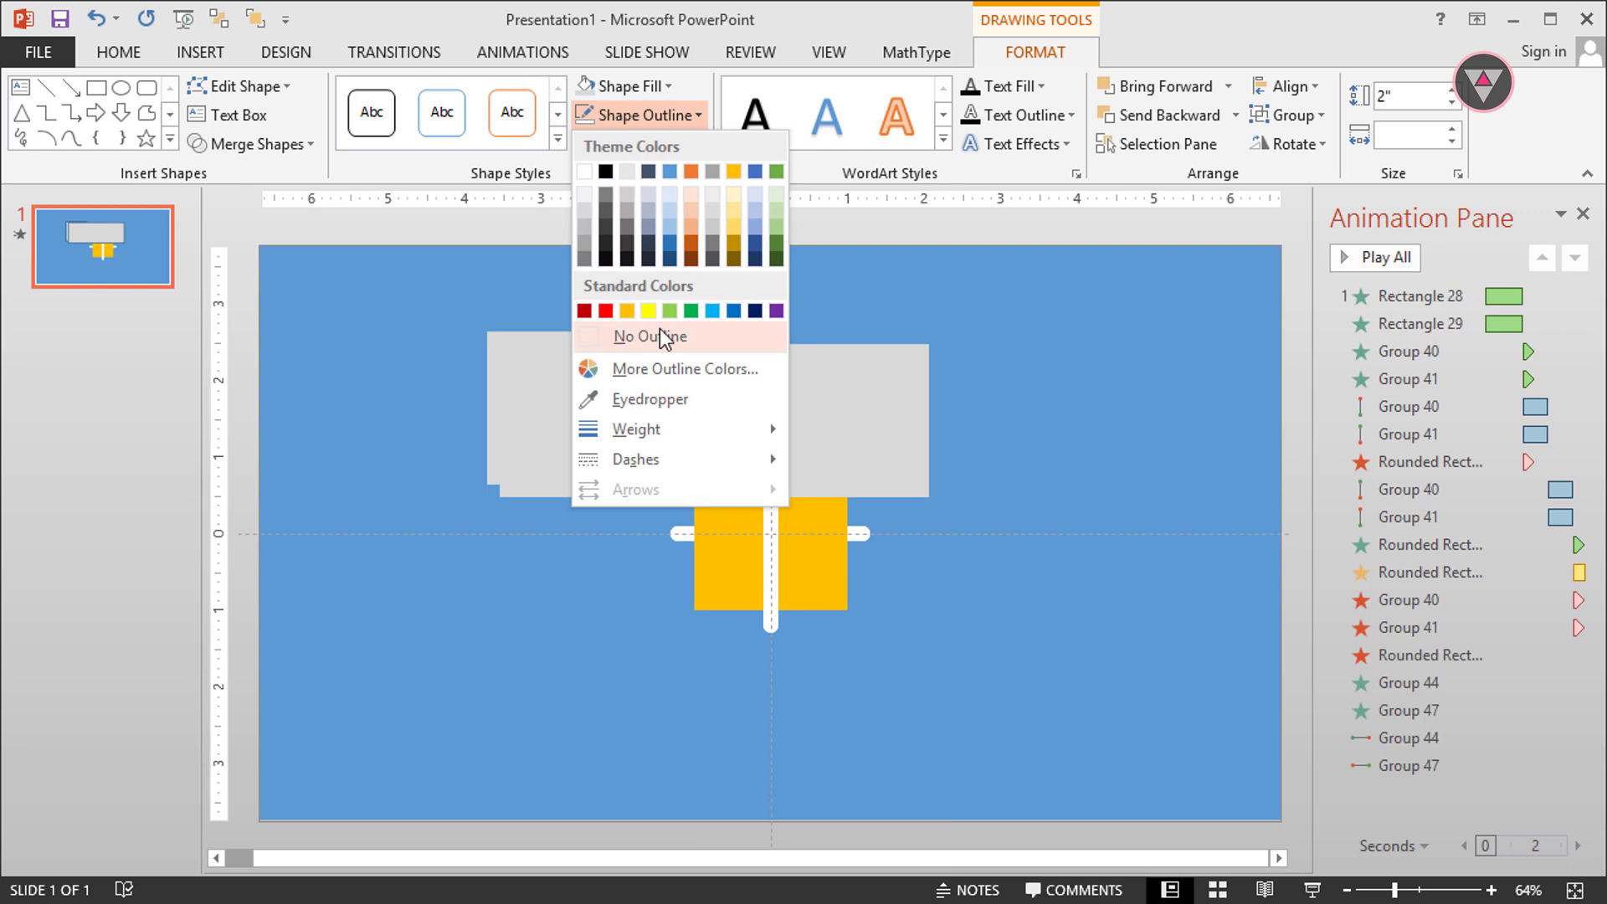
pyautogui.click(659, 329)
pyautogui.click(632, 309)
pyautogui.click(624, 352)
pyautogui.click(834, 418)
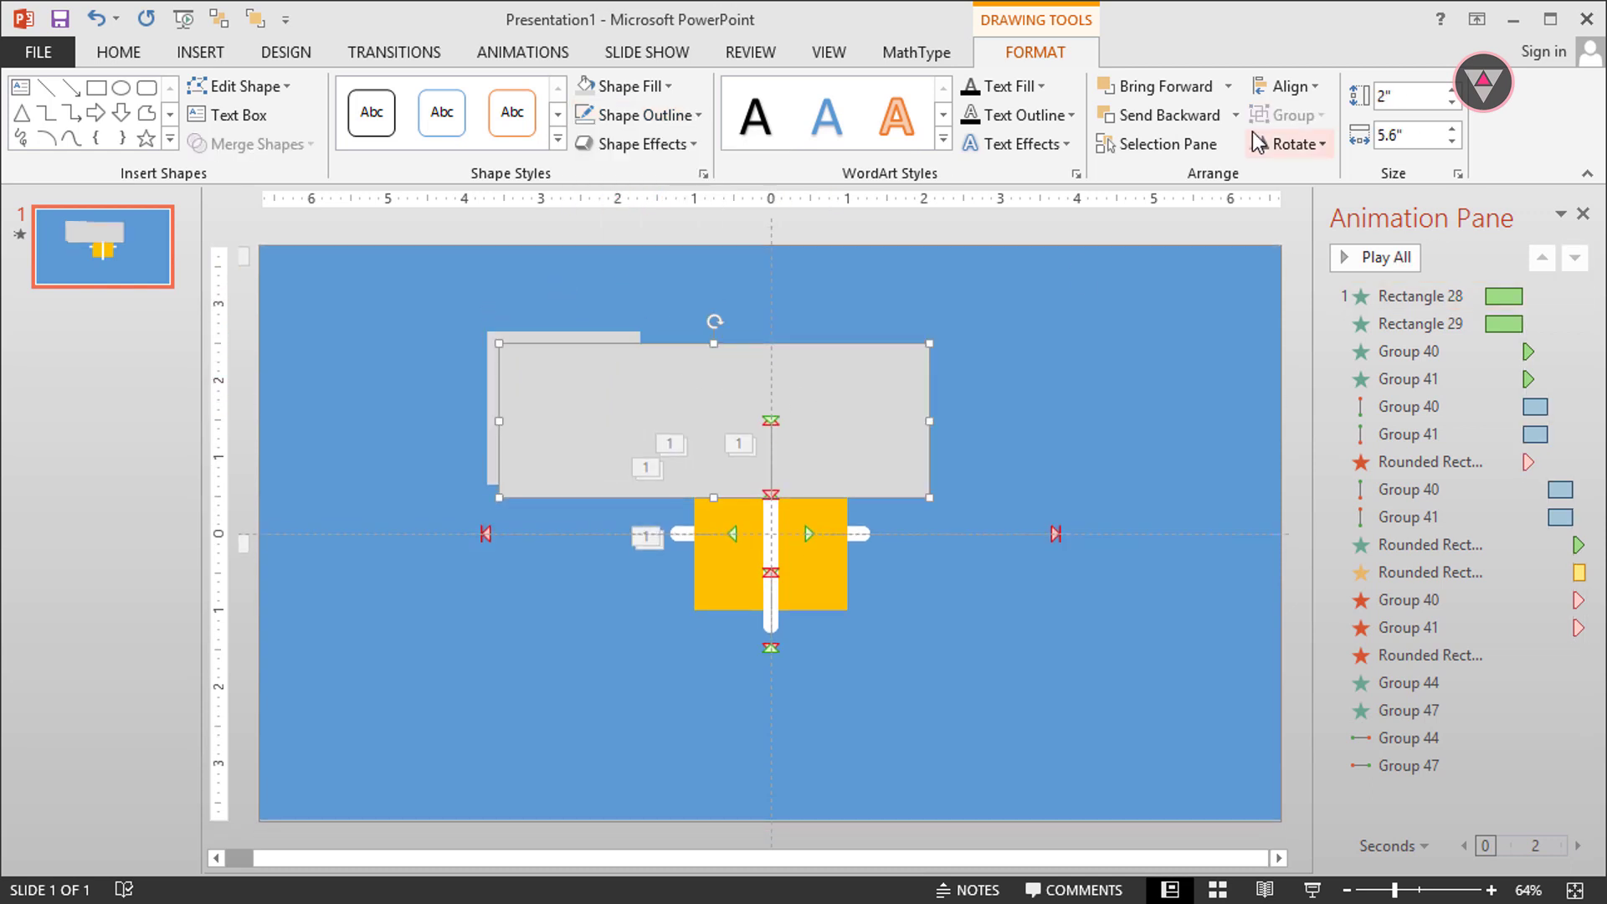
pyautogui.click(1283, 86)
pyautogui.click(1306, 241)
pyautogui.click(1283, 87)
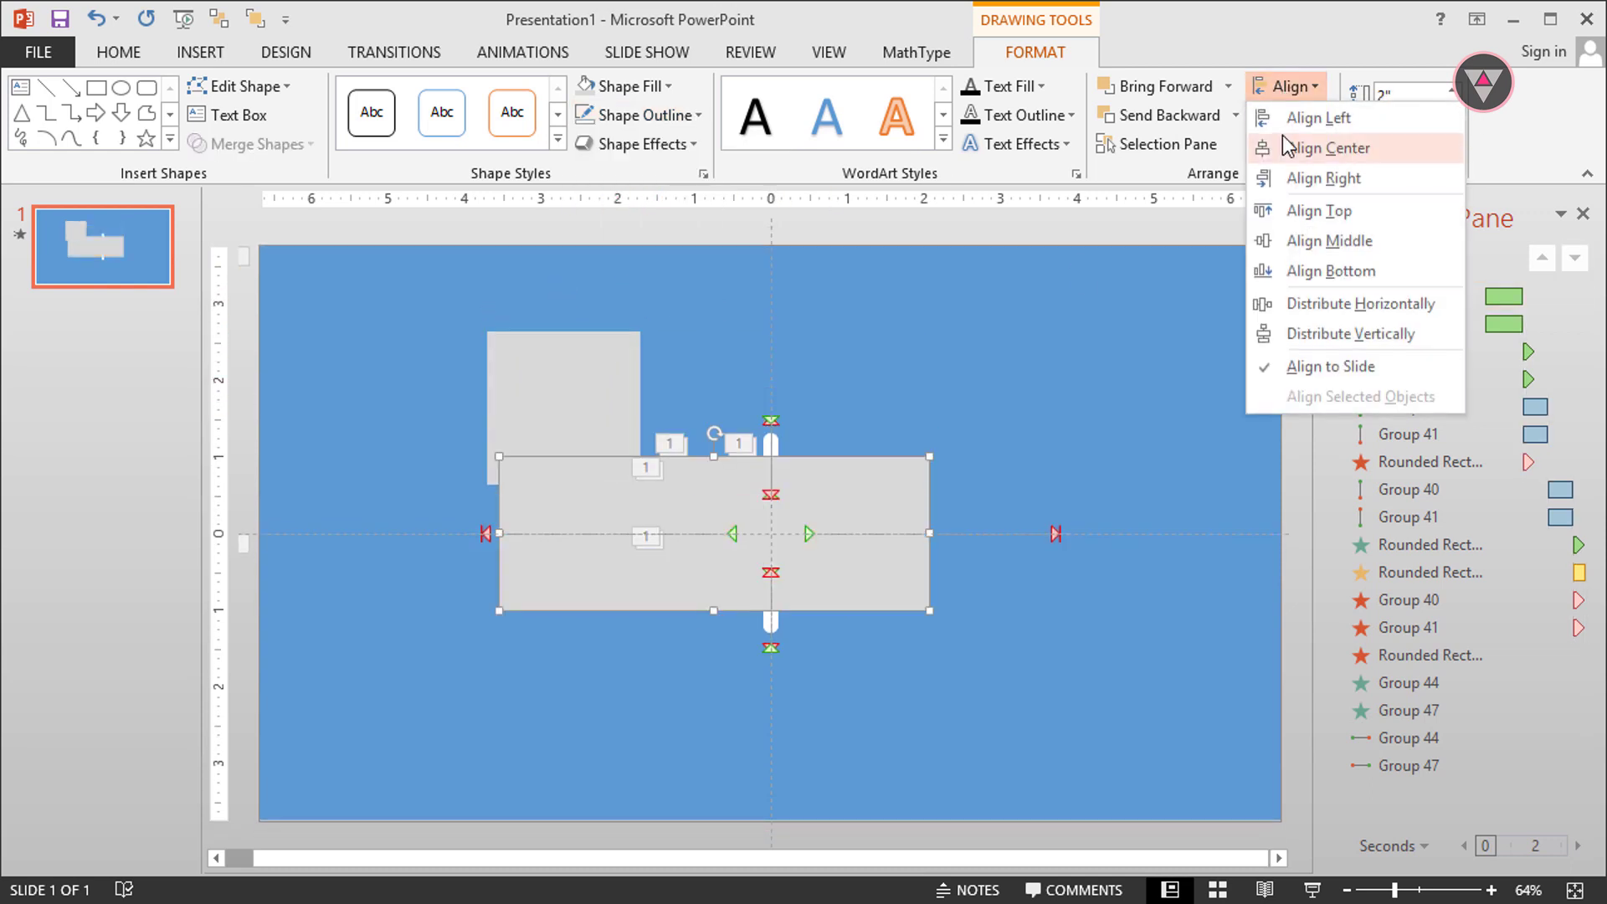
pyautogui.click(1289, 142)
# Send the wide grey rectangle backward so it sits behind the yellow graphic.
pyautogui.rightClick(949, 487)
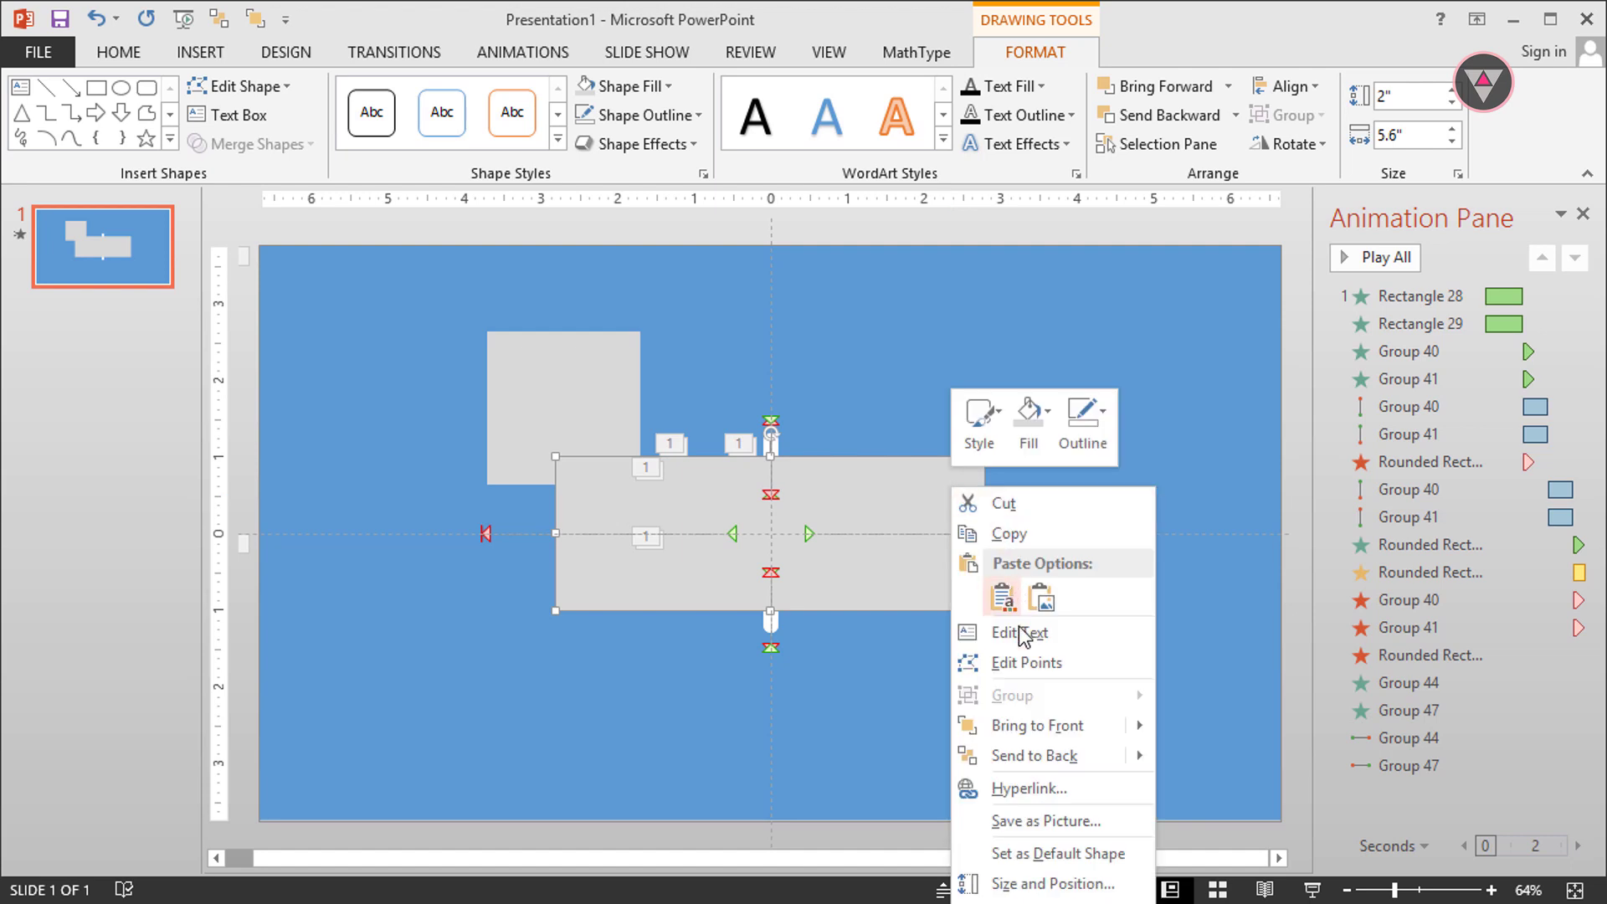
pyautogui.moveTo(1031, 757)
pyautogui.click(1234, 765)
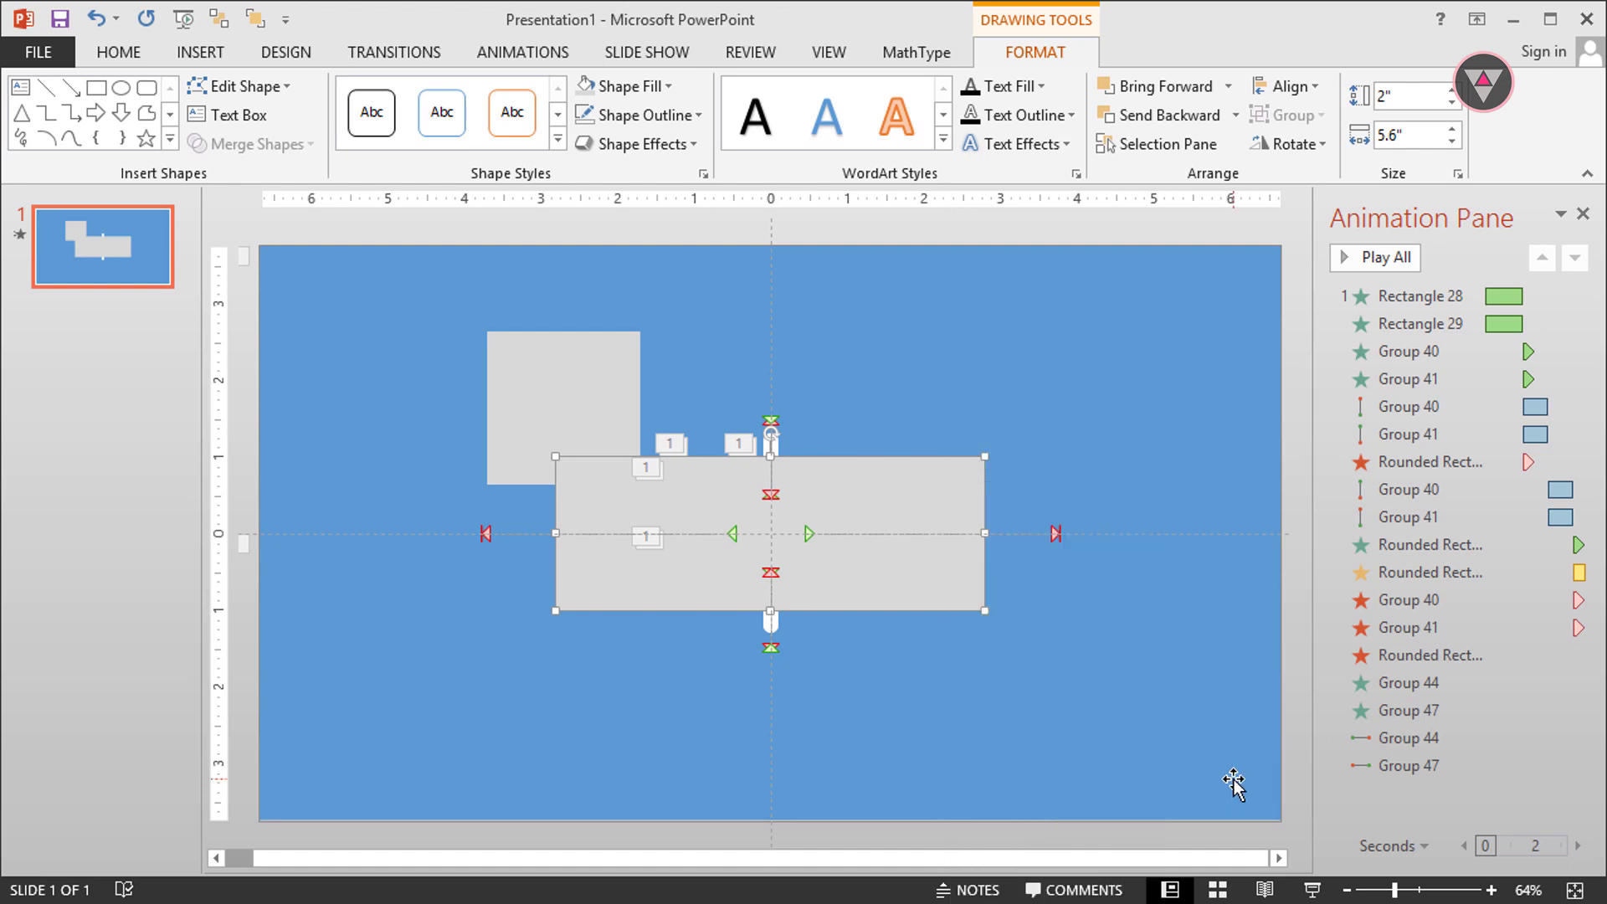
pyautogui.rightClick(932, 575)
pyautogui.moveTo(1077, 846)
pyautogui.click(1188, 844)
pyautogui.rightClick(908, 500)
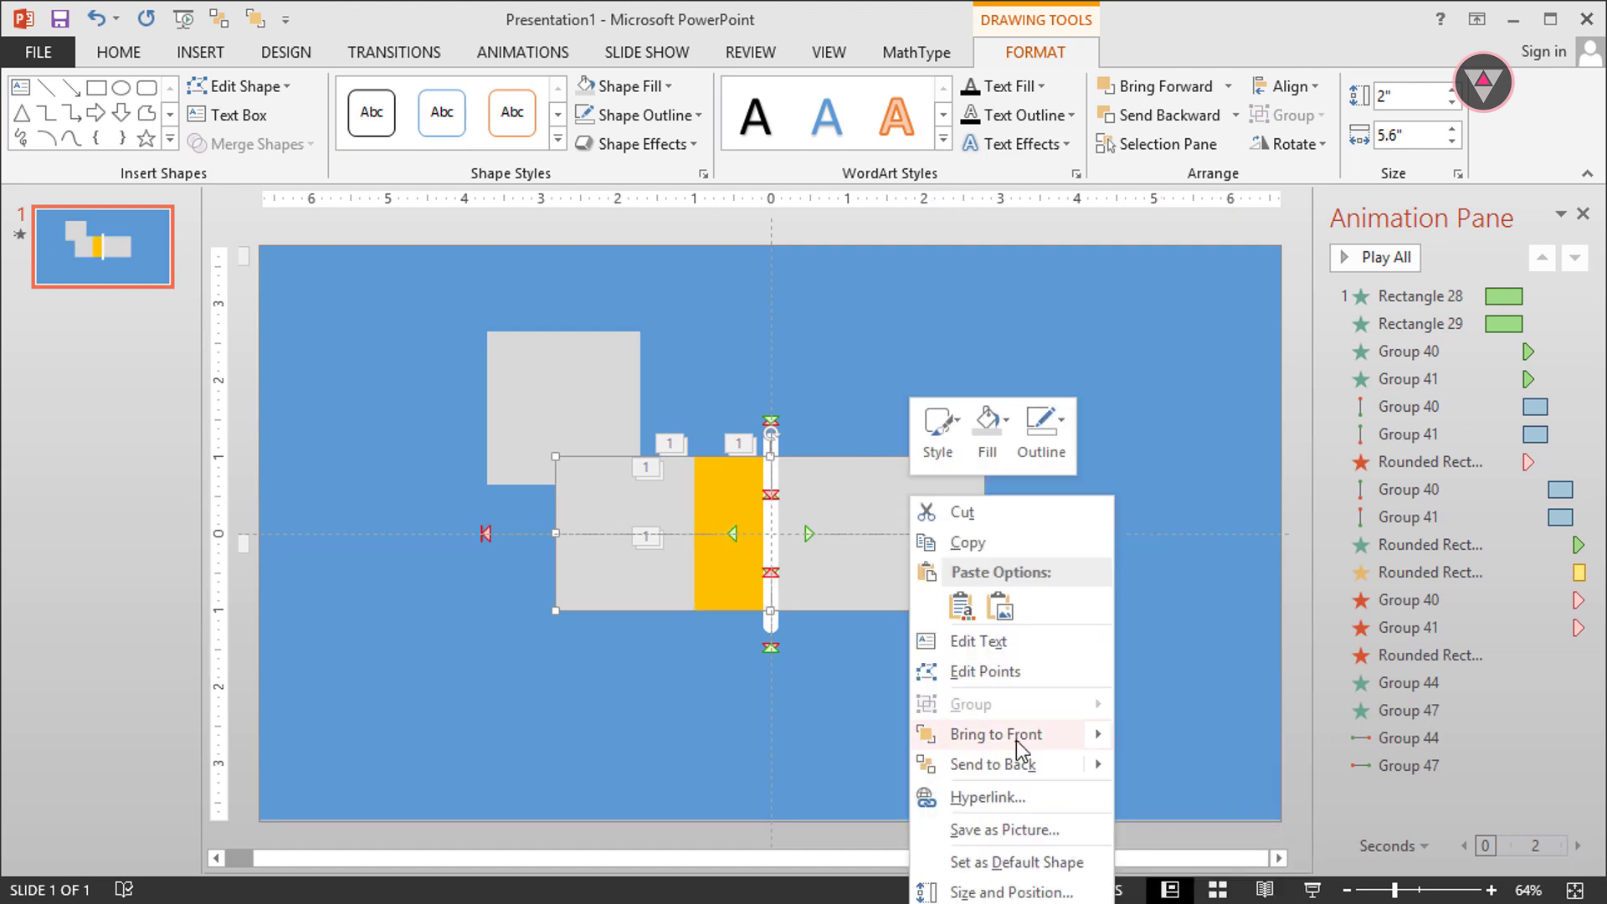
pyautogui.moveTo(1005, 764)
pyautogui.click(1189, 894)
# Stretch Group 44's right edge out to the grey rectangle's edge.
pyautogui.click(828, 556)
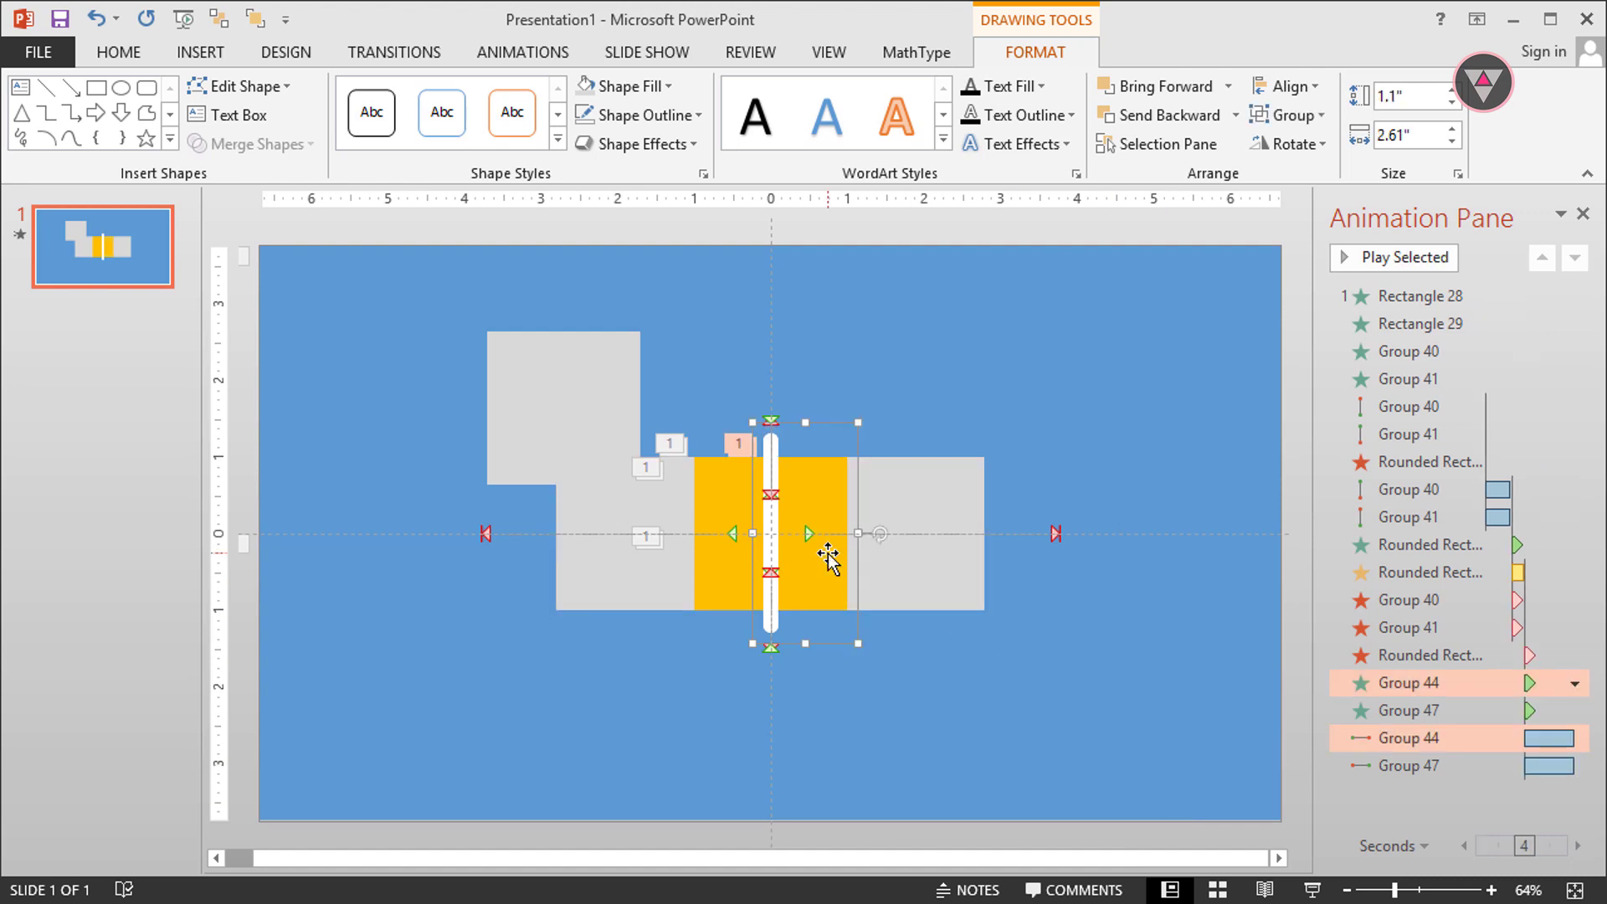
pyautogui.moveTo(844, 533); pyautogui.dragTo(984, 533)
pyautogui.click(672, 525)
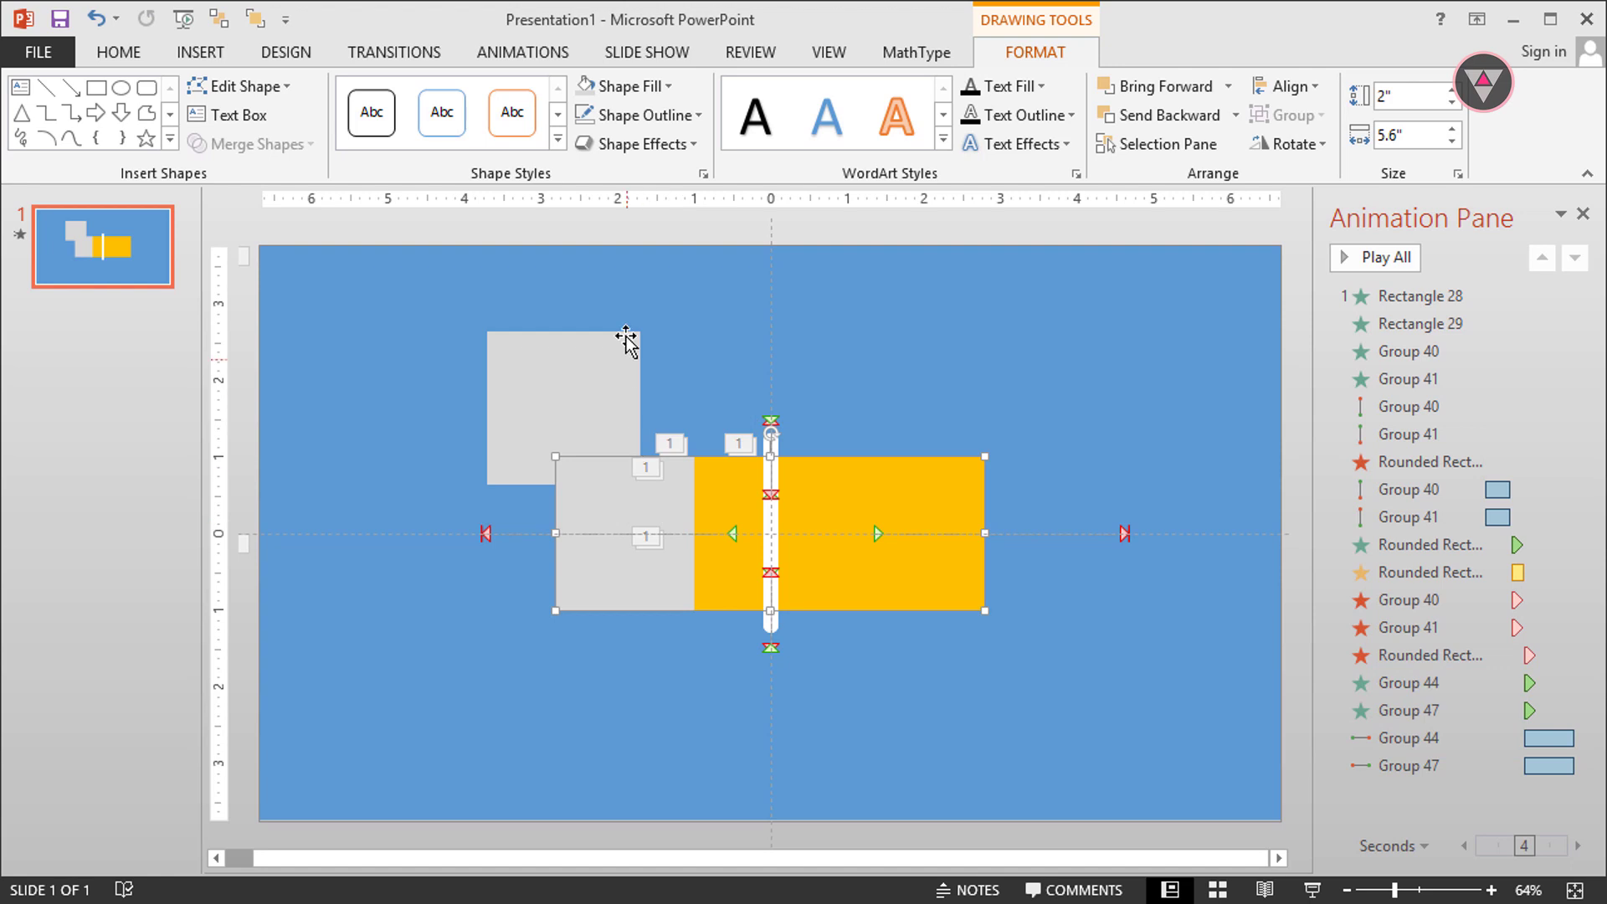
pyautogui.click(526, 50)
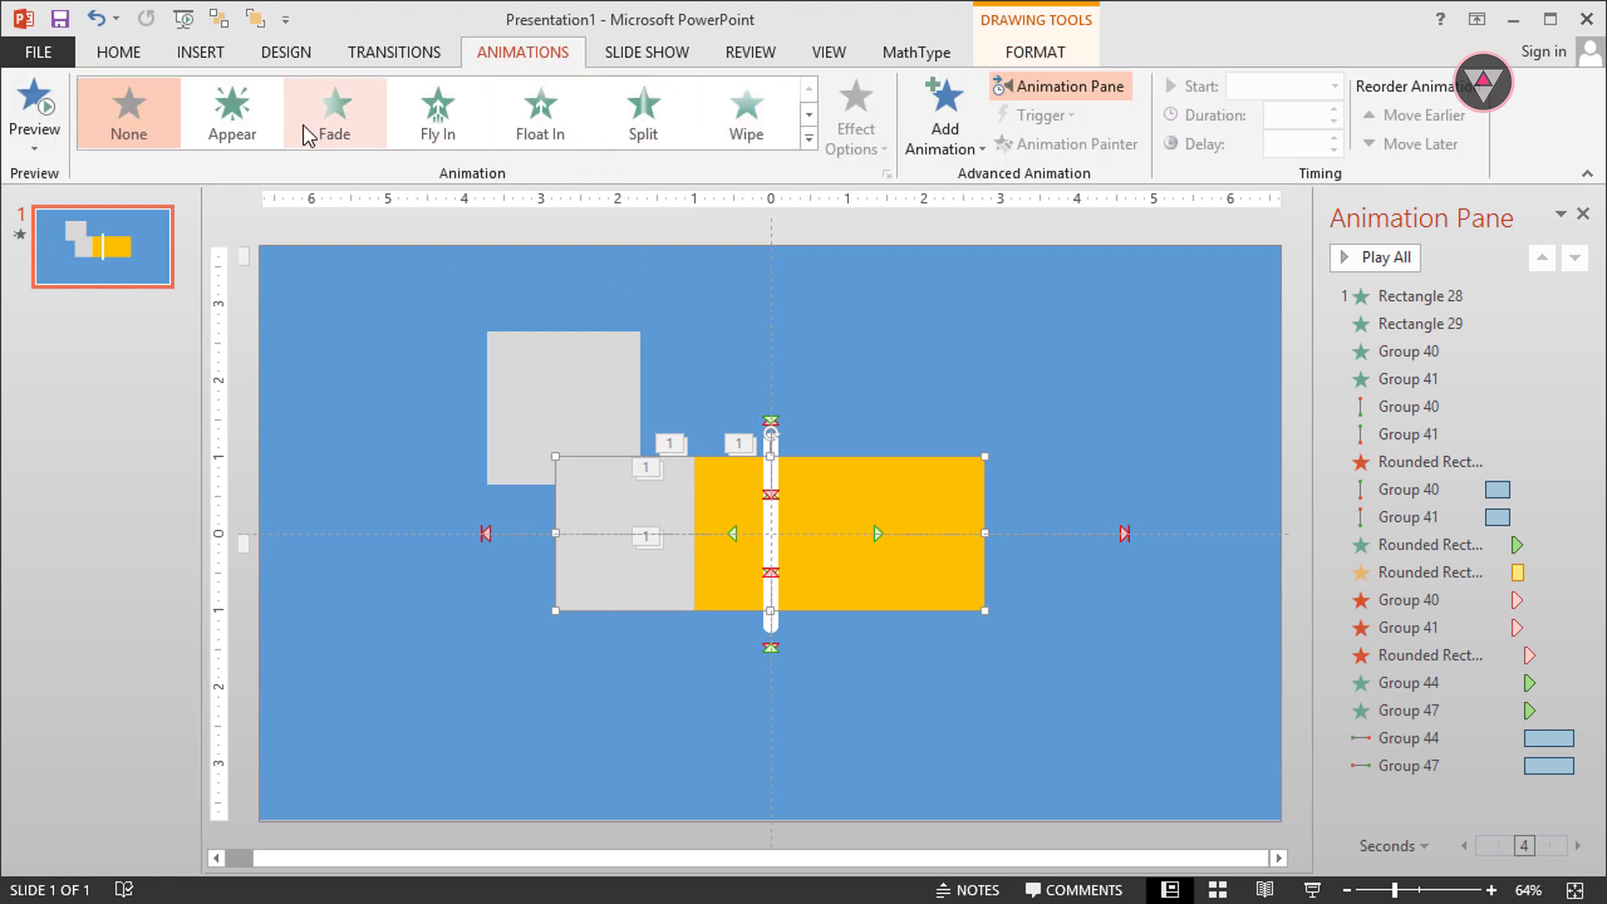
# Give Rectangle 52 an Appear entrance starting With Previous.
pyautogui.click(254, 127)
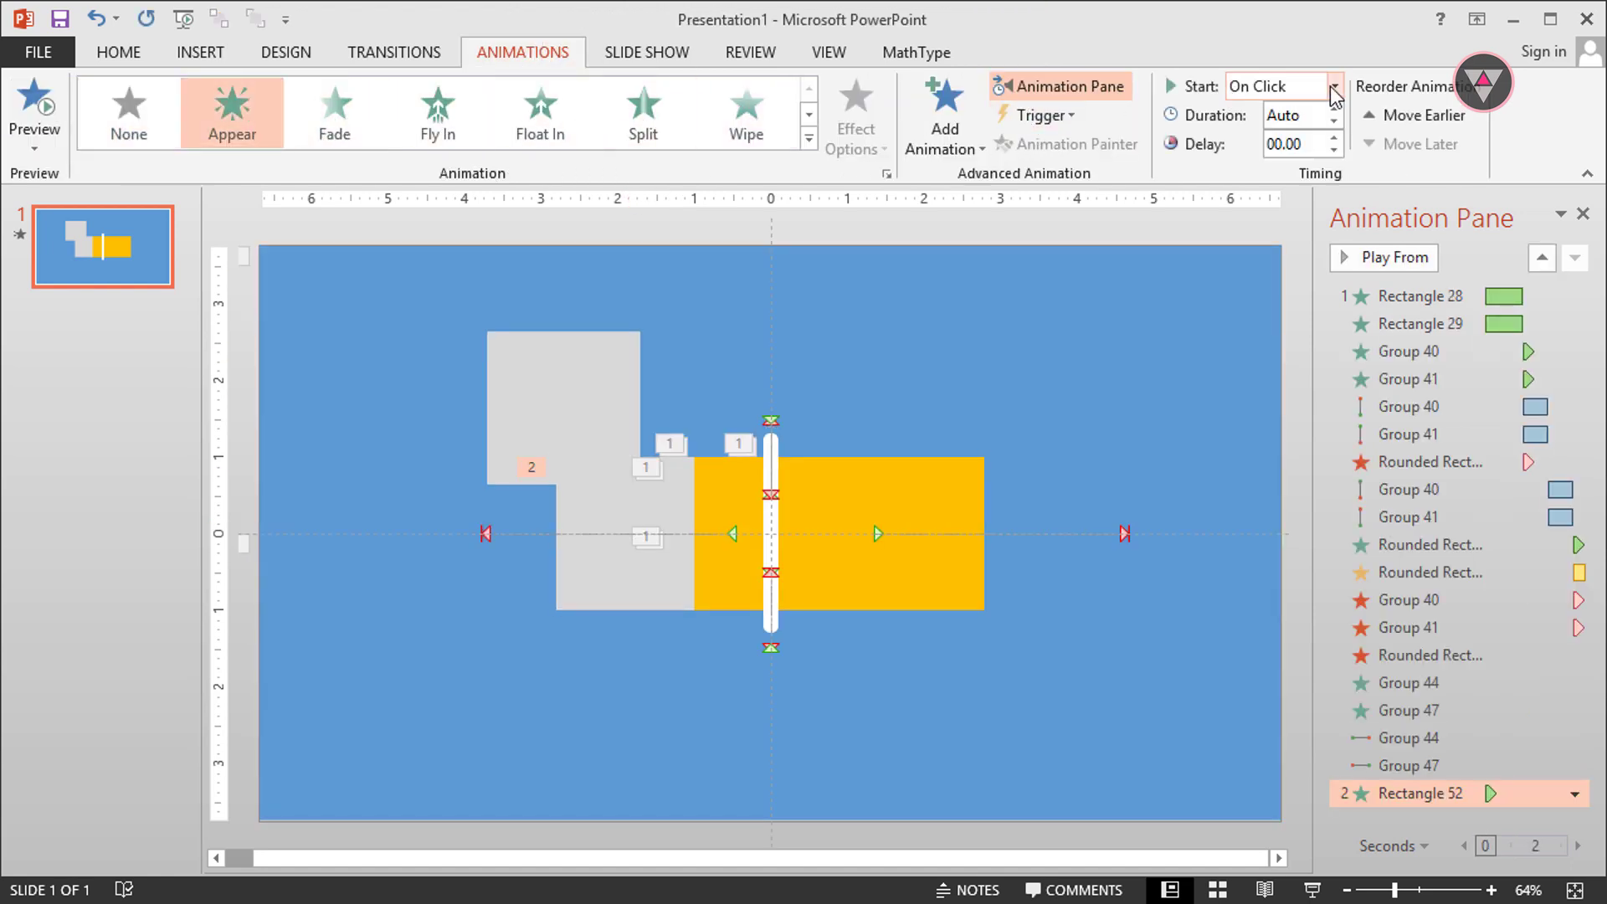
pyautogui.click(1335, 87)
pyautogui.click(1279, 140)
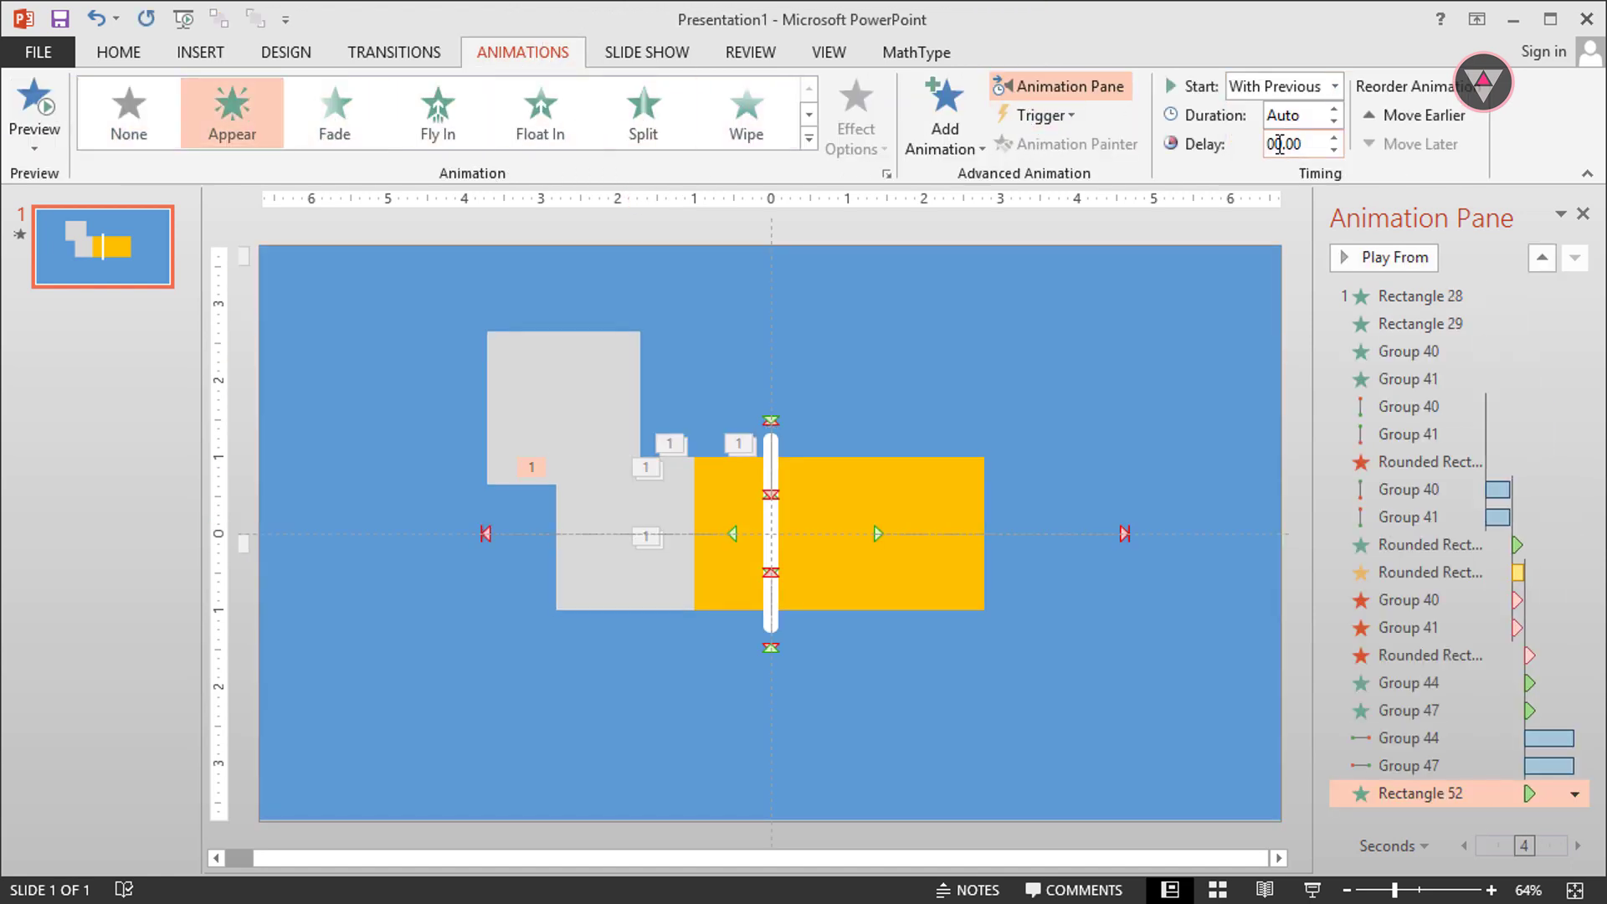
# Try shifting the yellow piece left, preview the animations, then undo the move.
pyautogui.click(667, 505)
pyautogui.moveTo(721, 502); pyautogui.dragTo(554, 543)
pyautogui.click(726, 376)
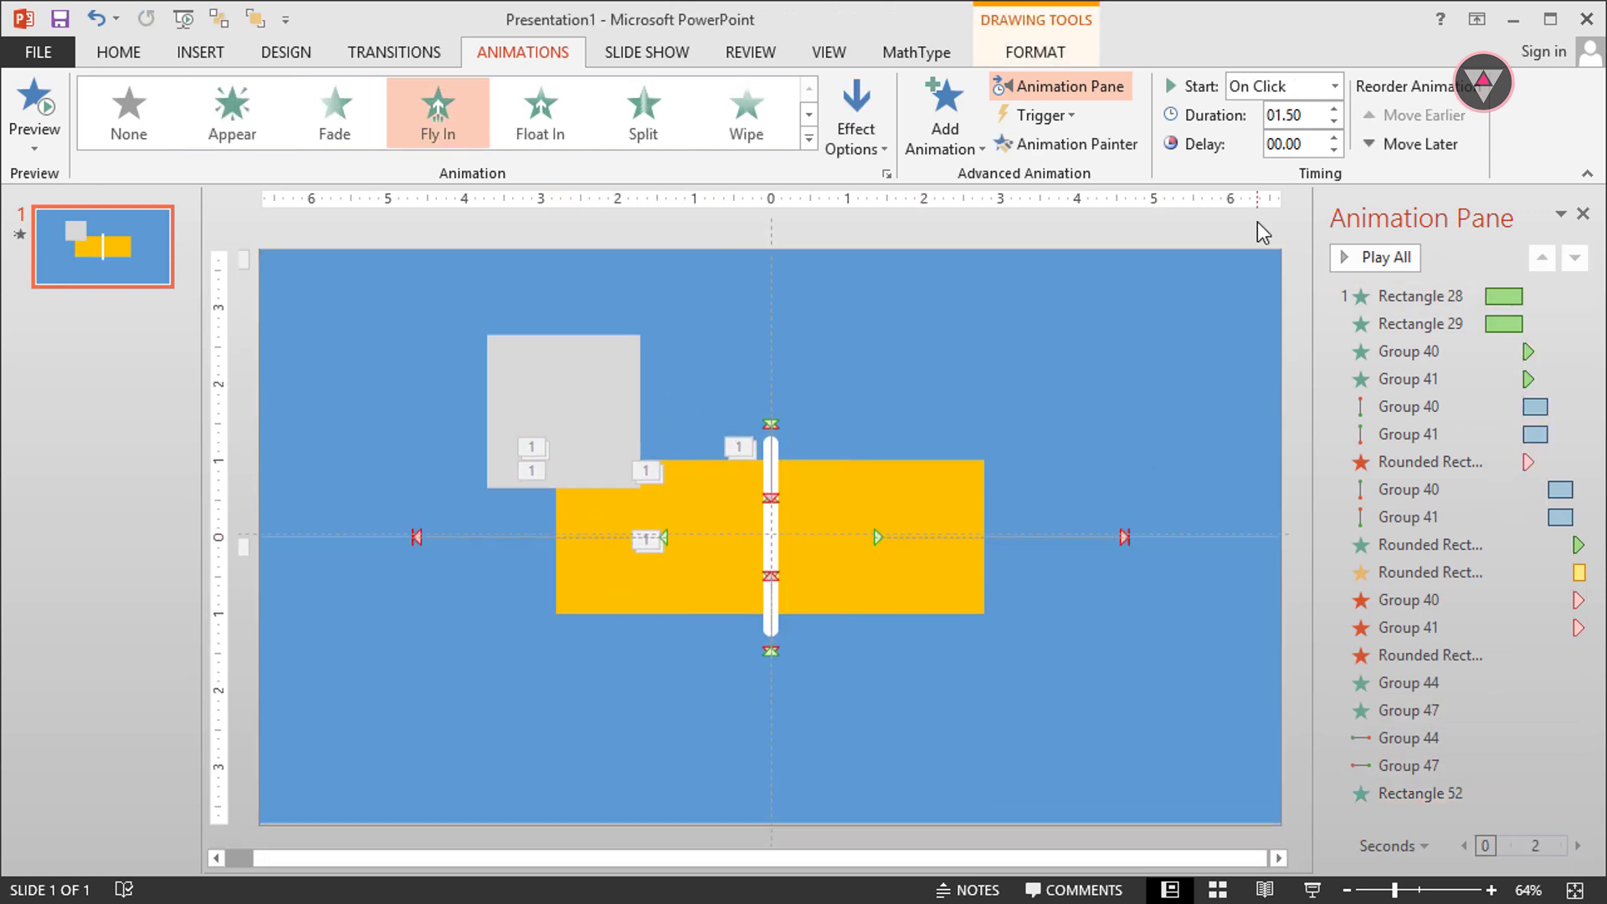
pyautogui.click(1352, 257)
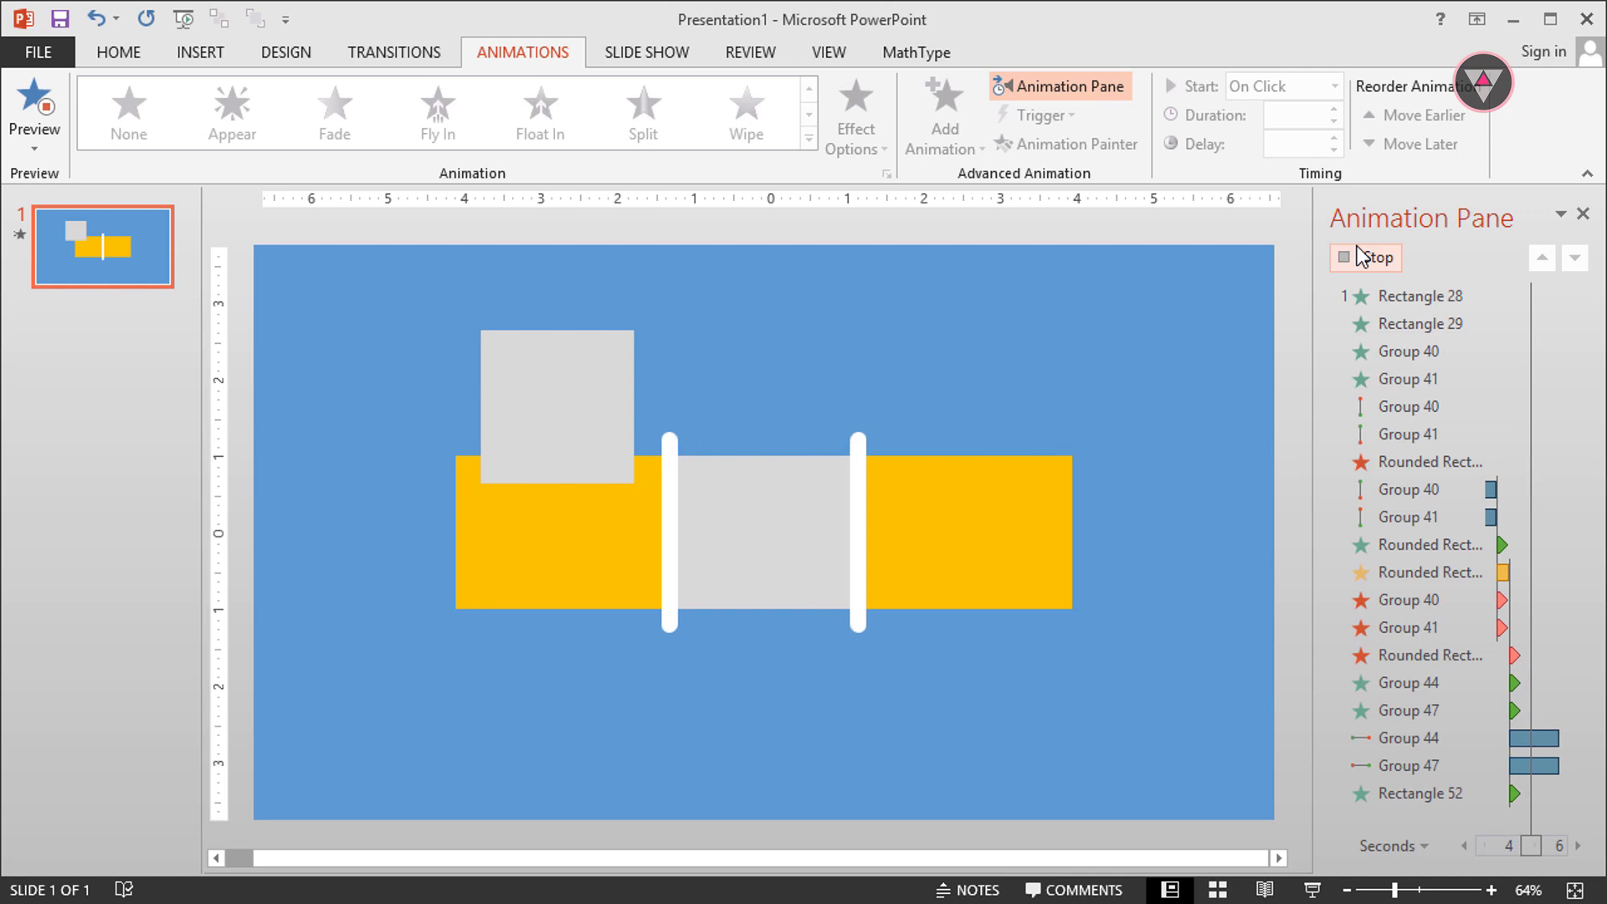
pyautogui.click(1362, 255)
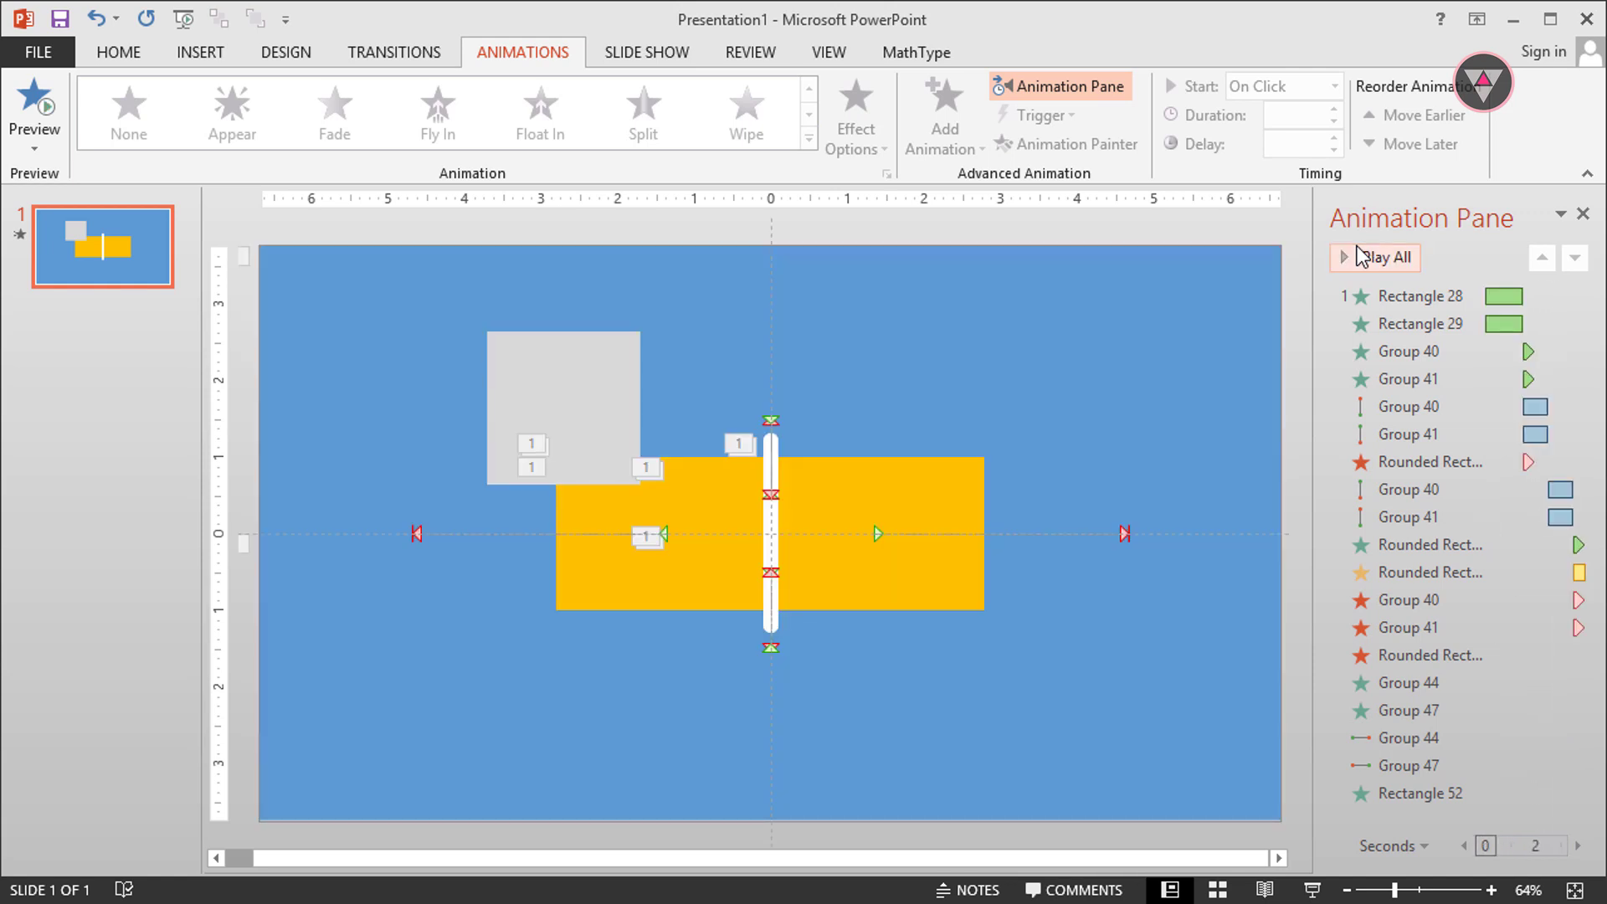
pyautogui.hotkey('ctrl', 'z')
pyautogui.hotkey('ctrl', 'z')
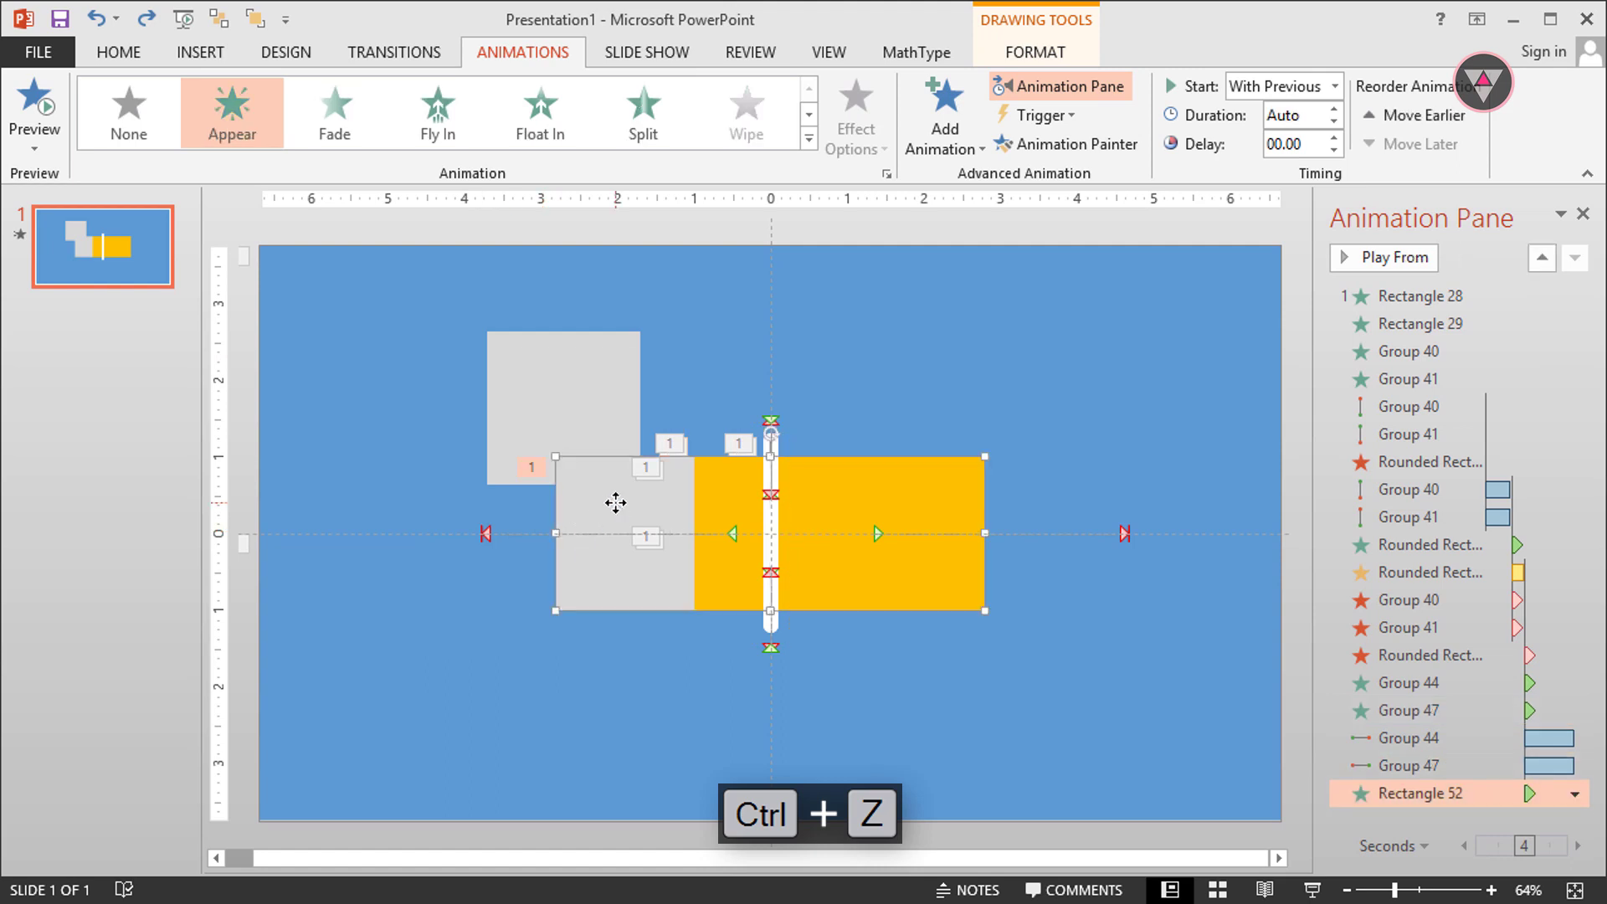
# Set the grey bar's width to 6.6".
pyautogui.click(1053, 60)
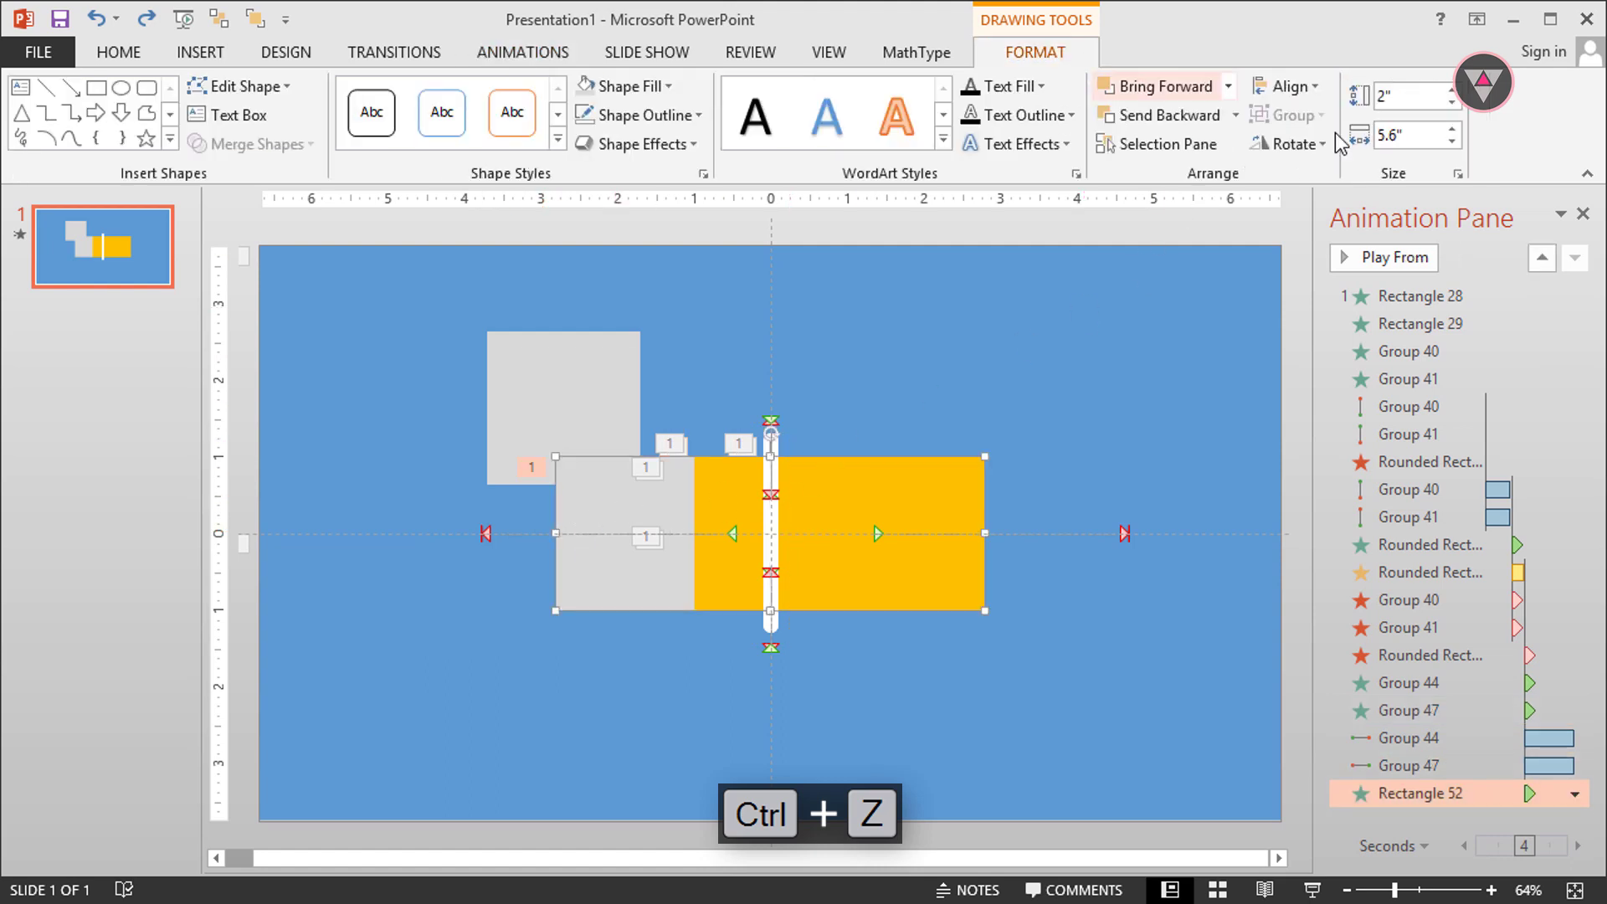
pyautogui.click(1386, 136)
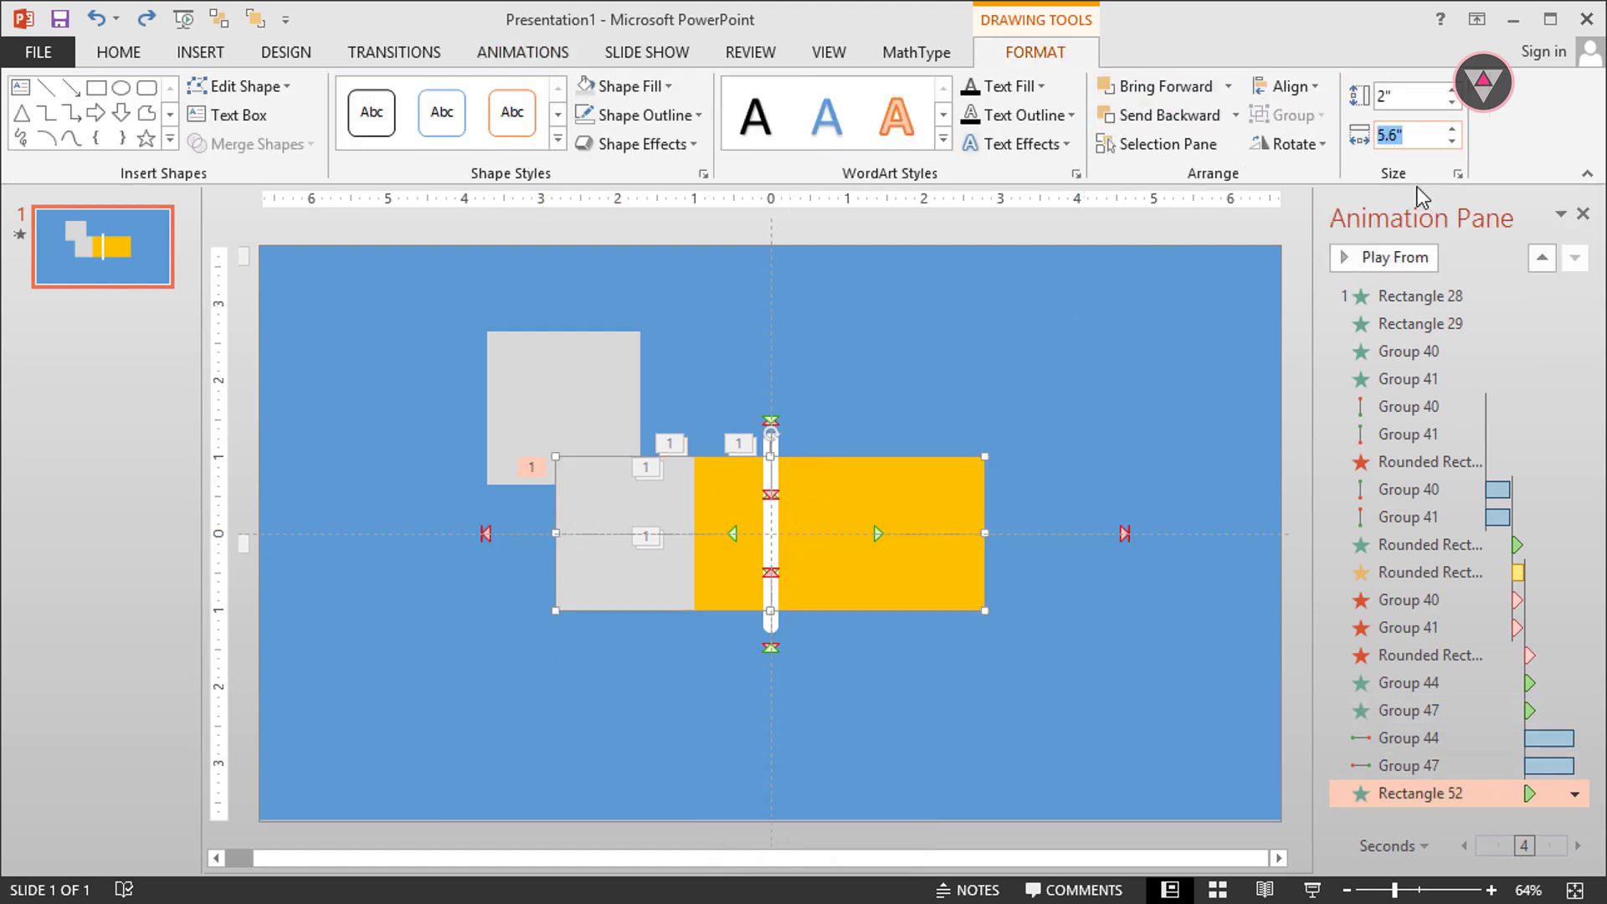
pyautogui.write('6.6')
pyautogui.press('Return')
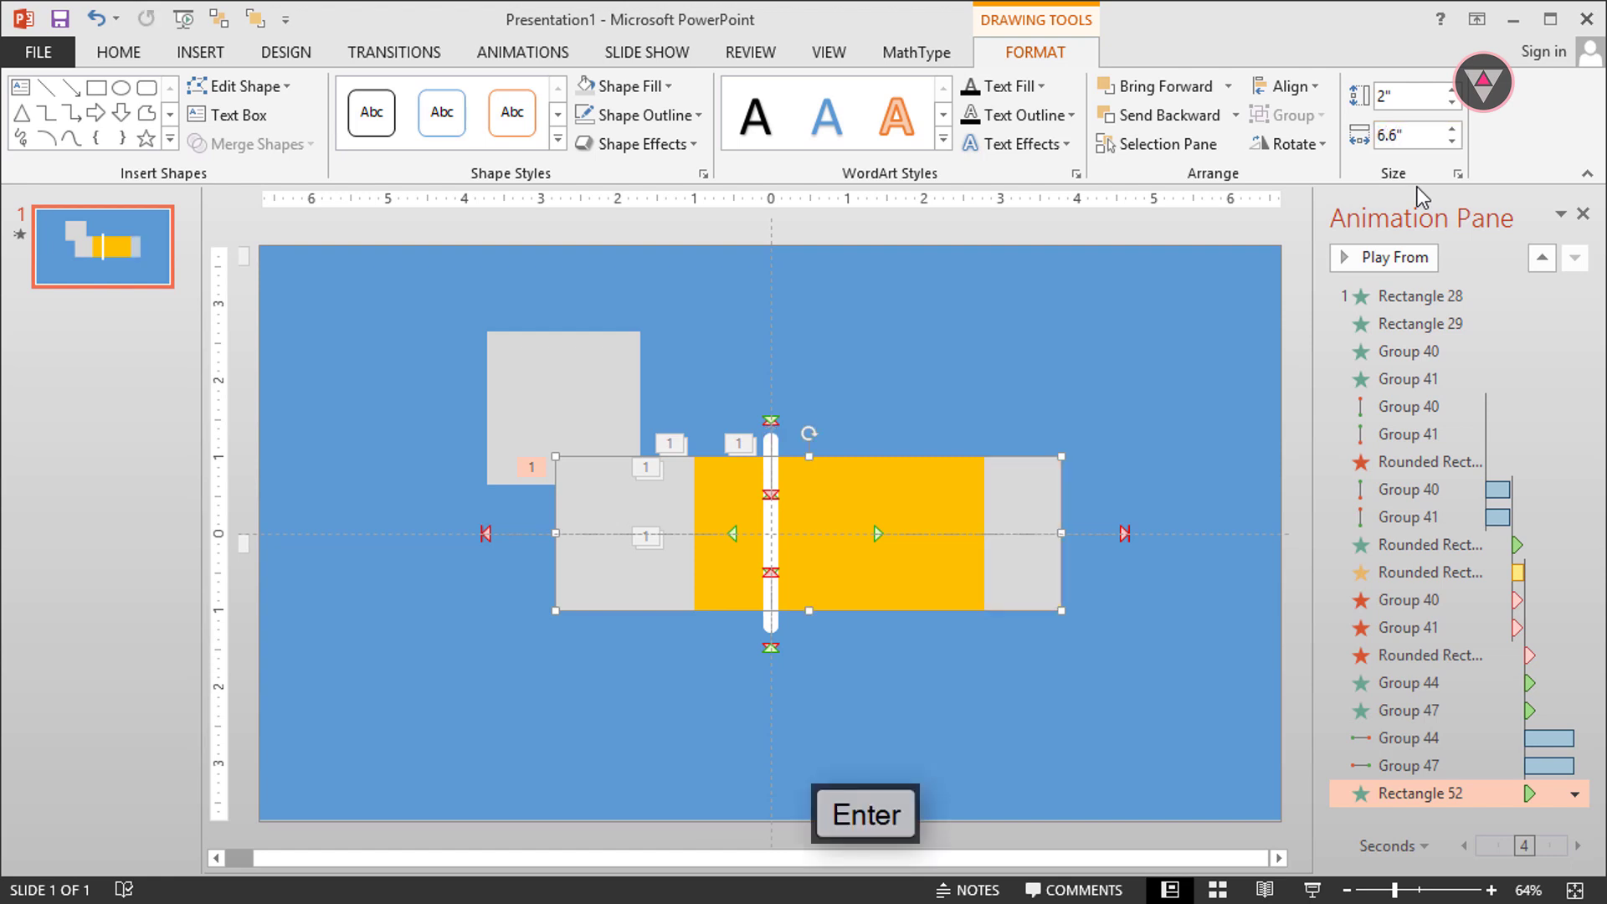
pyautogui.click(1285, 86)
pyautogui.click(818, 484)
# Drag Group 44 to the right and Group 47 to the left.
pyautogui.click(933, 506)
pyautogui.moveTo(932, 505); pyautogui.dragTo(999, 533)
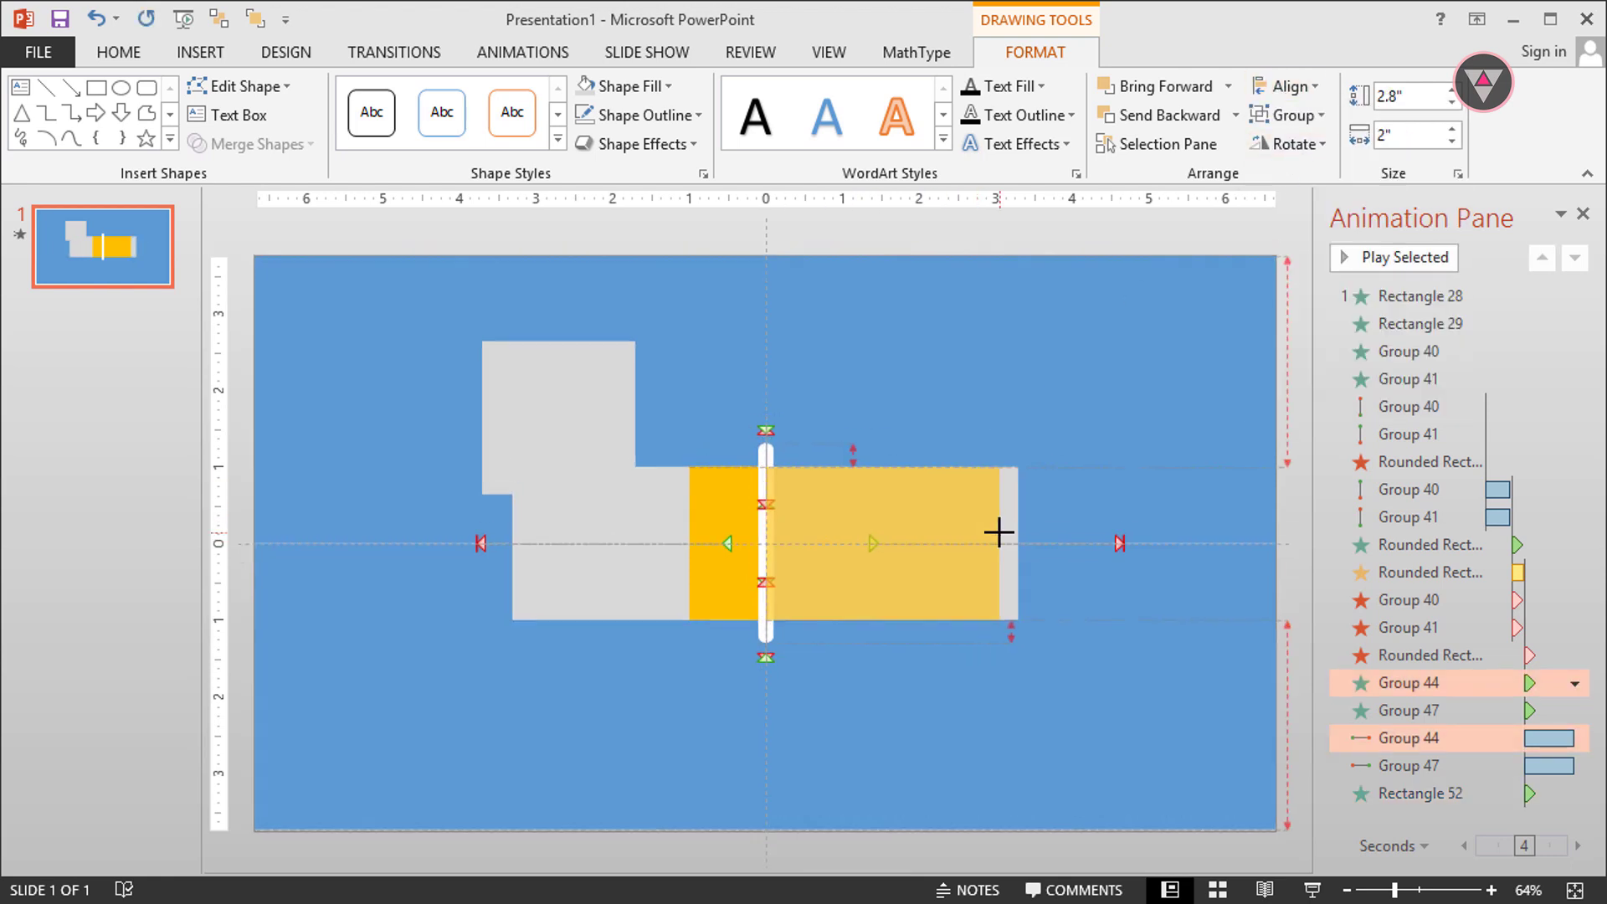
pyautogui.click(720, 492)
pyautogui.moveTo(692, 527); pyautogui.dragTo(523, 559)
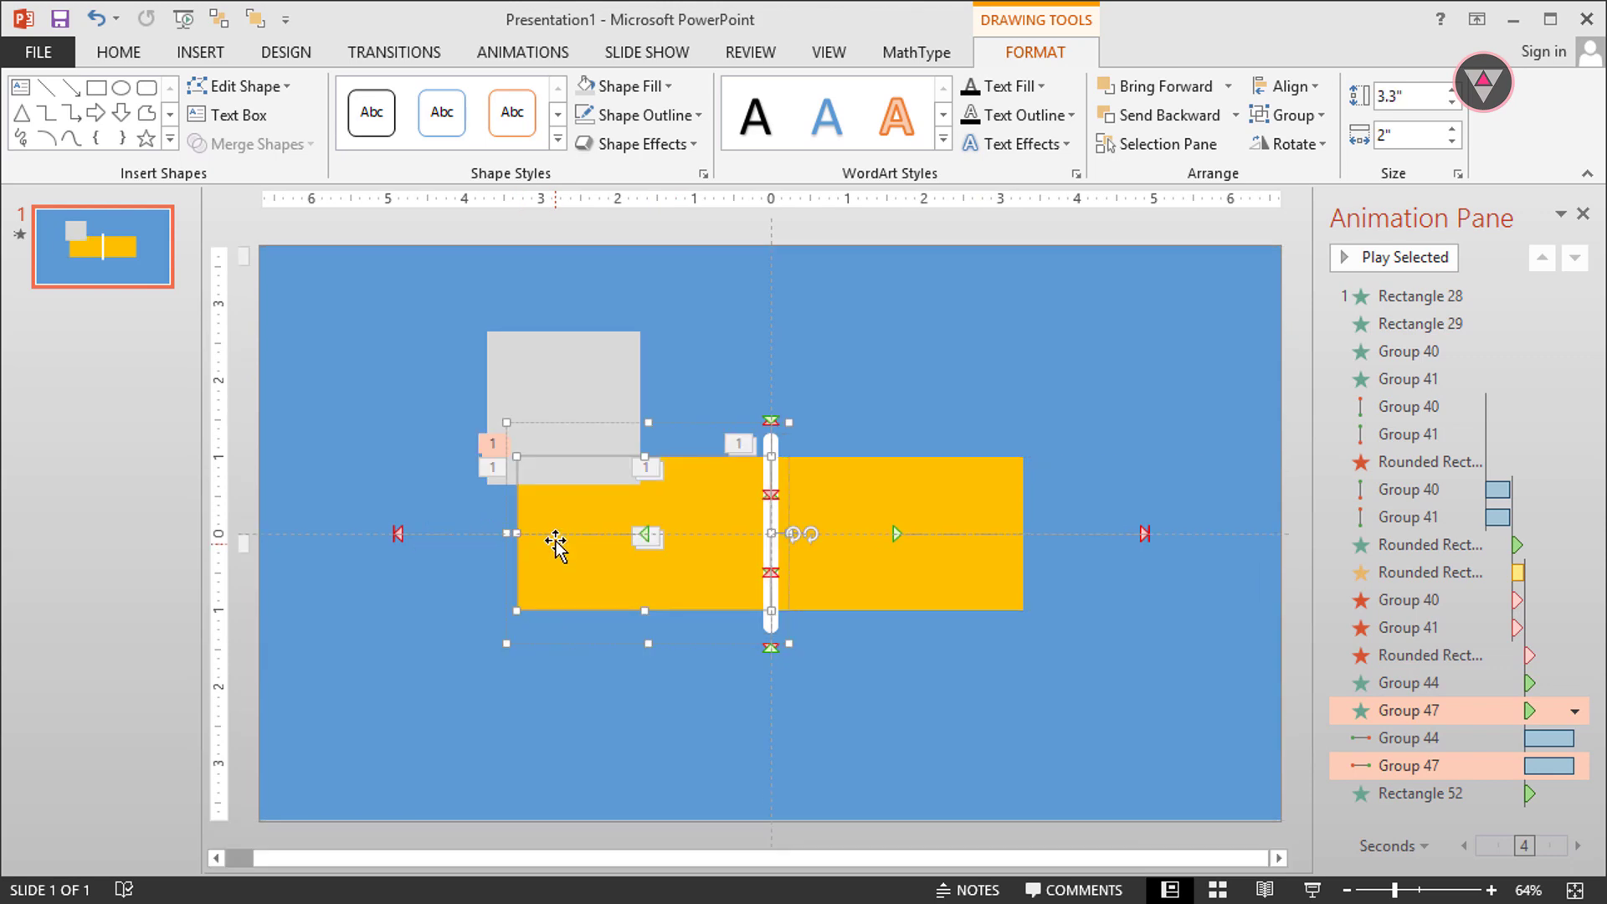
# Give the small grey square an Appear entrance animation.
pyautogui.click(598, 394)
pyautogui.click(523, 52)
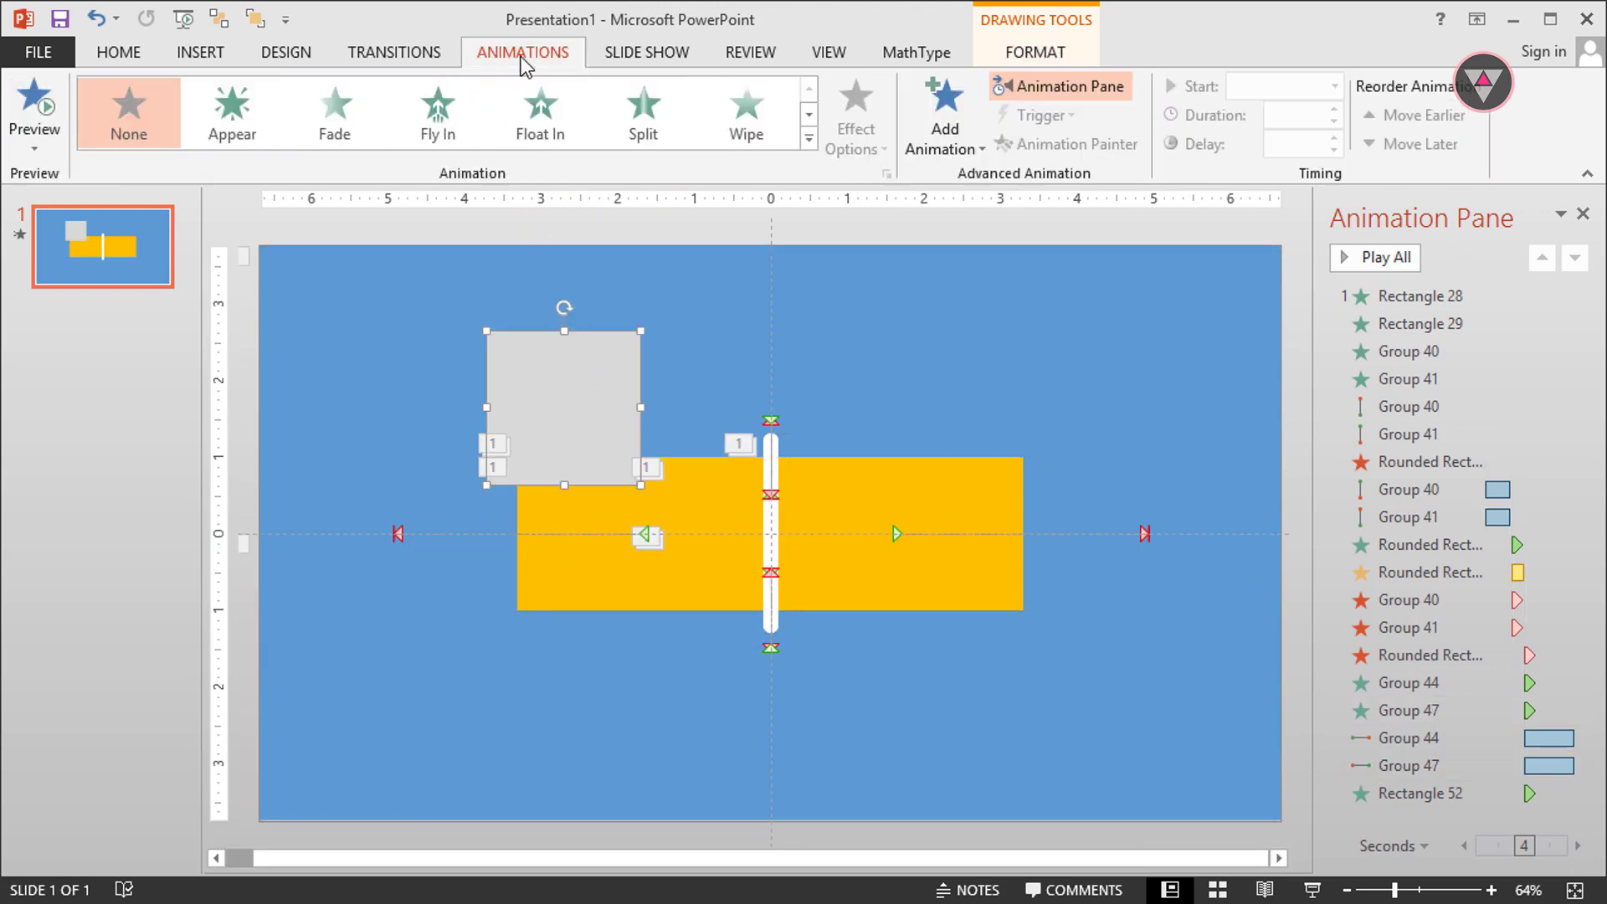
pyautogui.click(273, 124)
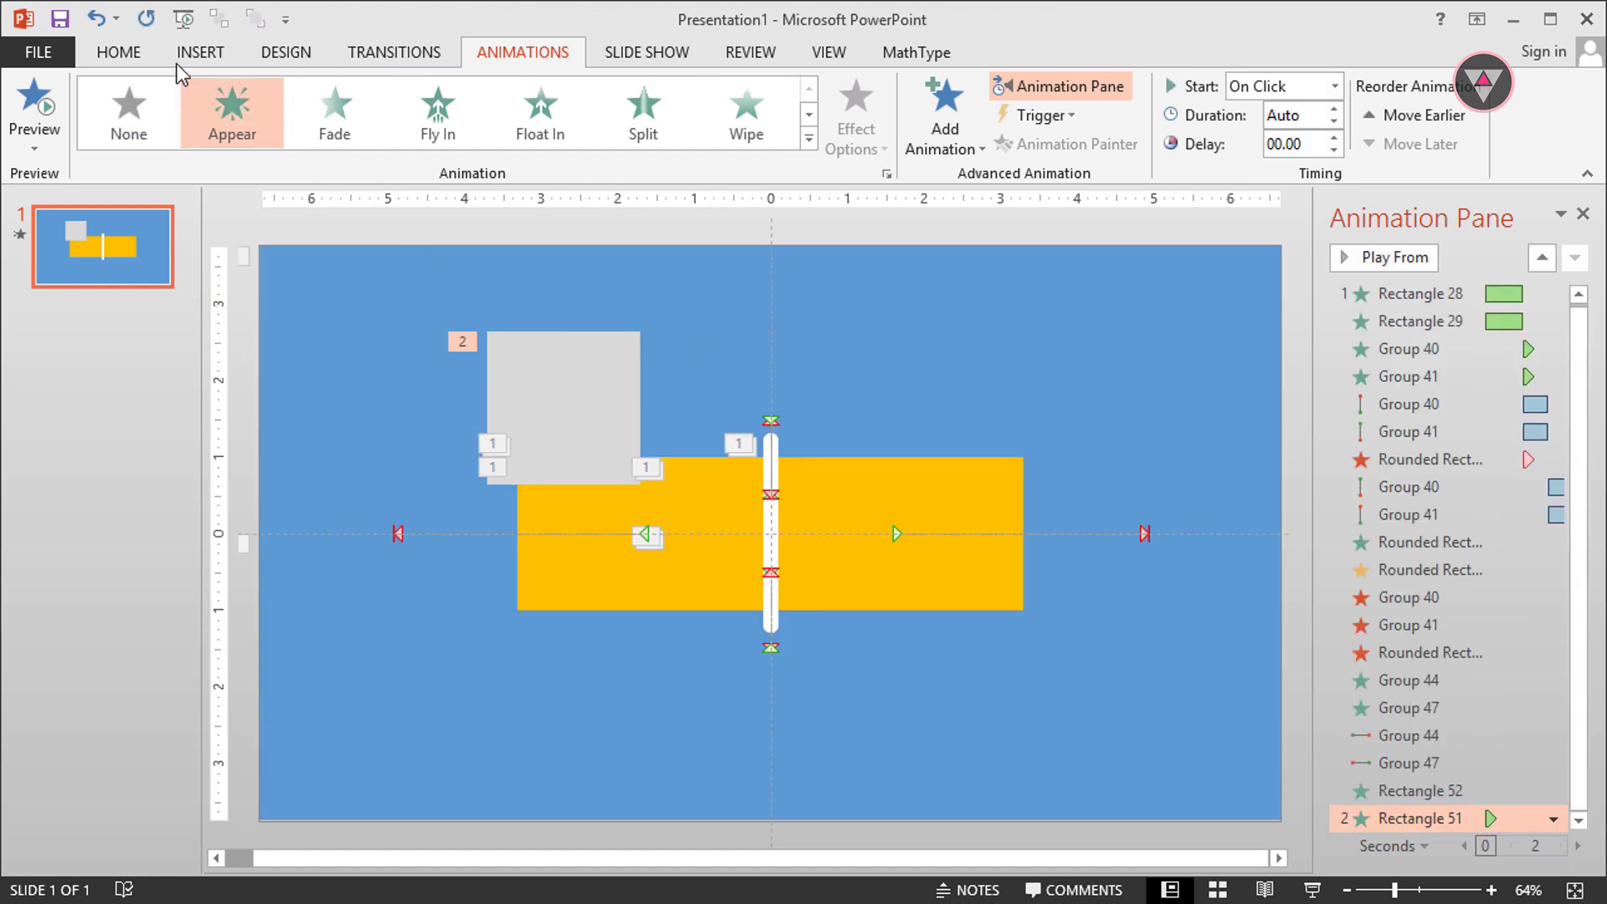
# Show the Selection Pane and pick Rectangle 51 in the object list.
pyautogui.click(147, 55)
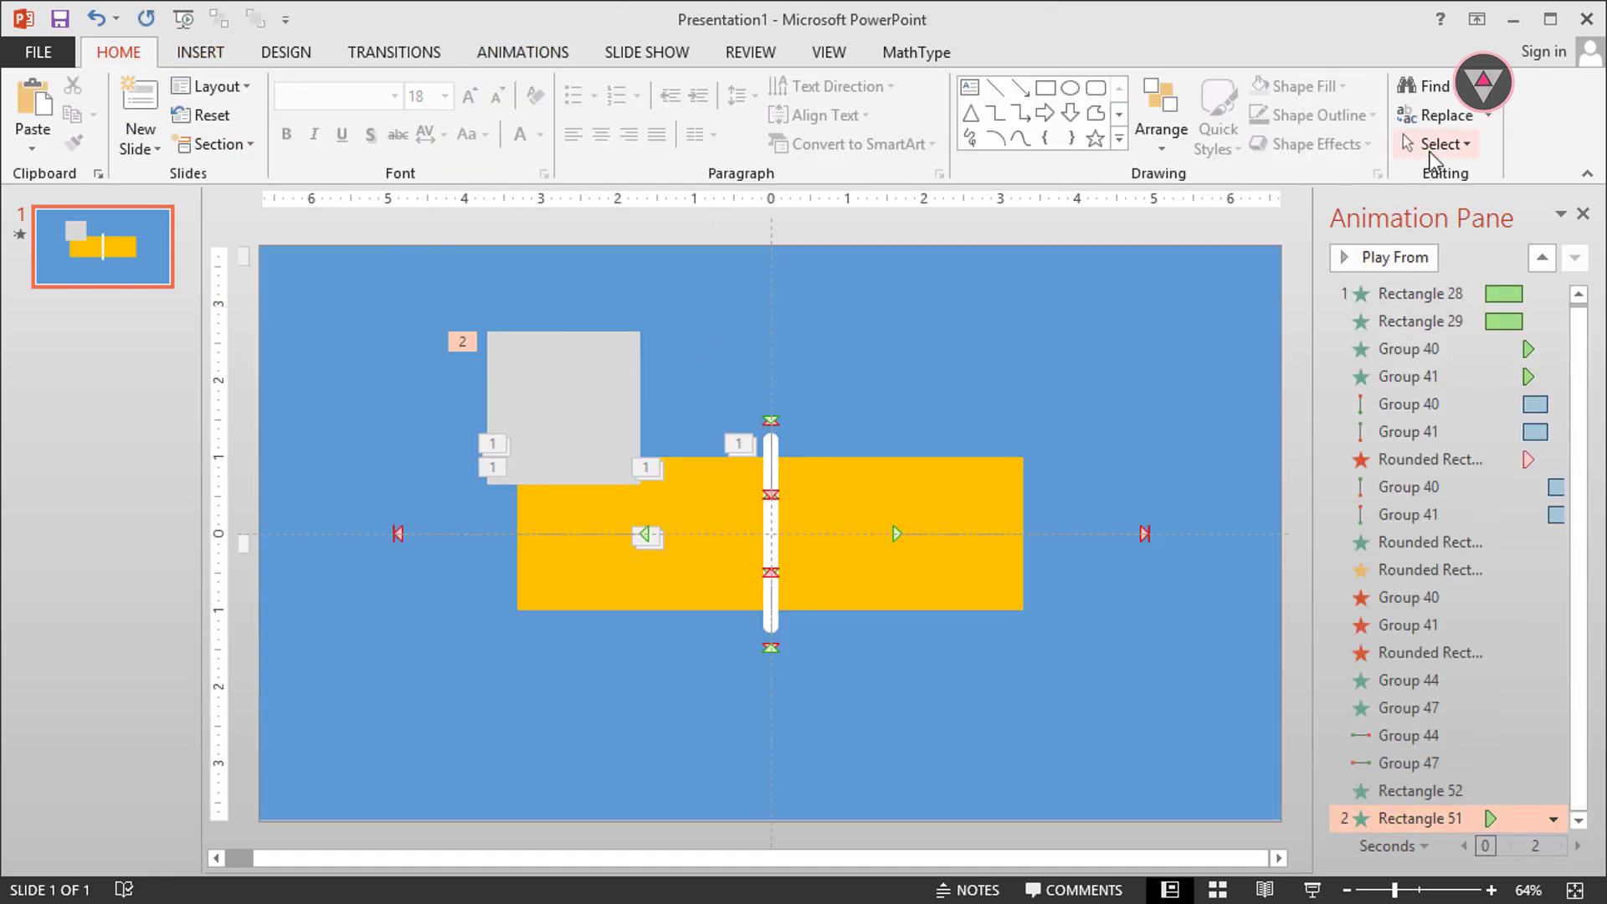
pyautogui.click(1437, 149)
pyautogui.click(1415, 236)
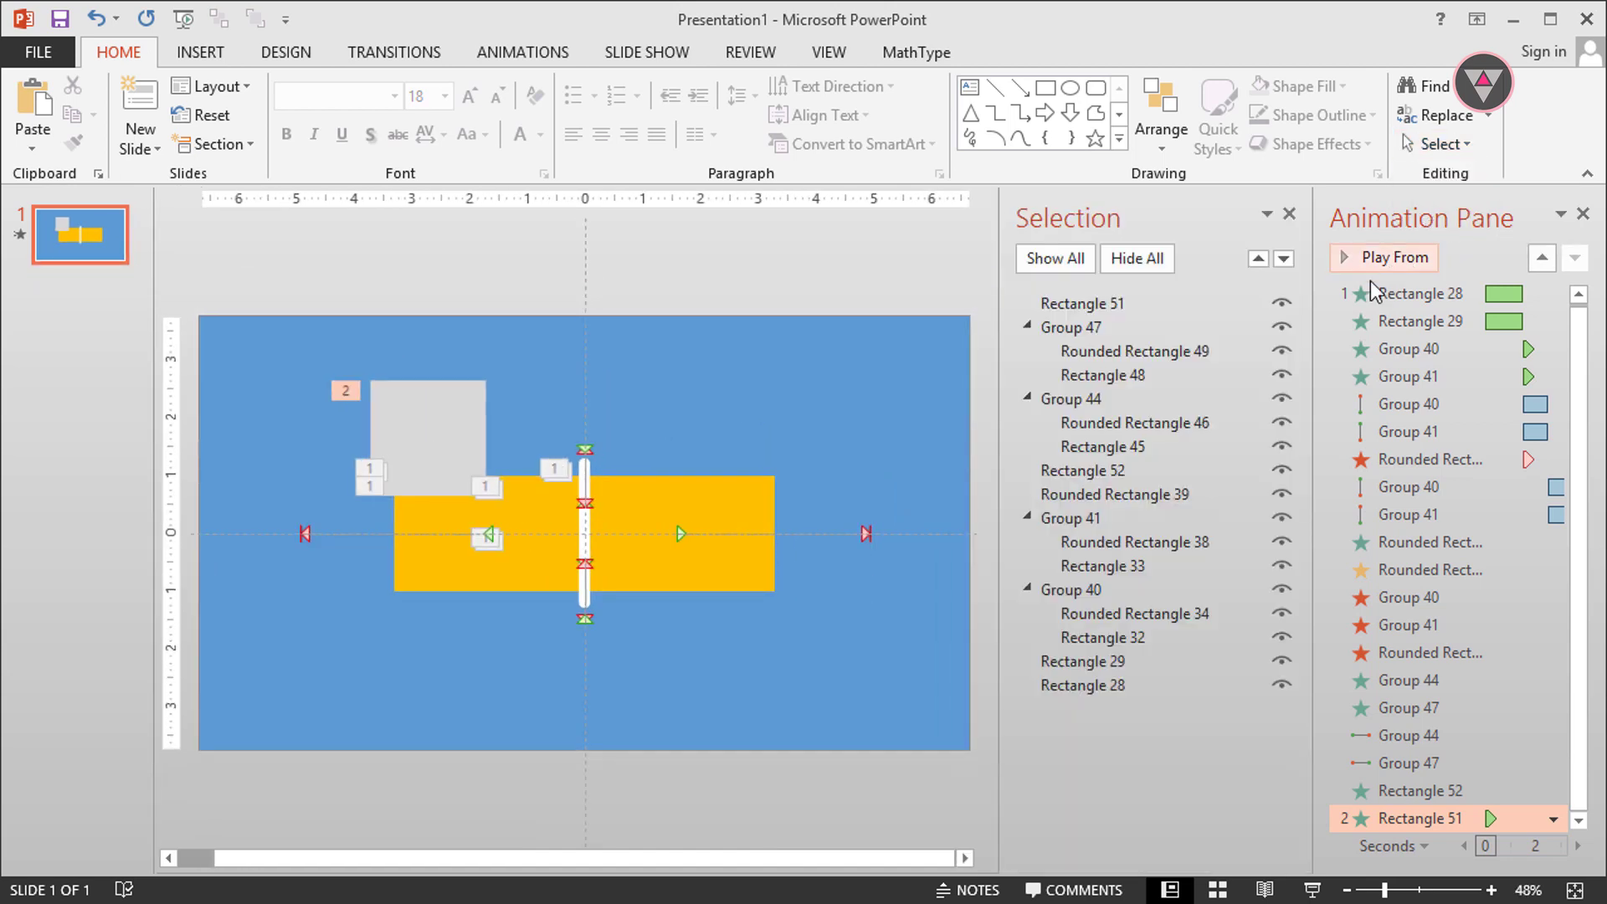
pyautogui.click(452, 433)
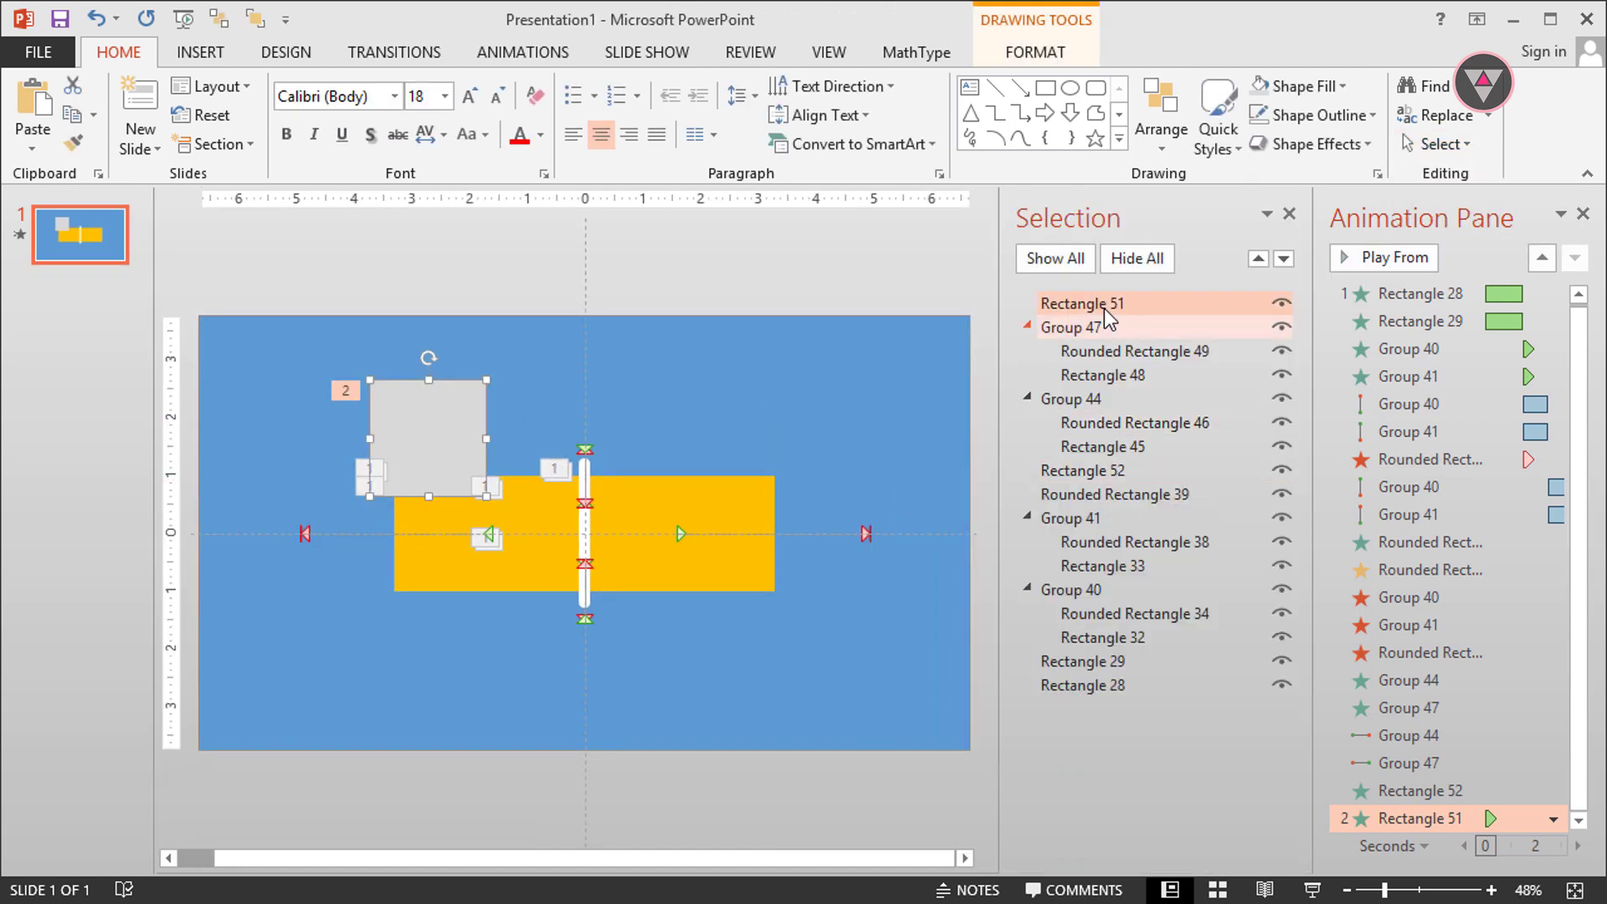
# Move Rectangle 51 behind the yellow shapes and its Appear earlier, starting With Previous.
pyautogui.moveTo(1108, 305); pyautogui.dragTo(1121, 456)
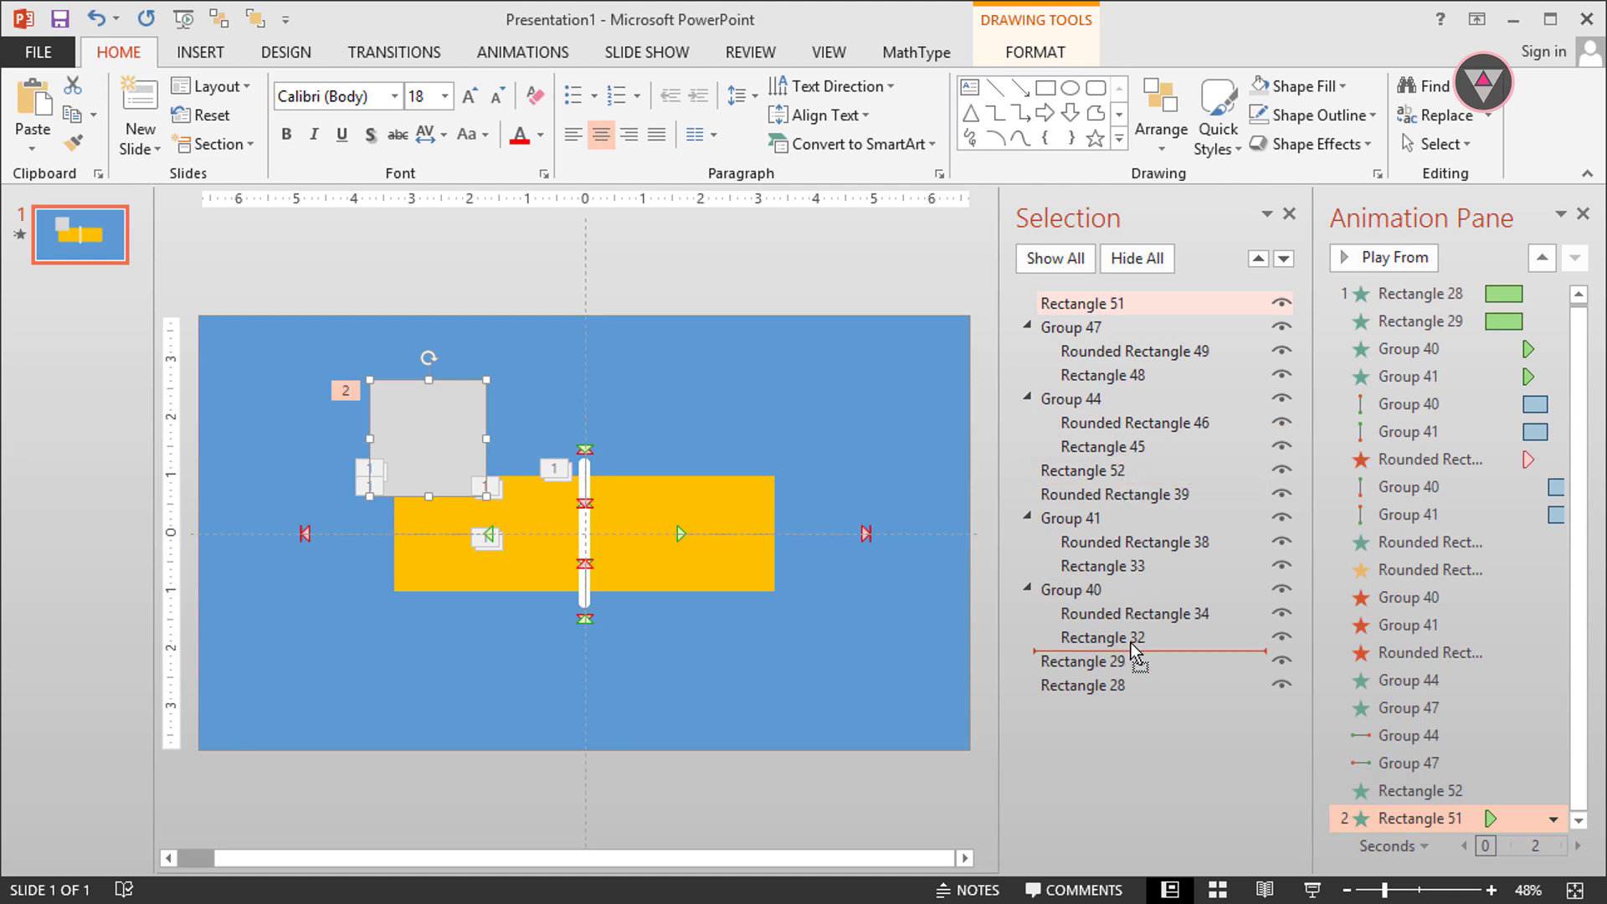
pyautogui.moveTo(1136, 651); pyautogui.dragTo(1138, 655)
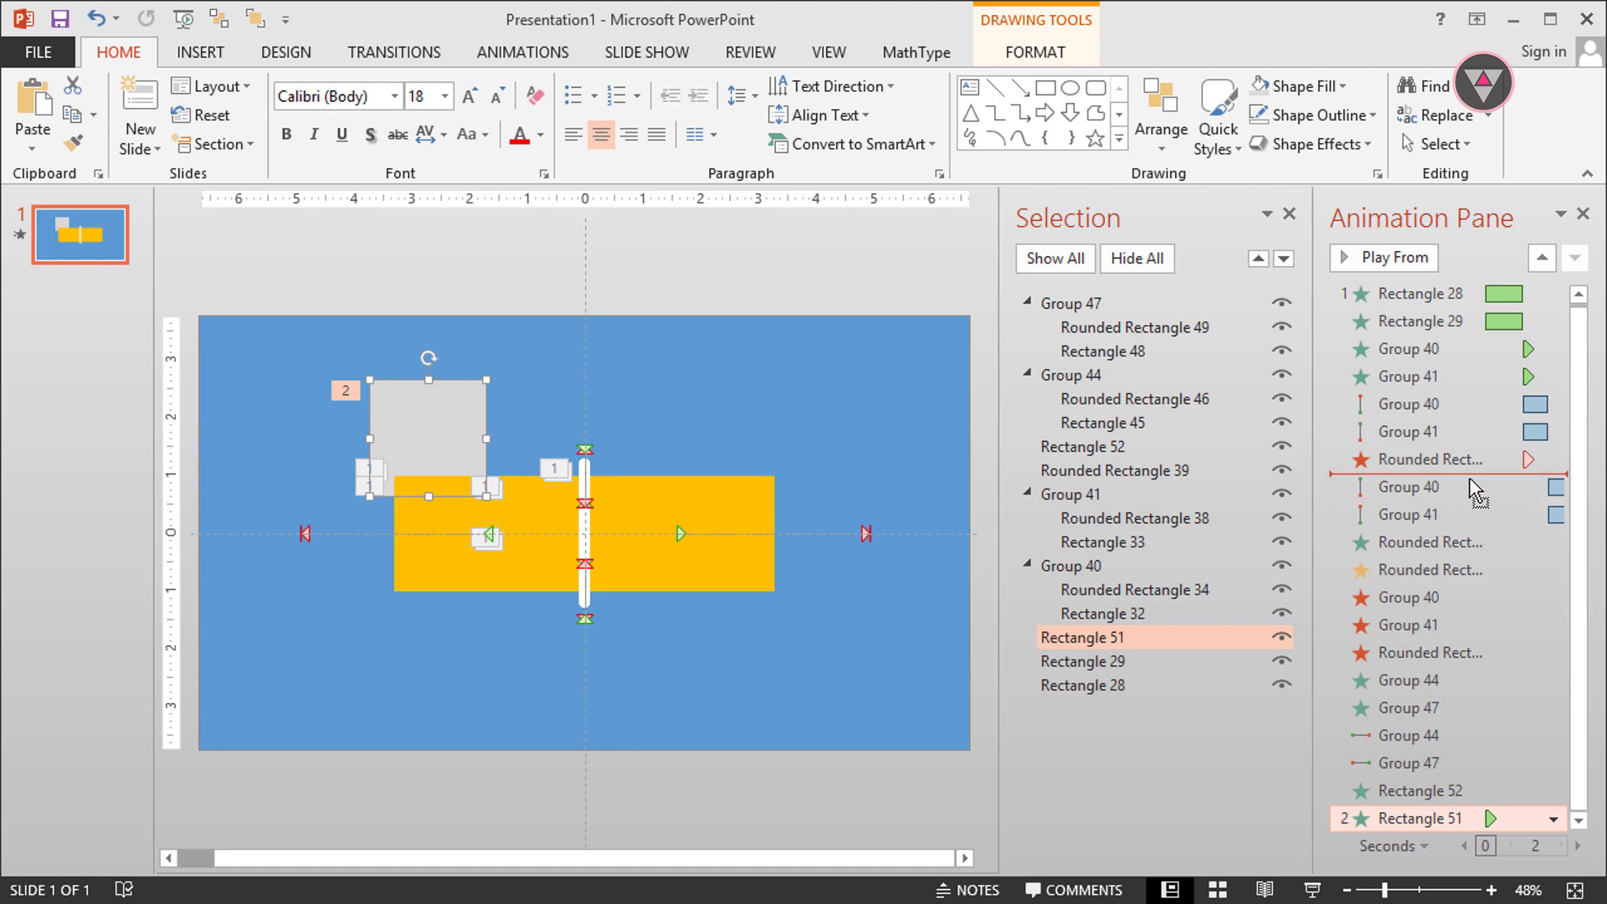
pyautogui.moveTo(1475, 486); pyautogui.dragTo(1475, 487)
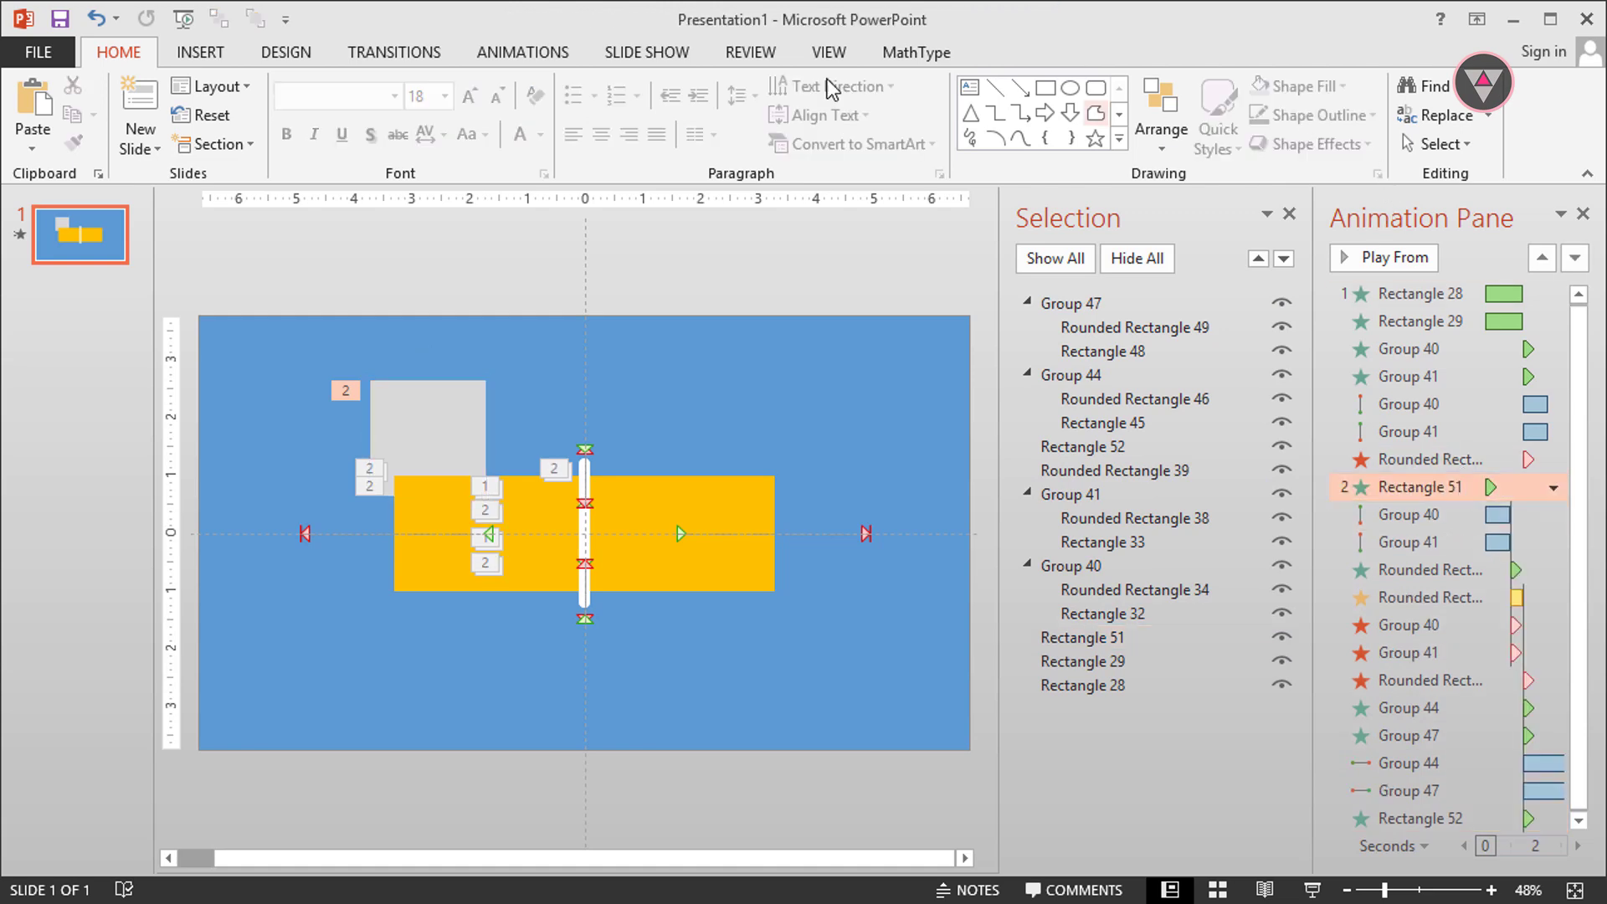
pyautogui.click(1332, 86)
pyautogui.click(1264, 136)
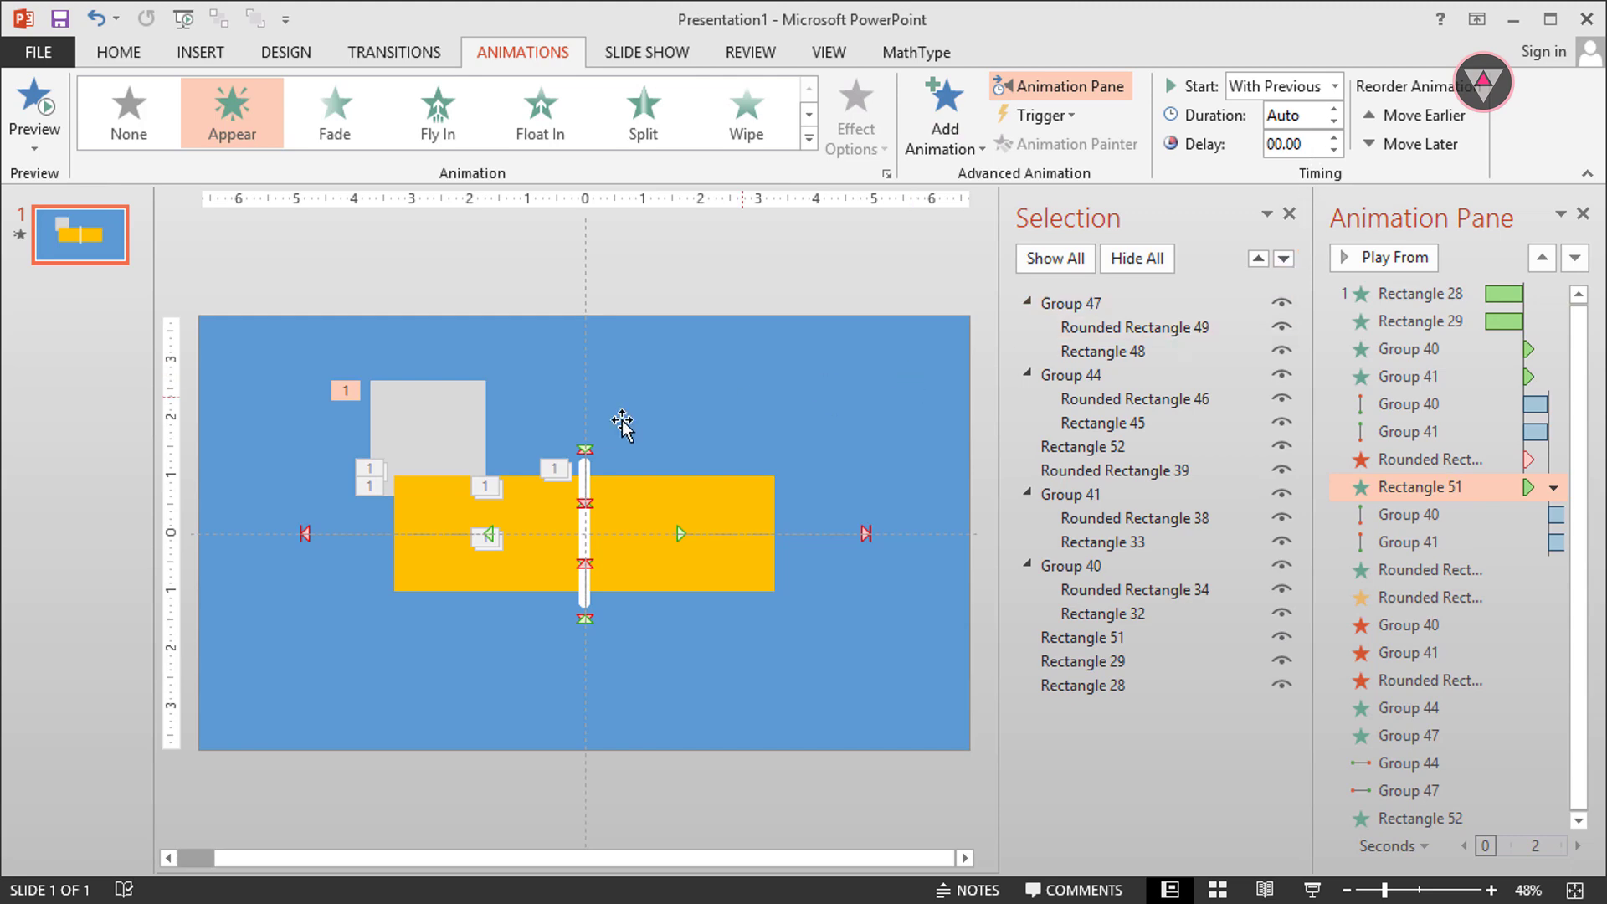
# Centre the grey square horizontally and vertically on the slide.
pyautogui.click(456, 439)
pyautogui.click(1035, 52)
pyautogui.click(1285, 86)
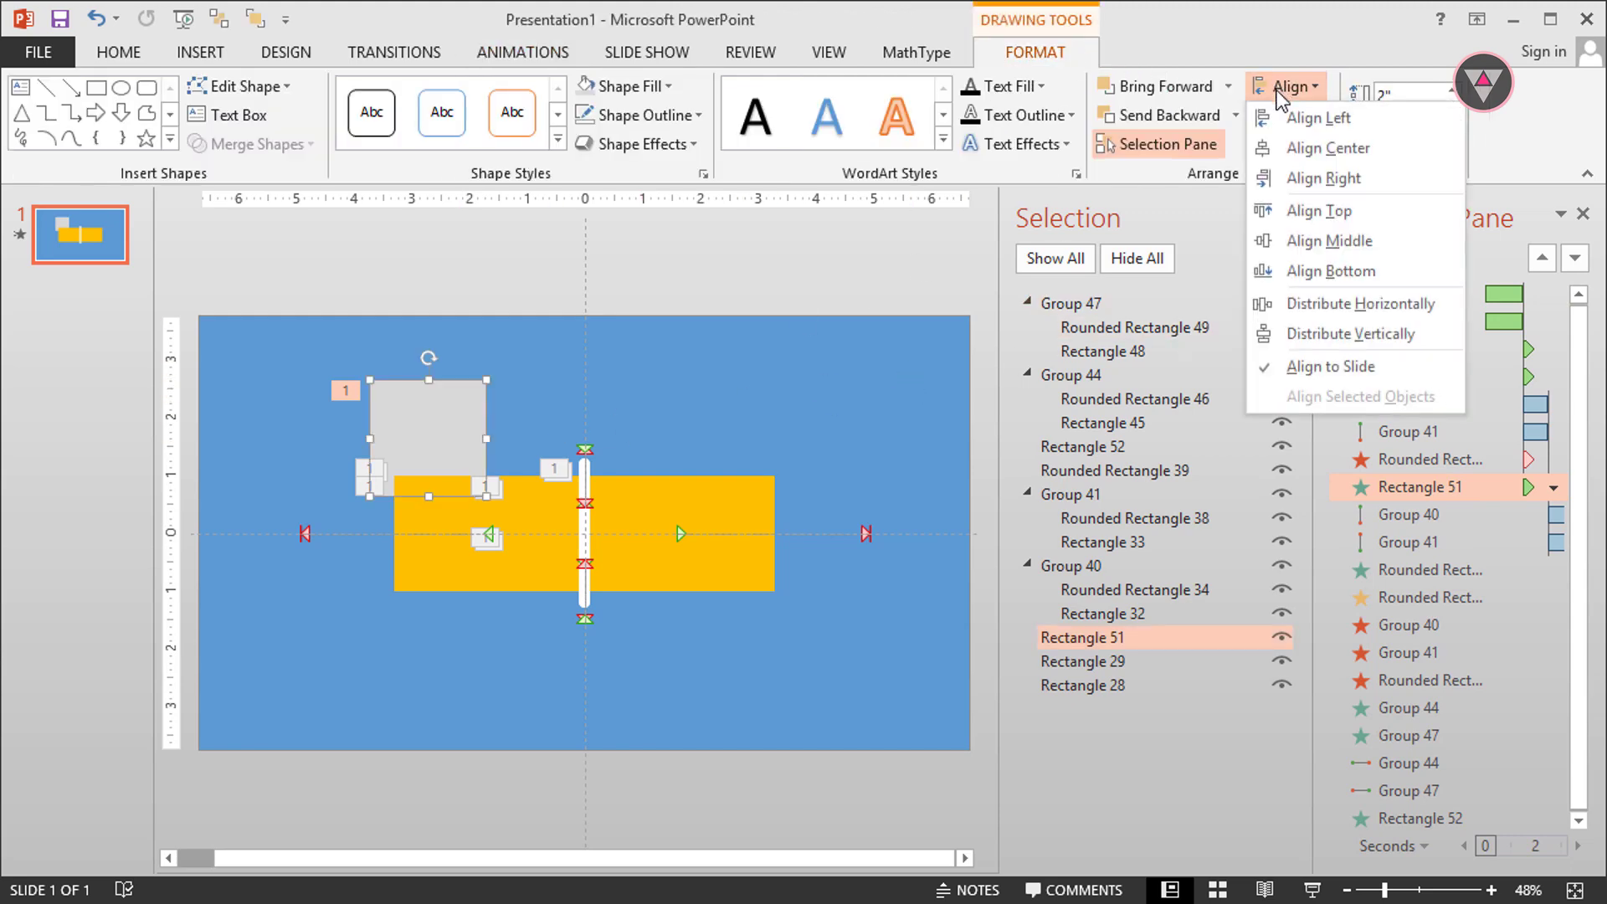
pyautogui.click(1289, 136)
pyautogui.click(1302, 86)
pyautogui.click(1276, 240)
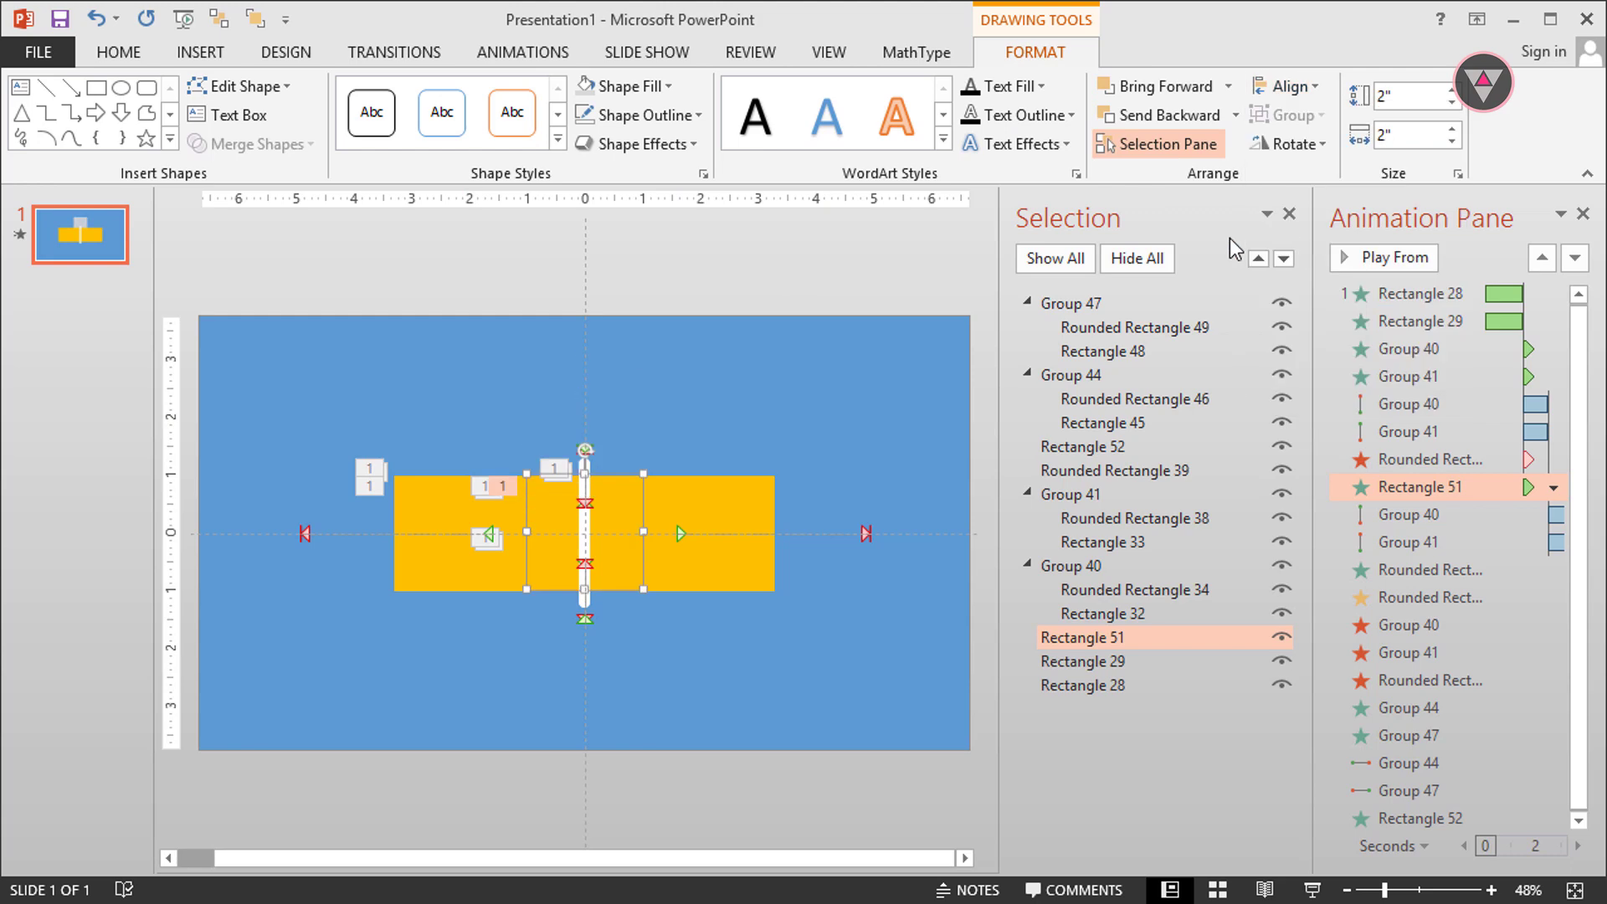
pyautogui.click(935, 287)
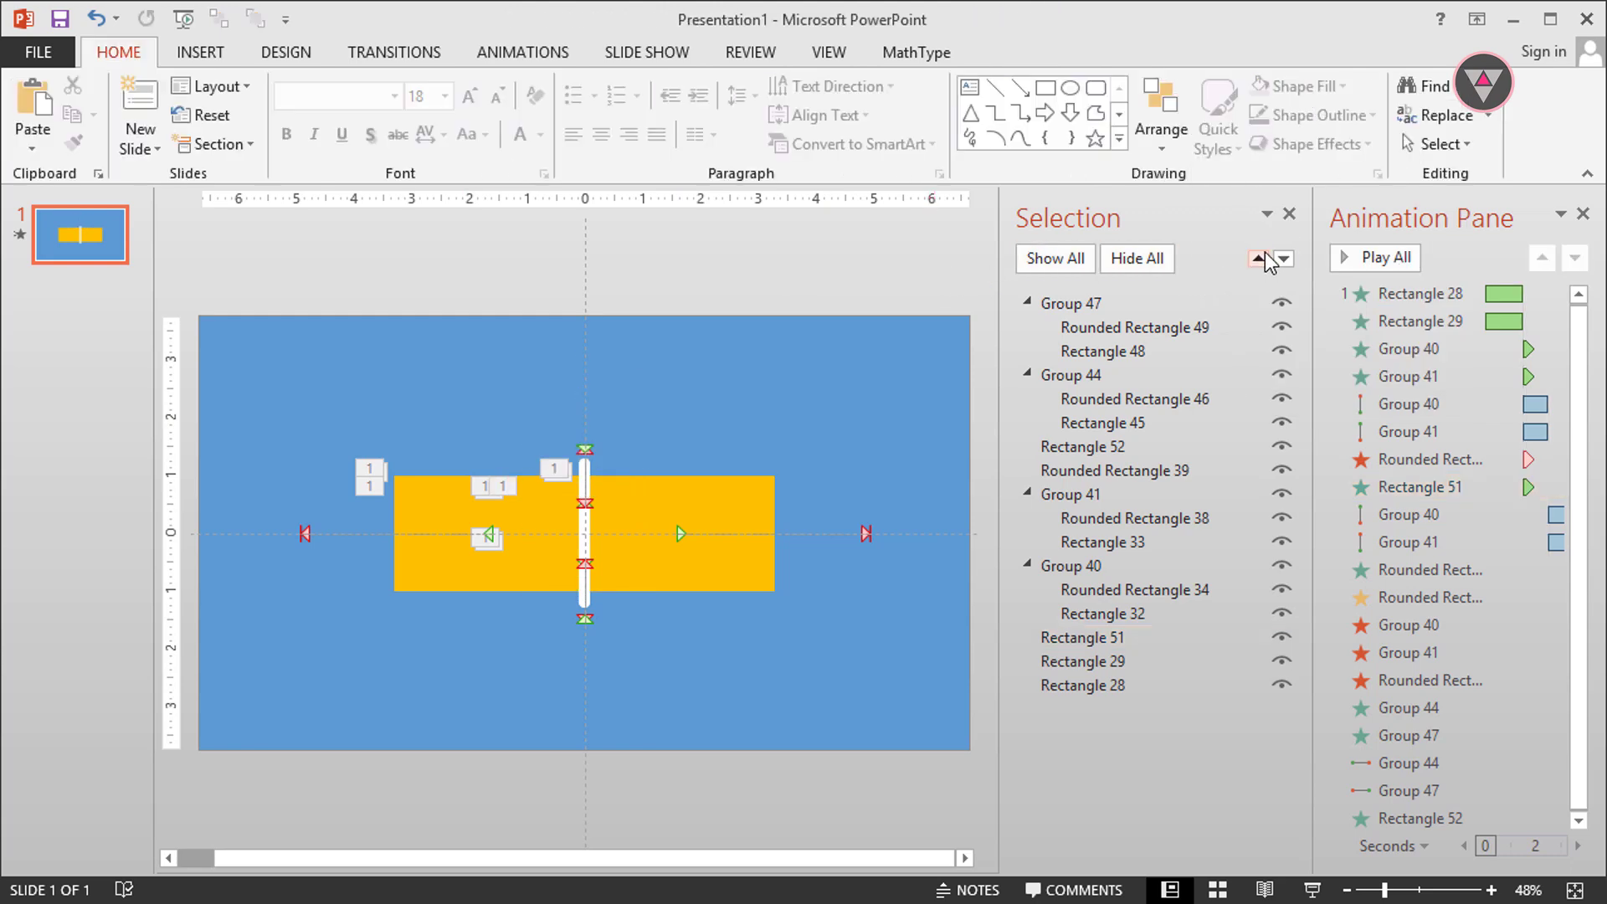
pyautogui.click(1343, 257)
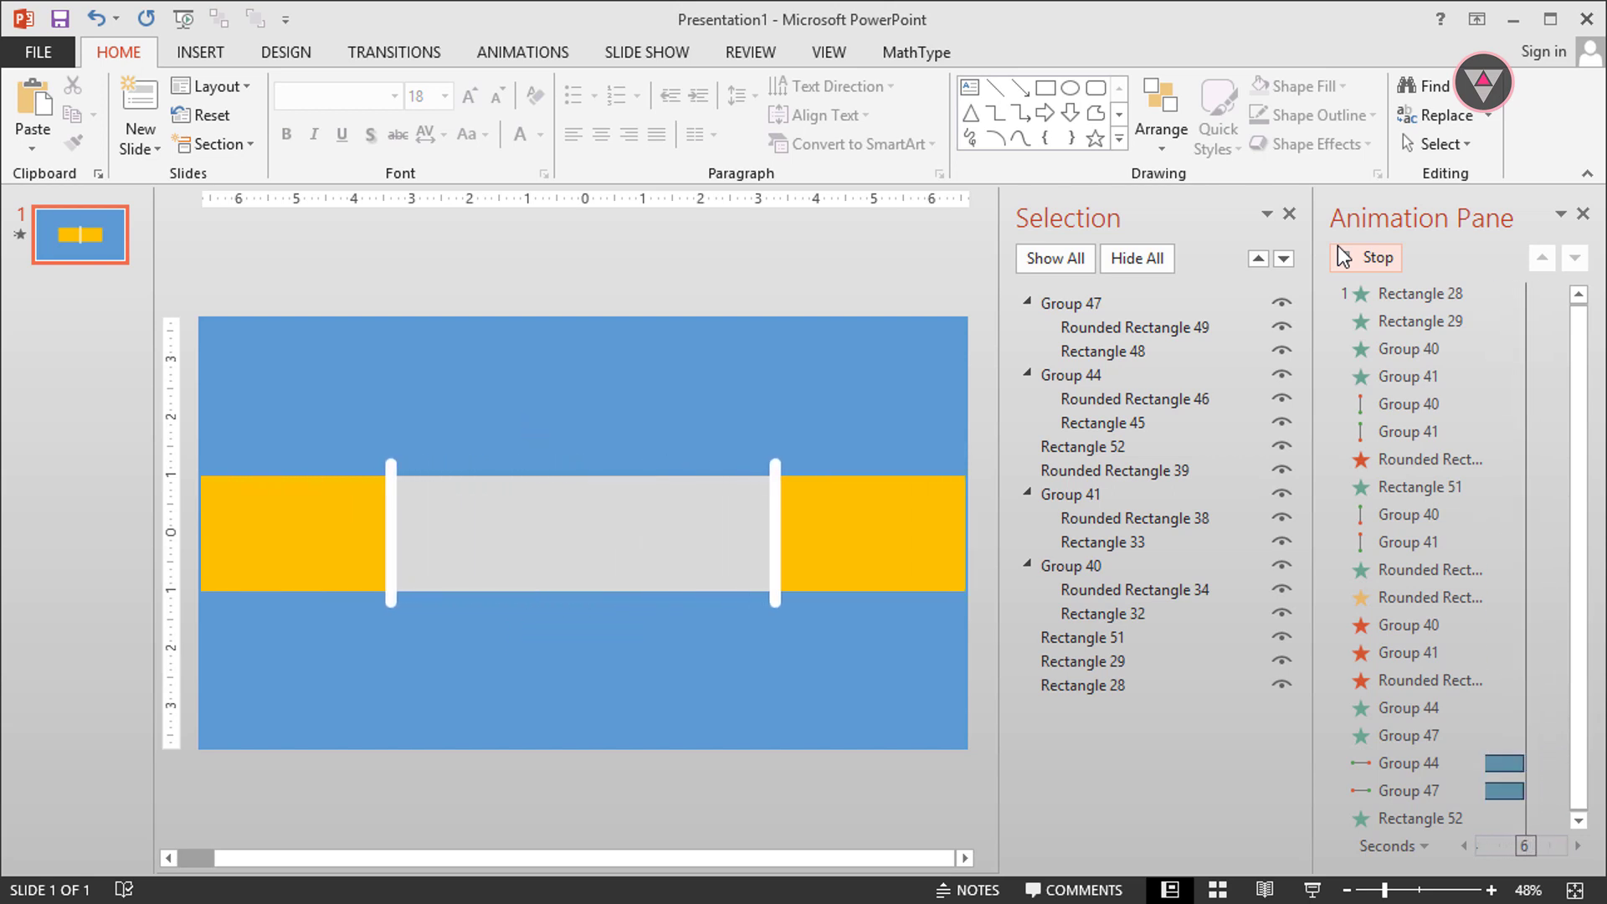
pyautogui.click(1360, 258)
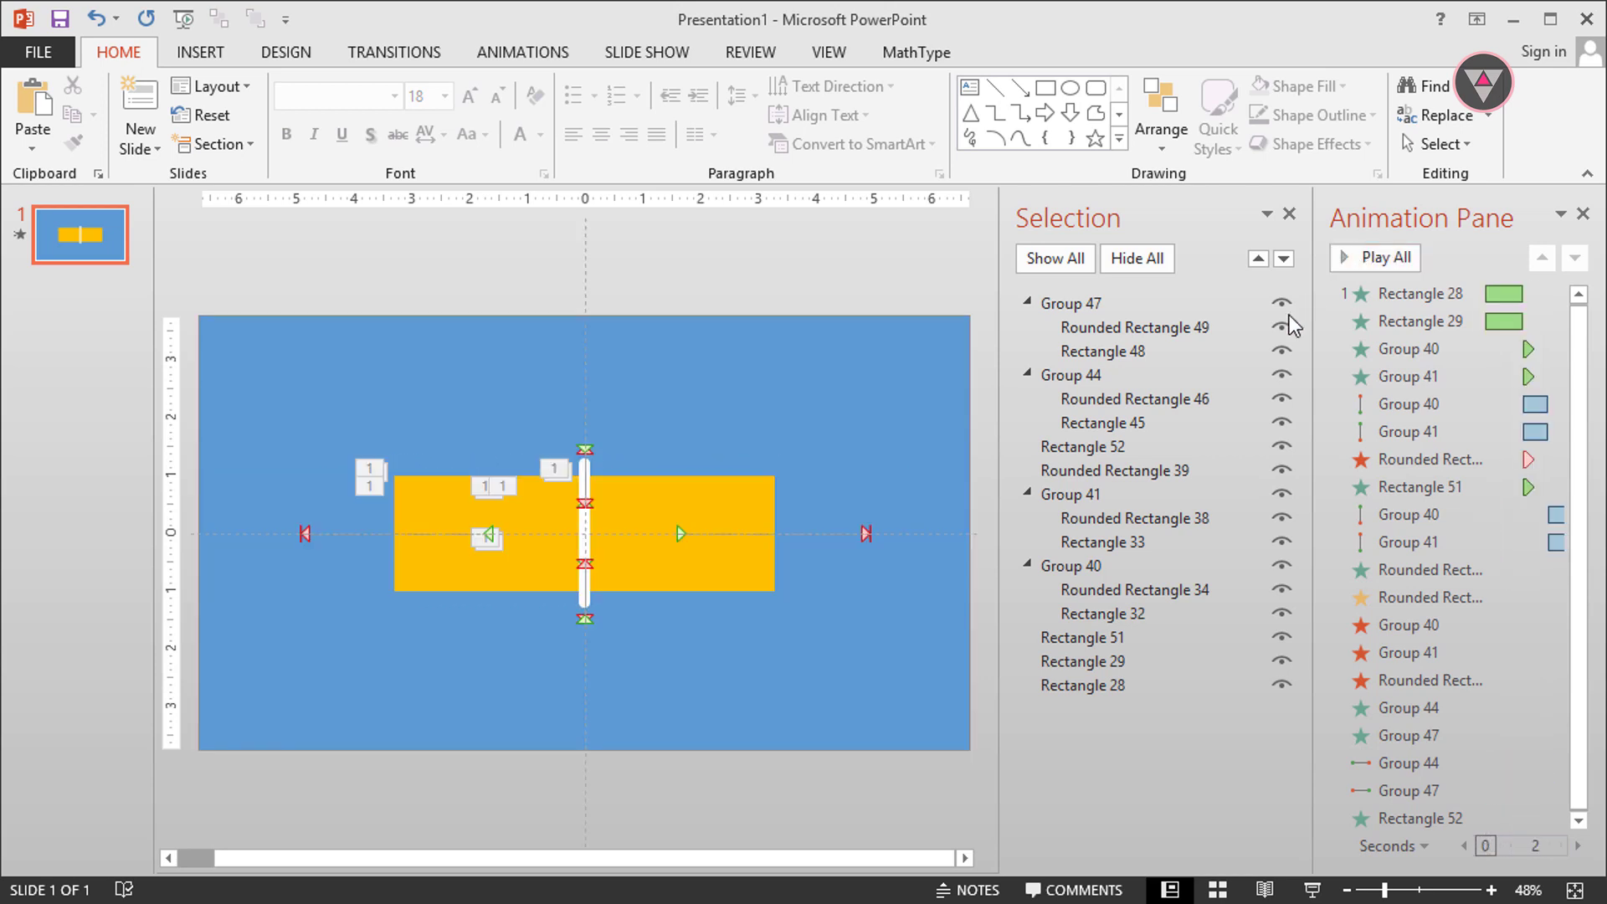
pyautogui.click(1103, 648)
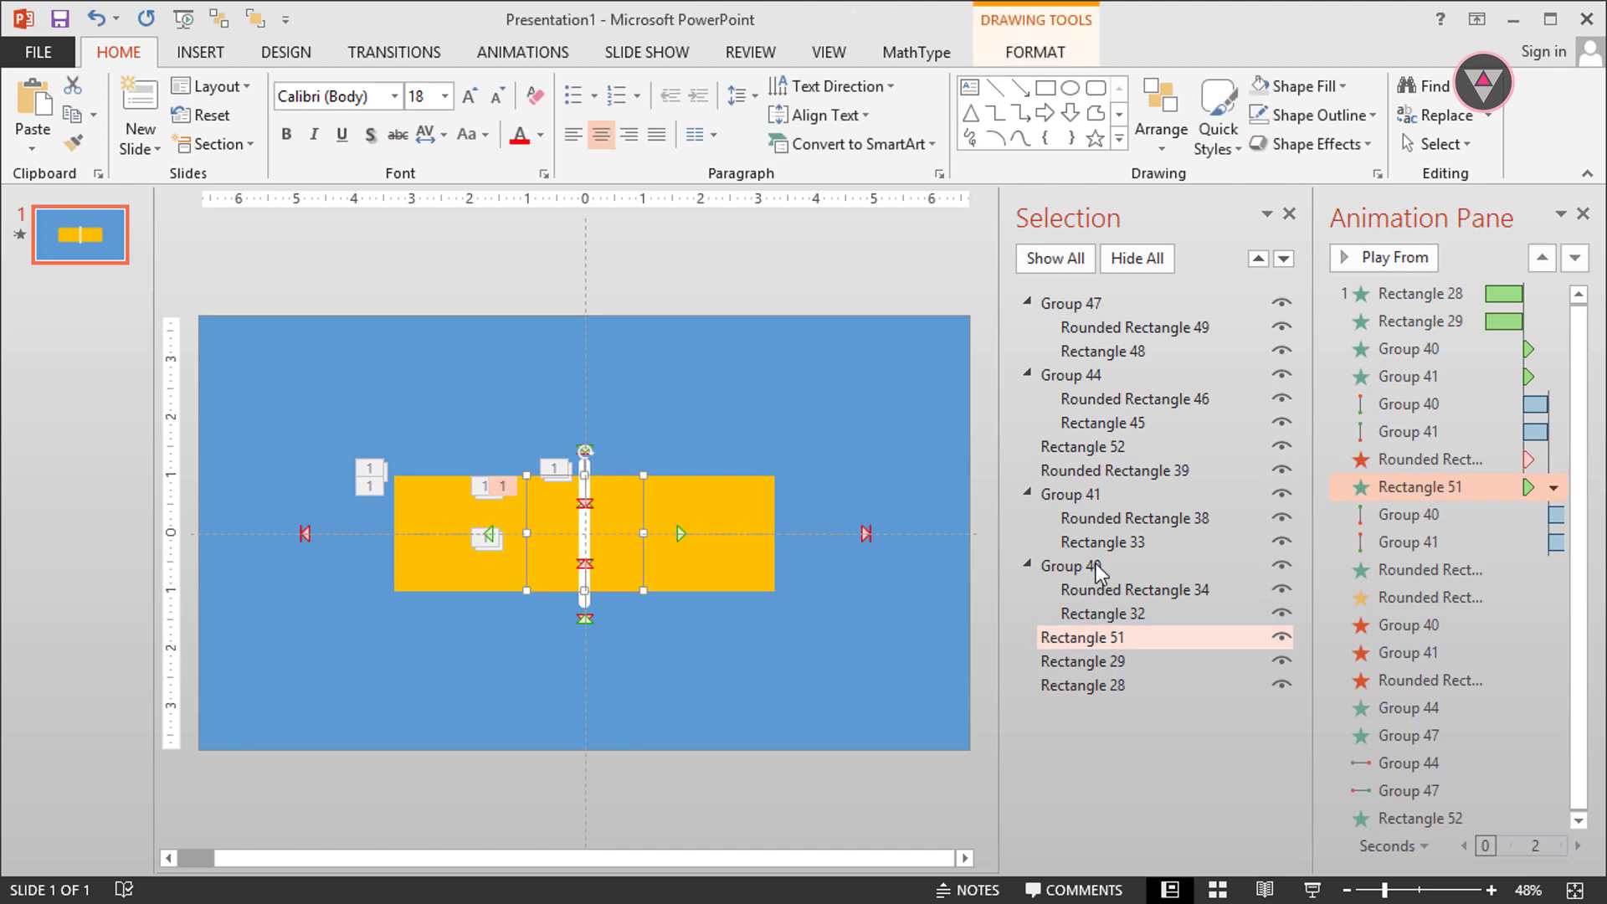
# Add a Disappear exit to the grey square, starting With Previous.
pyautogui.click(484, 60)
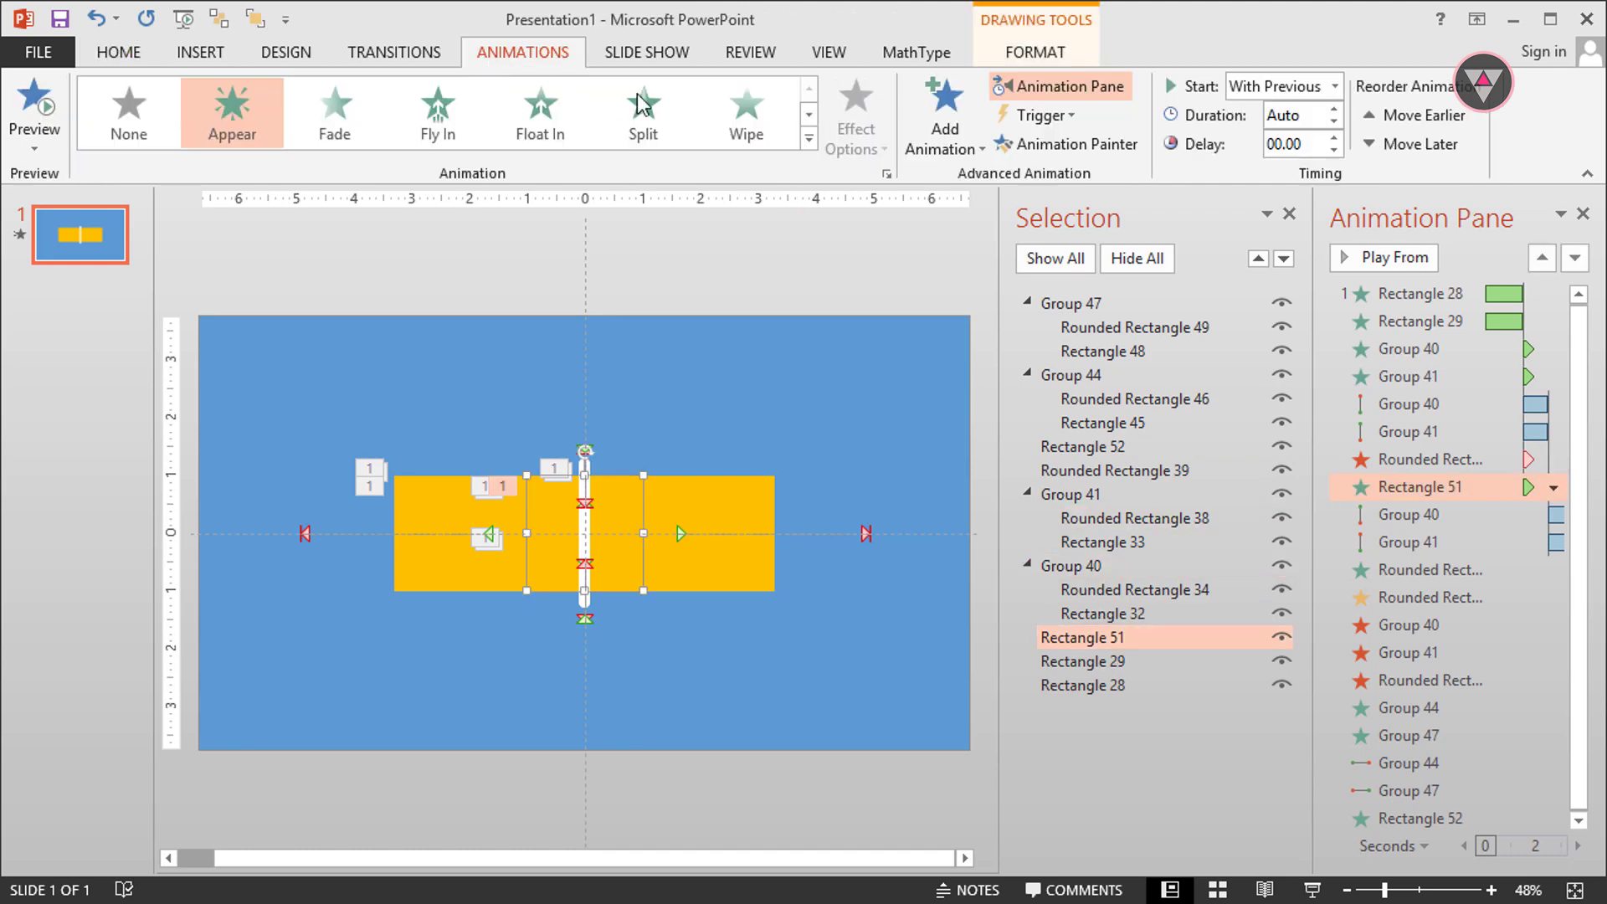
pyautogui.click(943, 133)
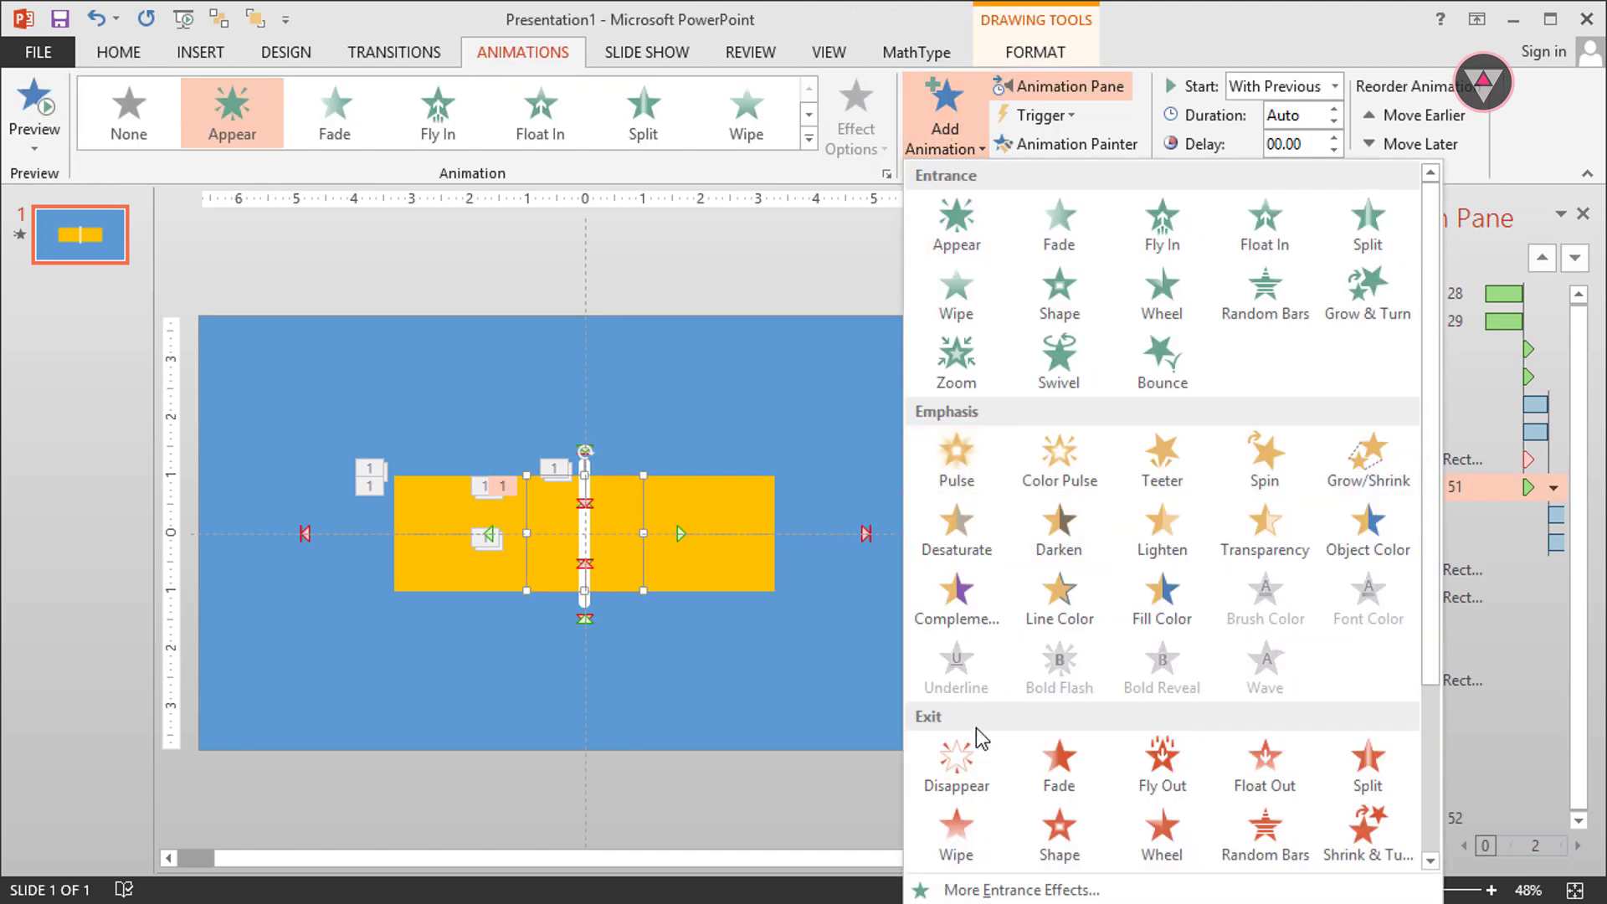
pyautogui.click(958, 770)
pyautogui.click(1335, 86)
pyautogui.click(1272, 129)
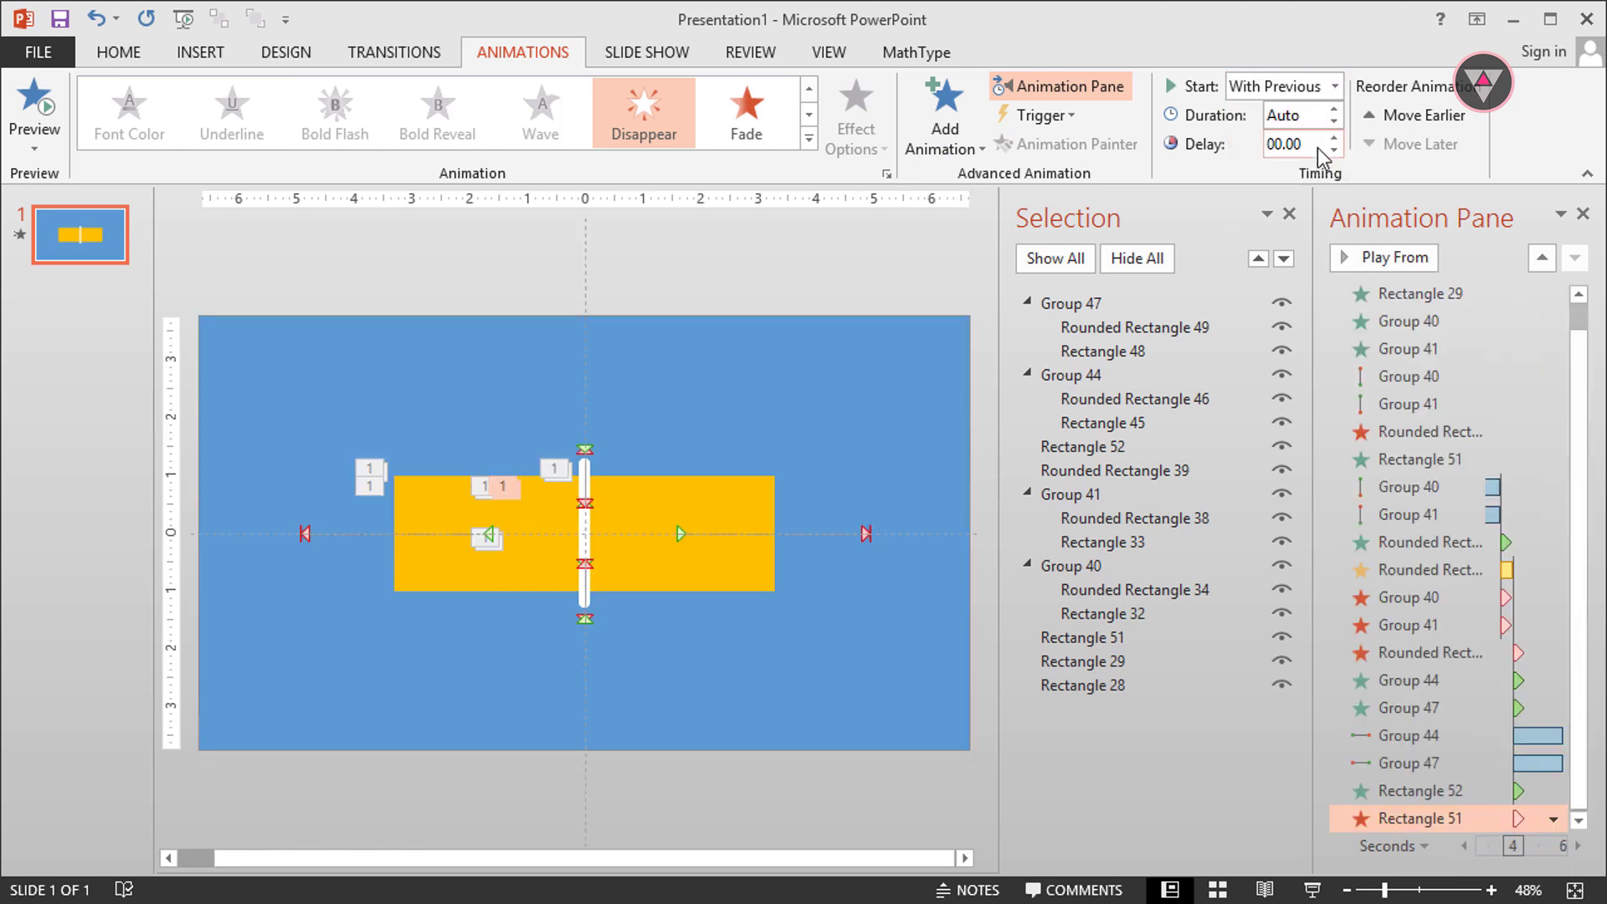
# Place Rectangle 51's animation right after Group 41's and set it to After Previous.
pyautogui.moveTo(1461, 548); pyautogui.dragTo(1459, 544)
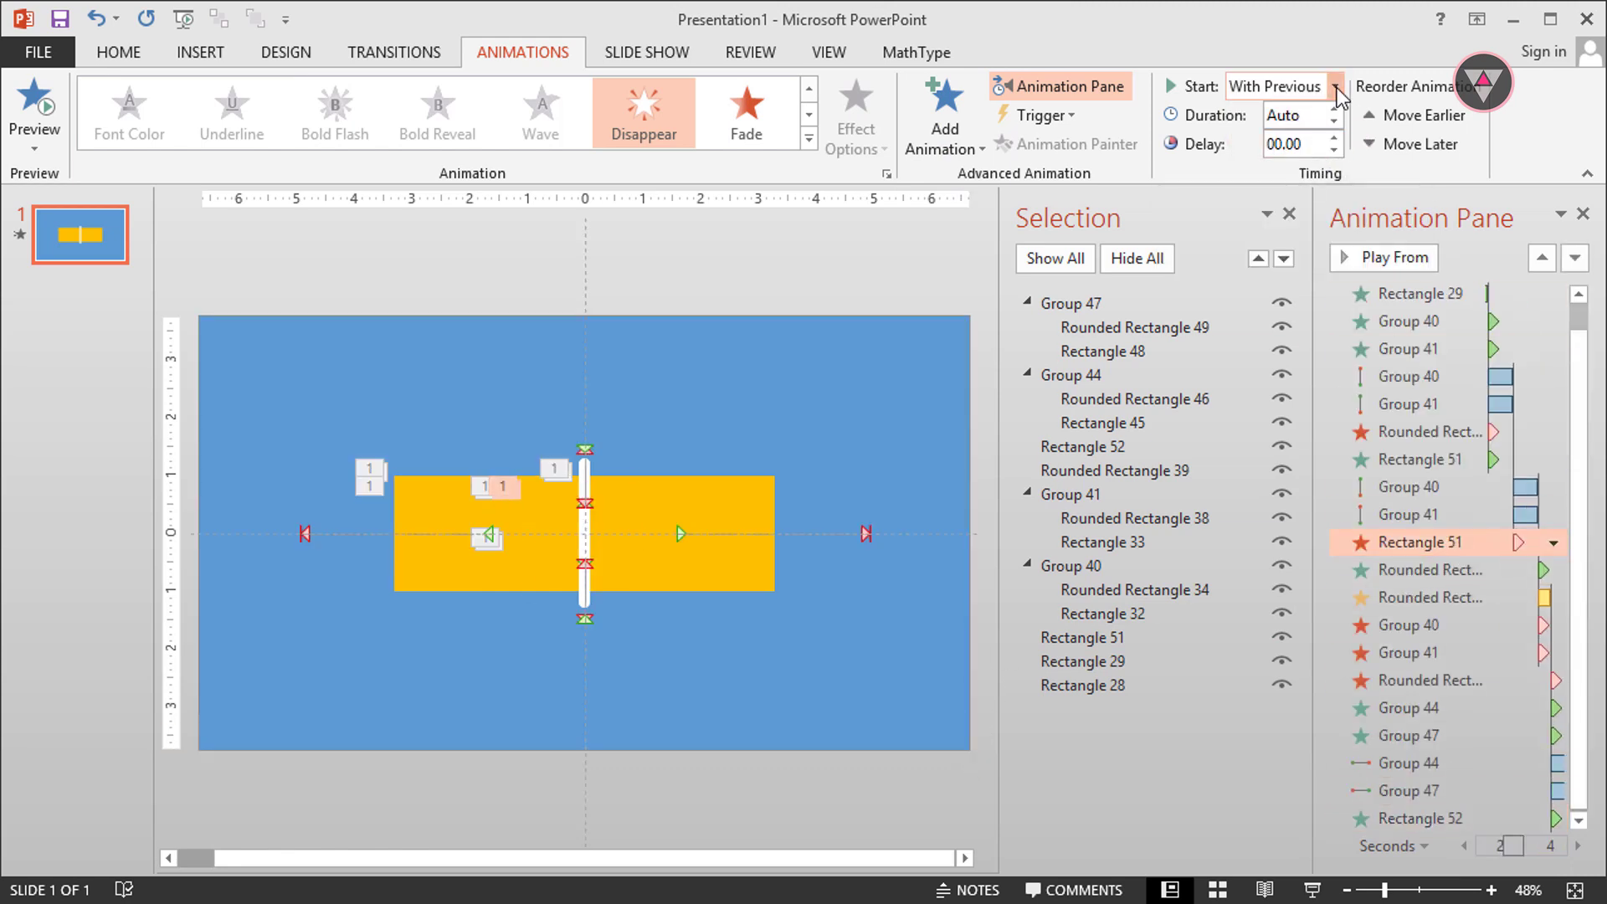
pyautogui.click(1336, 87)
pyautogui.click(1318, 158)
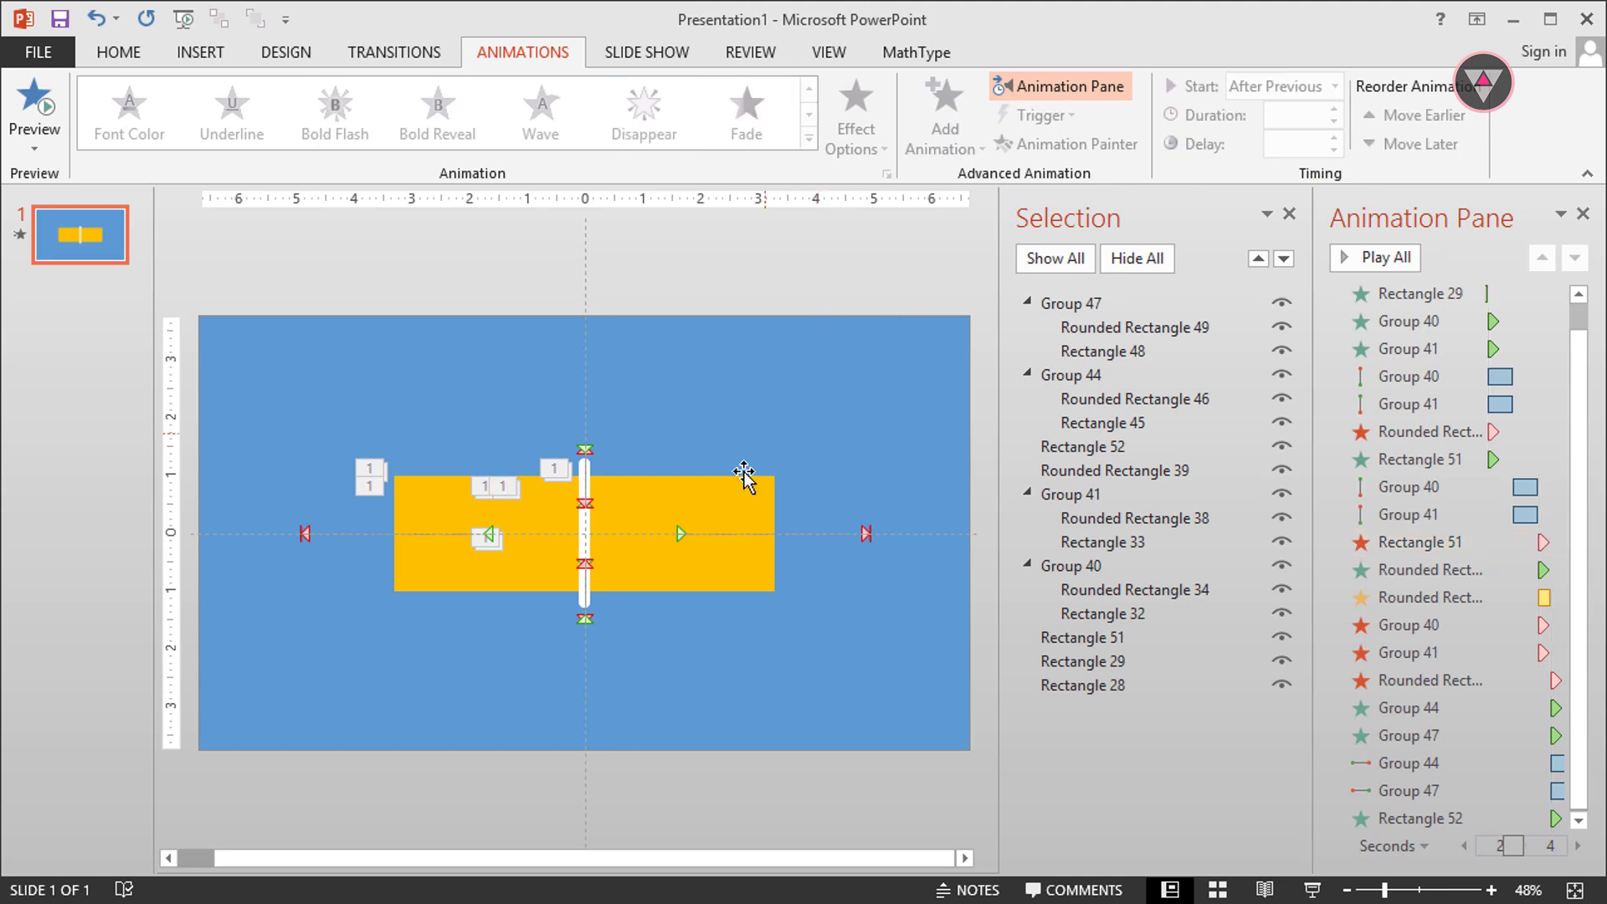
pyautogui.click(725, 501)
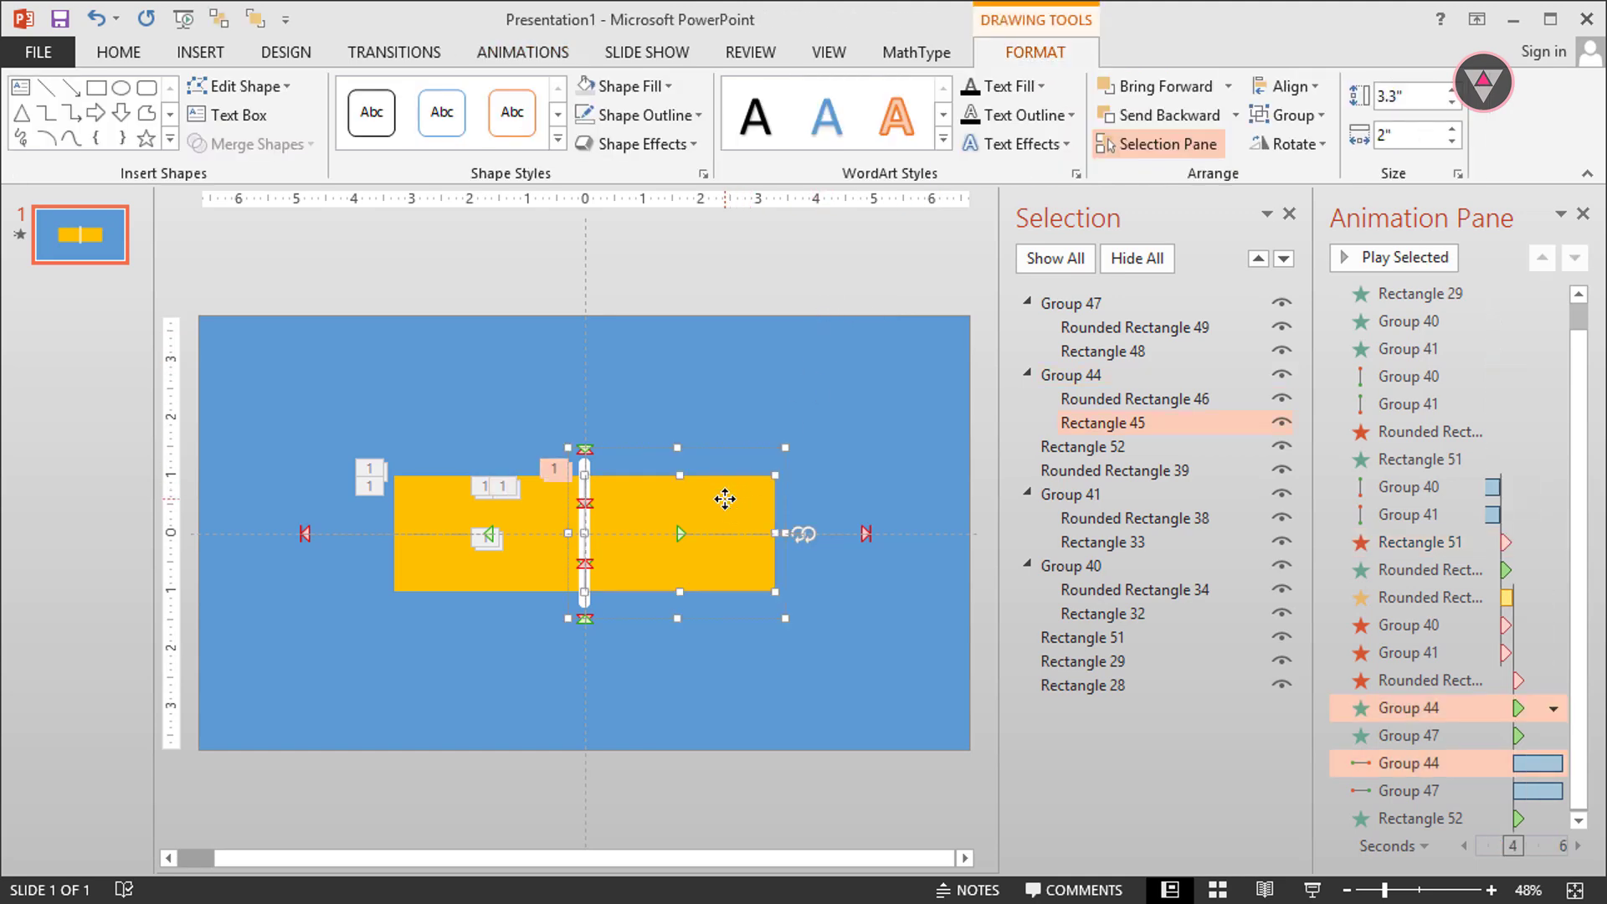
# Fill Rectangles 48 and 45 with the background blue, then preview all animations.
pyautogui.click(1138, 358)
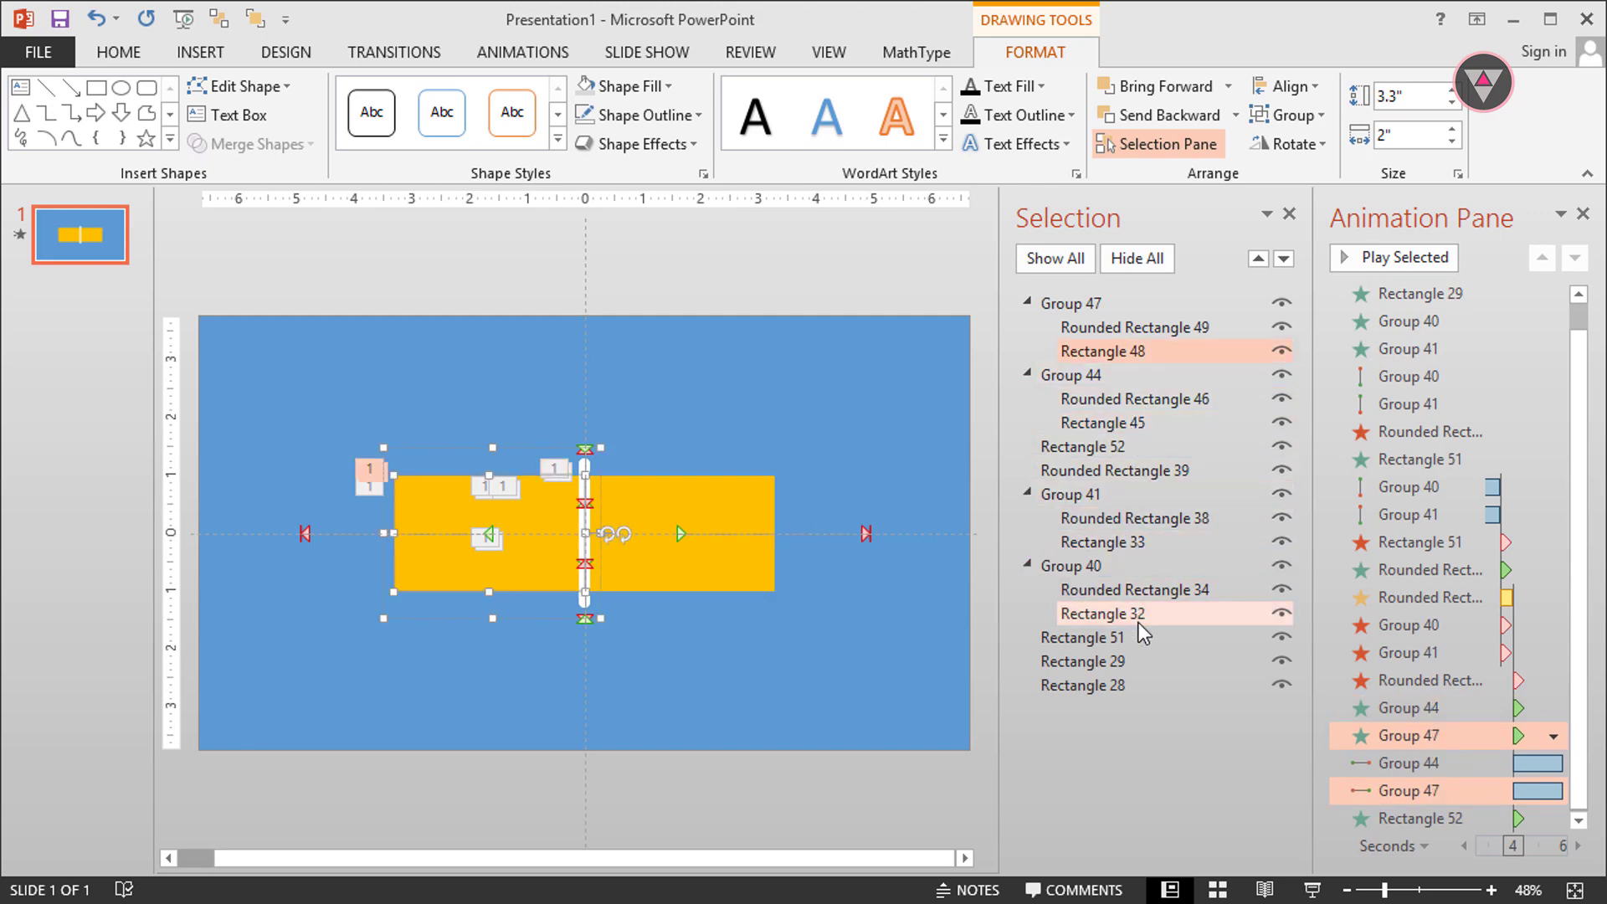
pyautogui.click(662, 87)
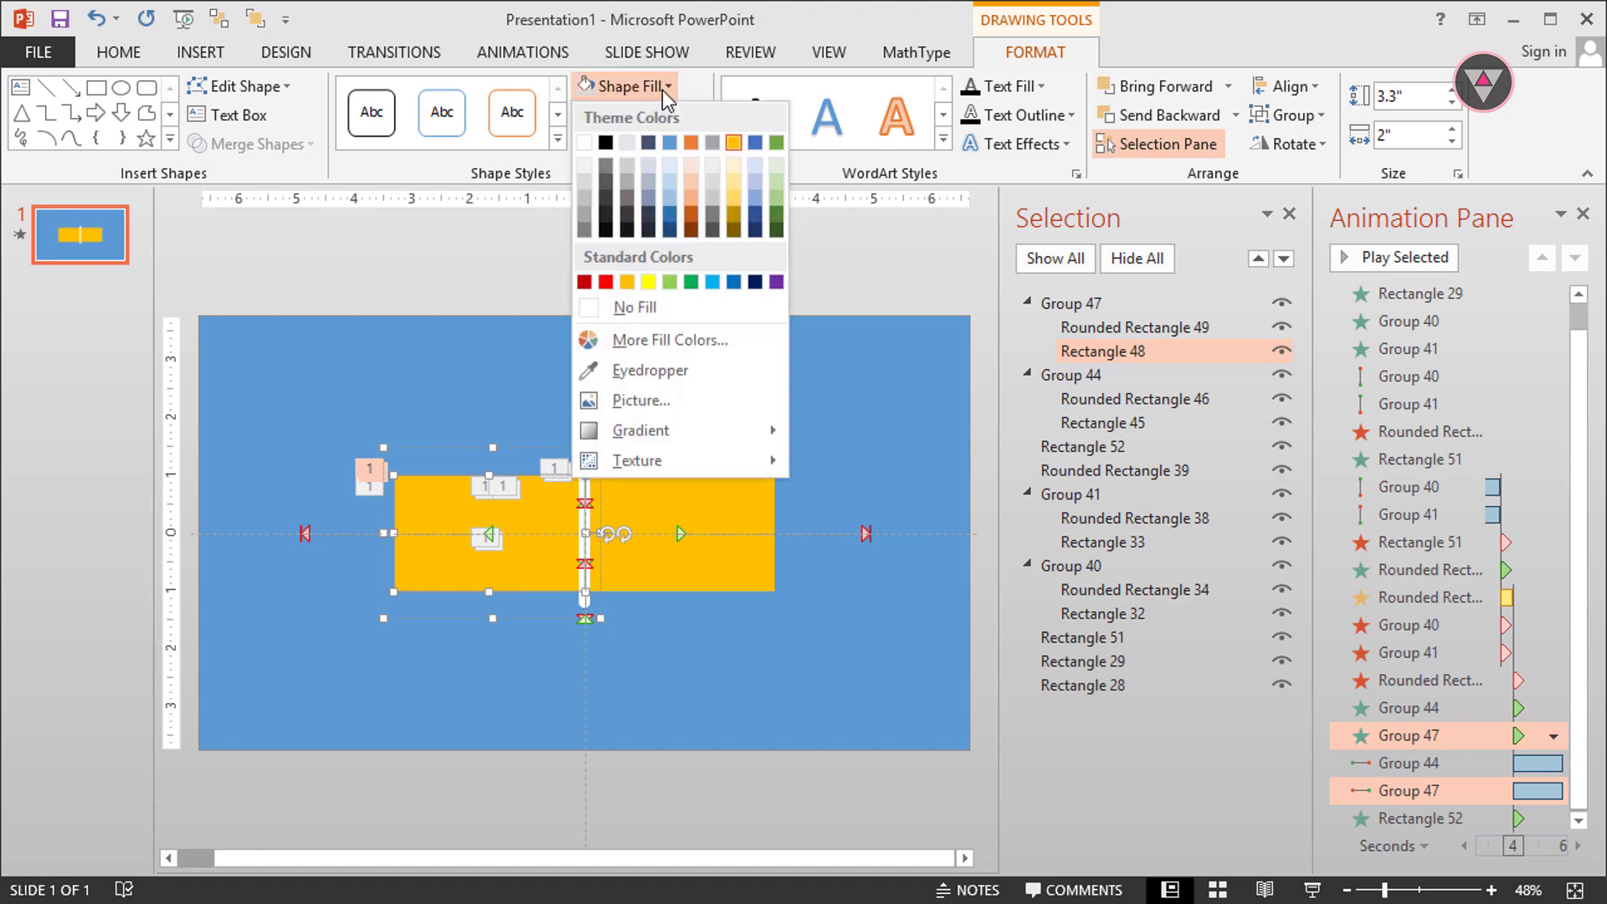
pyautogui.click(668, 142)
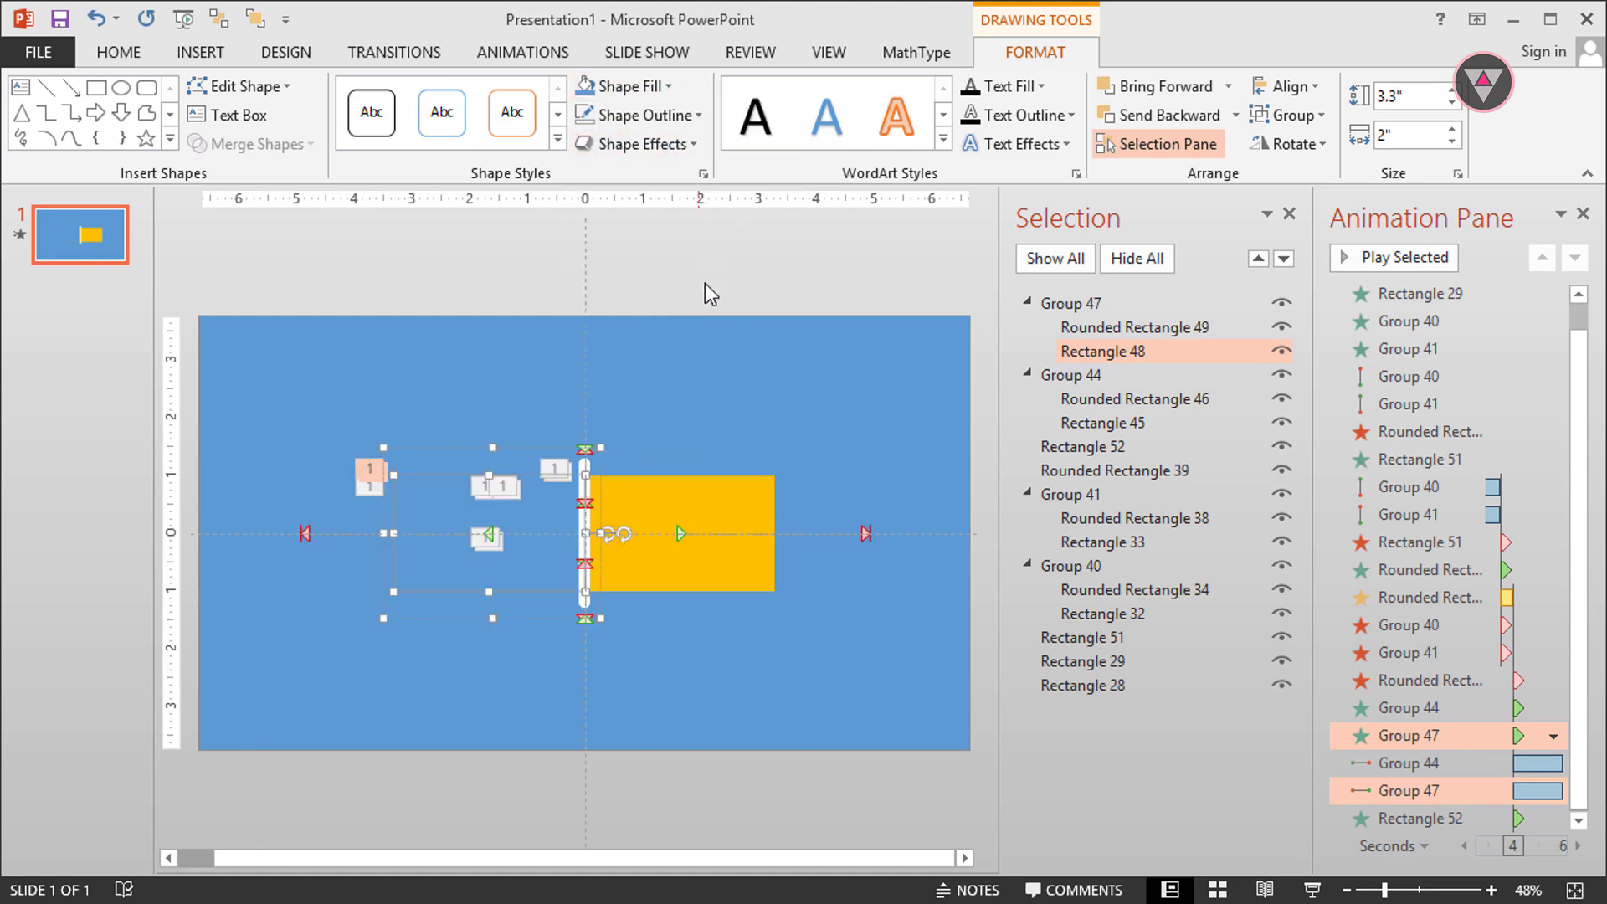
pyautogui.click(721, 501)
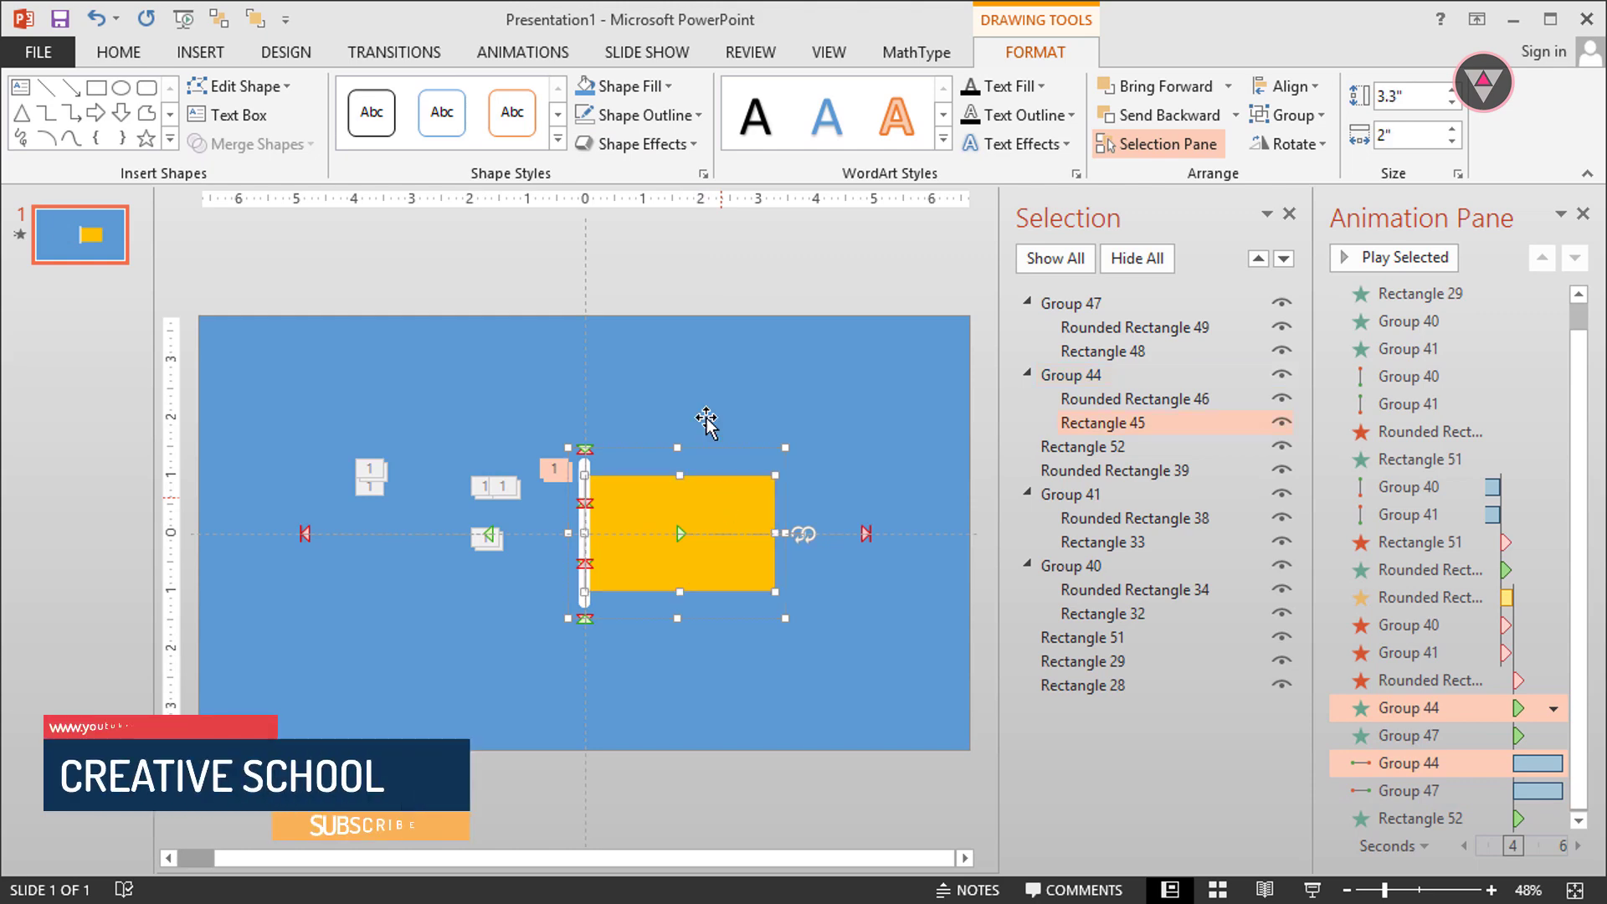
pyautogui.click(594, 90)
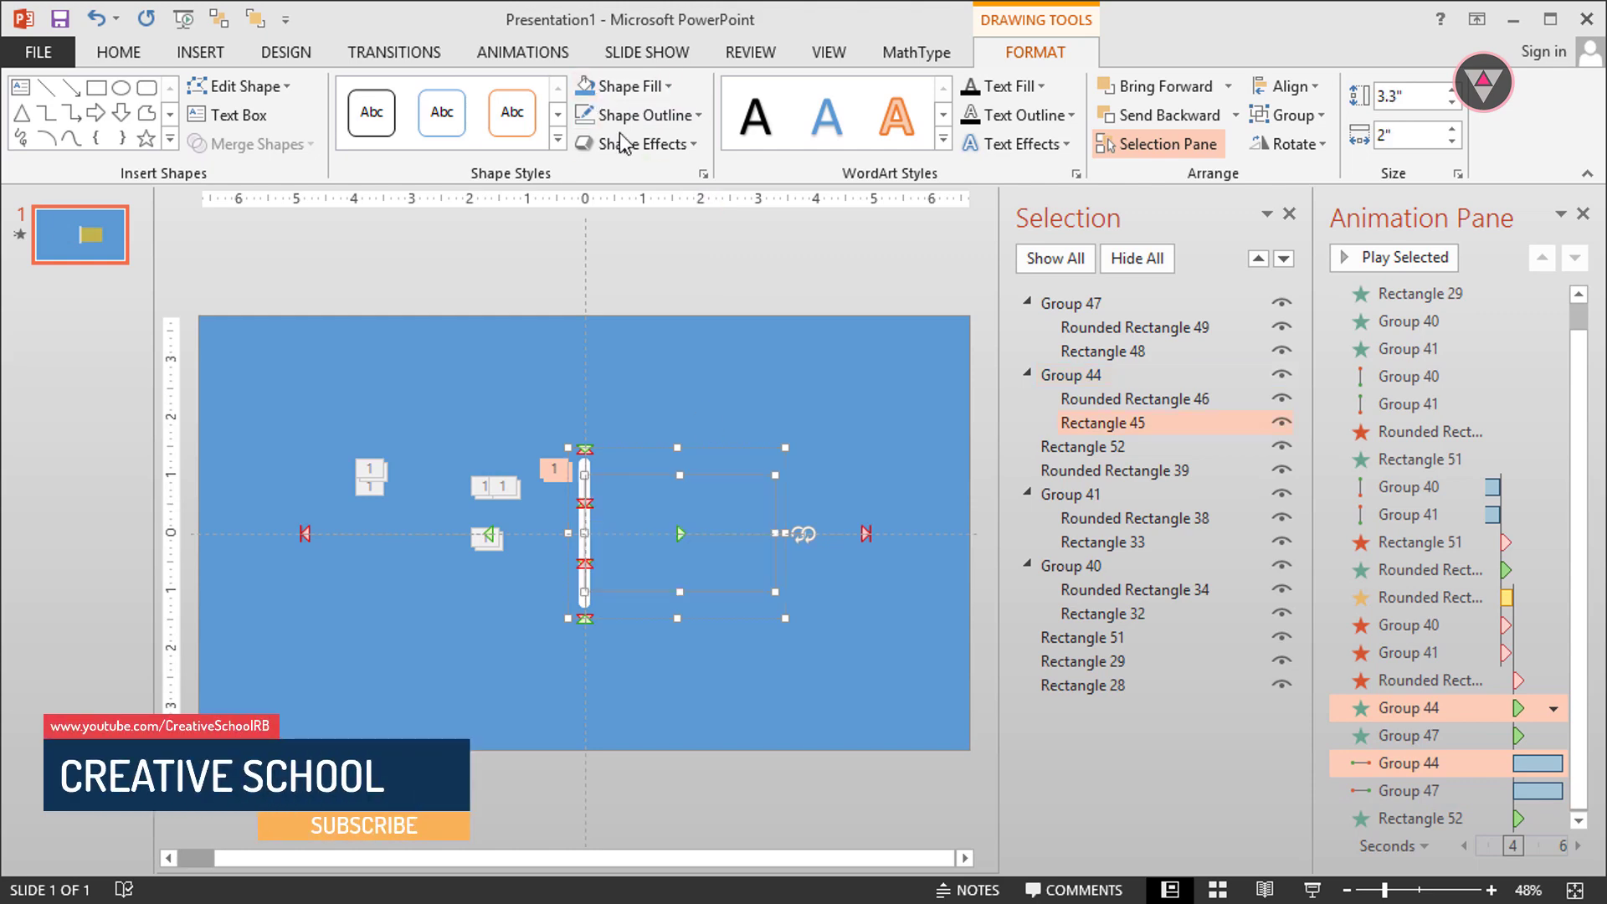
pyautogui.click(758, 285)
pyautogui.click(1360, 259)
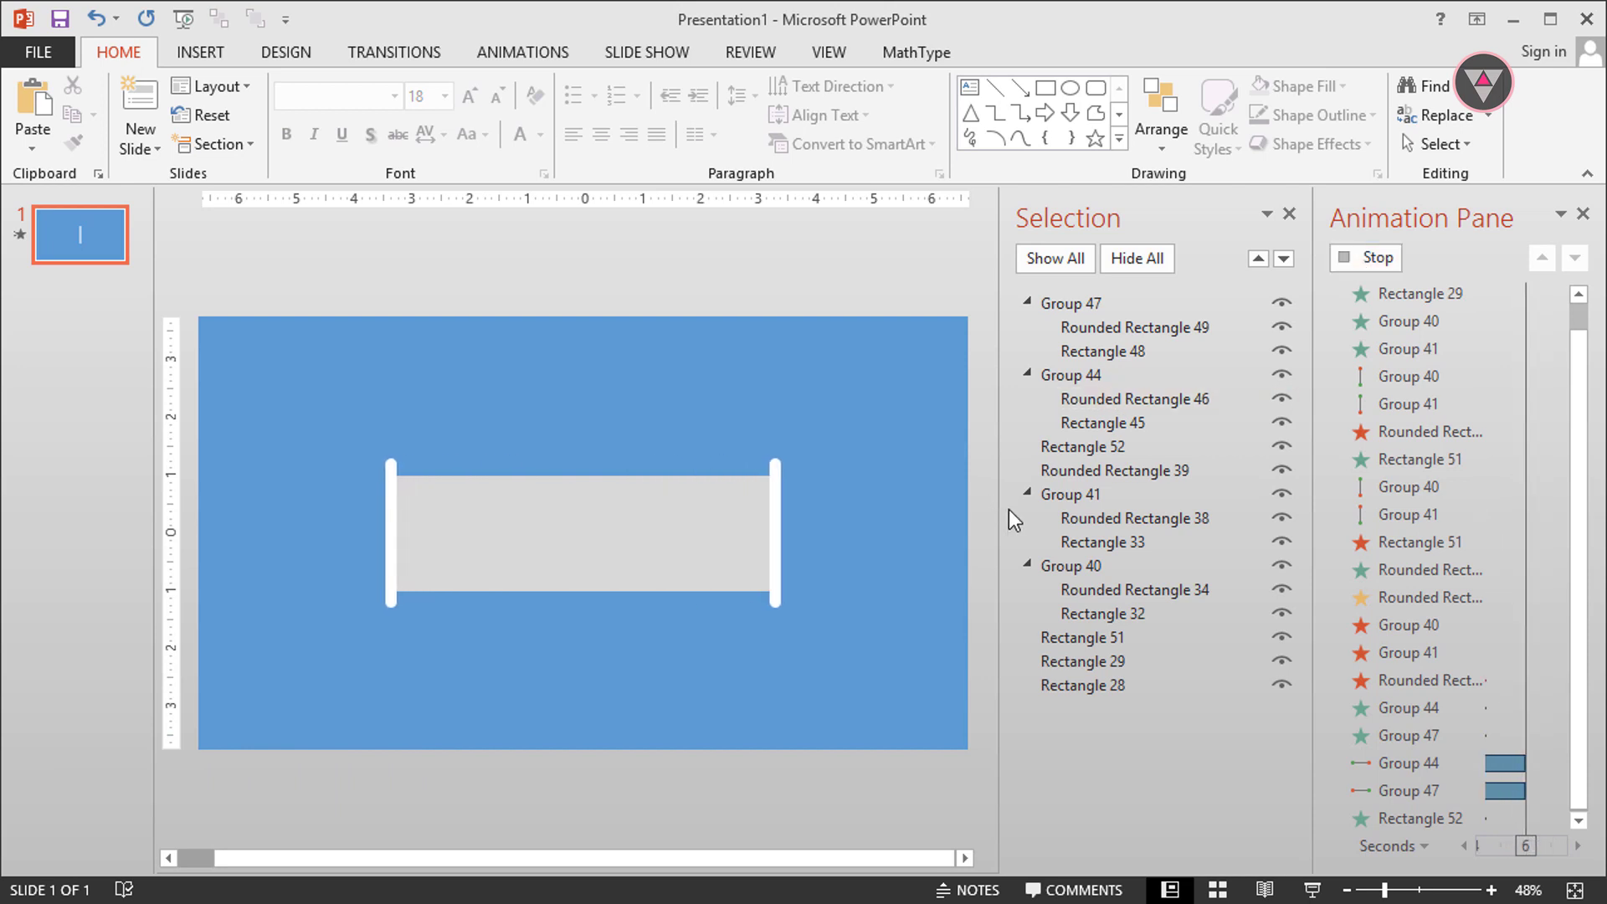
pyautogui.click(1101, 542)
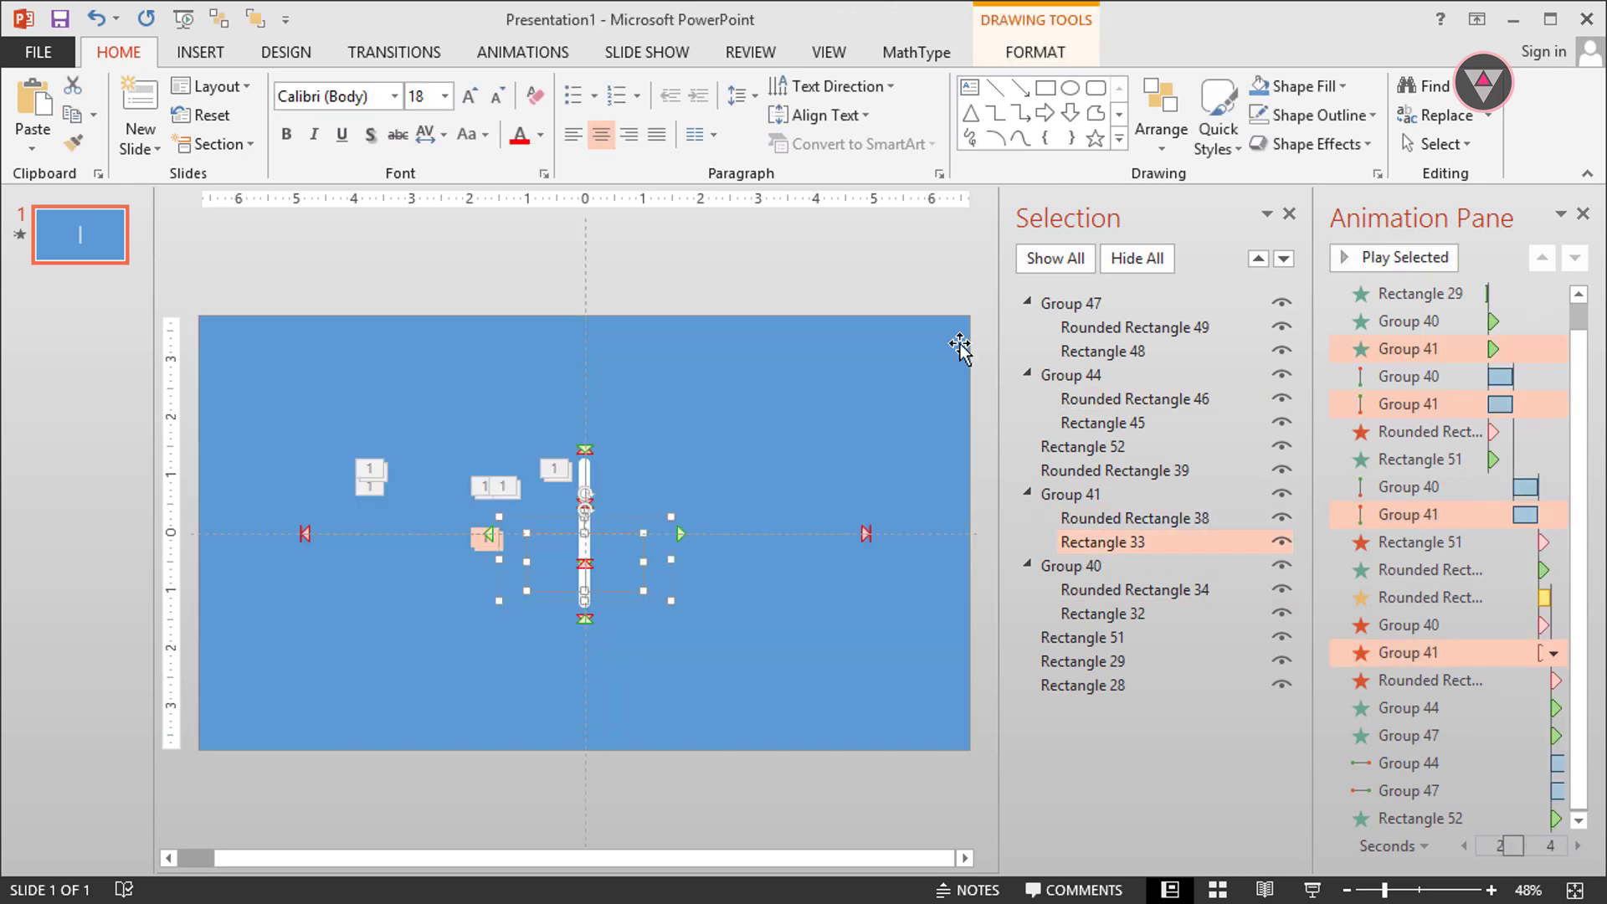
pyautogui.click(996, 54)
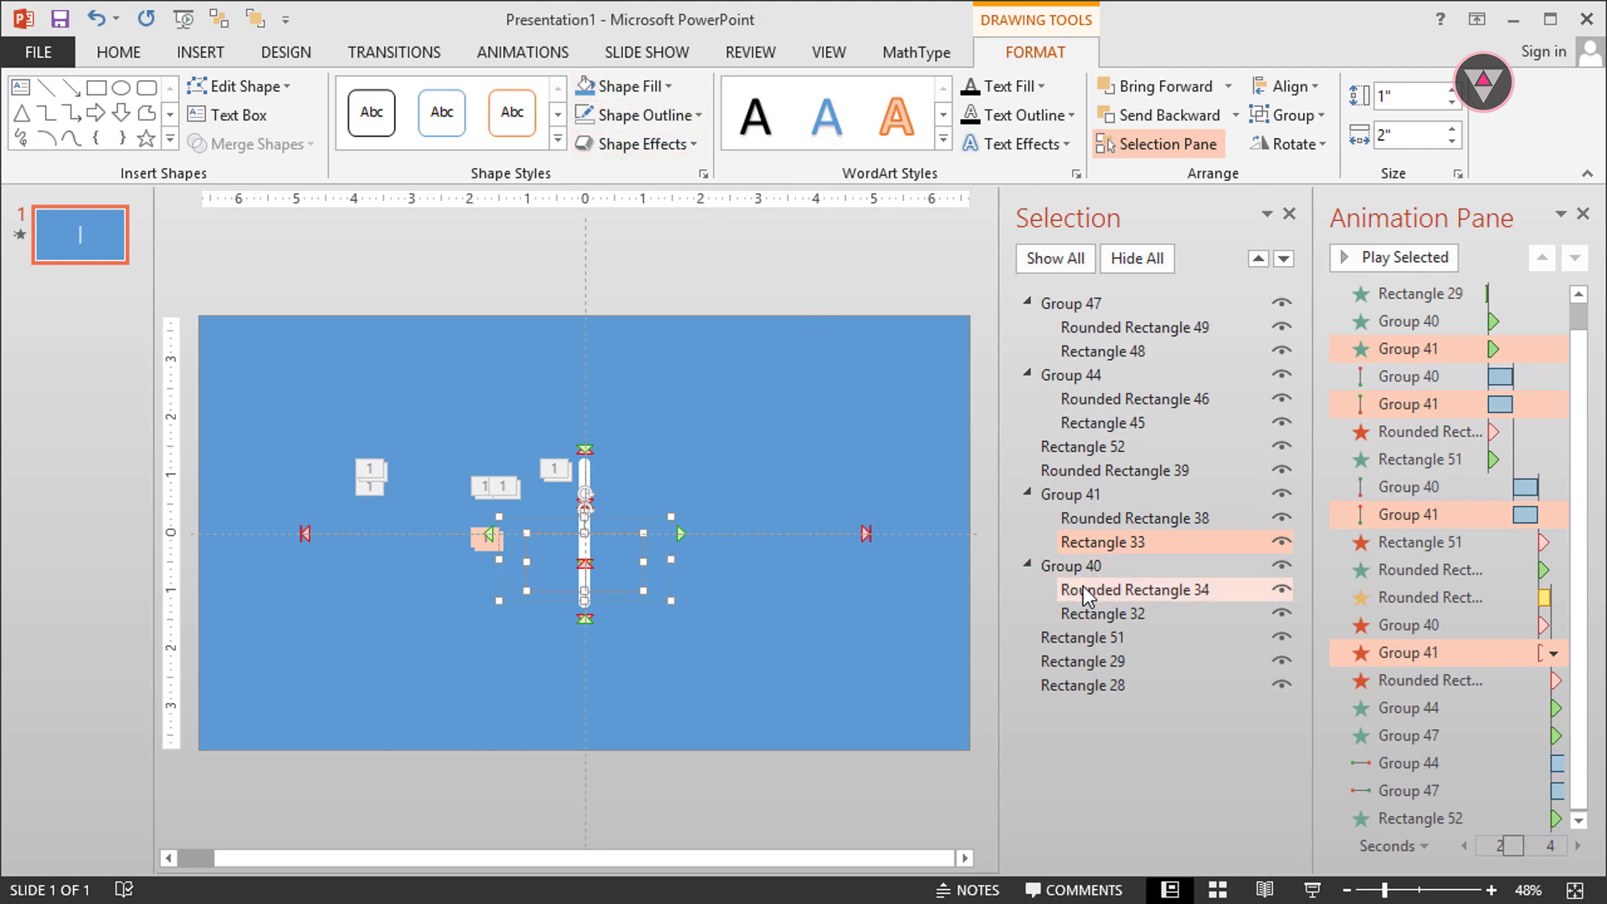
pyautogui.click(1088, 614)
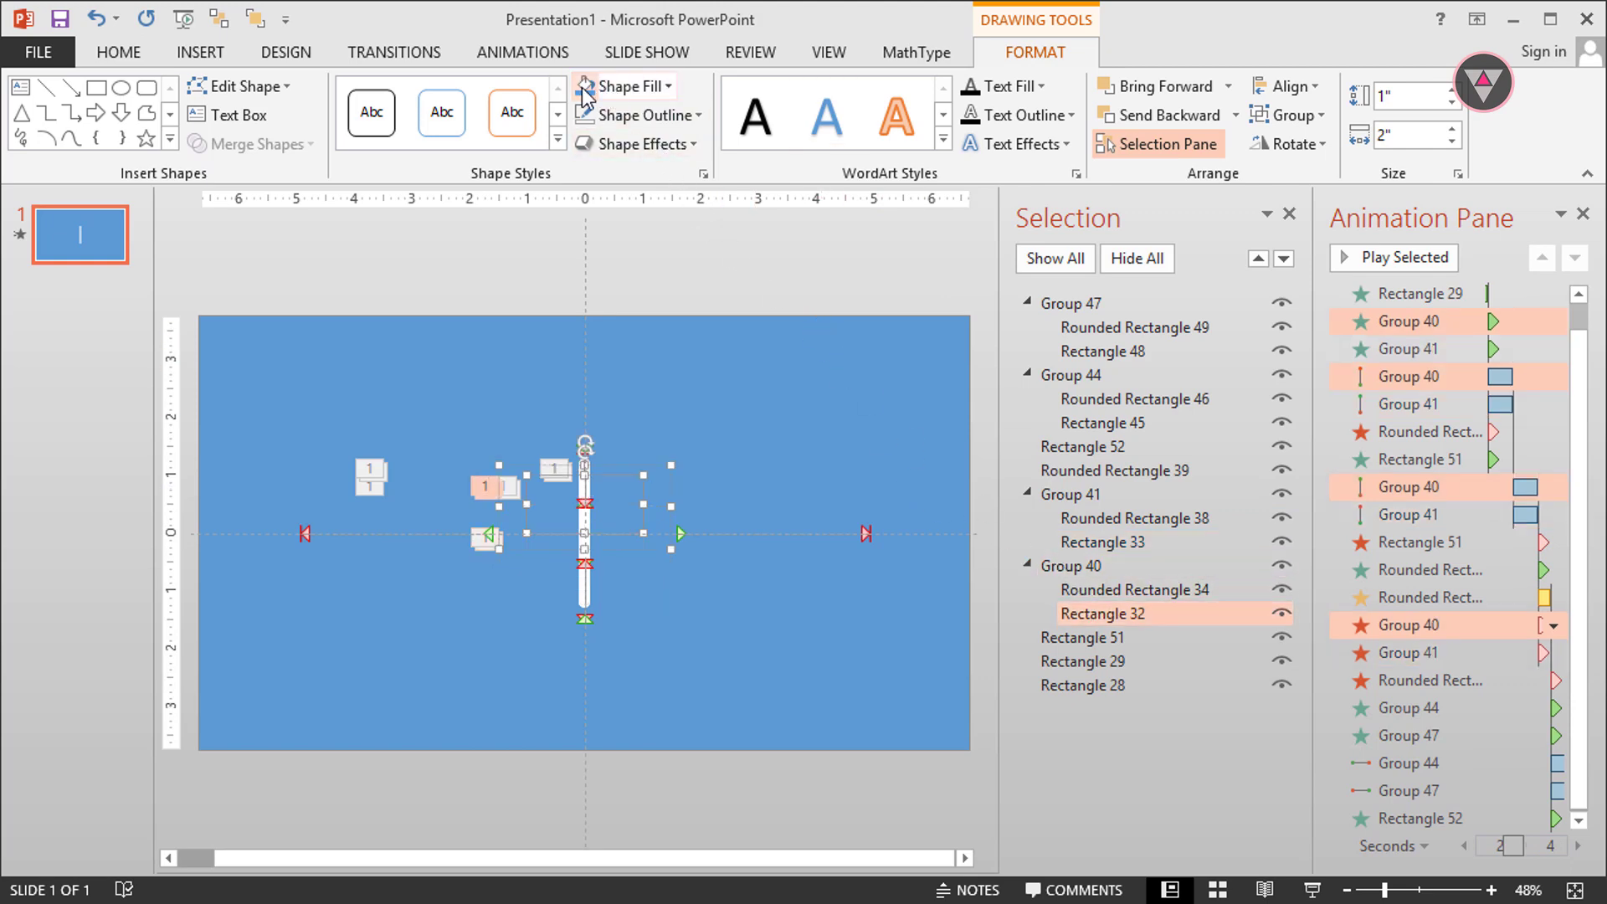
pyautogui.click(800, 251)
pyautogui.click(1396, 264)
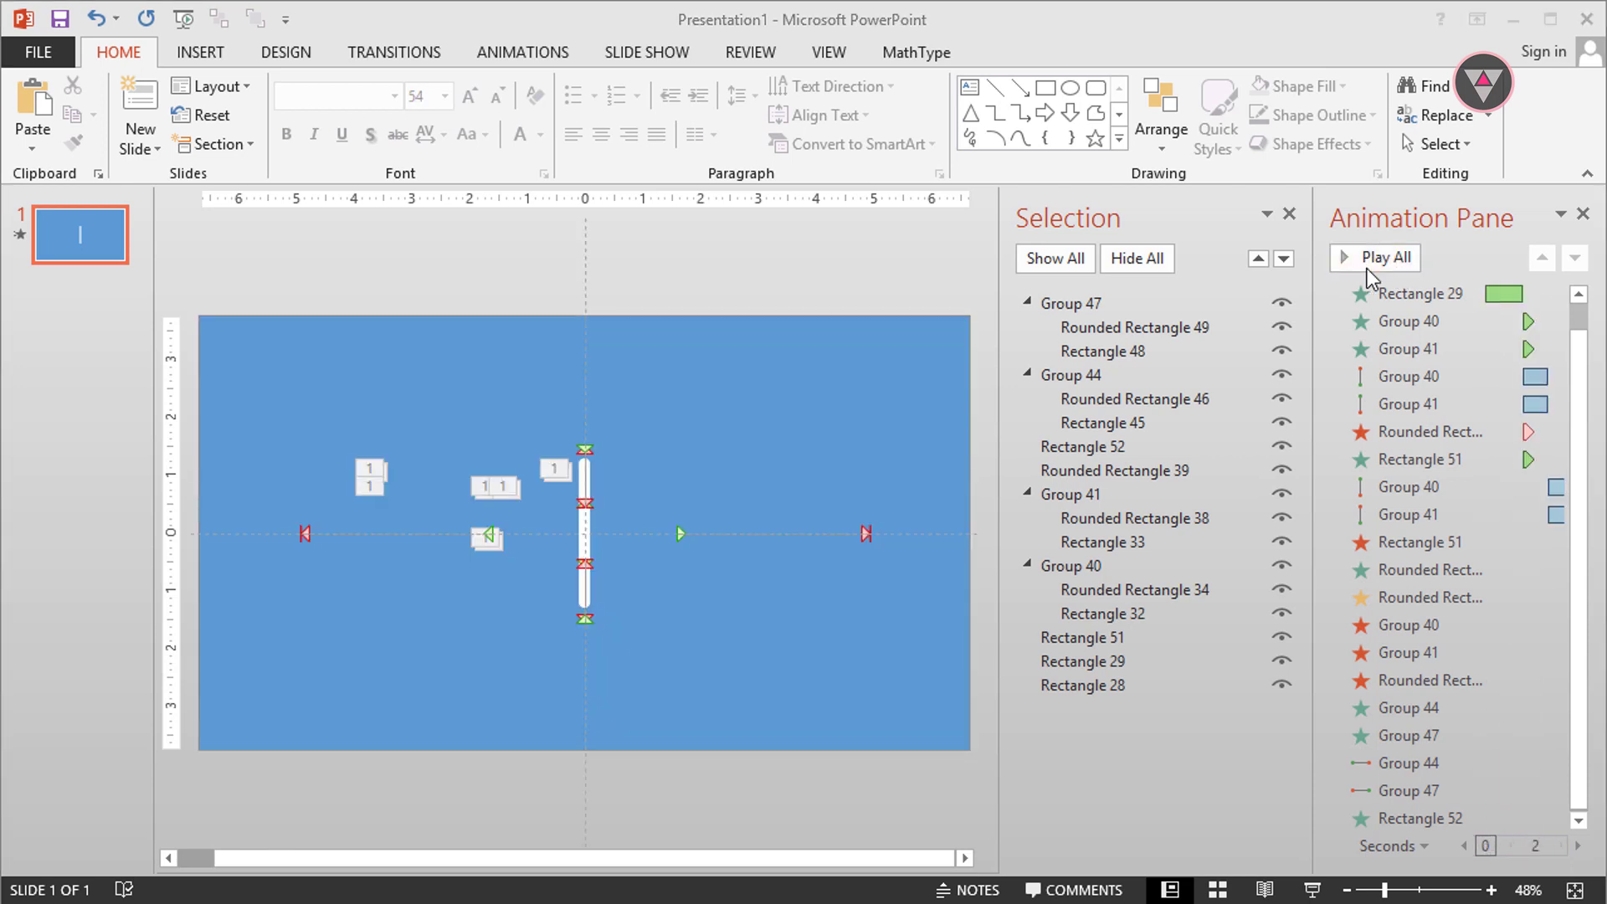
# Fill background Rectangles 28 and 29 with gold.
pyautogui.click(929, 407)
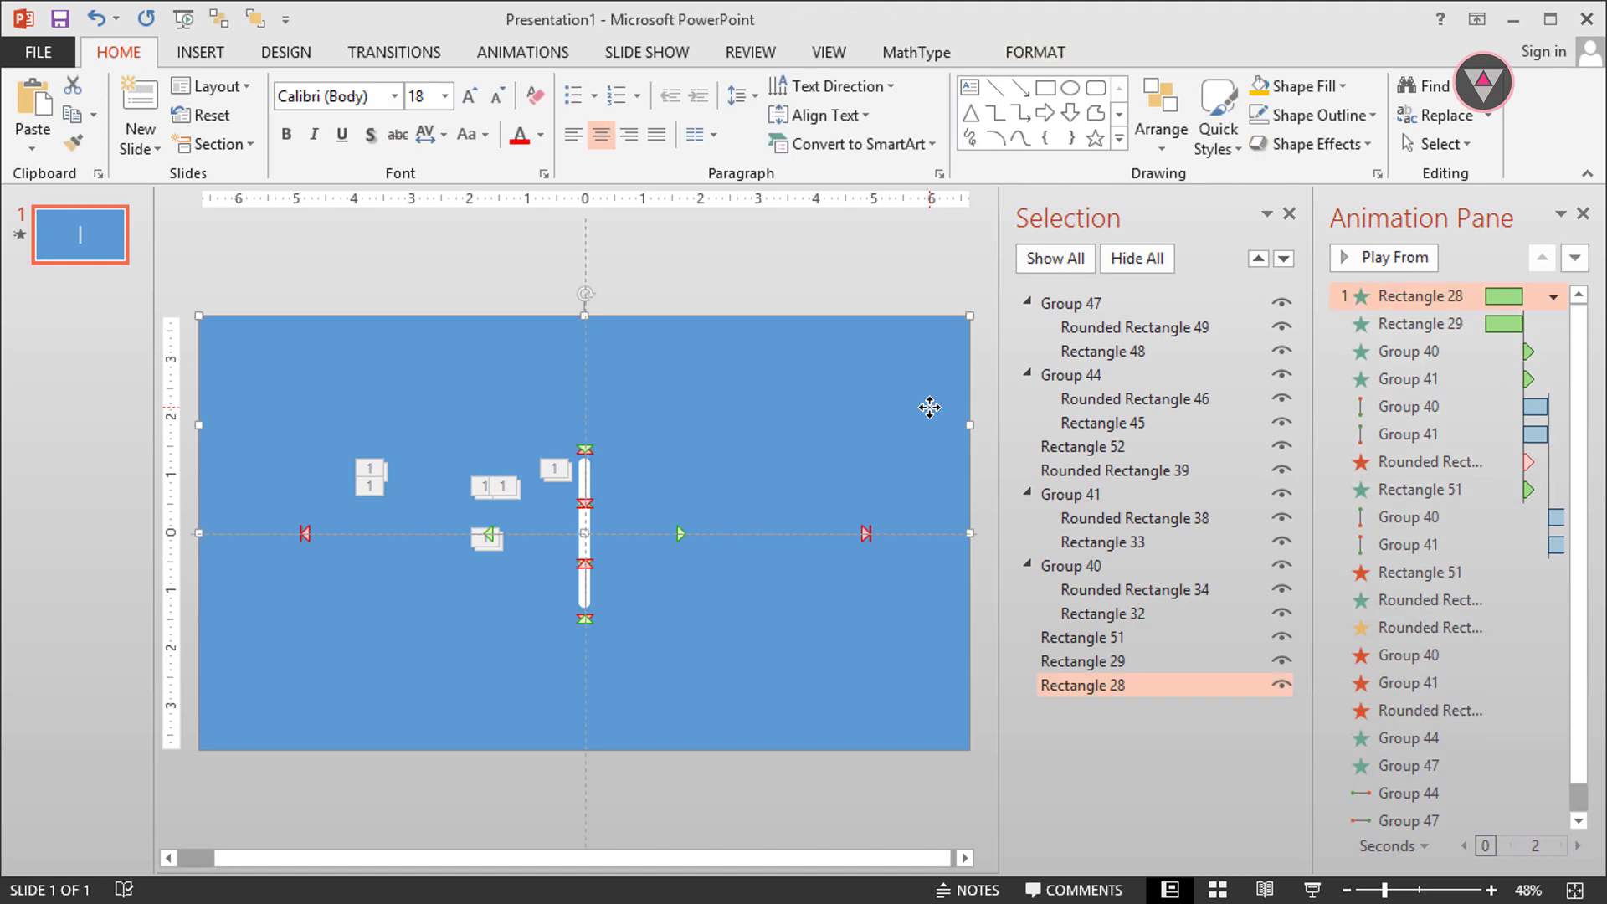
pyautogui.keyDown('shift'); pyautogui.click(931, 535); pyautogui.keyUp('shift')
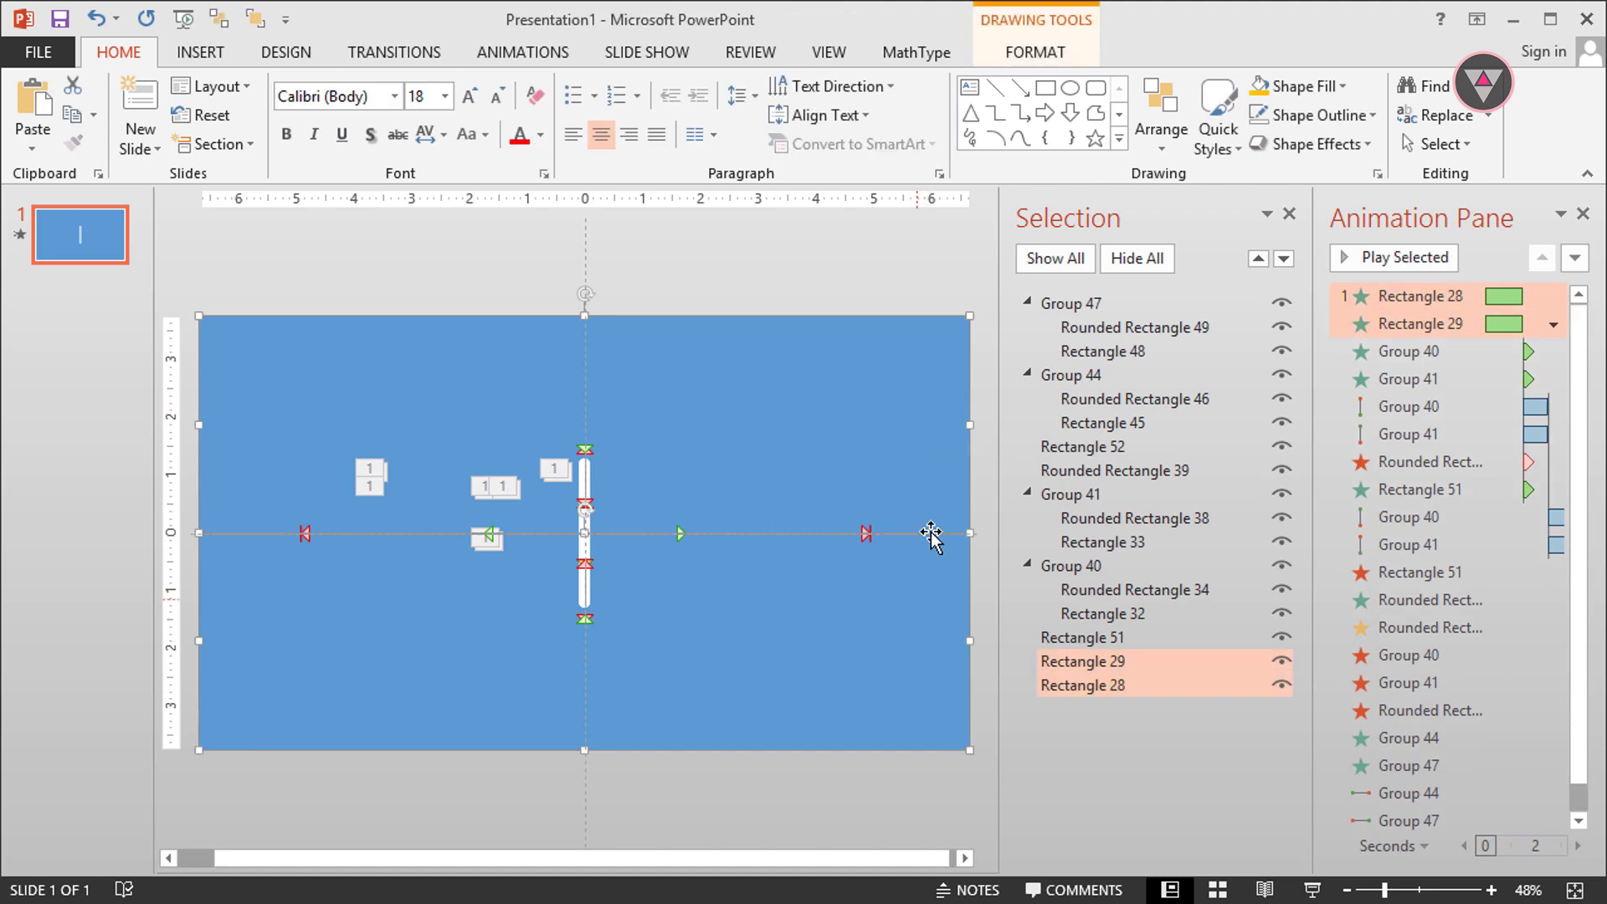
pyautogui.click(1032, 53)
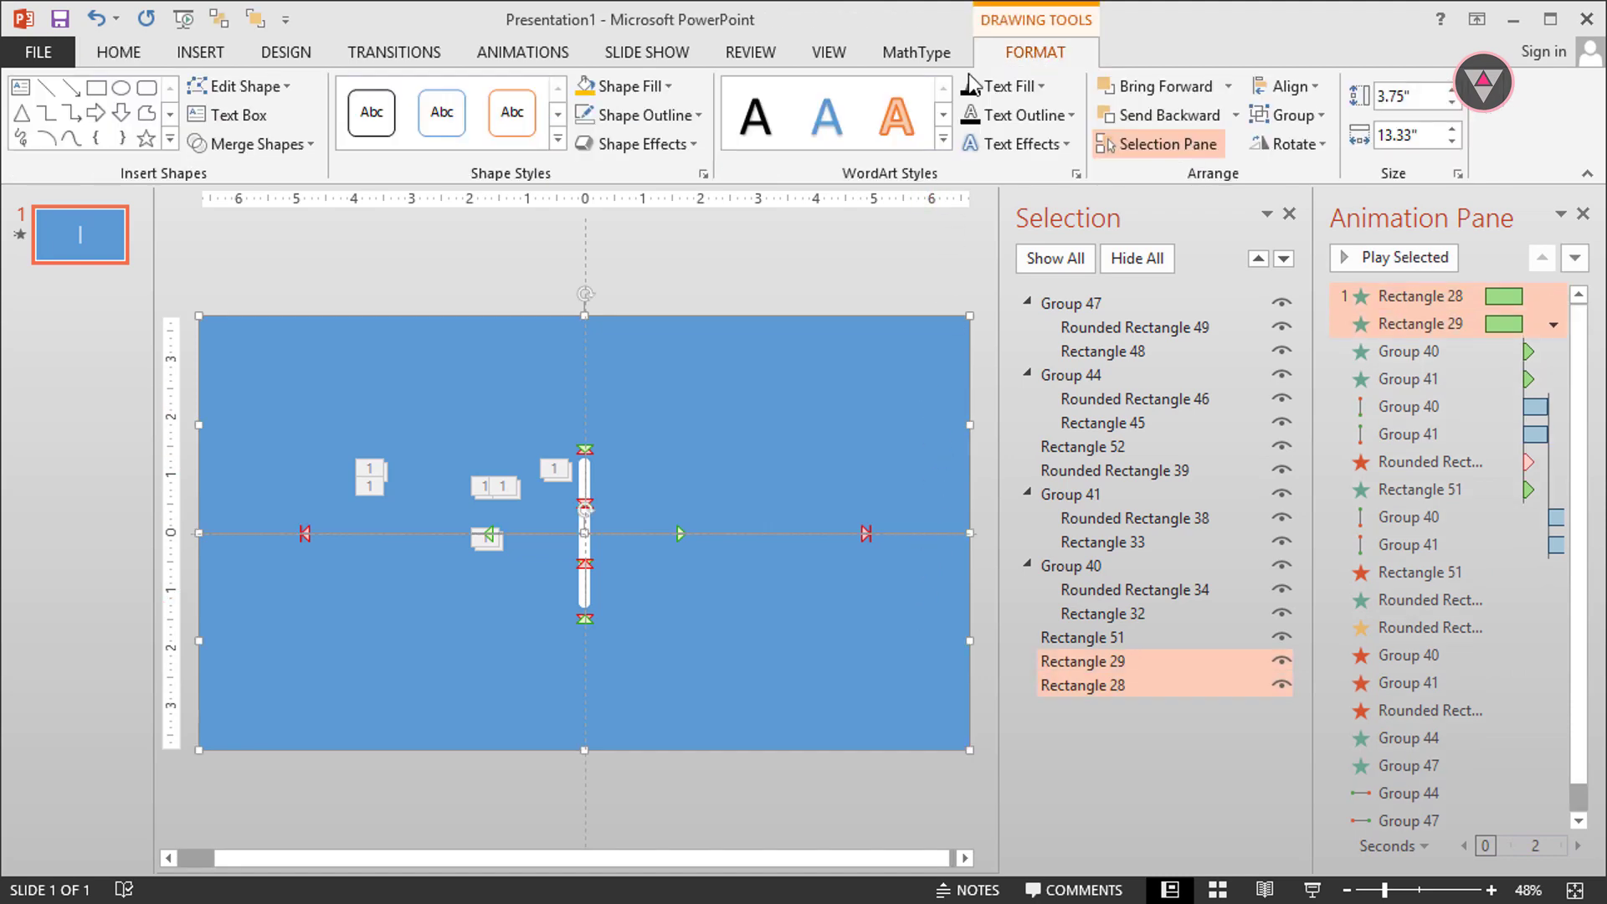
pyautogui.click(621, 89)
pyautogui.click(735, 142)
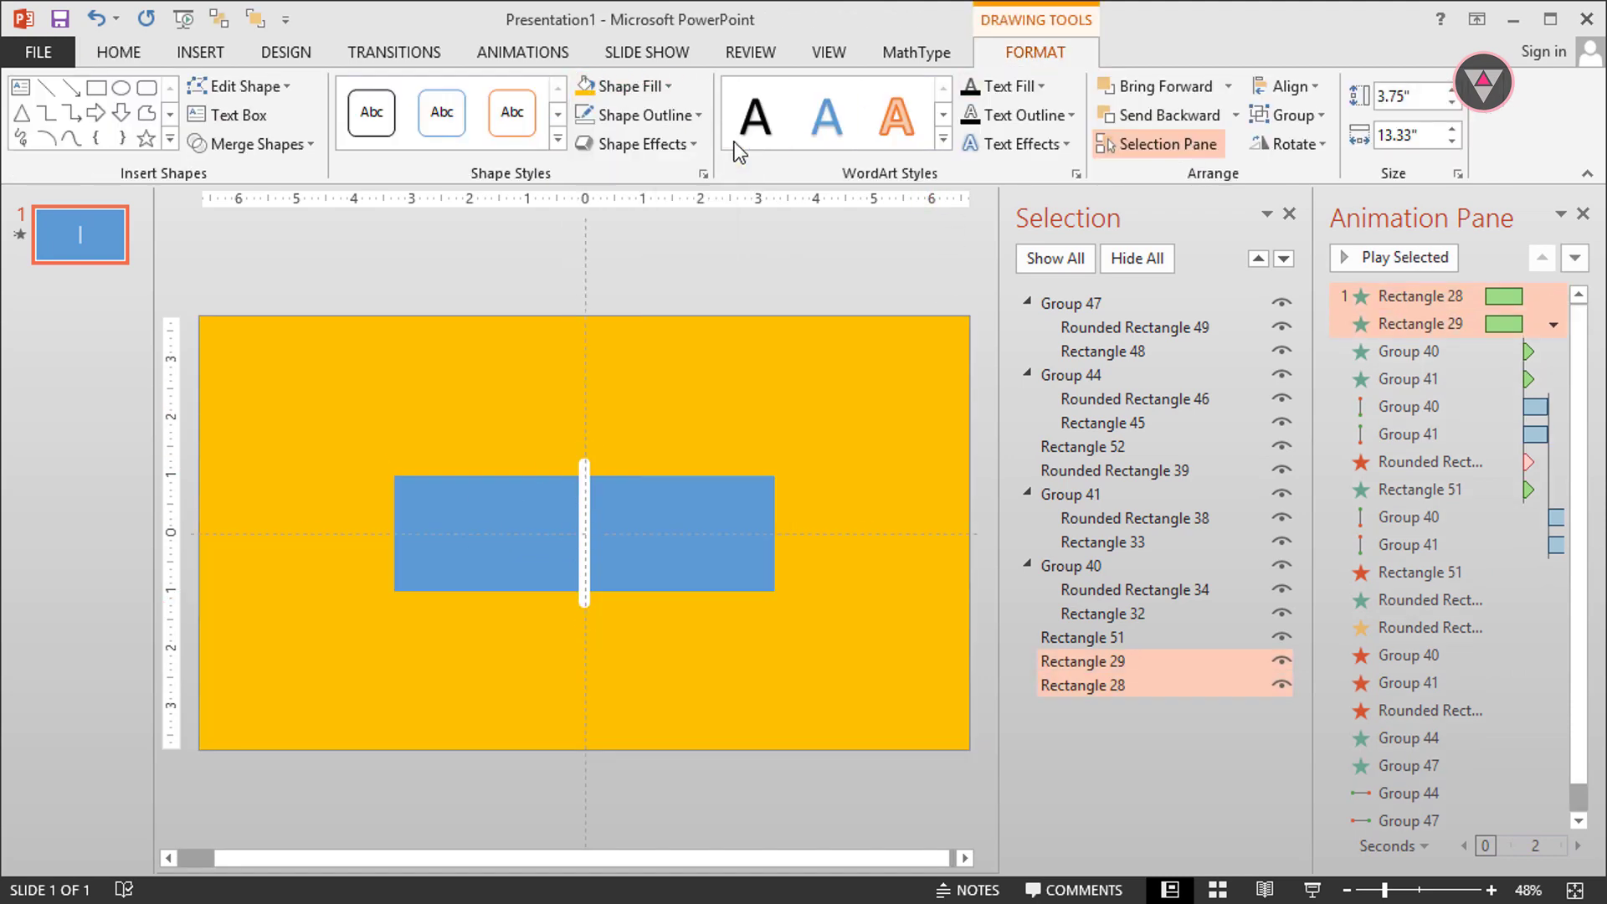
# Apply the same gold fill to cover Rectangles 45 and 48.
pyautogui.click(728, 525)
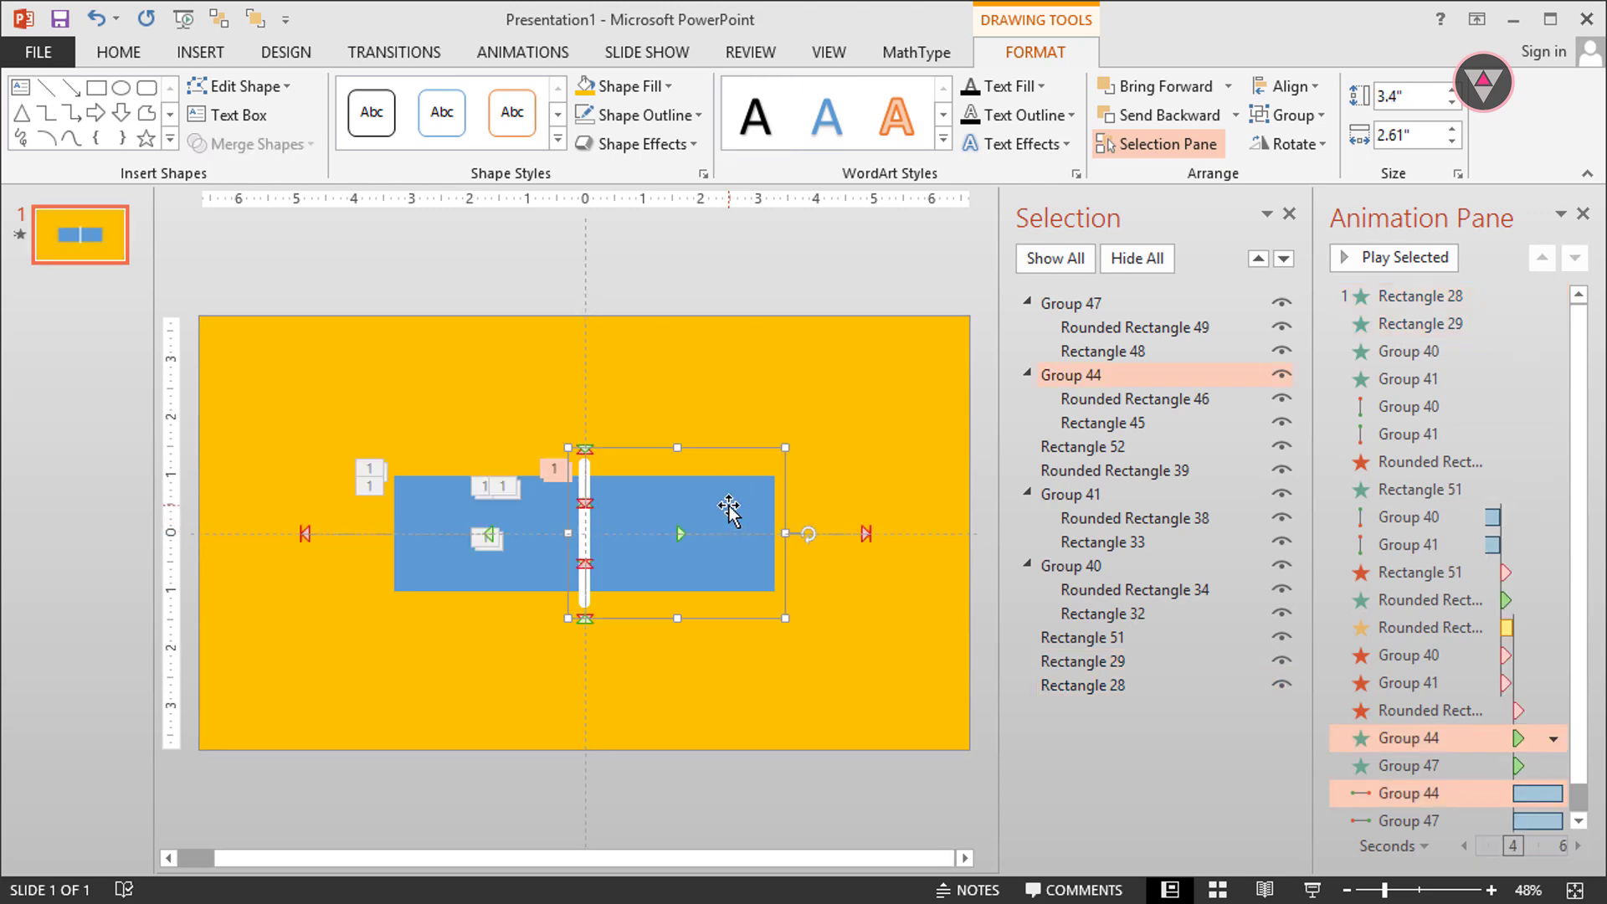
pyautogui.click(729, 505)
pyautogui.click(586, 86)
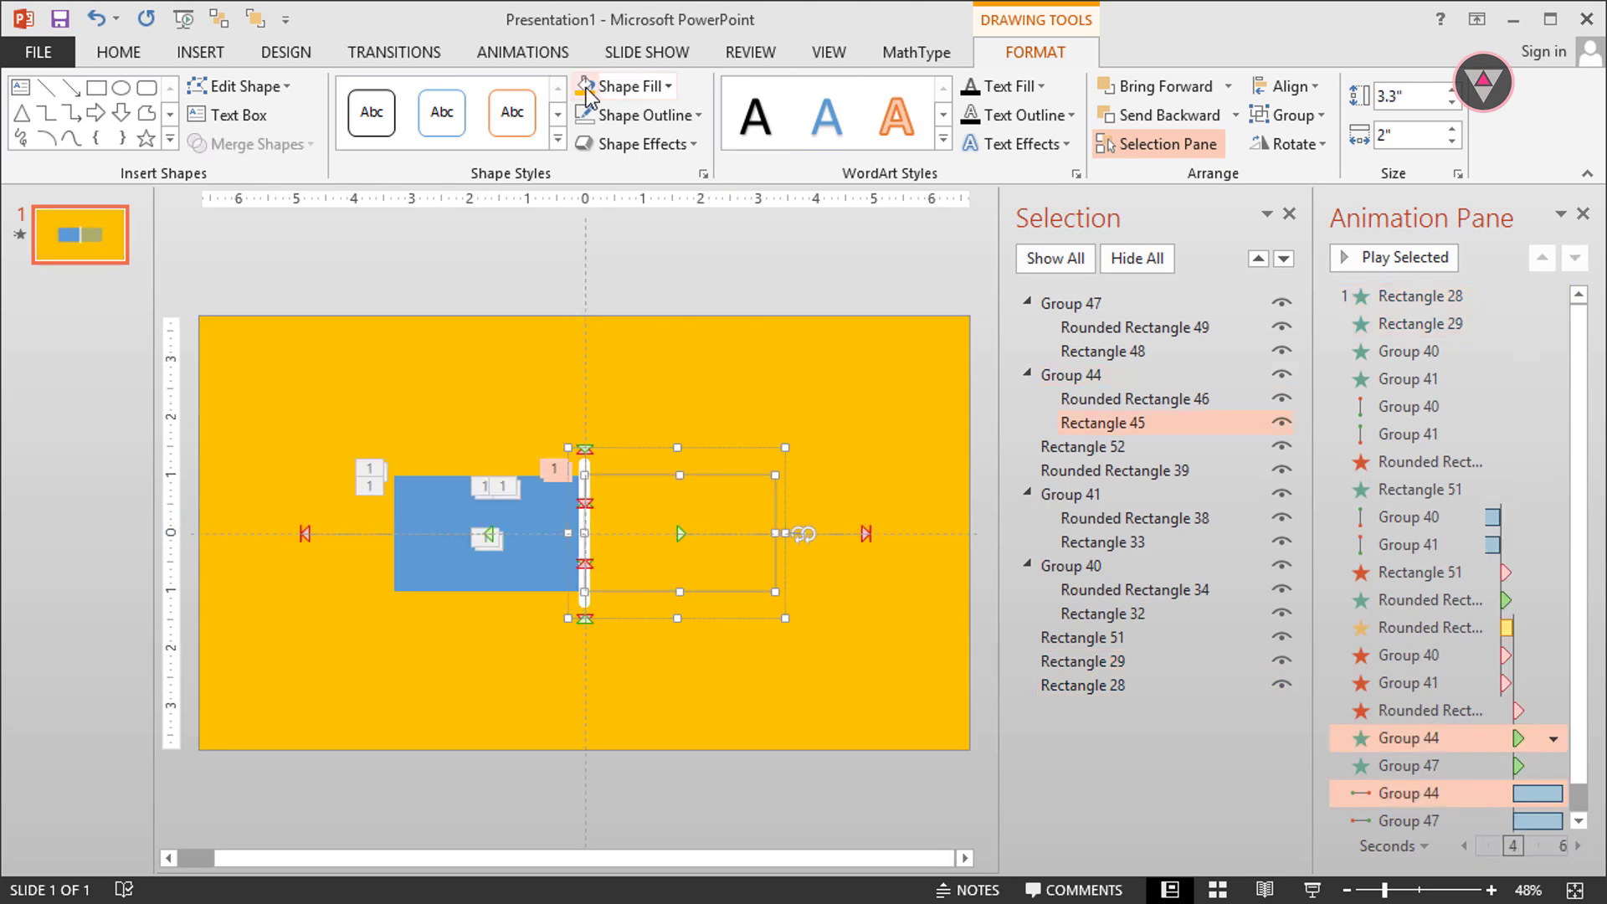
pyautogui.click(459, 513)
pyautogui.click(459, 511)
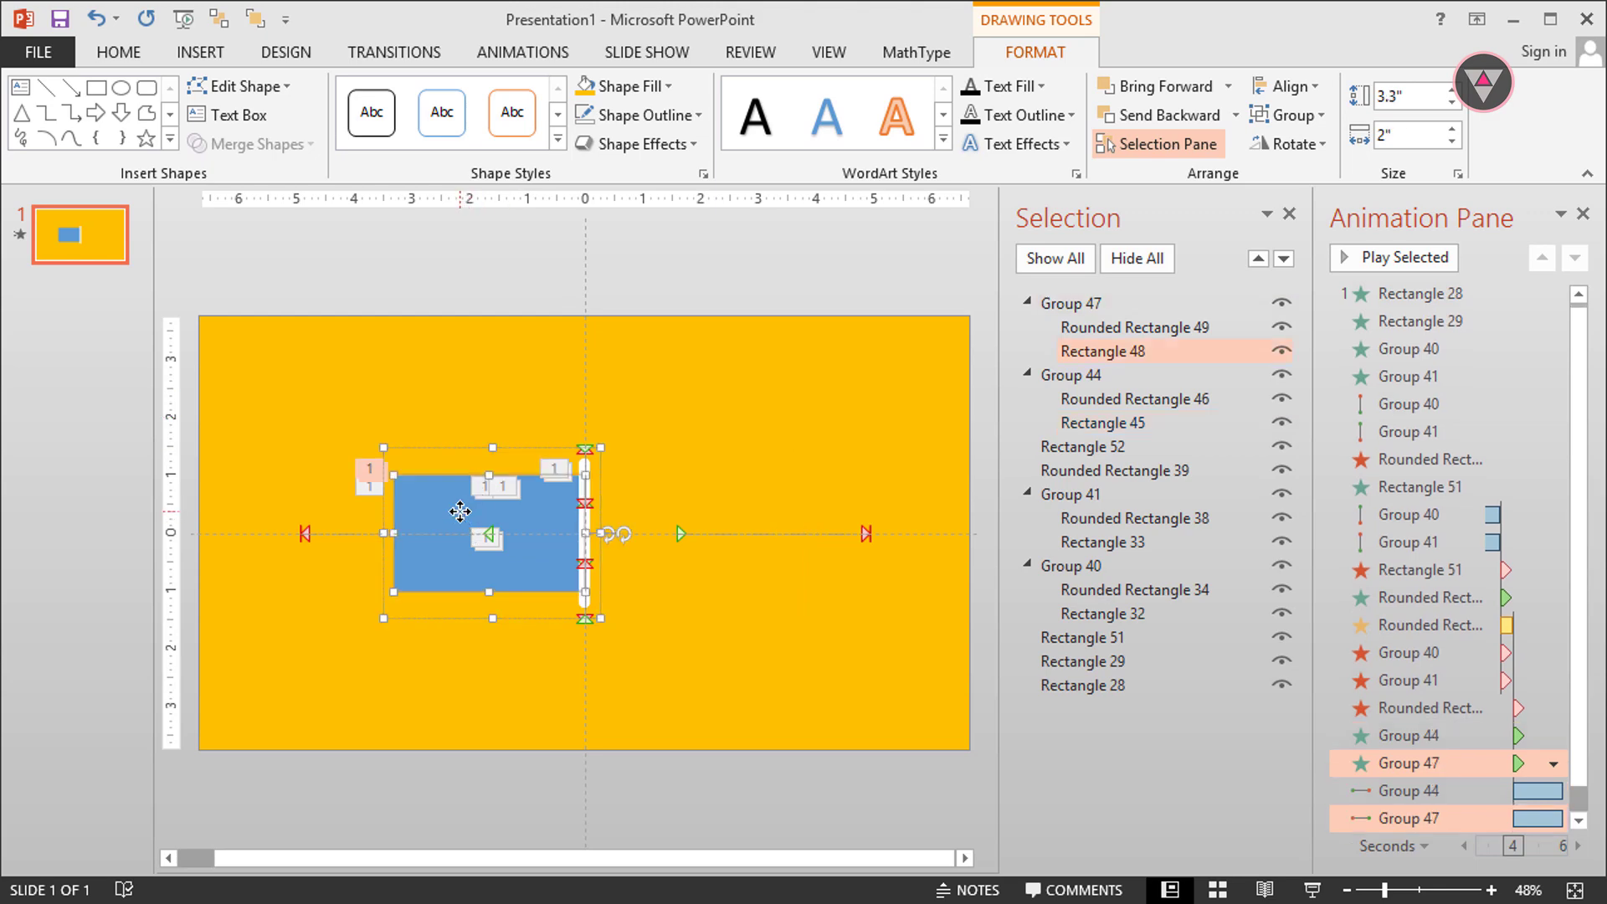
pyautogui.click(586, 90)
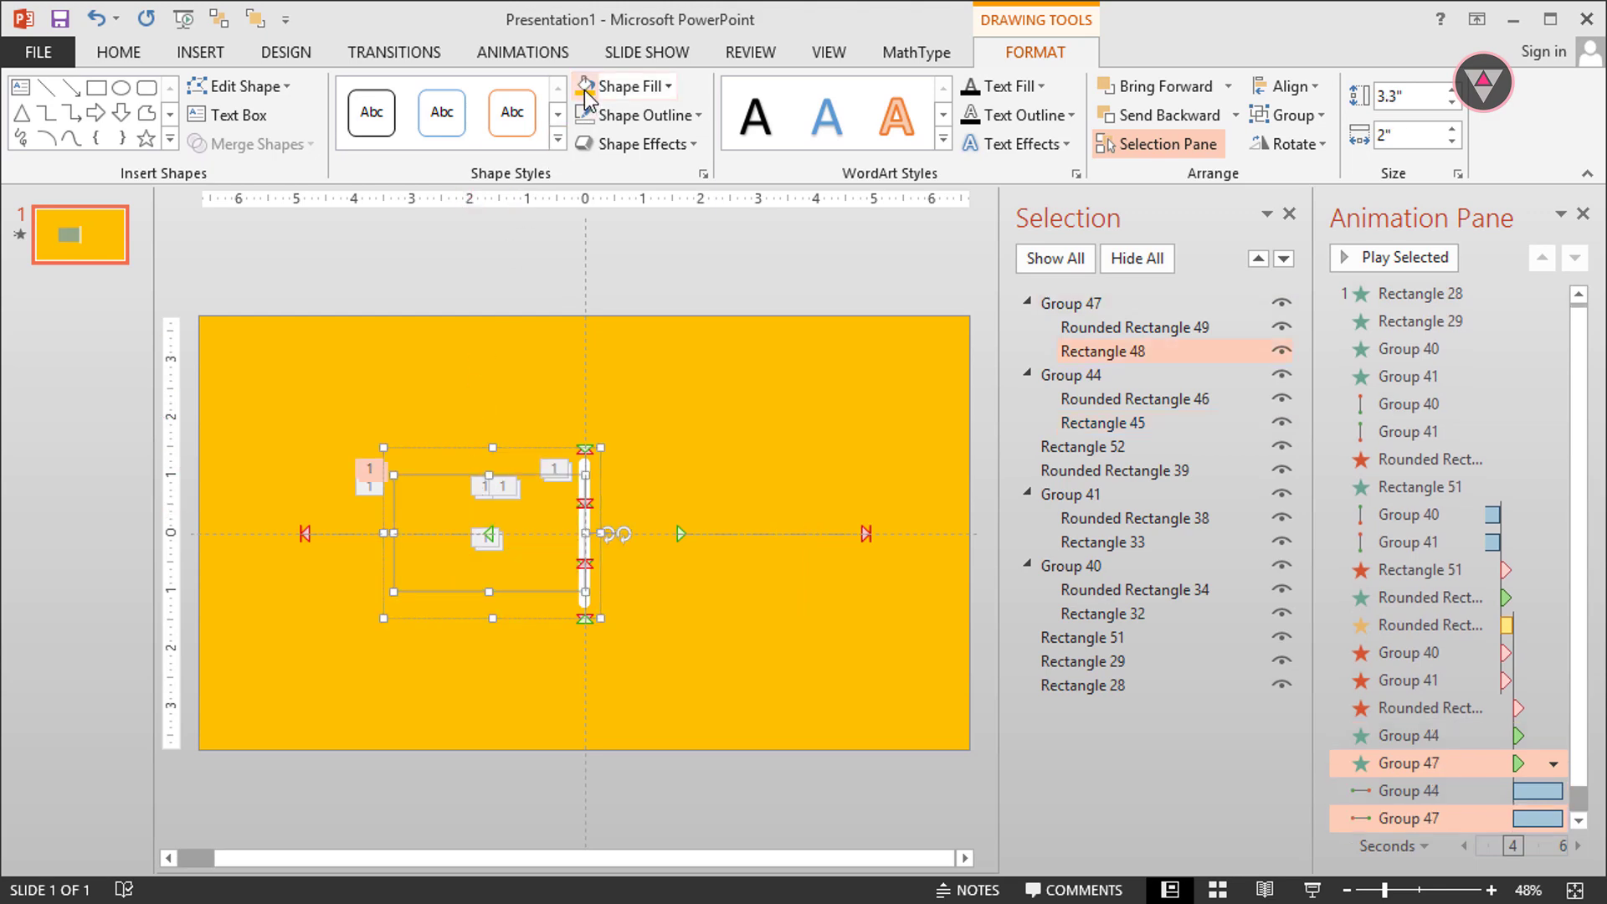
pyautogui.click(728, 295)
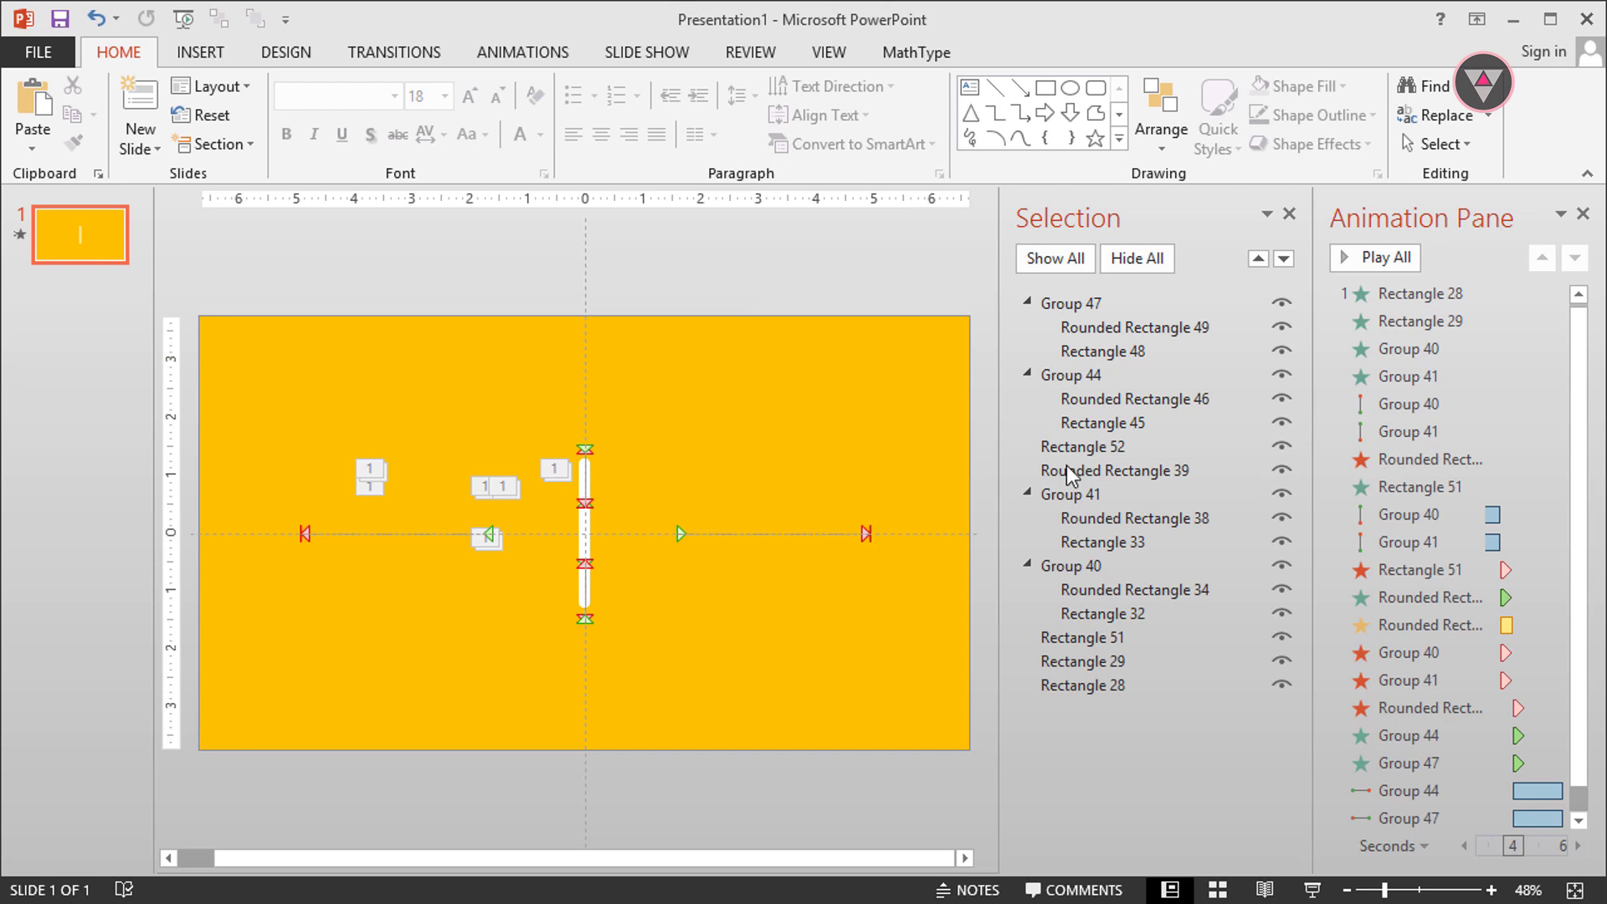
# Play all animations on the gold slide, then select Rectangle 33.
pyautogui.click(1359, 263)
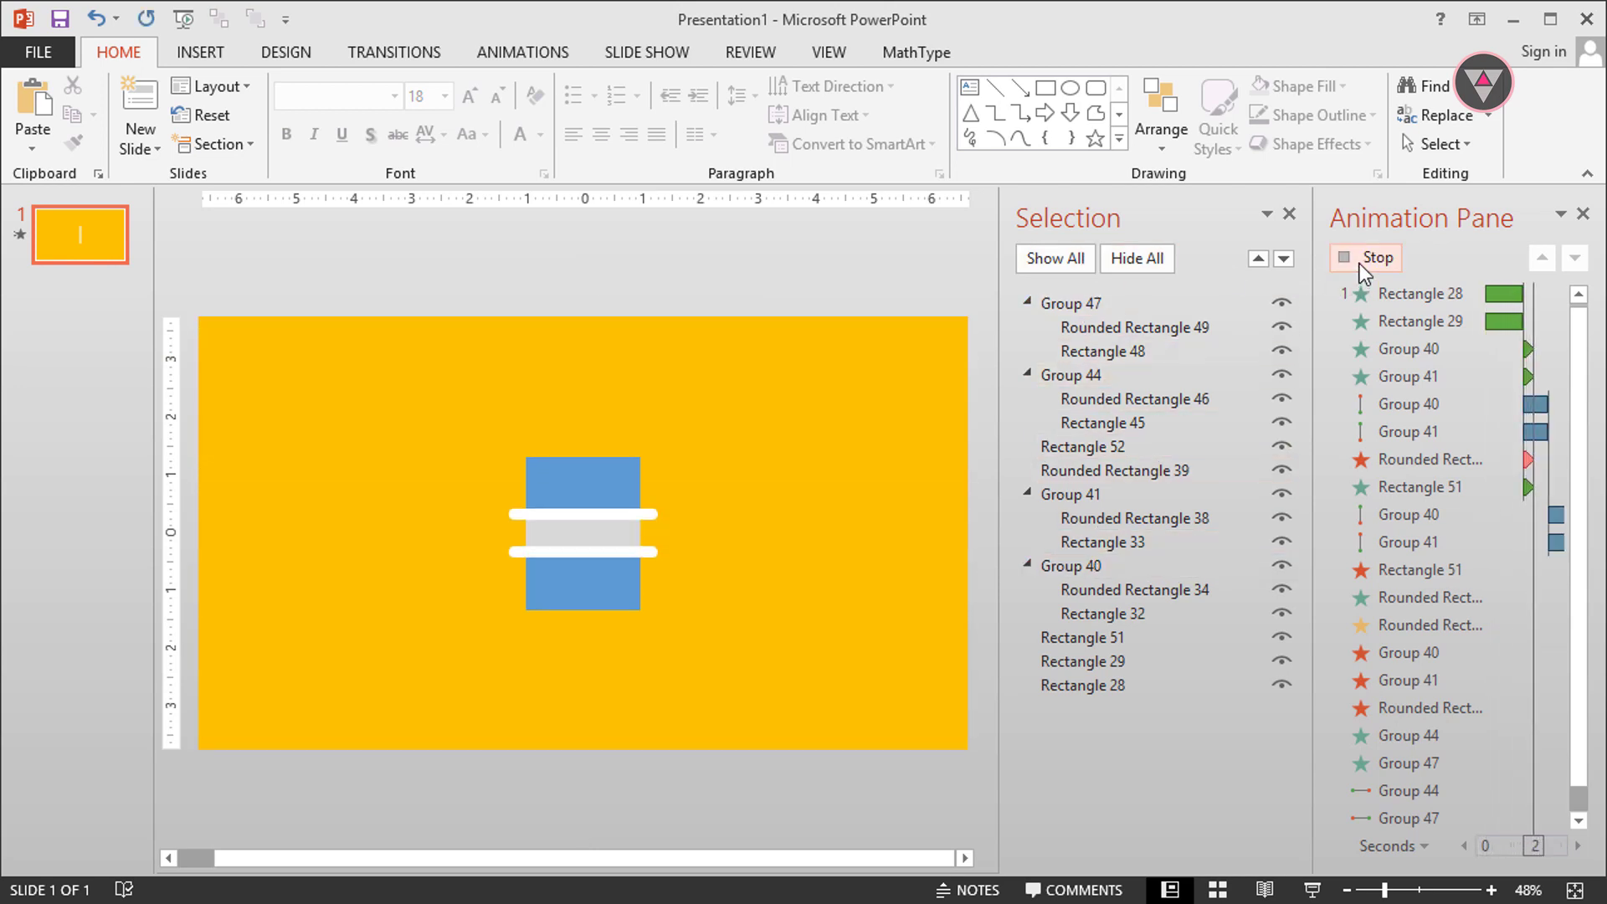
pyautogui.click(1146, 546)
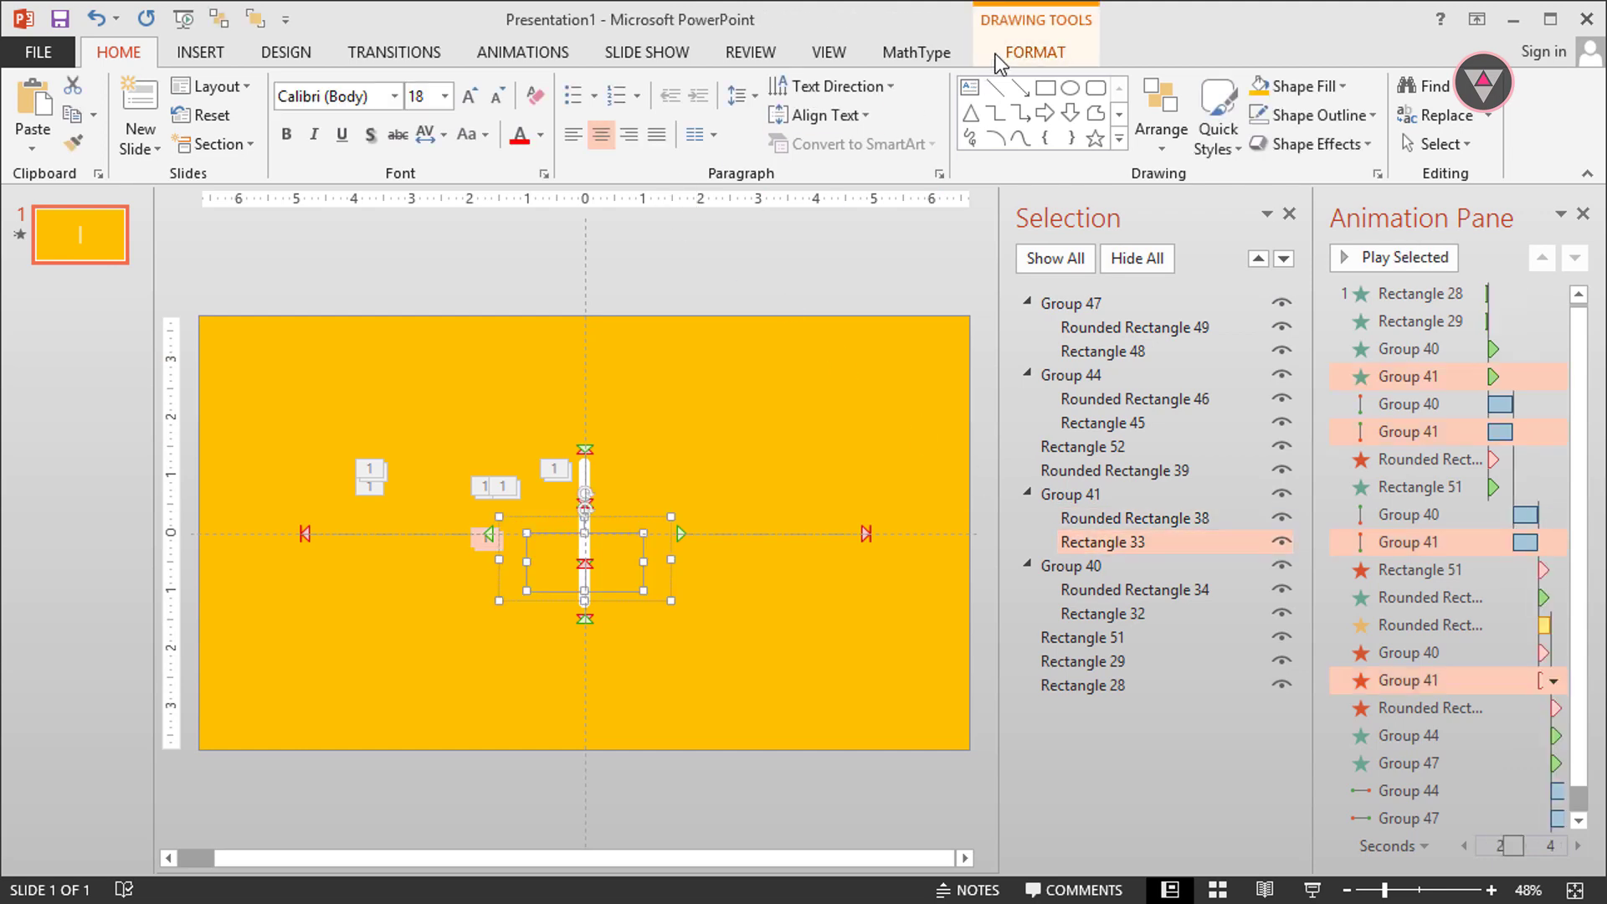